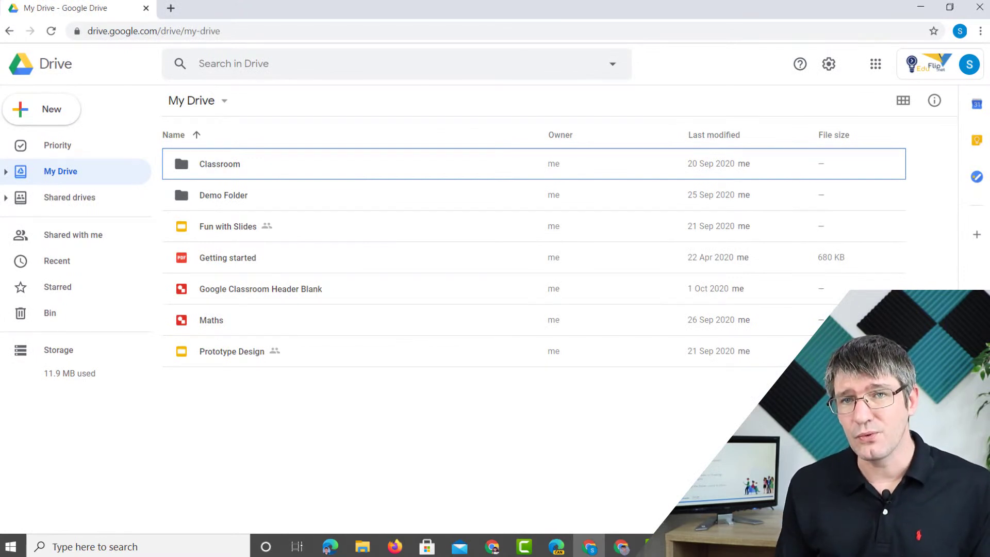
# - Open a new Chrome tab beside My Drive and find Classroom in the Google apps list
pyautogui.click(169, 8)
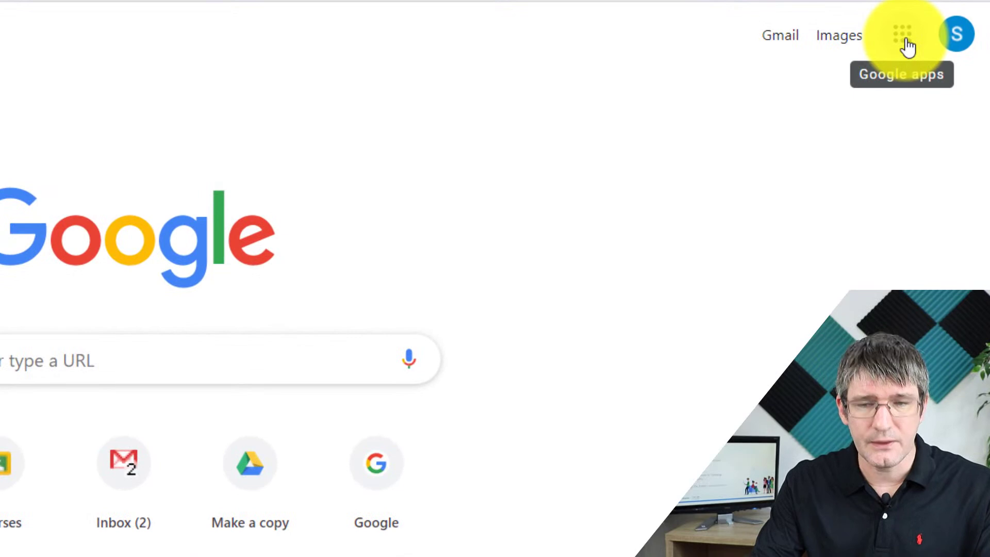
pyautogui.click(906, 41)
pyautogui.scroll(-1, 840, 205)
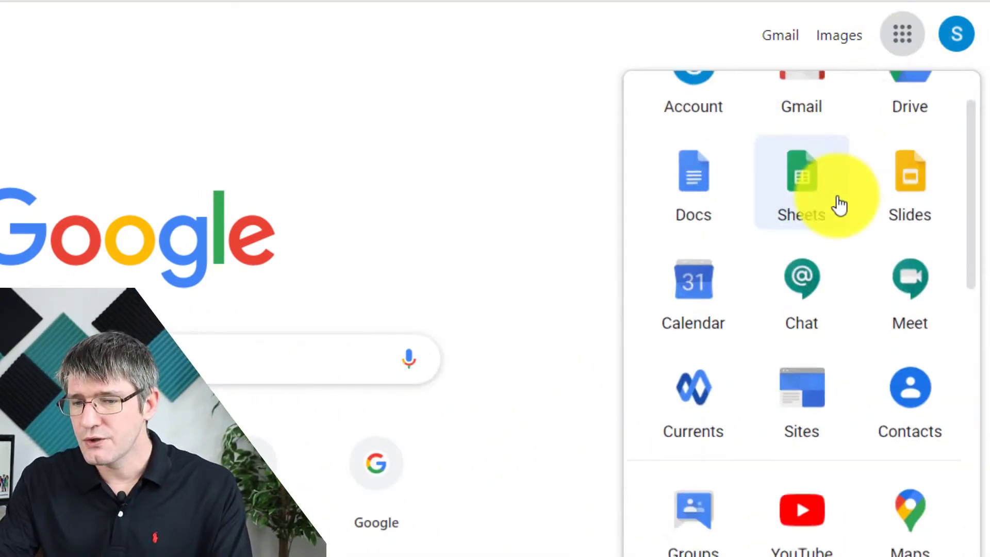
pyautogui.scroll(-6, 840, 205)
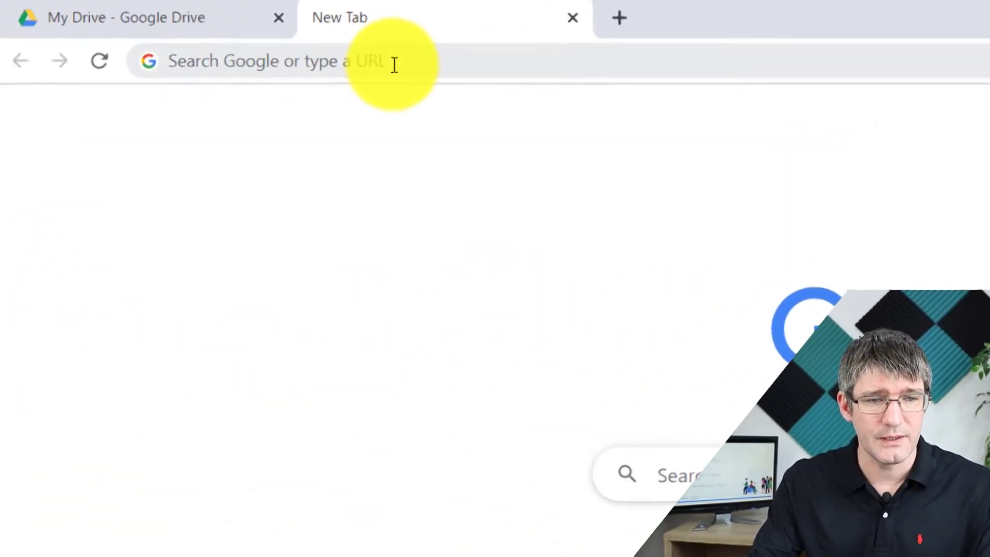
pyautogui.click(393, 62)
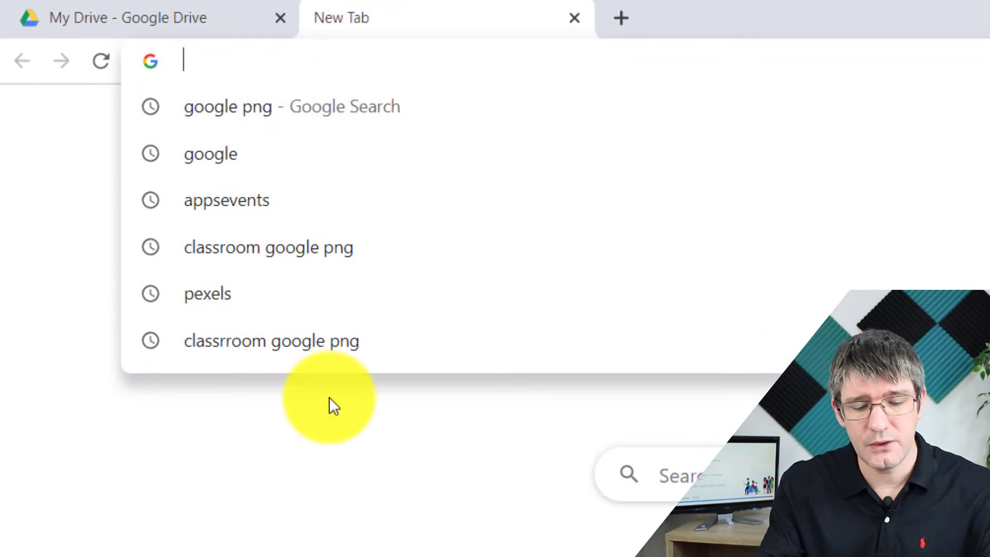
# - Load classroom.google.com in the new tab
pyautogui.write('classroom.')
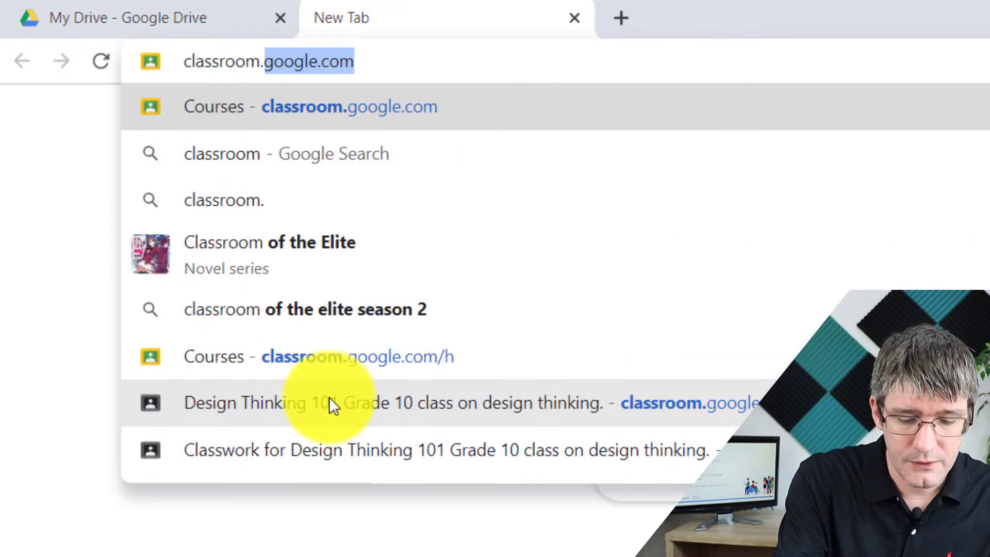
pyautogui.write('google.com')
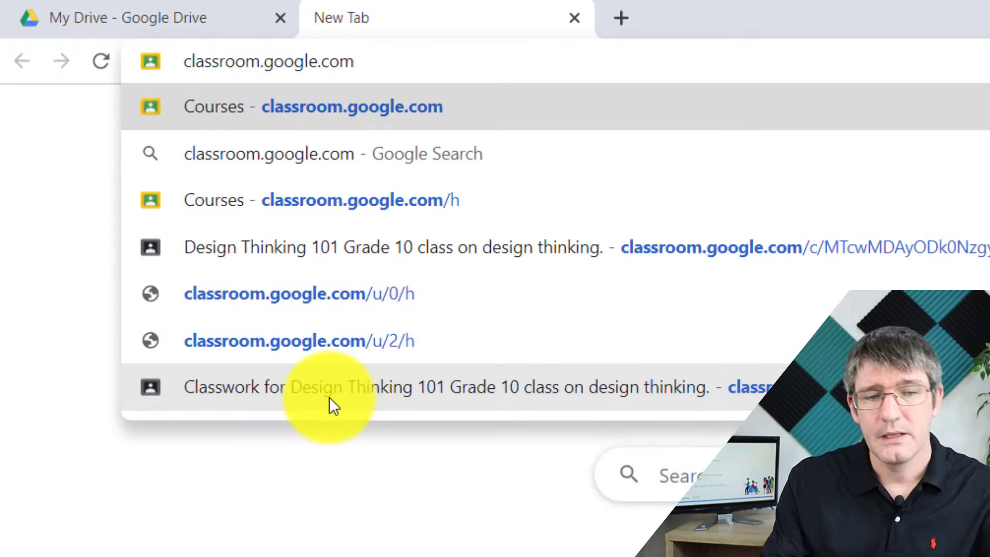
pyautogui.press('Return')
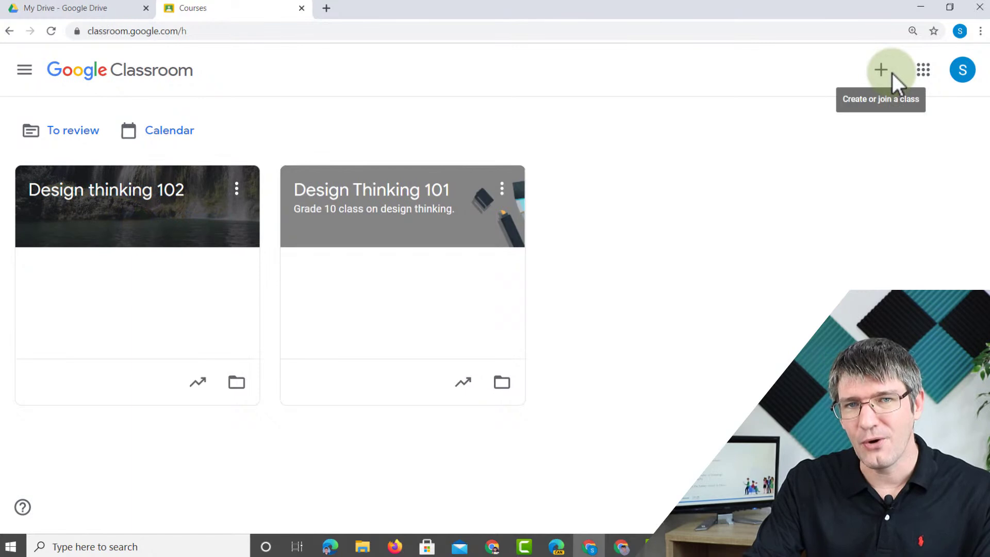
# - Start creating a new class named 'Singapore Webinar Demo'
pyautogui.click(883, 74)
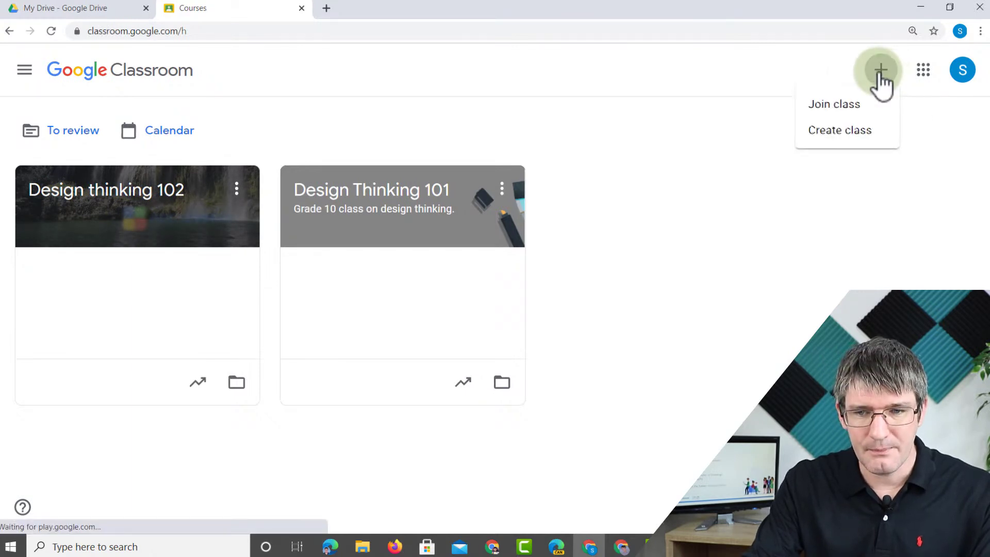
pyautogui.click(851, 135)
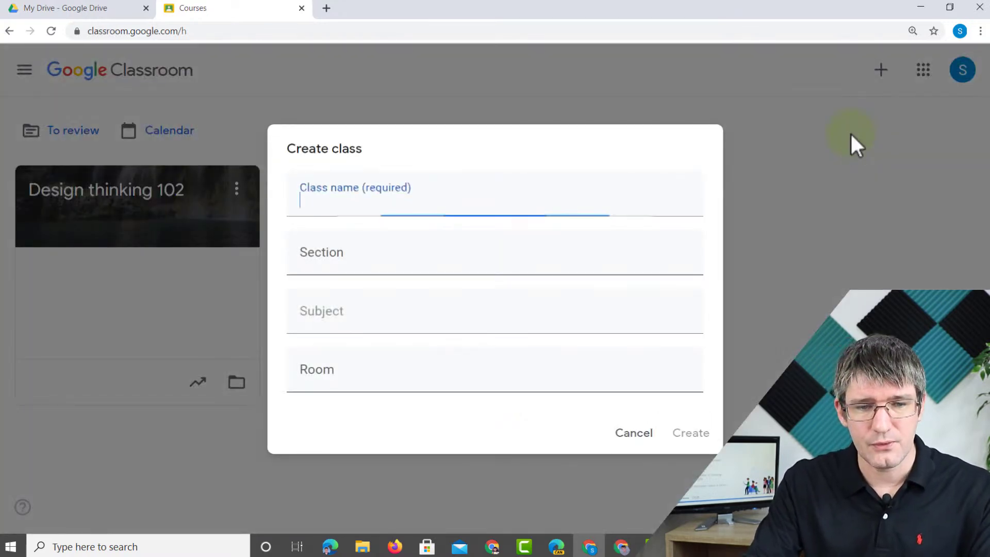
pyautogui.click(435, 212)
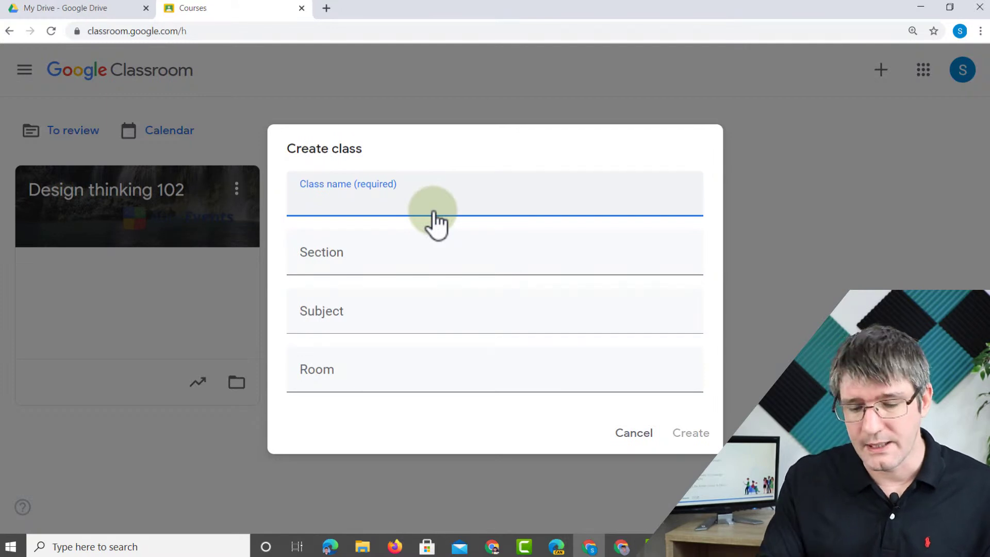
pyautogui.write('Sing')
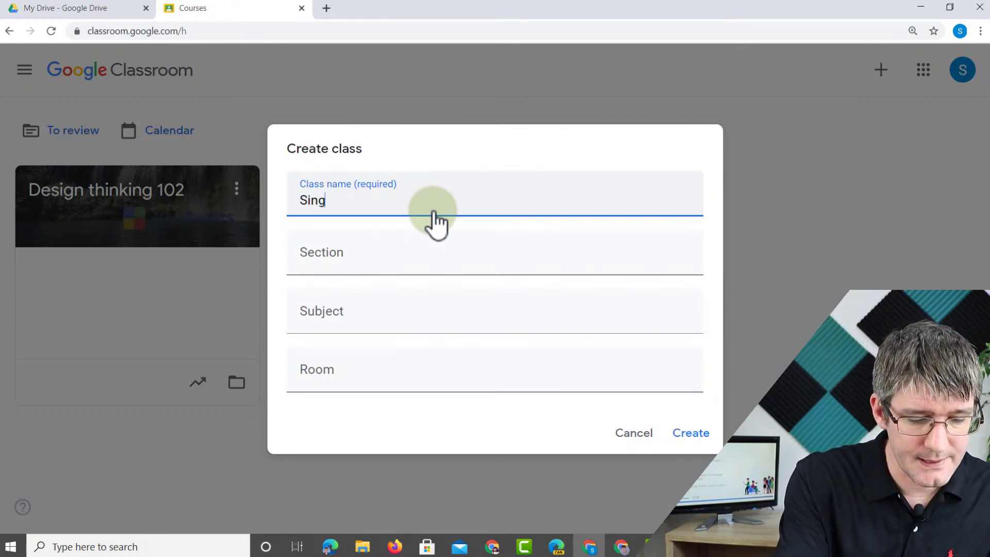
pyautogui.write('apore Webinar Demo')
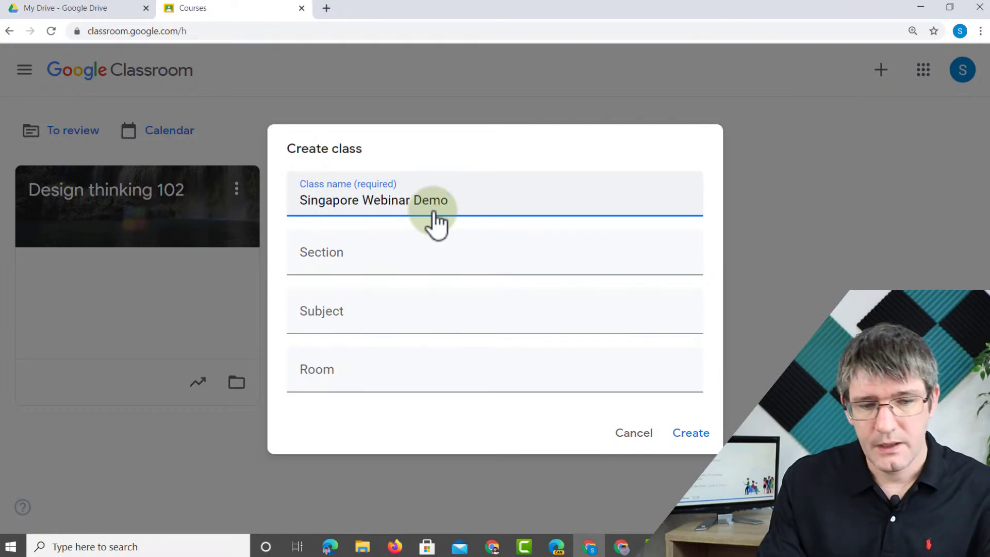
# - Enter the teacher's name as section, leave Subject blank, set room to Online, and create the class
pyautogui.click(413, 270)
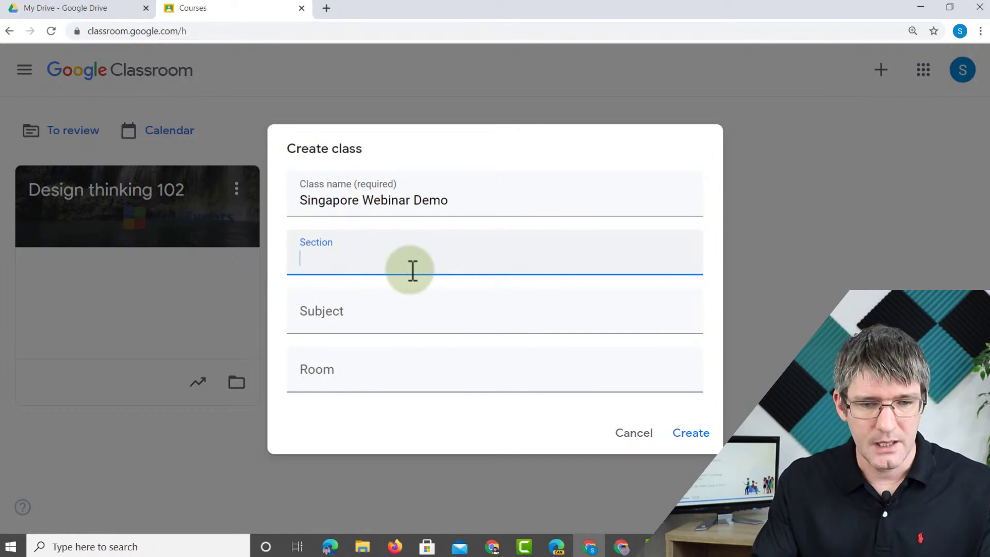
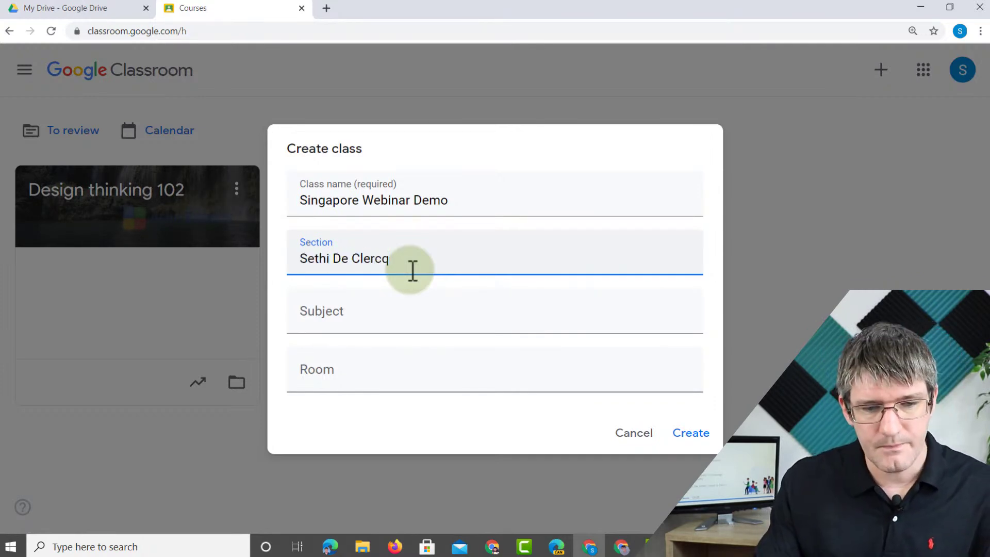
pyautogui.click(399, 325)
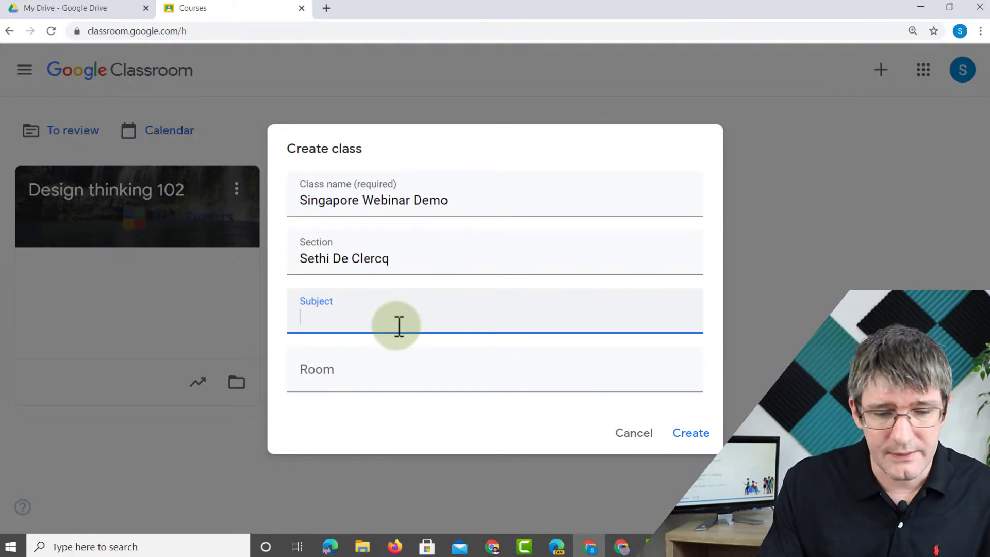
pyautogui.click(377, 381)
pyautogui.write('Online')
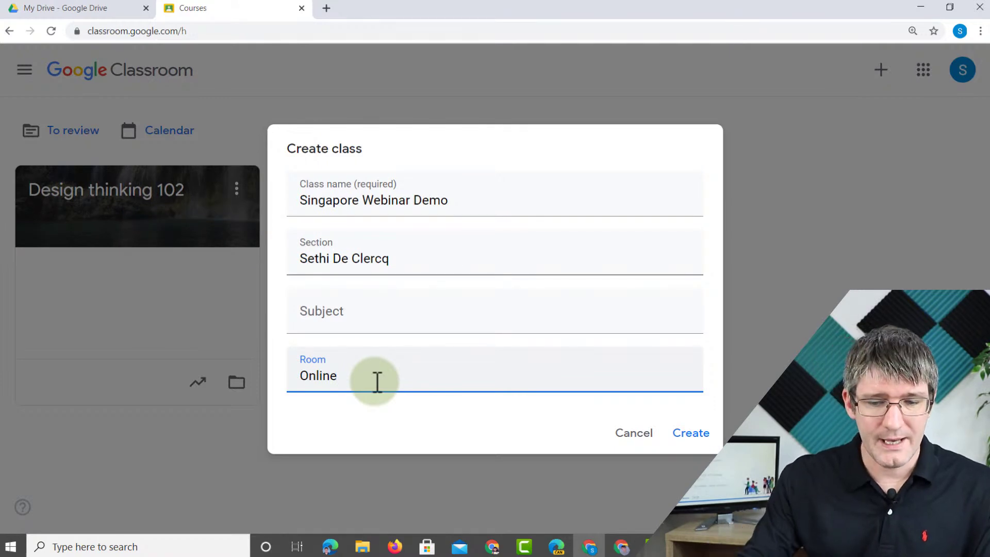
pyautogui.click(696, 435)
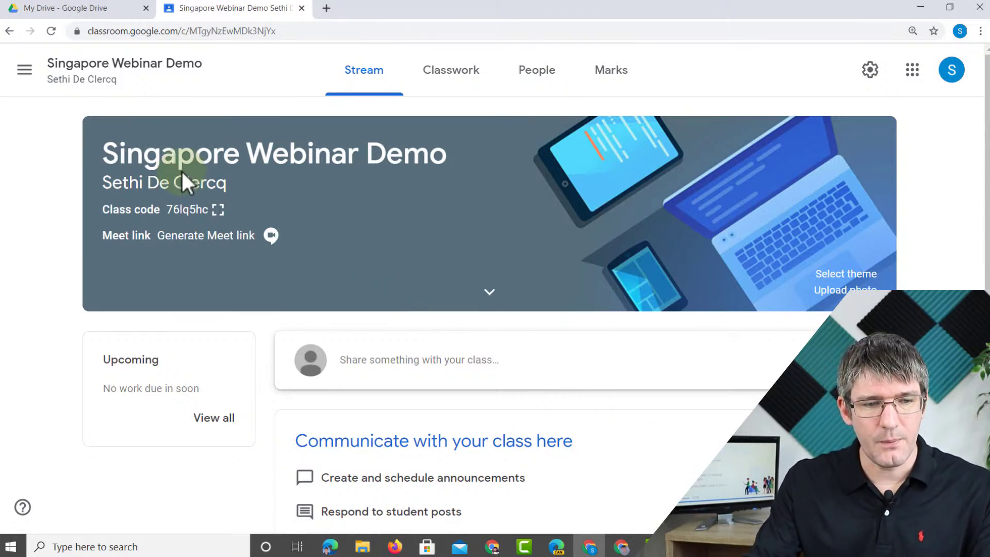
# - Highlight the banner's title and class code, then display the Singapore Webinar Demo code enlarged
pyautogui.tripleClick(120, 138)
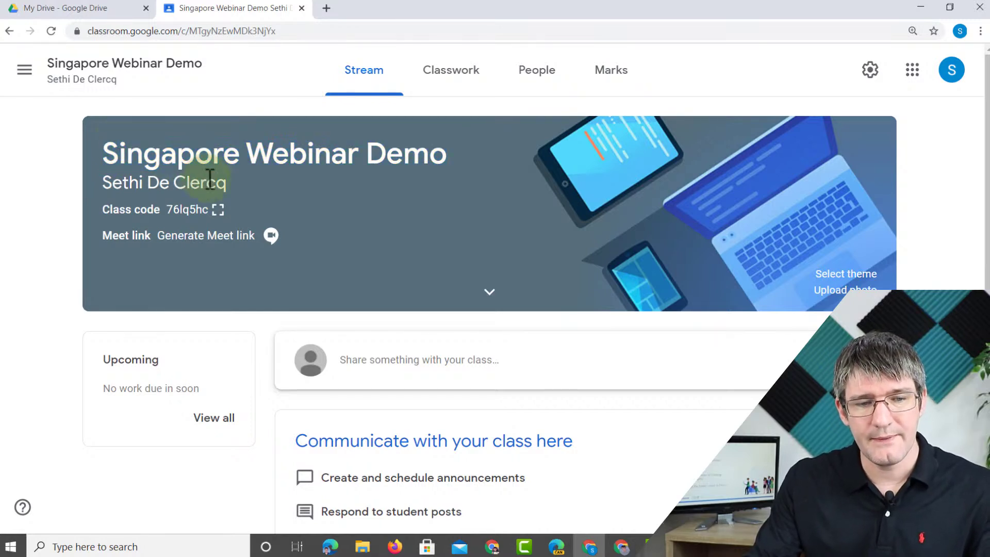
pyautogui.moveTo(99, 181); pyautogui.dragTo(362, 204)
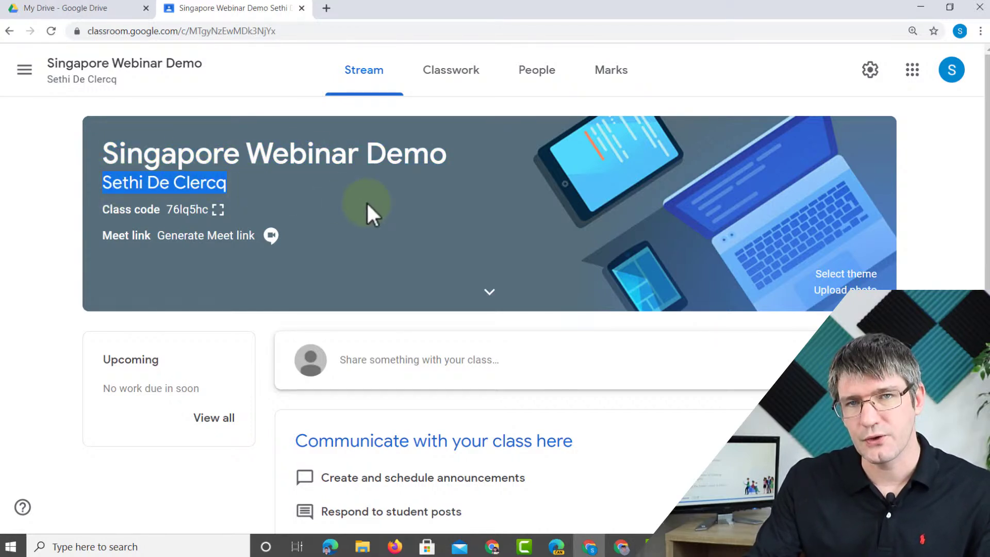
pyautogui.click(260, 183)
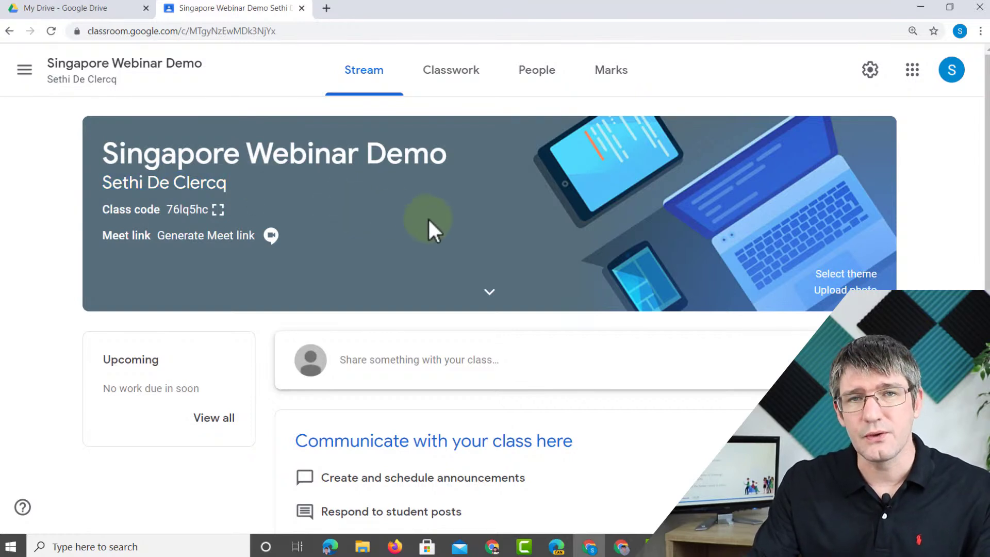
pyautogui.doubleClick(171, 209)
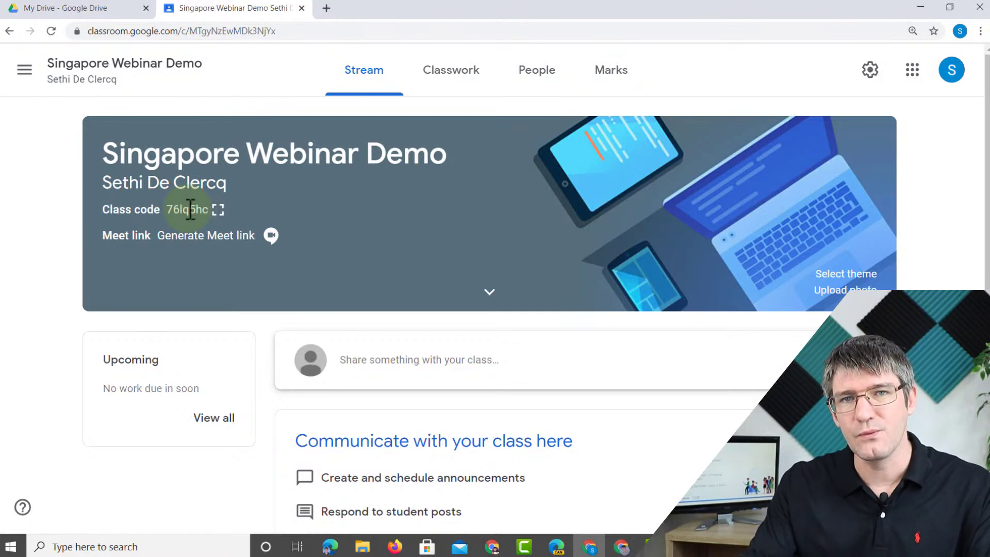
pyautogui.click(220, 213)
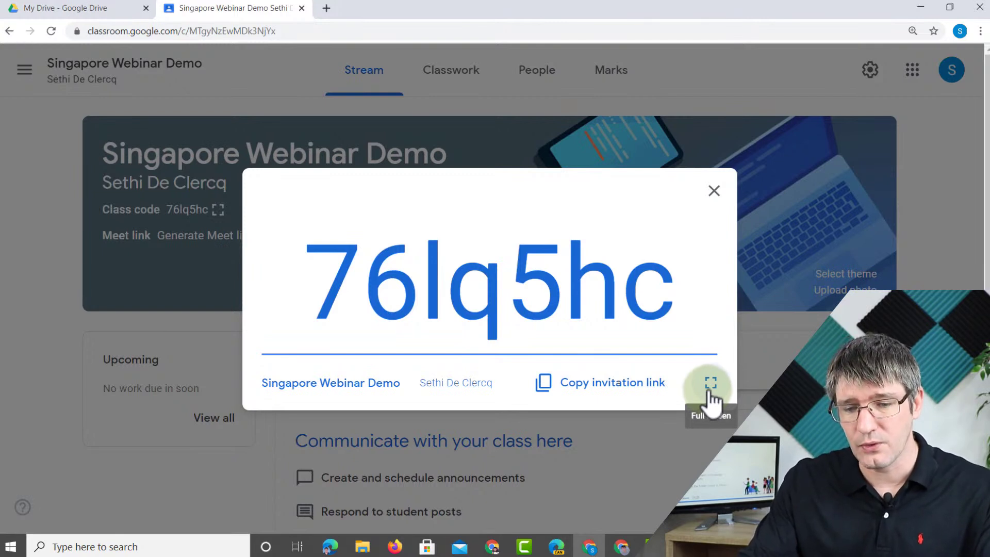
# - Show the class code full screen, exit it, and copy the class invitation link
pyautogui.click(710, 390)
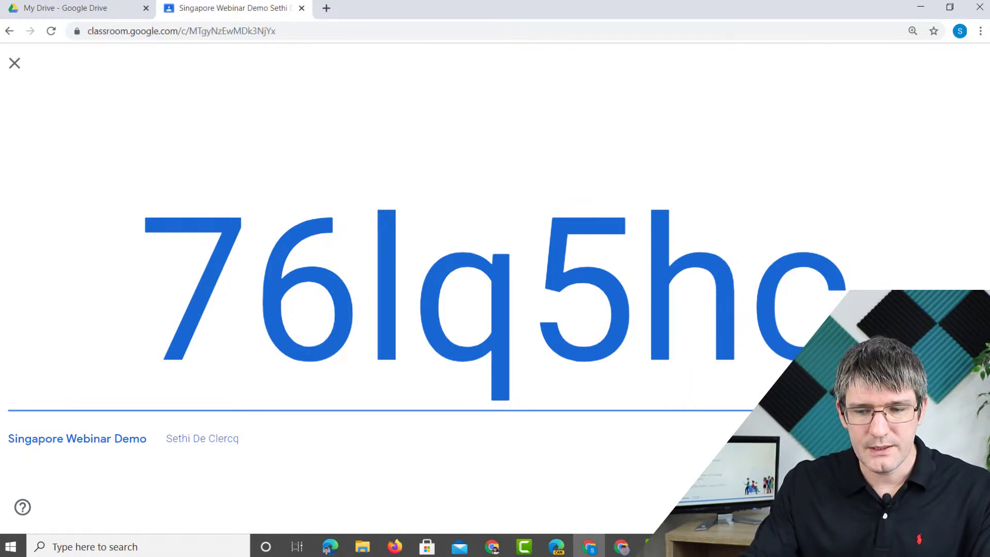
pyautogui.press('Escape')
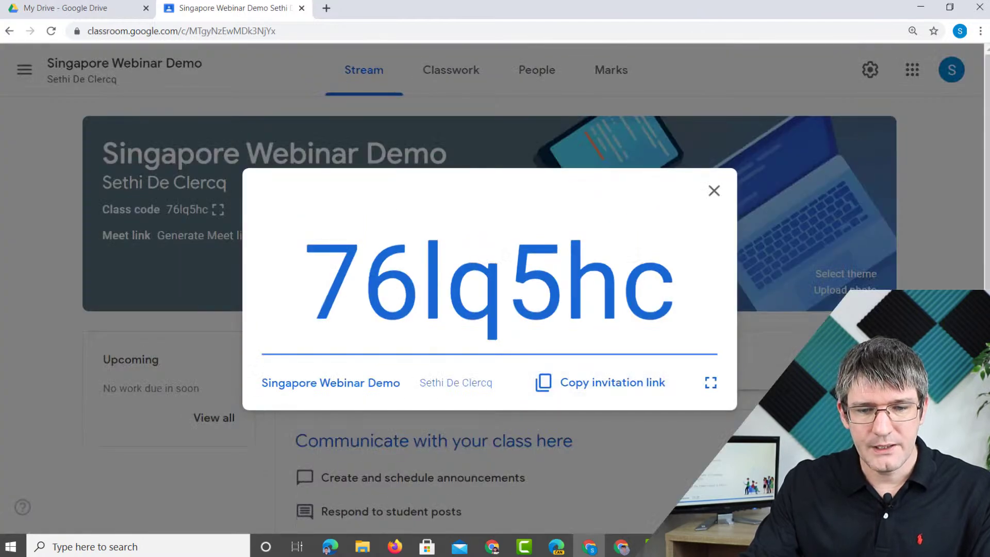
pyautogui.click(640, 389)
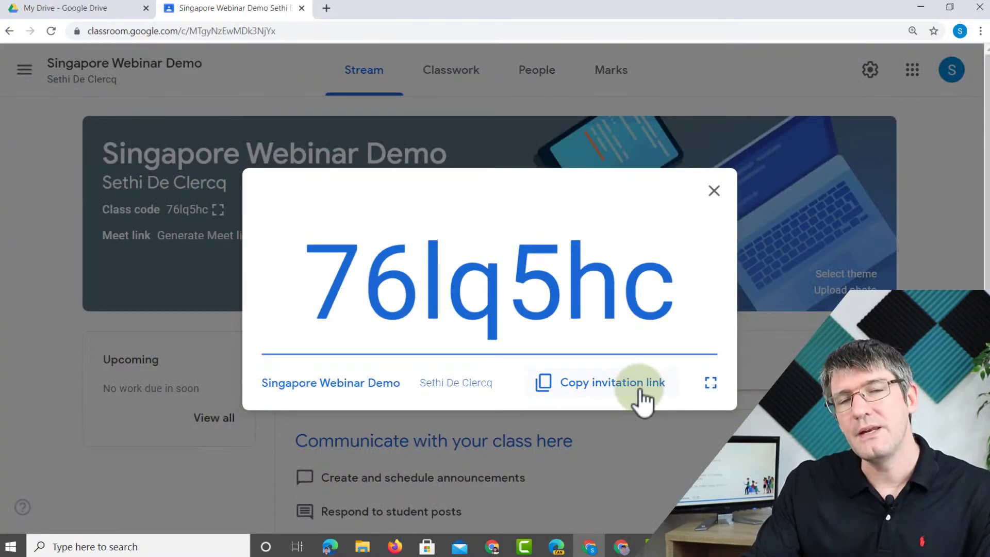
pyautogui.click(621, 392)
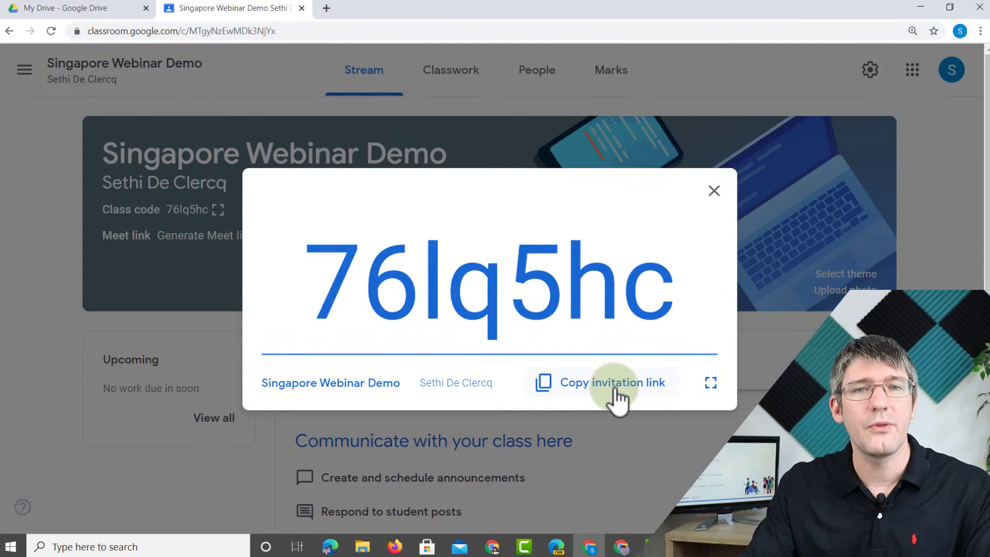
# - In a new tab, compose a Gmail message addressed to the student's account
pyautogui.click(326, 10)
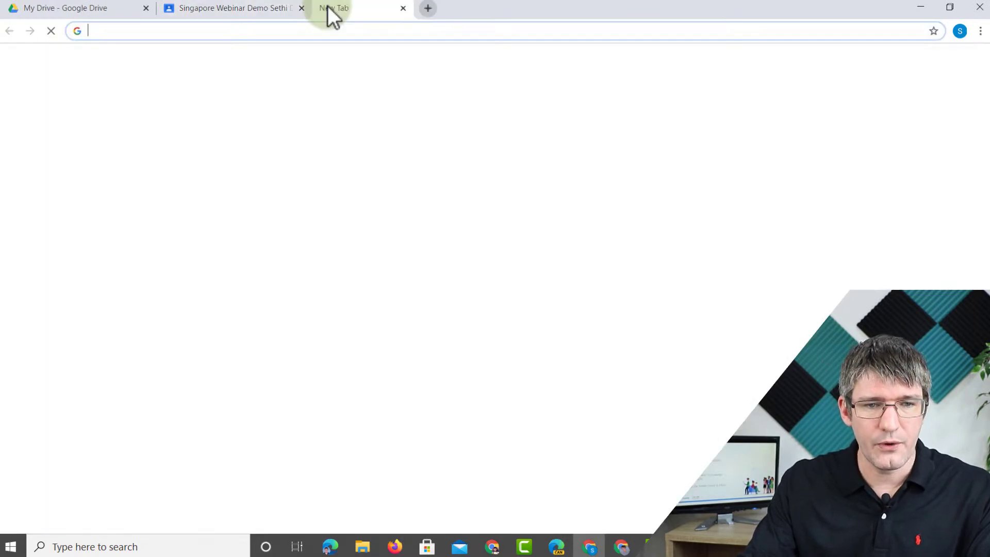
pyautogui.click(877, 66)
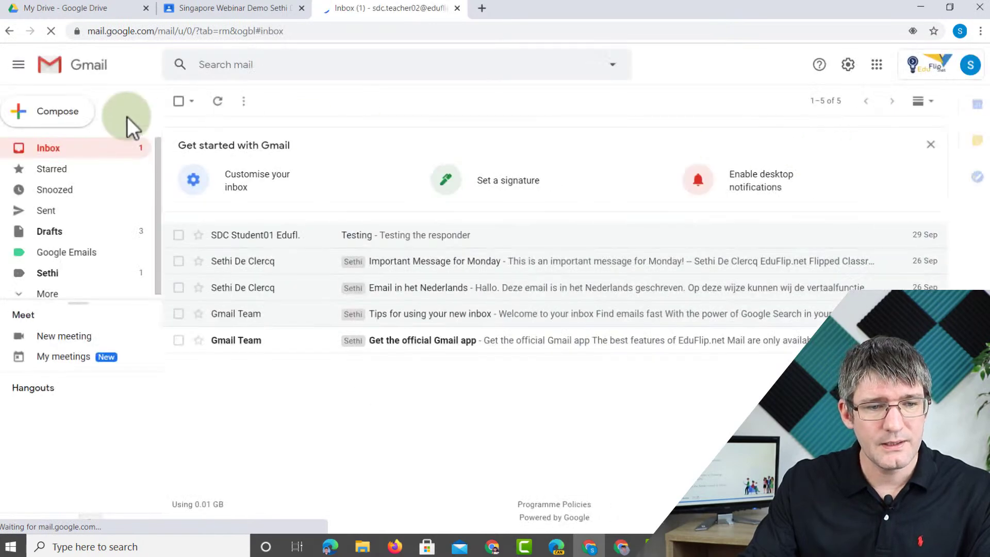
pyautogui.click(62, 119)
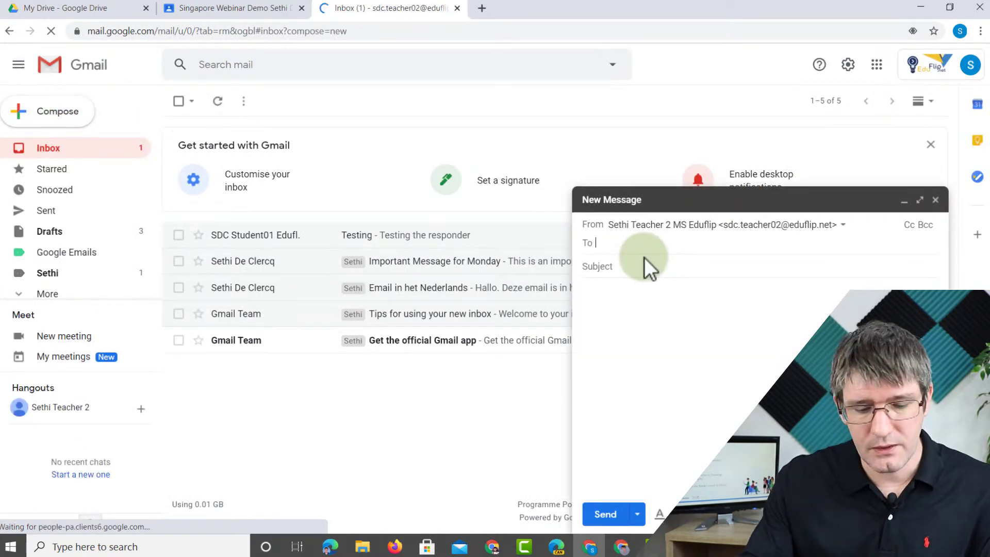
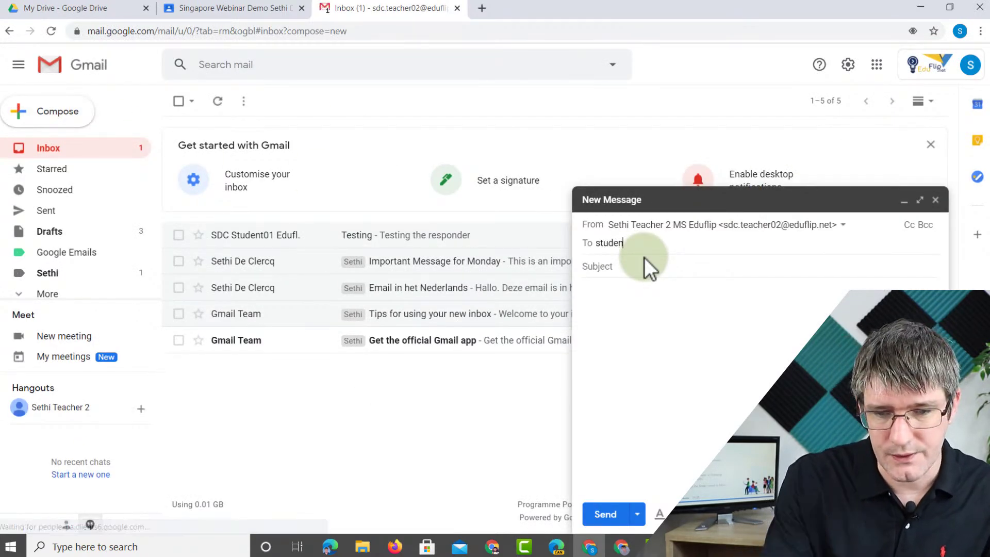
pyautogui.press('BackSpace')
pyautogui.press('BackSpace')
pyautogui.press('BackSpace')
pyautogui.press('BackSpace')
pyautogui.press('BackSpace')
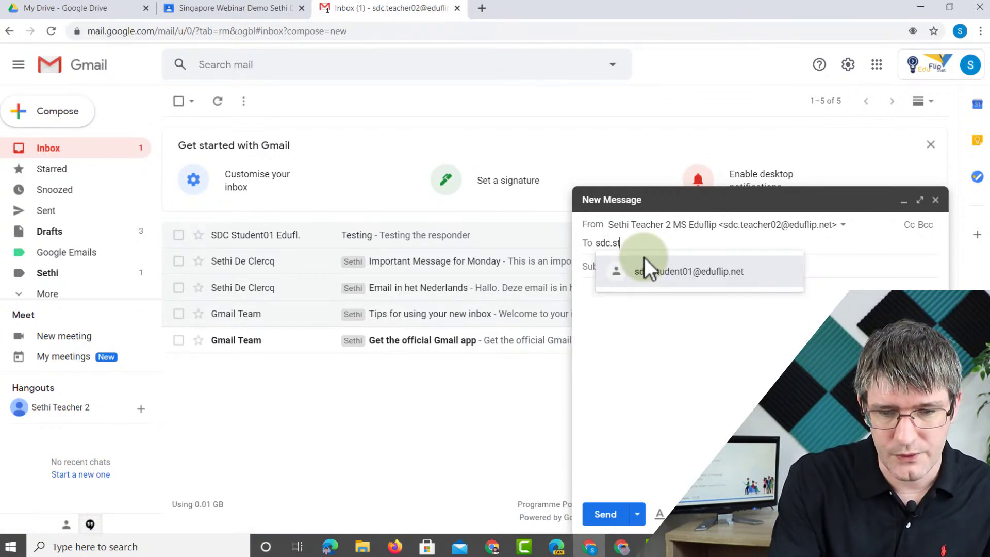
pyautogui.click(696, 274)
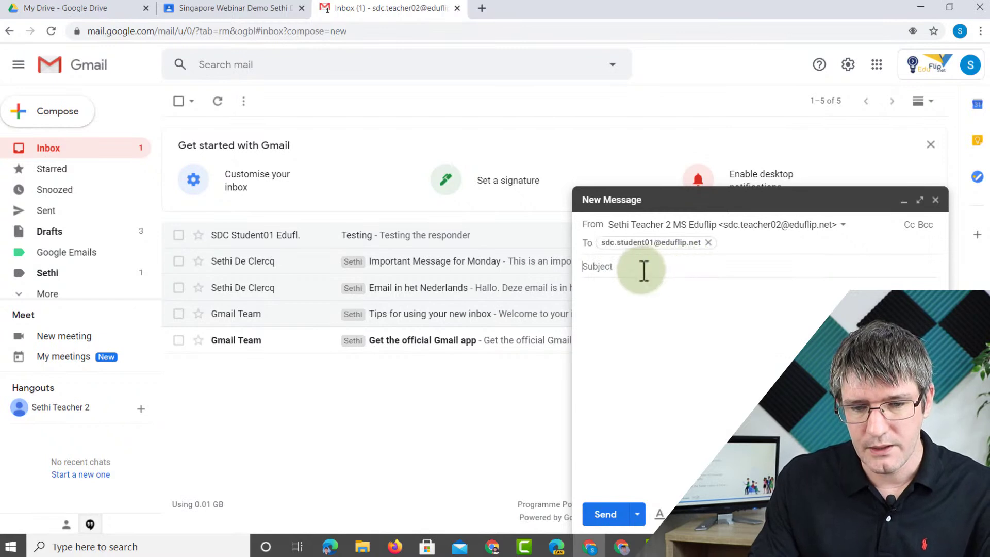
# - Give it the subject 'Qlassroom', paste the class join link into the body, and send it
pyautogui.click(643, 269)
pyautogui.write('Qlassroom')
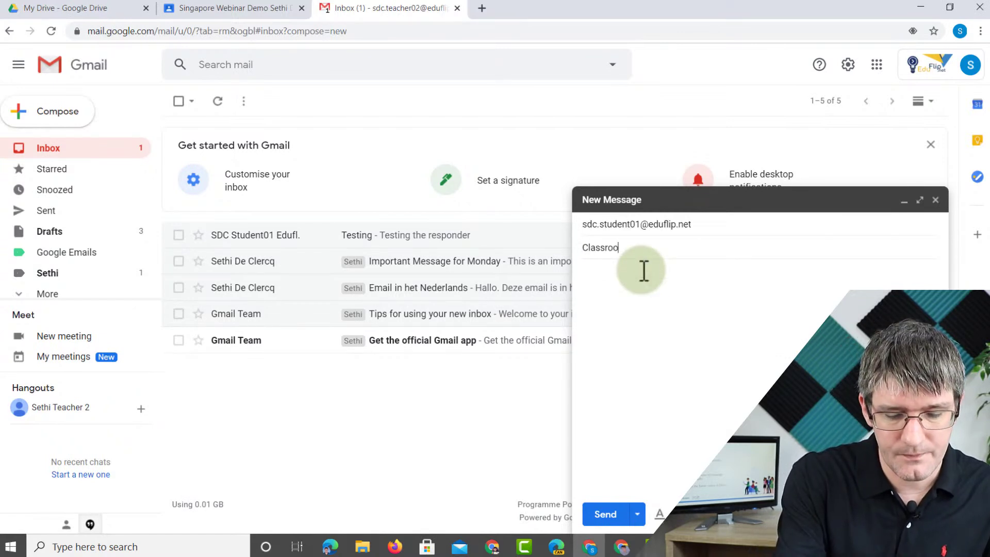
pyautogui.press('Tab')
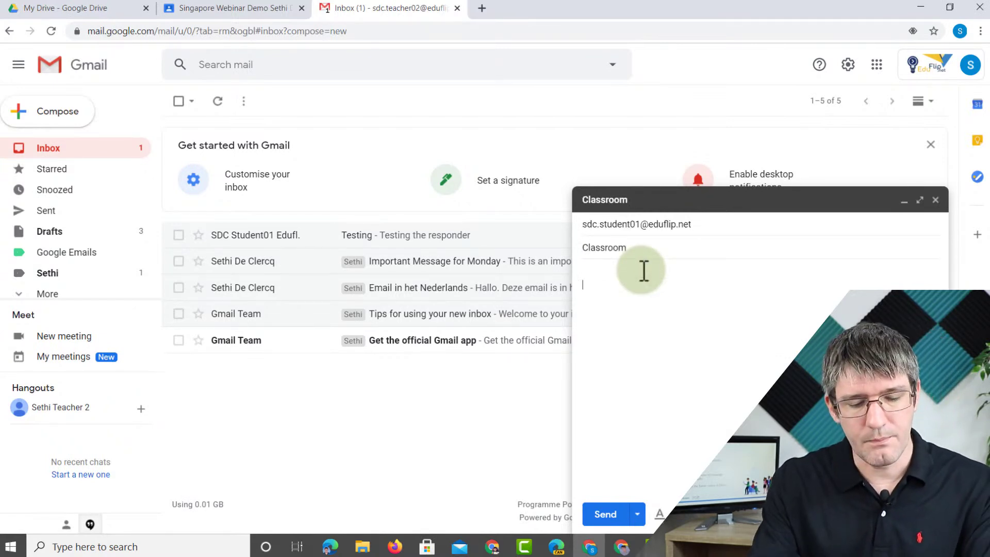
pyautogui.hotkey('ctrl', 'v')
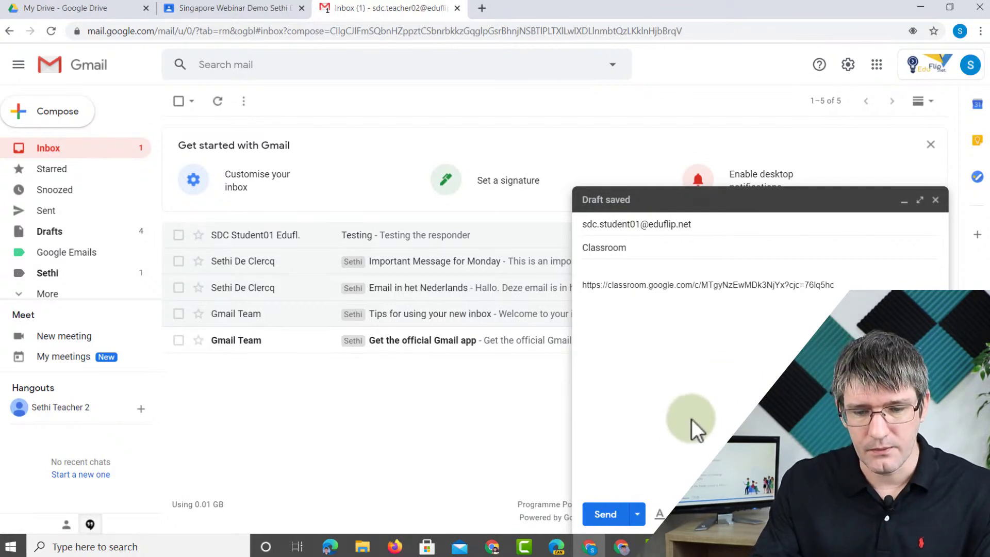
pyautogui.click(608, 510)
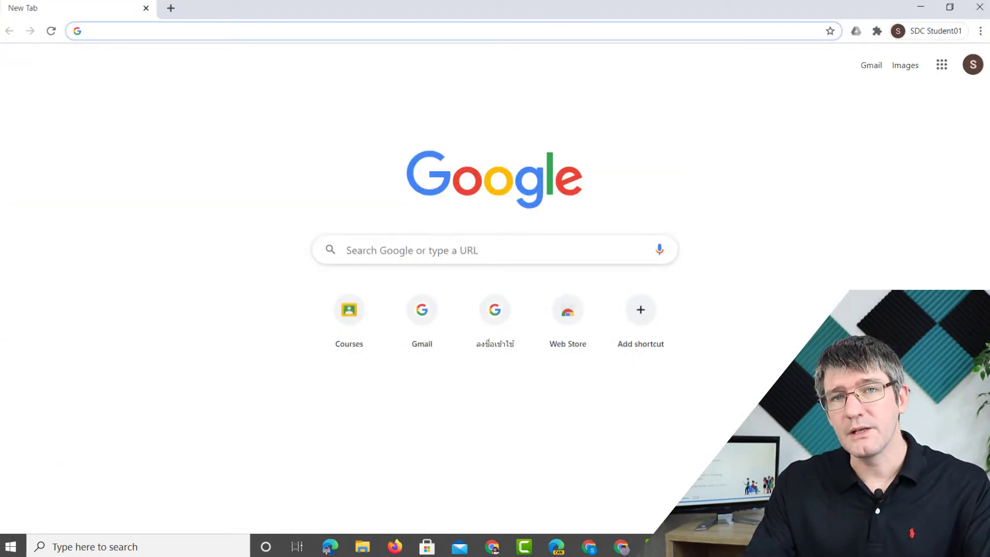
# - As the student, refresh Gmail, open the Classroom email and follow its classroom.google.com link
pyautogui.click(435, 335)
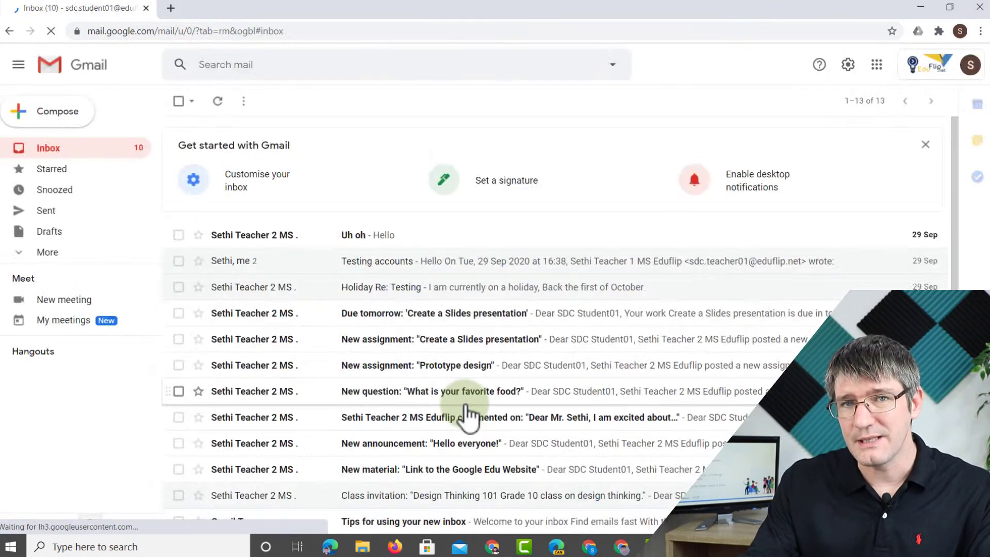
pyautogui.click(218, 99)
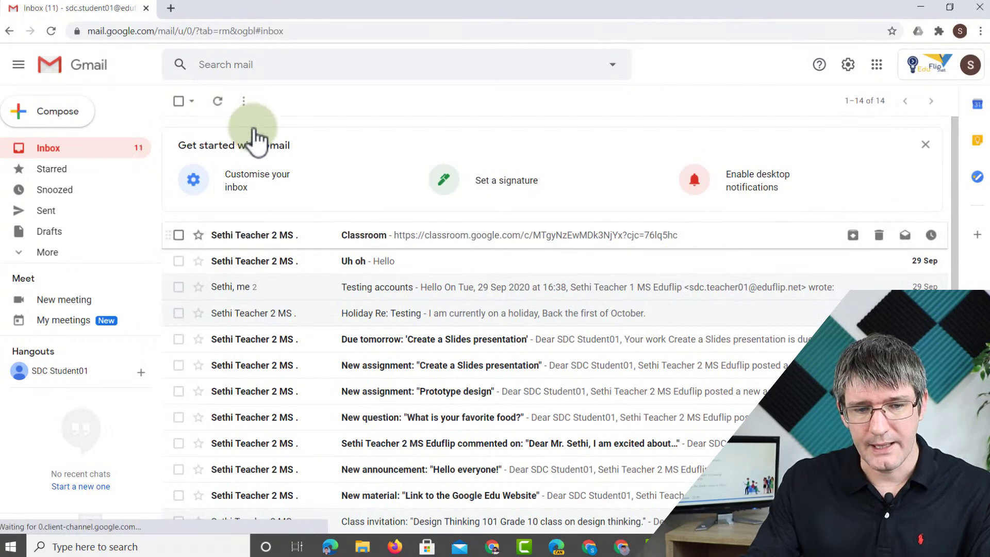
pyautogui.click(375, 236)
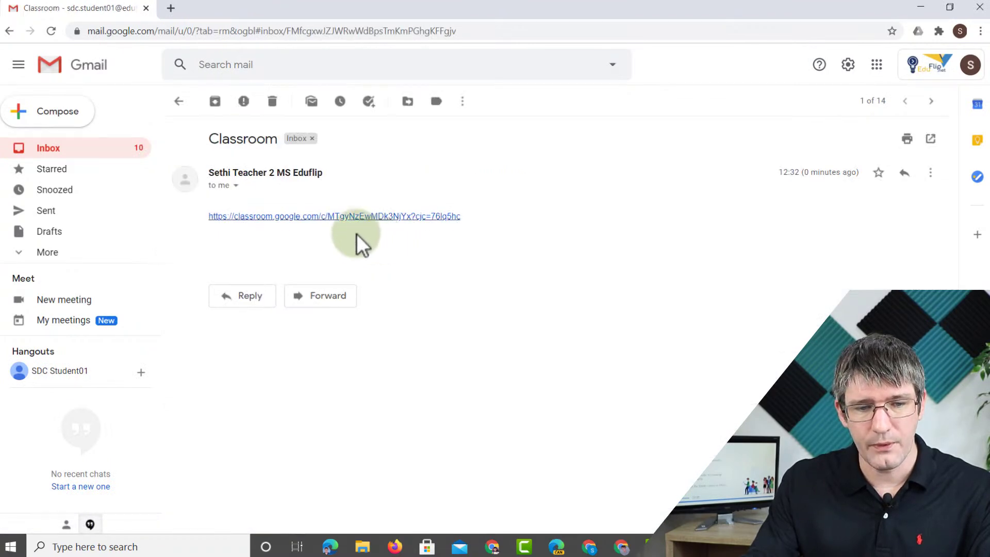
pyautogui.click(280, 216)
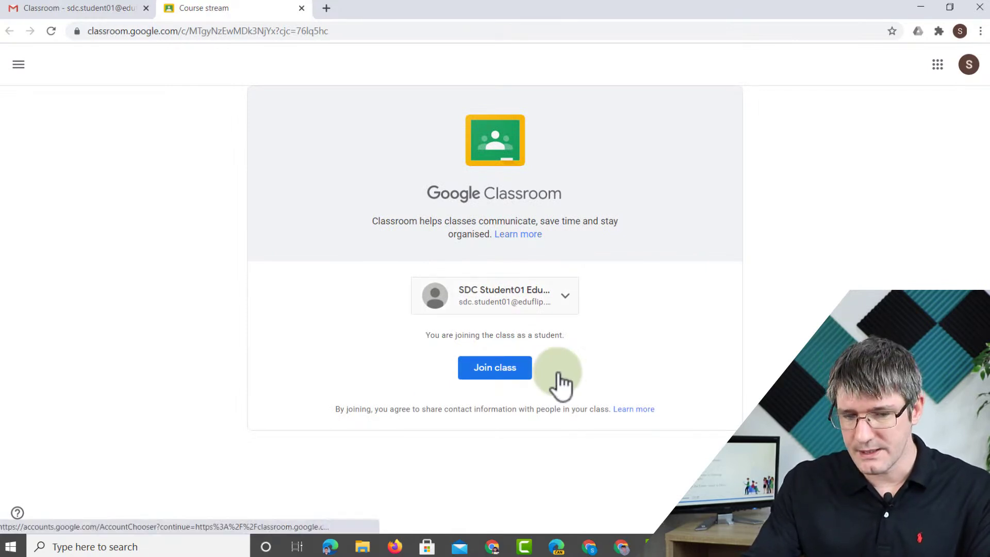
# - Join Singapore Webinar Demo as the student from the invitation page
pyautogui.click(487, 367)
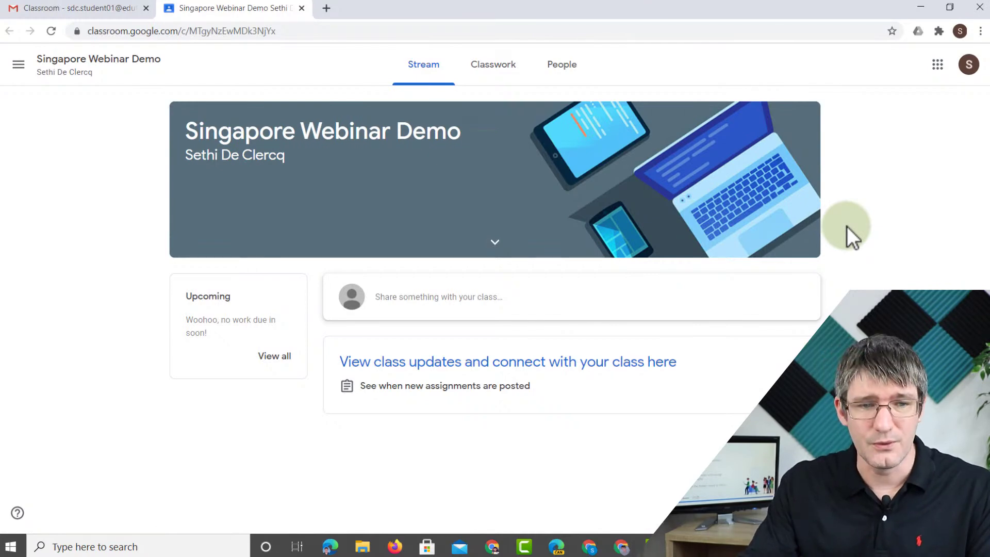
# - Minimize the student window, return to the teacher's class tab, dismiss the code popup, and check People
pyautogui.click(922, 6)
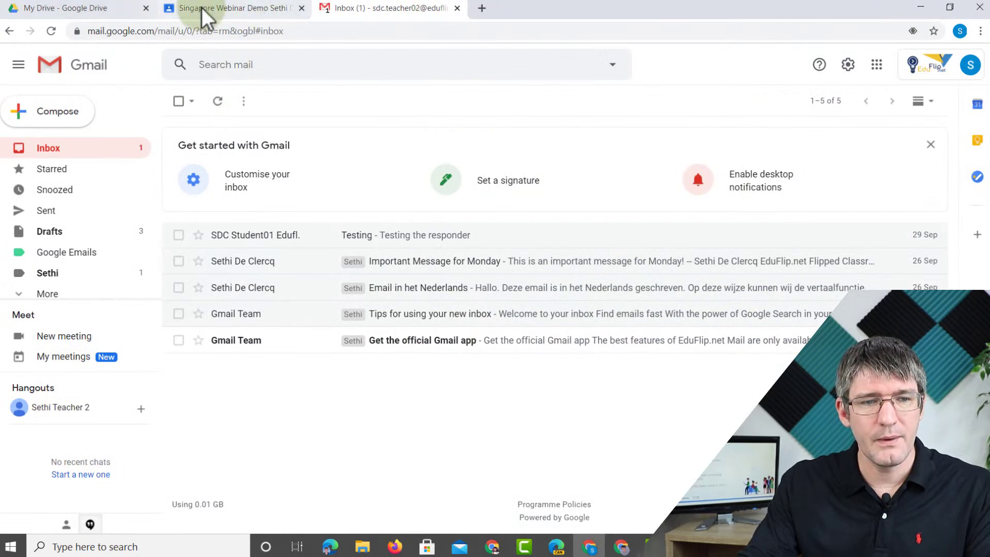
pyautogui.click(202, 7)
pyautogui.click(715, 194)
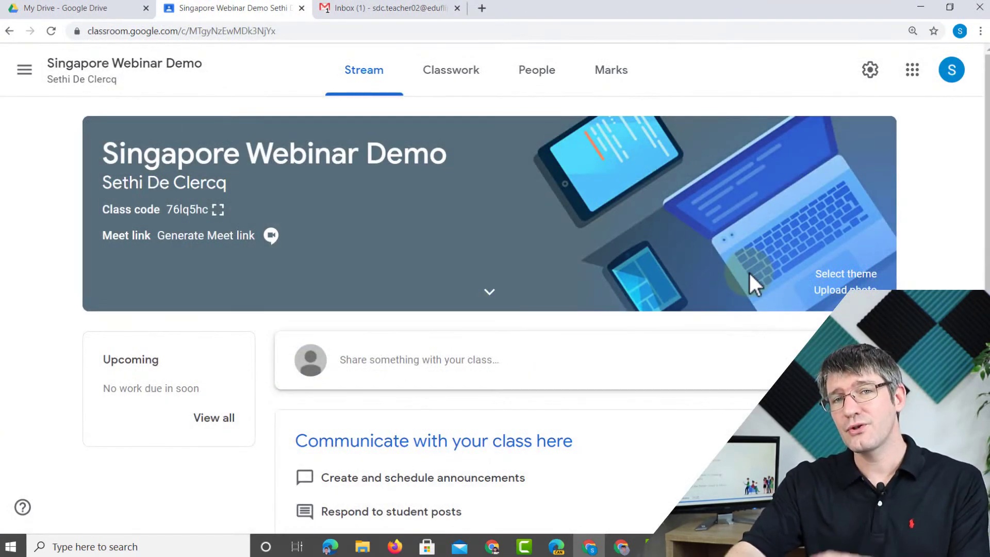
pyautogui.click(541, 78)
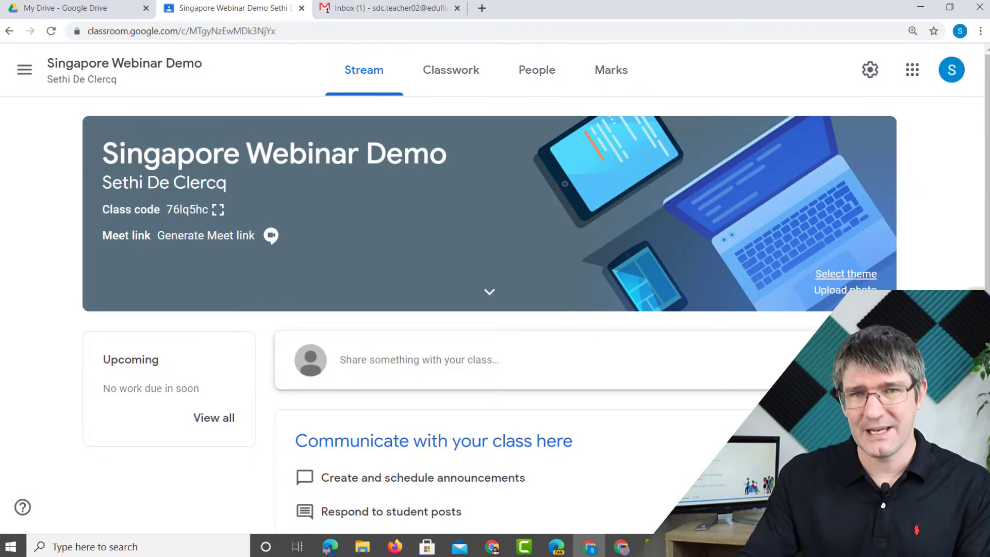
# - Open the header theme gallery and preview several General themes, including the blue backpack
pyautogui.click(846, 274)
pyautogui.click(680, 230)
pyautogui.scroll(-4, 676, 228)
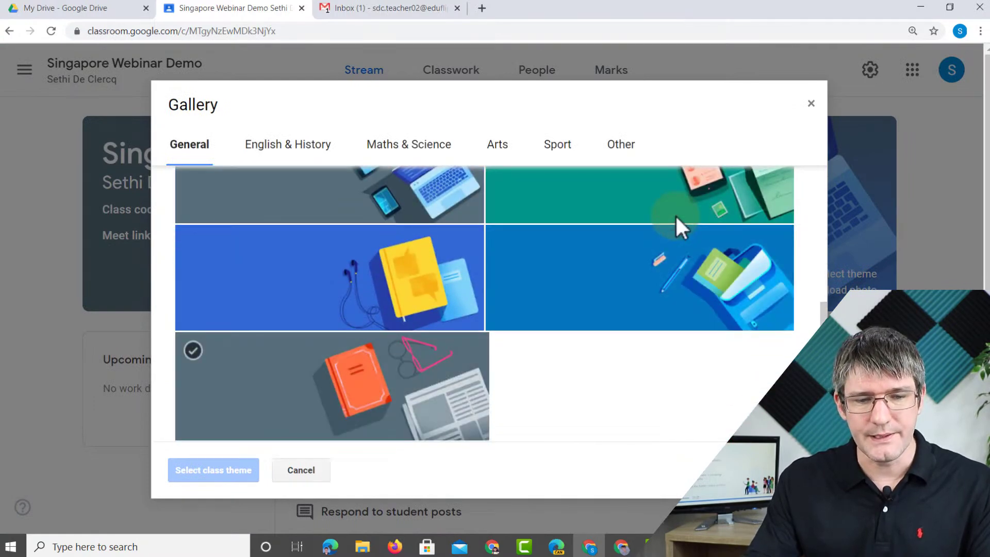
pyautogui.click(676, 227)
pyautogui.scroll(4, 645, 248)
pyautogui.click(575, 281)
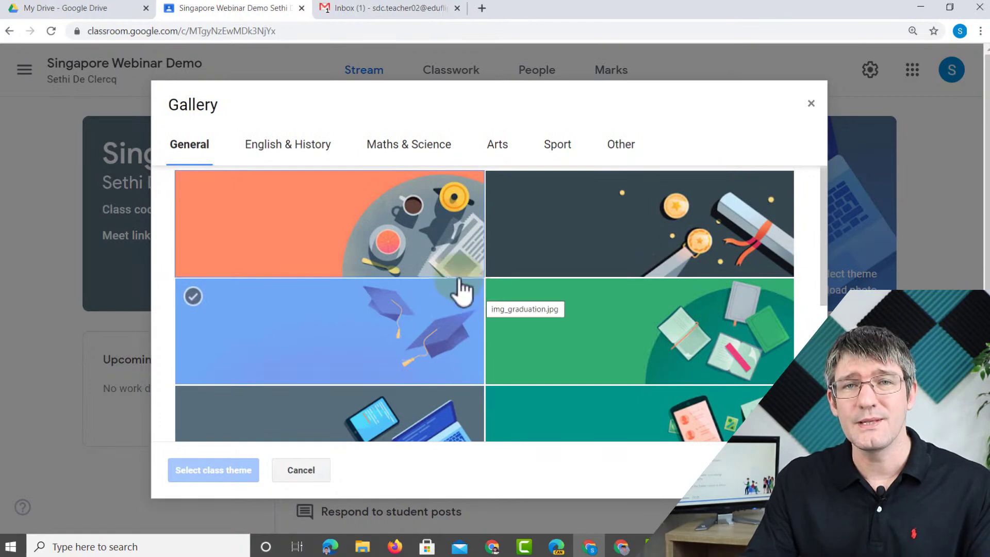
# - Browse the theme categories and apply the purple camera theme from Other
pyautogui.click(285, 147)
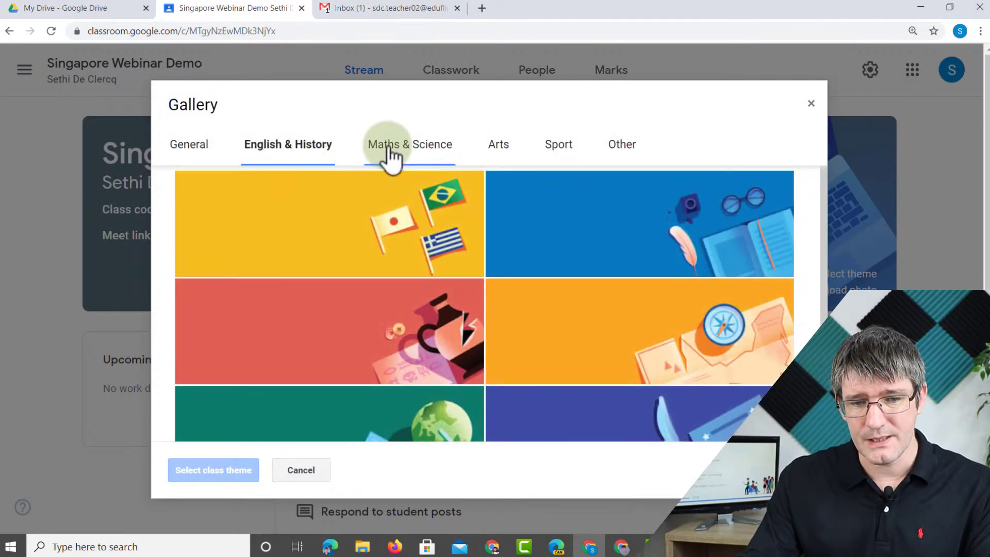
pyautogui.click(391, 155)
pyautogui.click(497, 155)
pyautogui.click(559, 152)
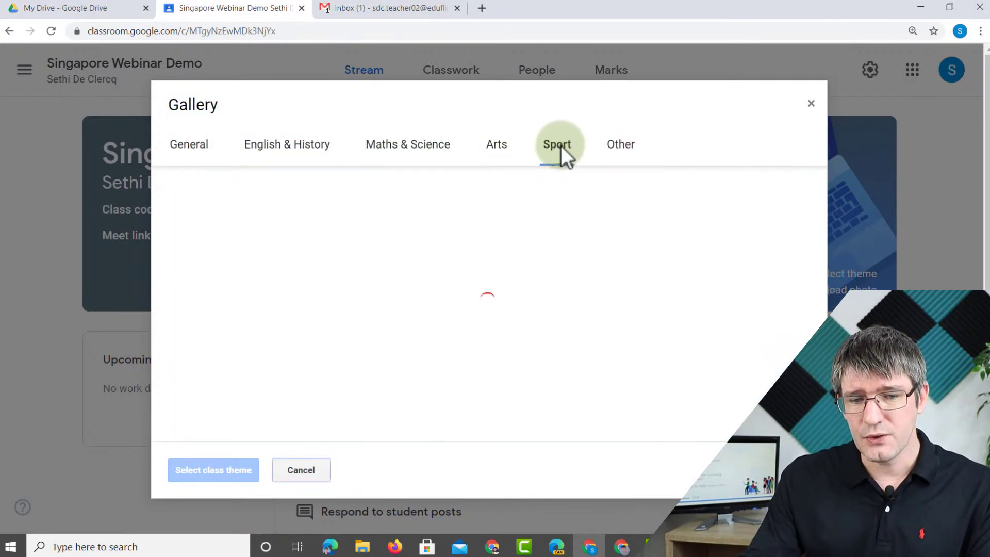
pyautogui.click(617, 152)
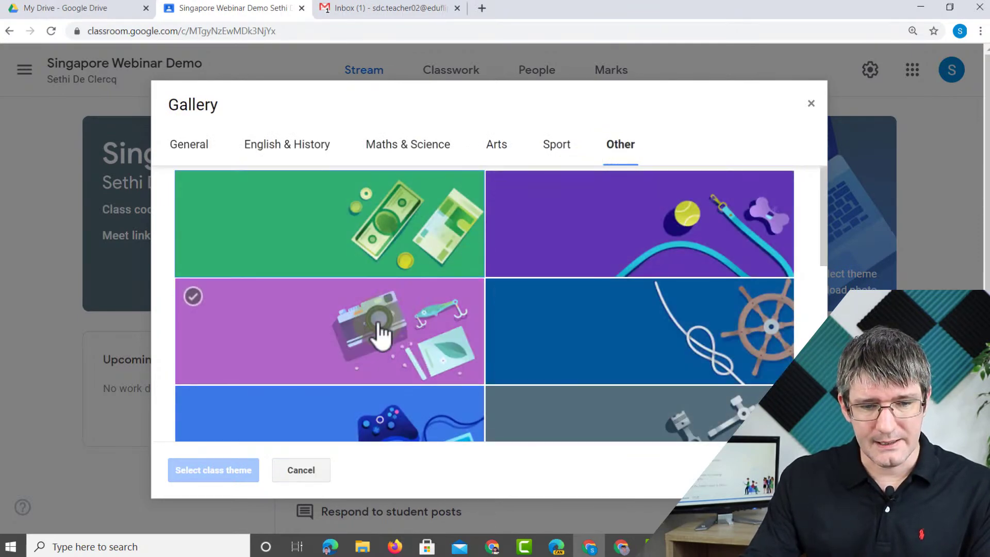
pyautogui.click(324, 374)
pyautogui.click(224, 473)
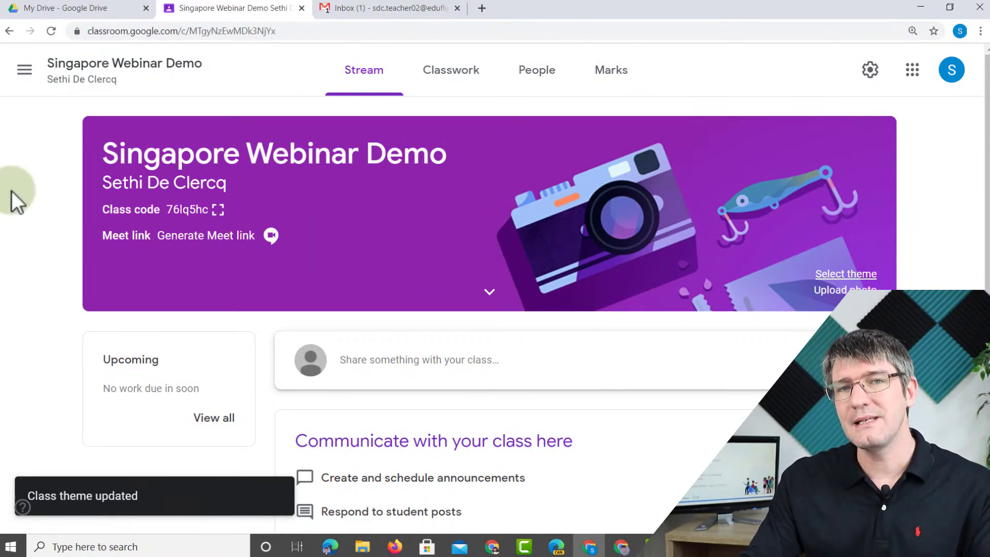
pyautogui.click(25, 72)
pyautogui.click(88, 78)
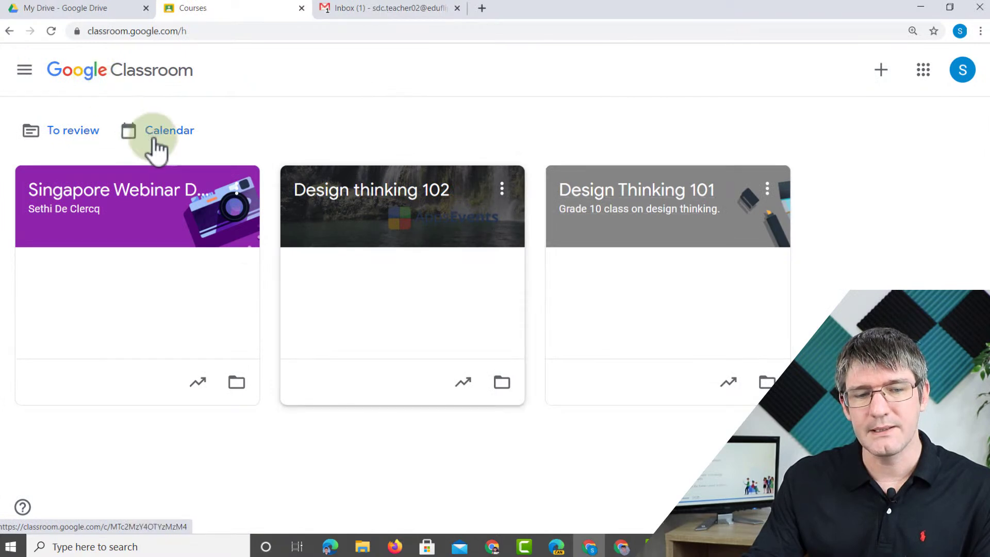
pyautogui.click(229, 220)
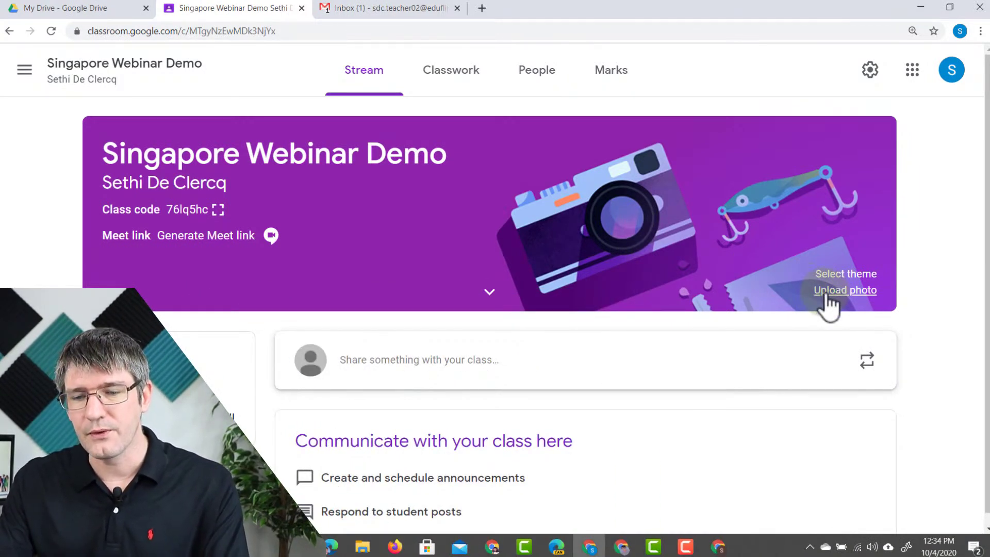
# - Upload pexels-lumn-167699.jpg from Images, crop it to the full-width forest band, and apply it as header
pyautogui.click(827, 292)
pyautogui.click(520, 372)
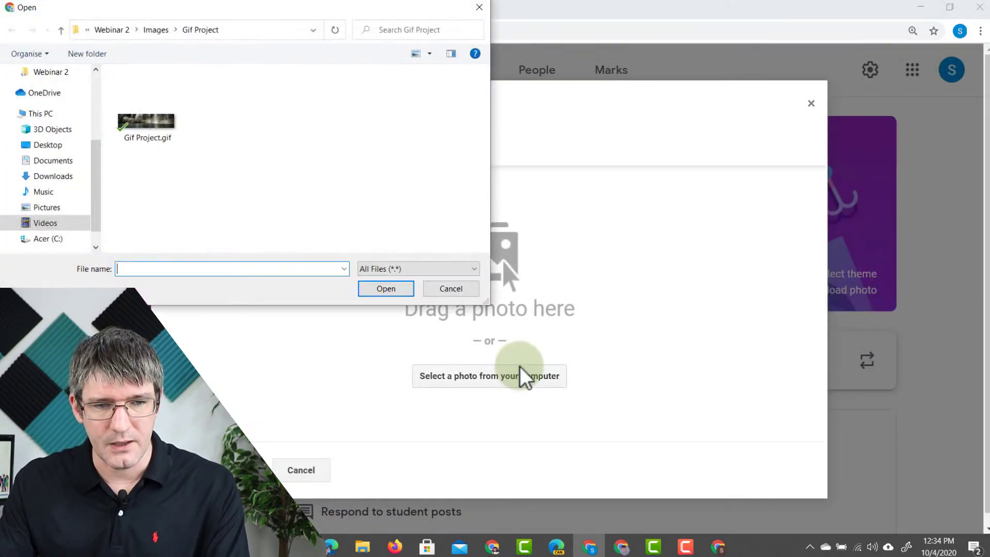
pyautogui.click(156, 29)
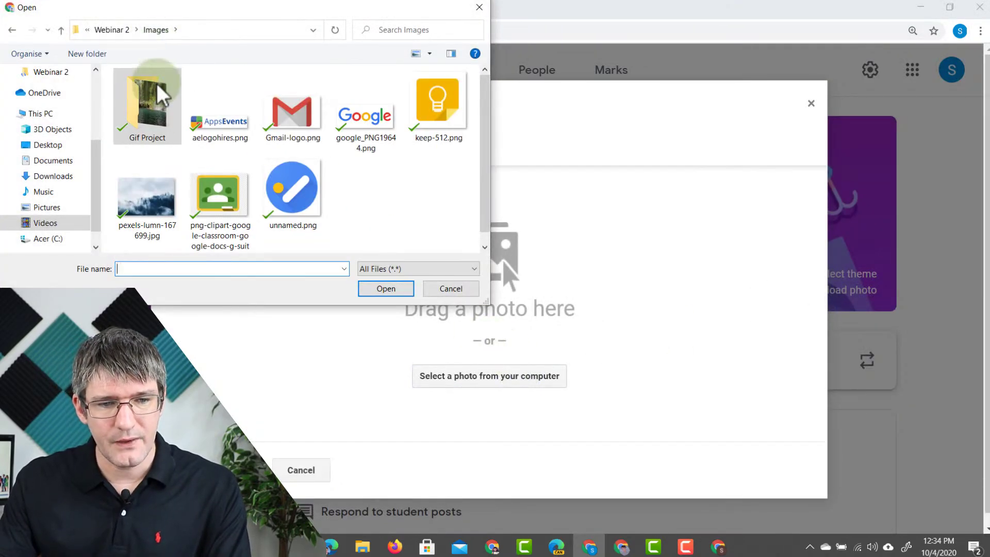
pyautogui.doubleClick(159, 196)
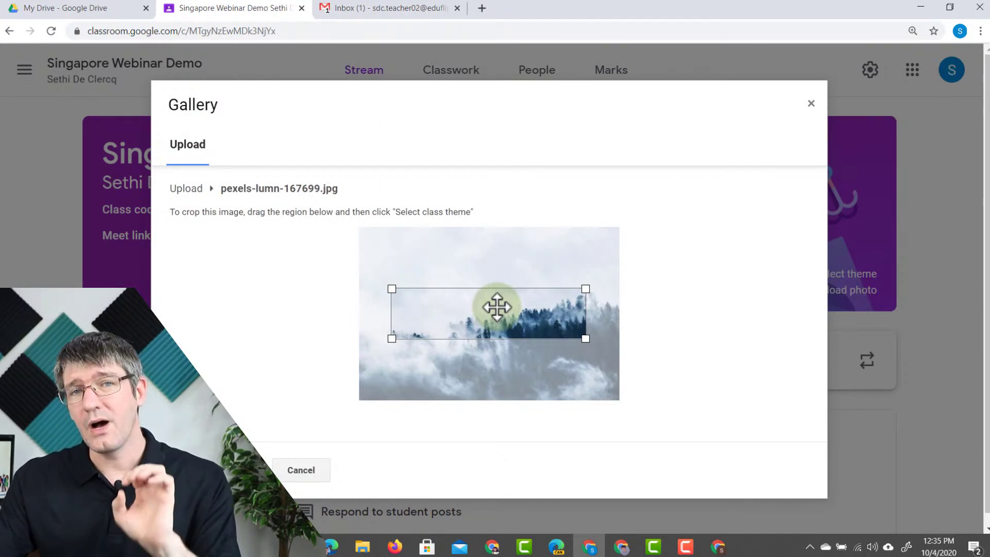
pyautogui.moveTo(586, 289); pyautogui.dragTo(620, 274)
pyautogui.moveTo(391, 338); pyautogui.dragTo(464, 329)
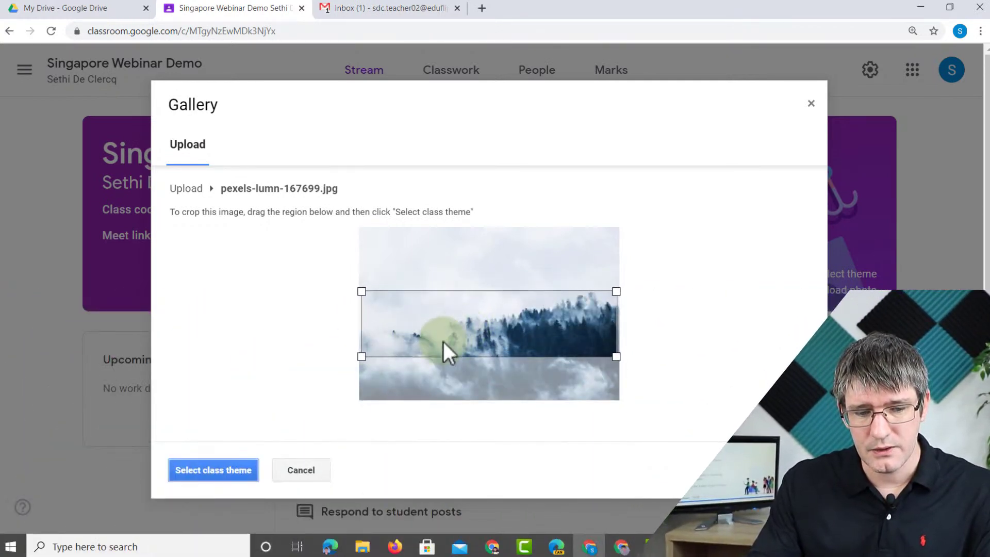
pyautogui.click(212, 469)
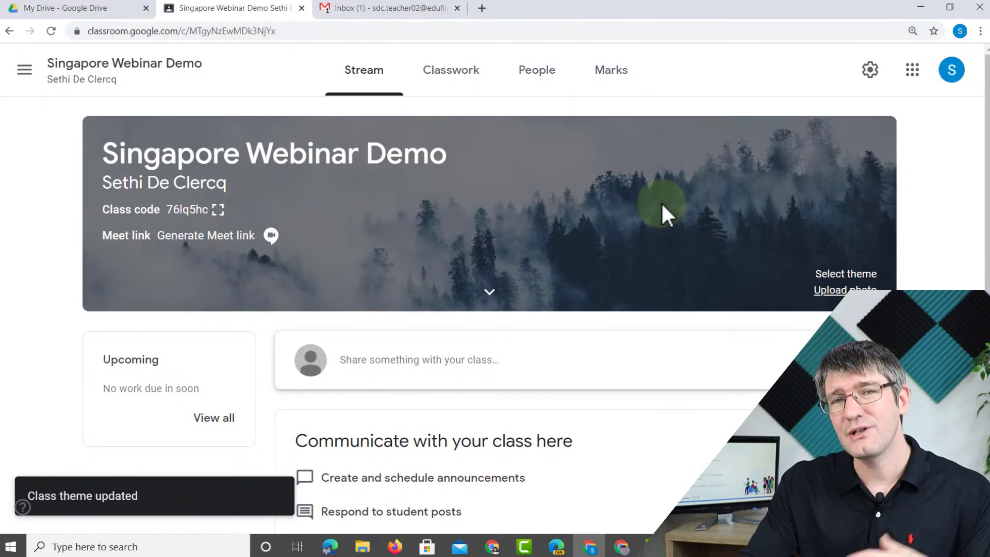
# - Expand and collapse the class details, then return to the presentation slides
pyautogui.click(488, 293)
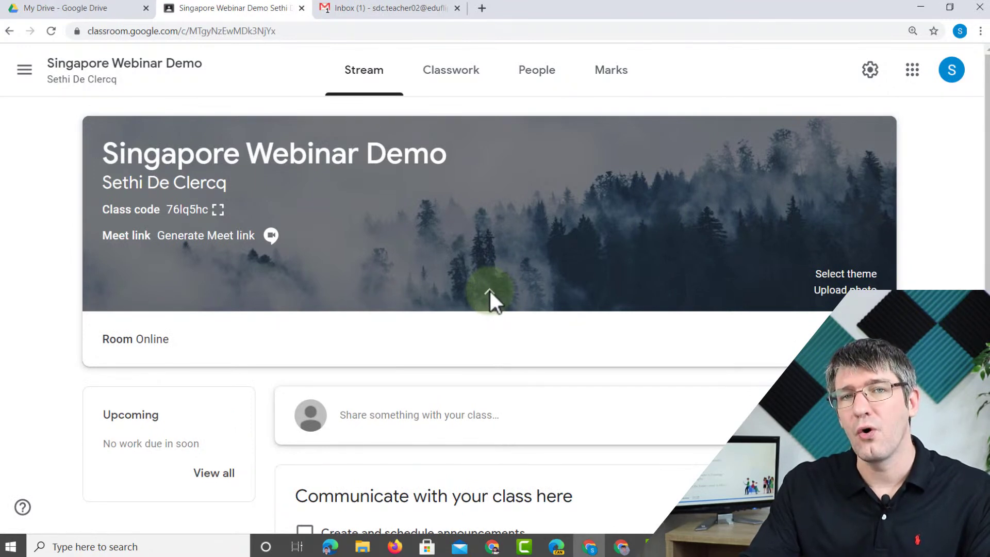
pyautogui.click(490, 292)
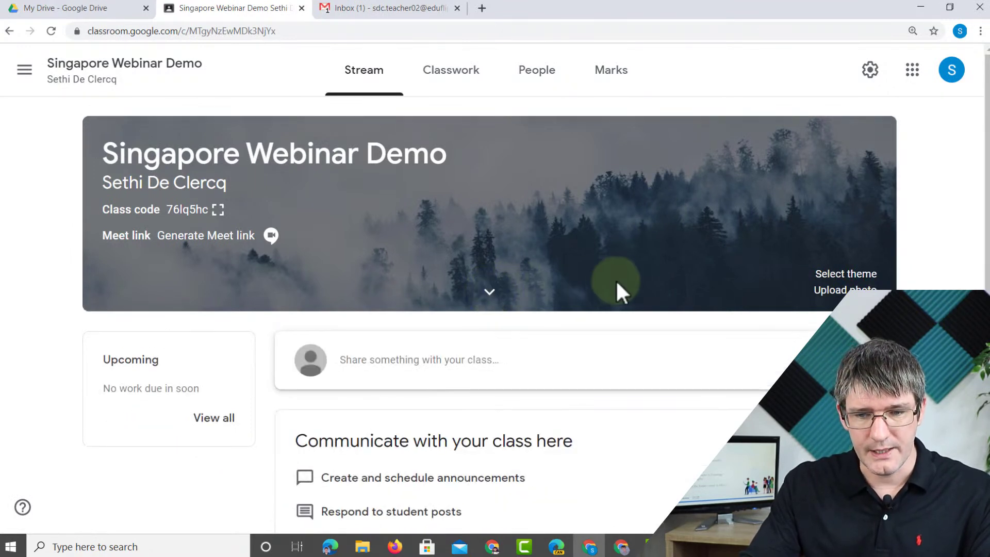
pyautogui.hotkey('alt', 'Tab')
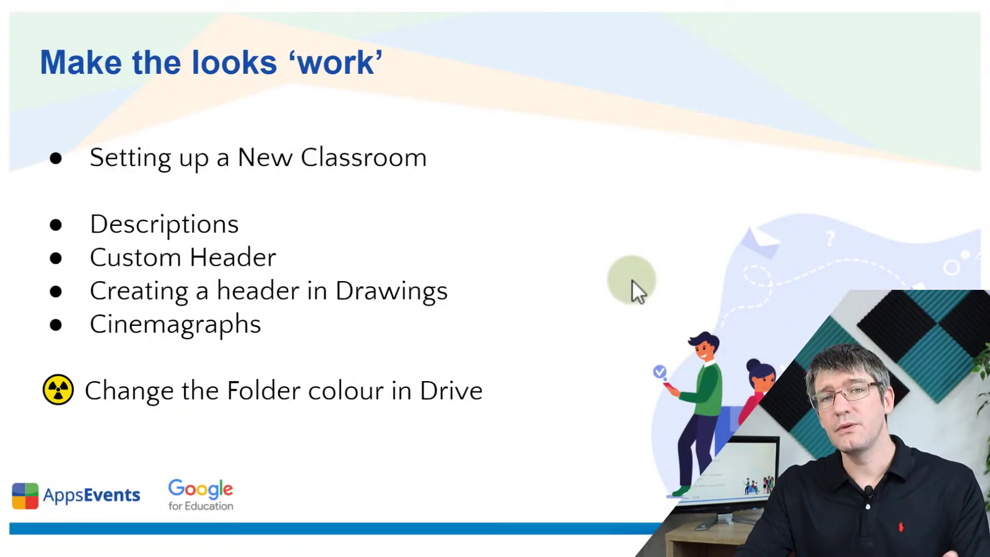
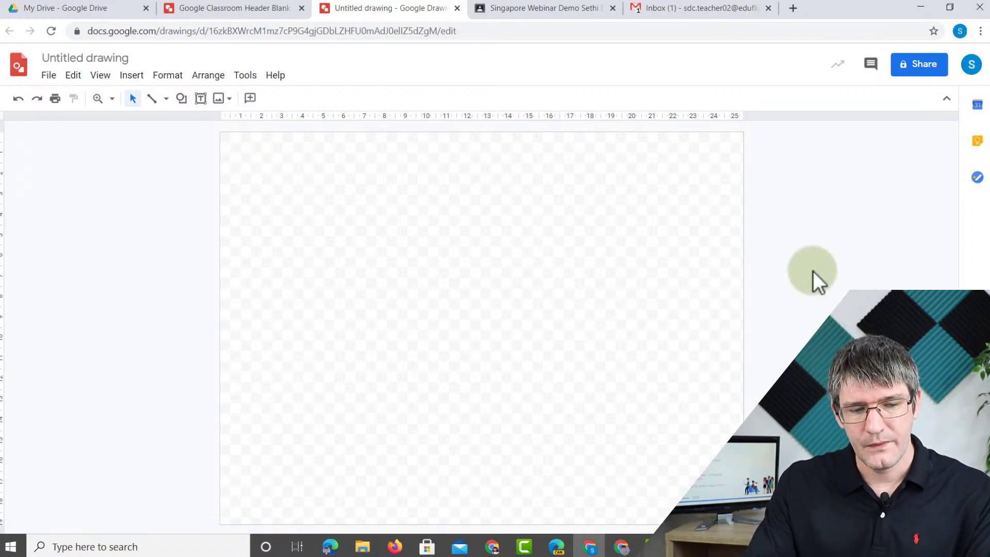
# - Set the drawing's page size to a custom 1600 × 400 pixels
pyautogui.click(48, 75)
pyautogui.click(103, 425)
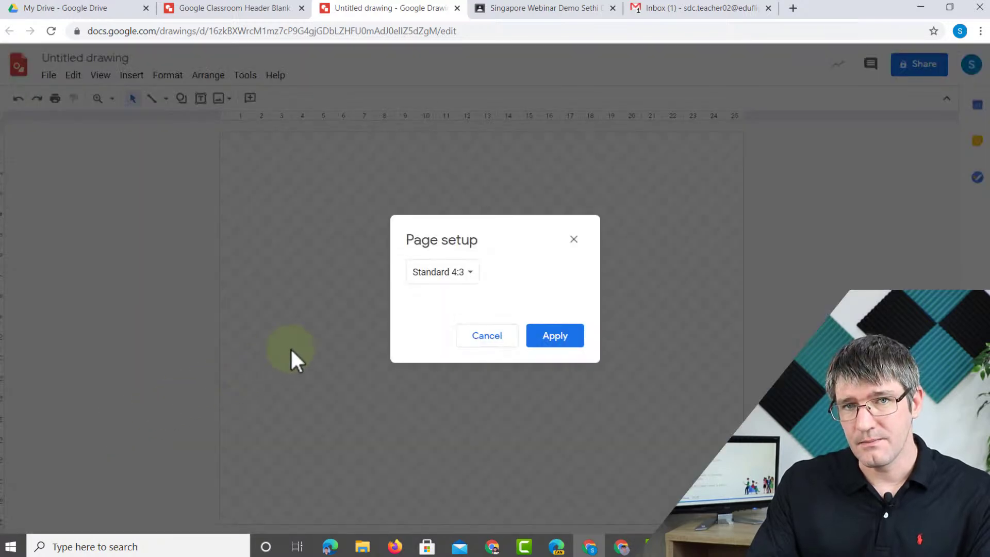
pyautogui.click(465, 273)
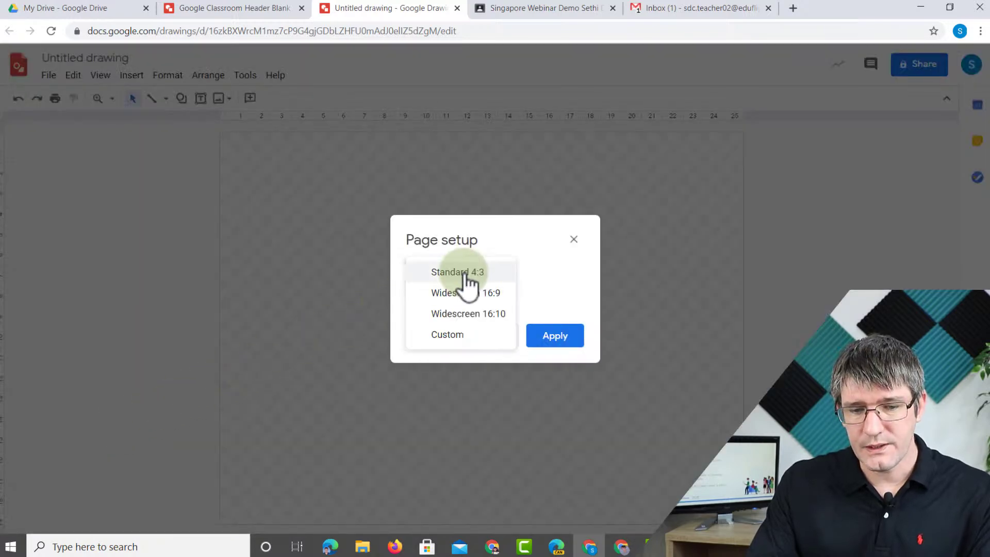
pyautogui.click(474, 337)
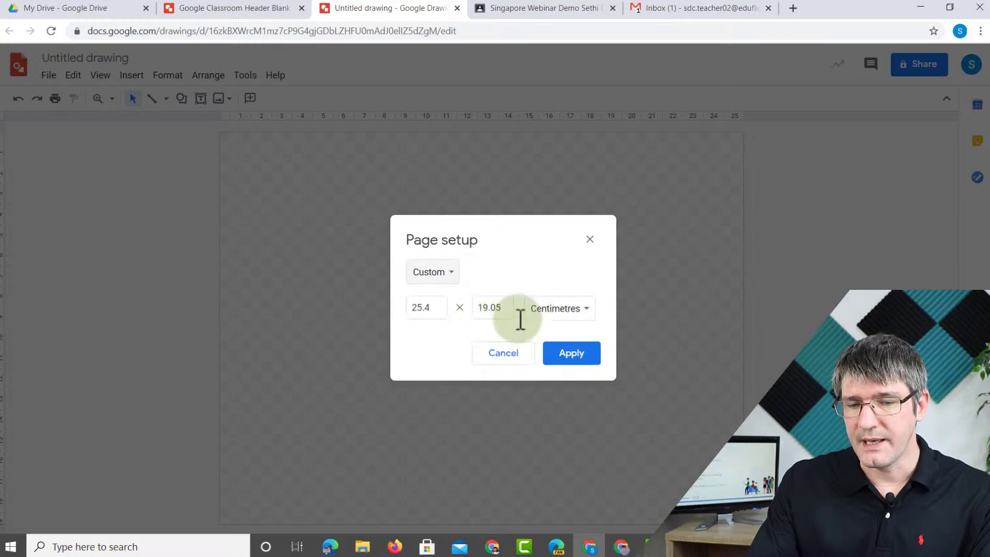
pyautogui.click(560, 312)
pyautogui.click(575, 352)
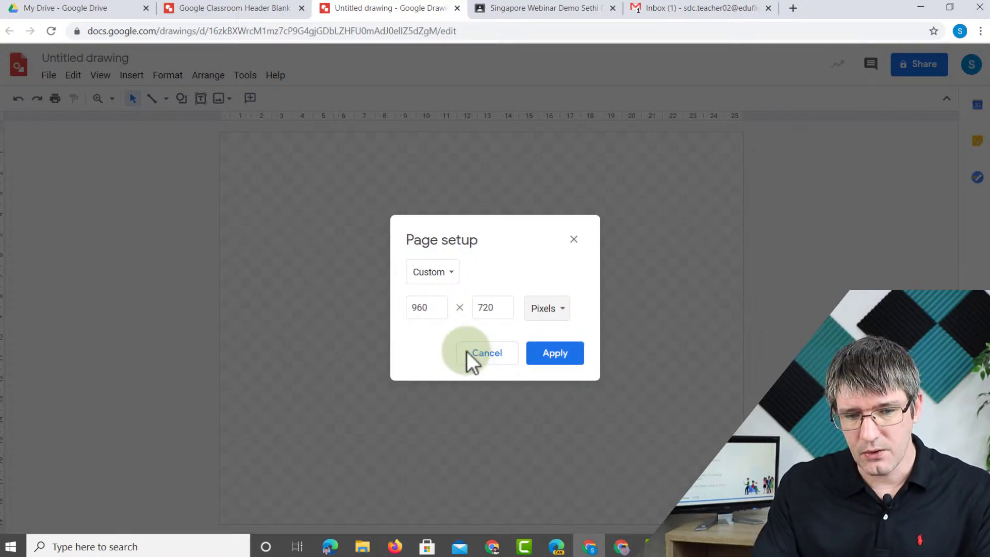
pyautogui.moveTo(442, 307); pyautogui.dragTo(393, 306)
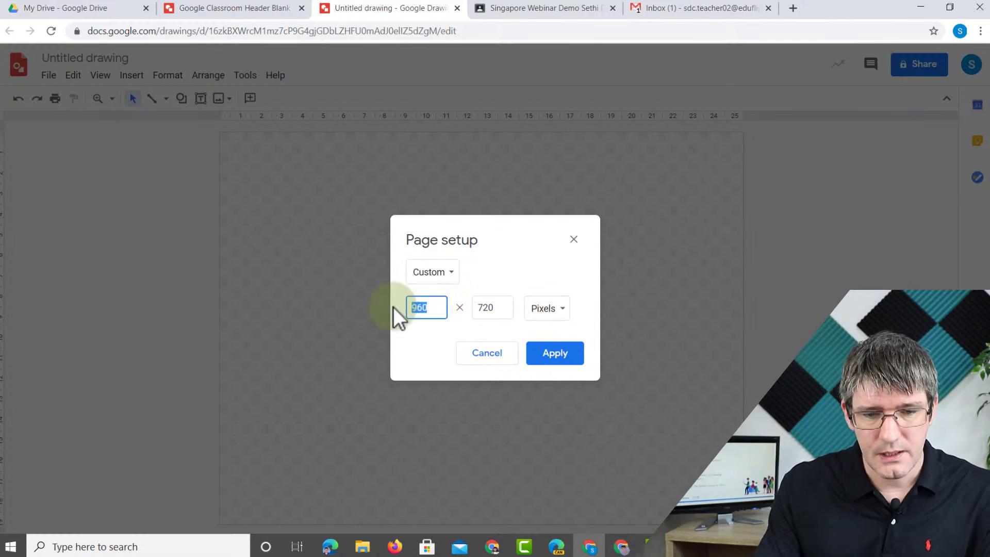
pyautogui.write('1600')
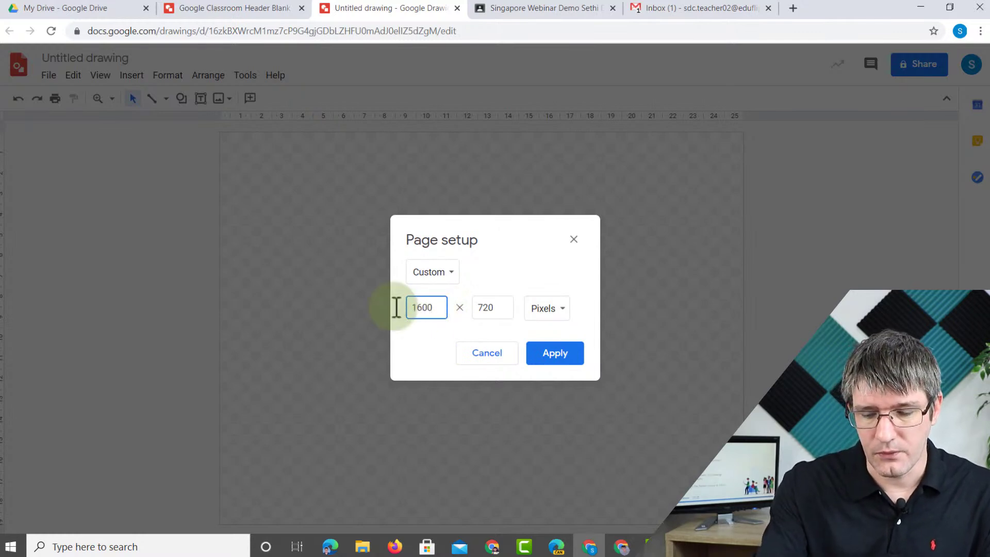
pyautogui.moveTo(499, 307); pyautogui.dragTo(447, 307)
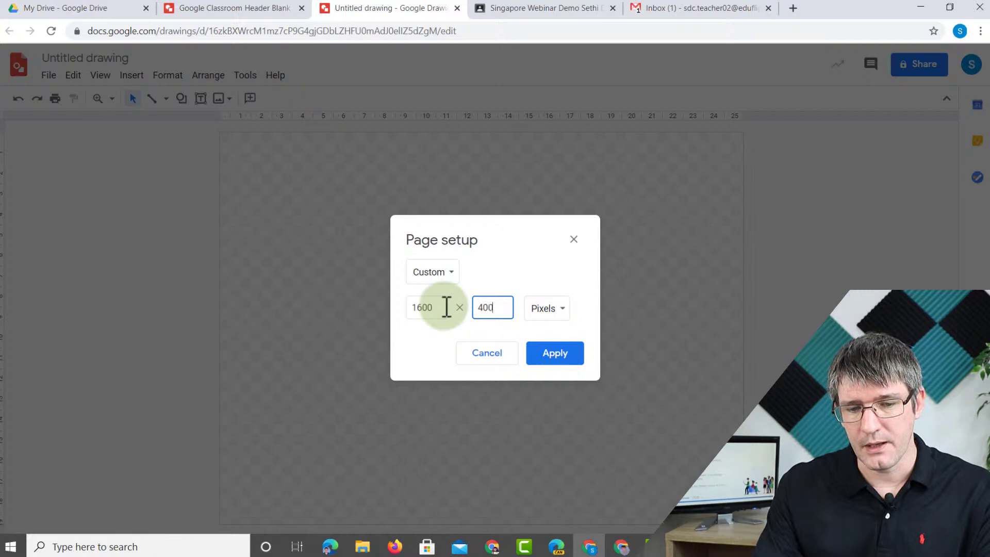
pyautogui.click(562, 357)
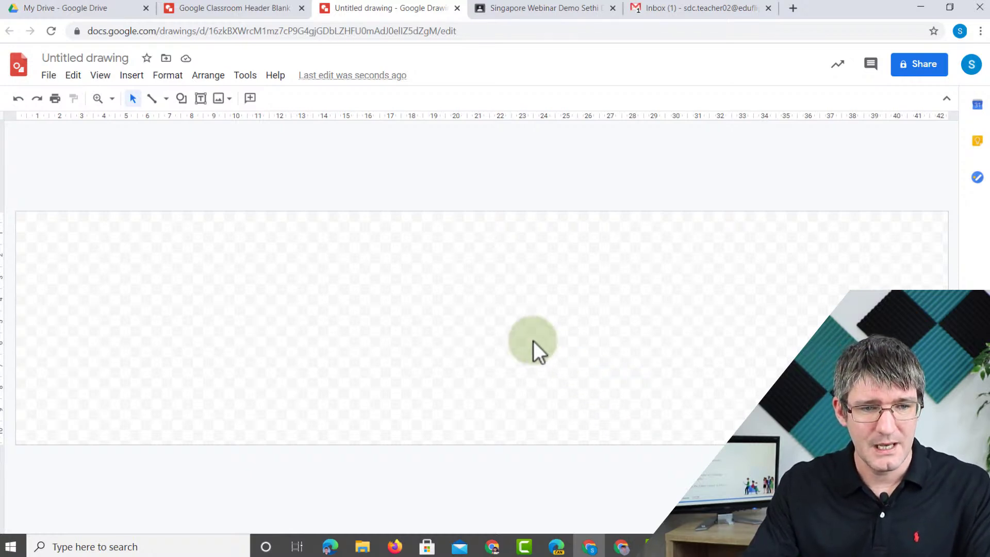
# - Rename the untitled drawing to 'Header Template'
pyautogui.click(83, 58)
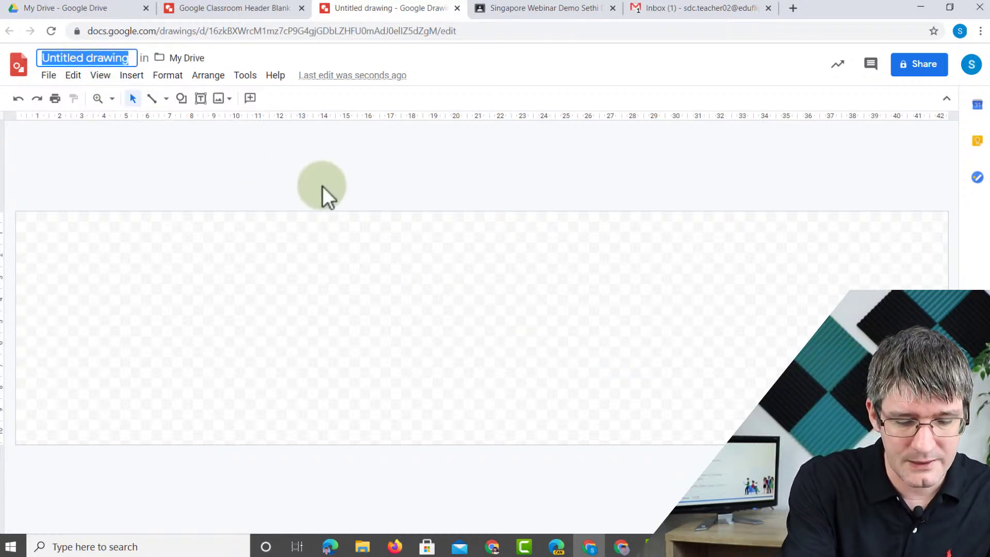
pyautogui.write('Header Templat')
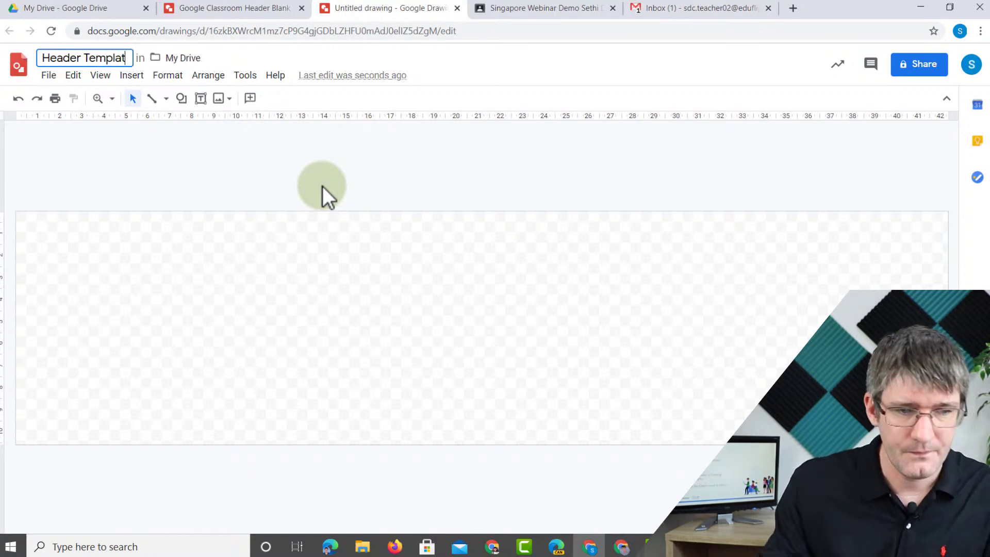
pyautogui.write('e')
pyautogui.press('Return')
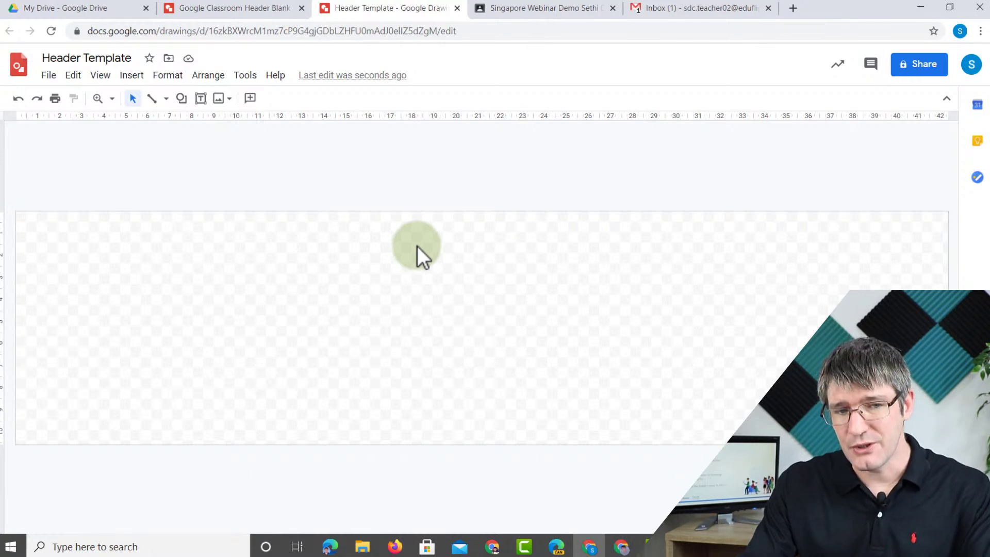
# - Upload the misty forest photo and stretch it across the page width
pyautogui.click(132, 76)
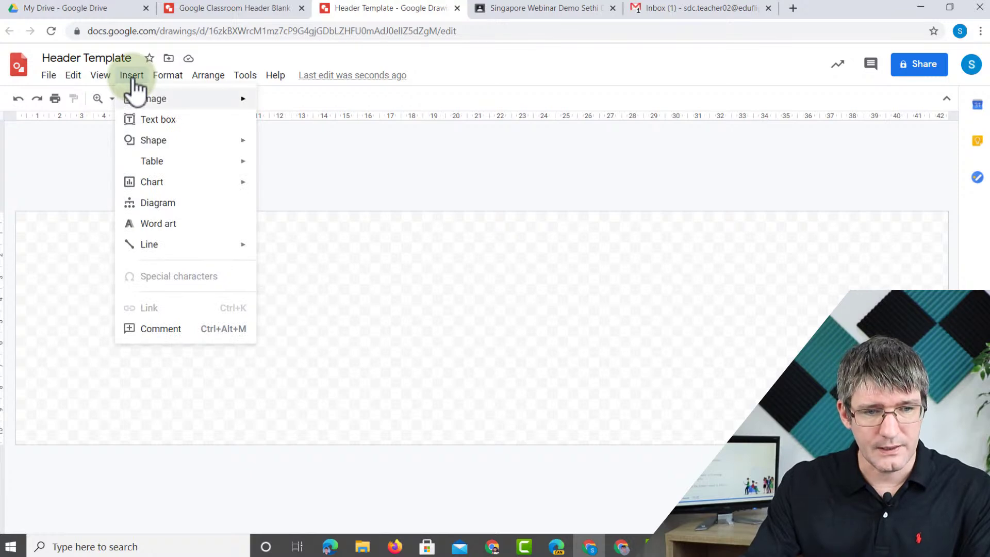
pyautogui.moveTo(135, 88)
pyautogui.click(317, 103)
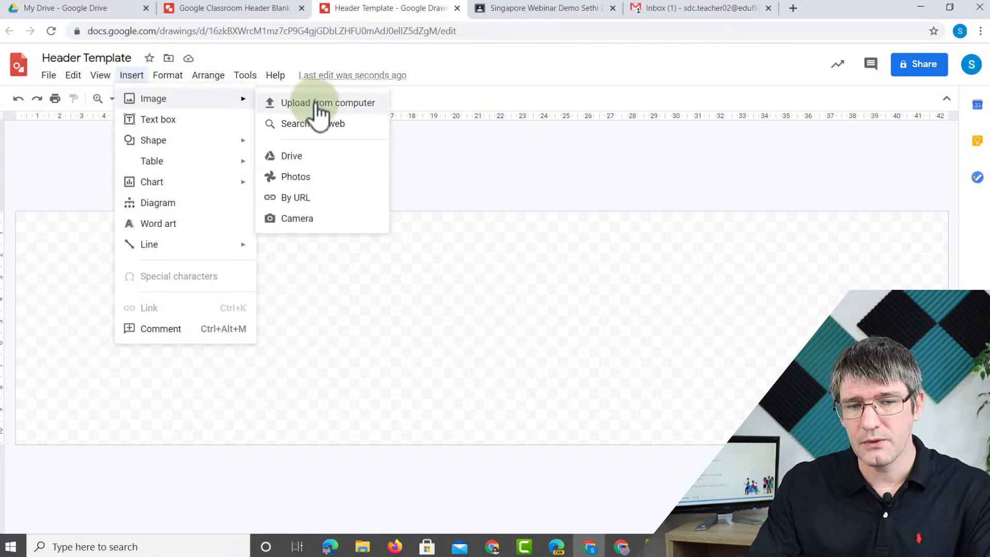
pyautogui.doubleClick(155, 196)
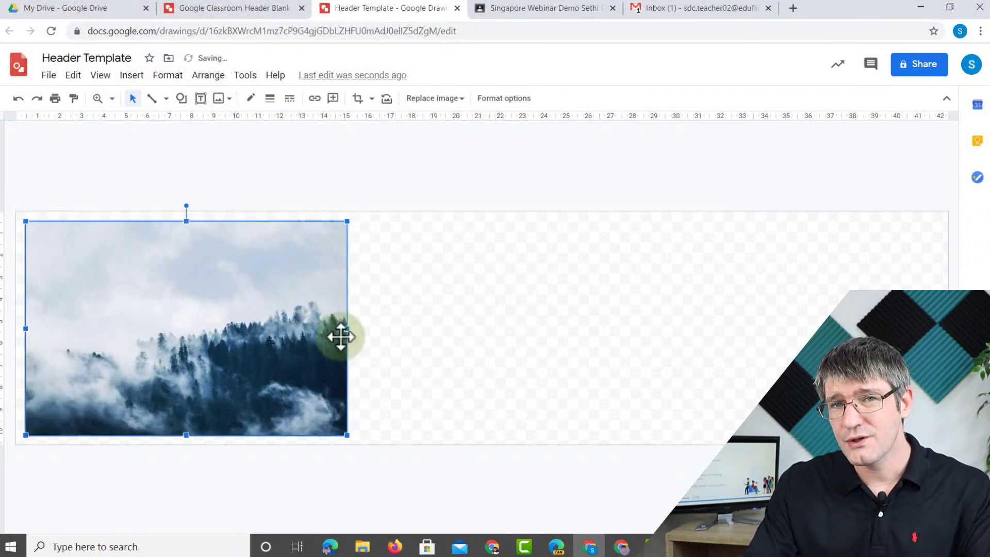
pyautogui.moveTo(347, 221); pyautogui.dragTo(943, 170)
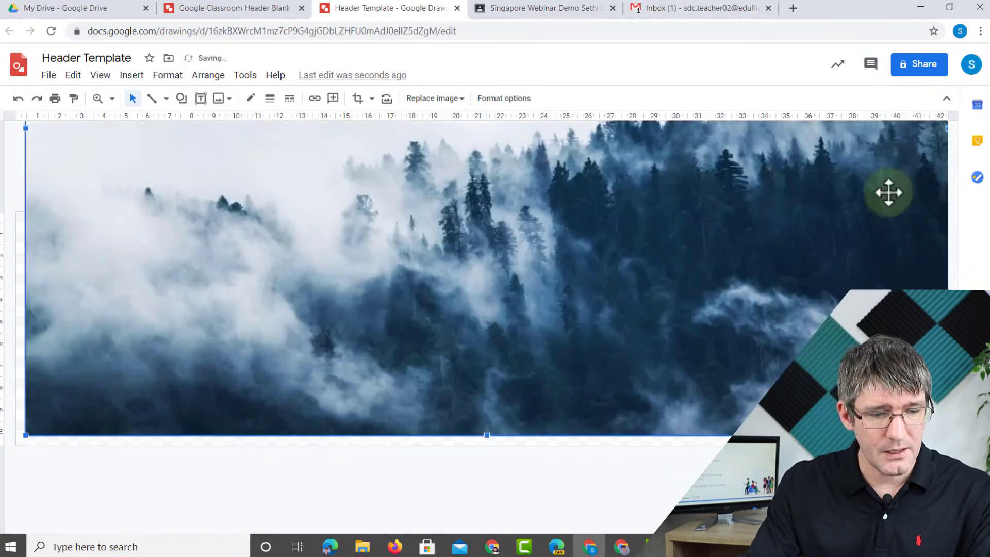
pyautogui.moveTo(23, 435); pyautogui.dragTo(12, 445)
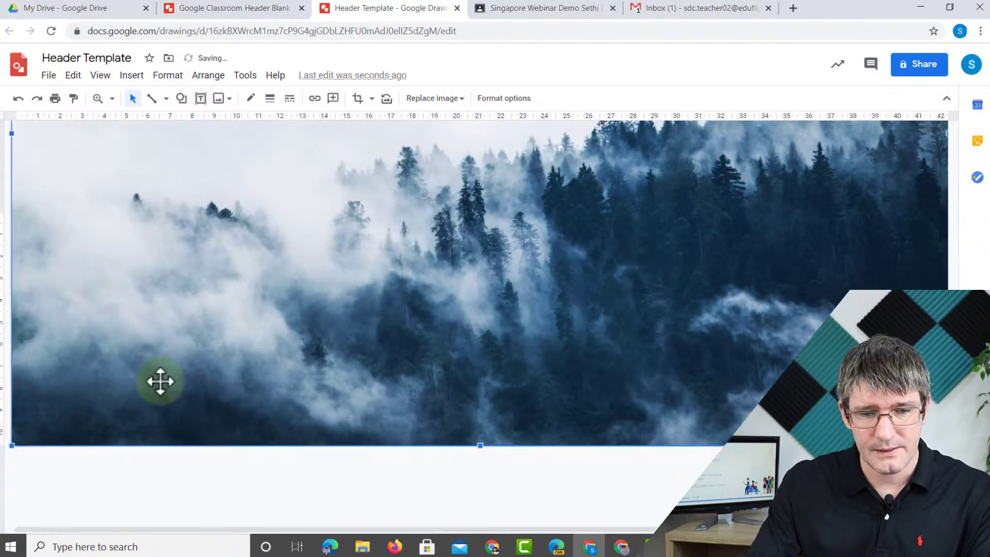
pyautogui.moveTo(455, 247); pyautogui.dragTo(474, 261)
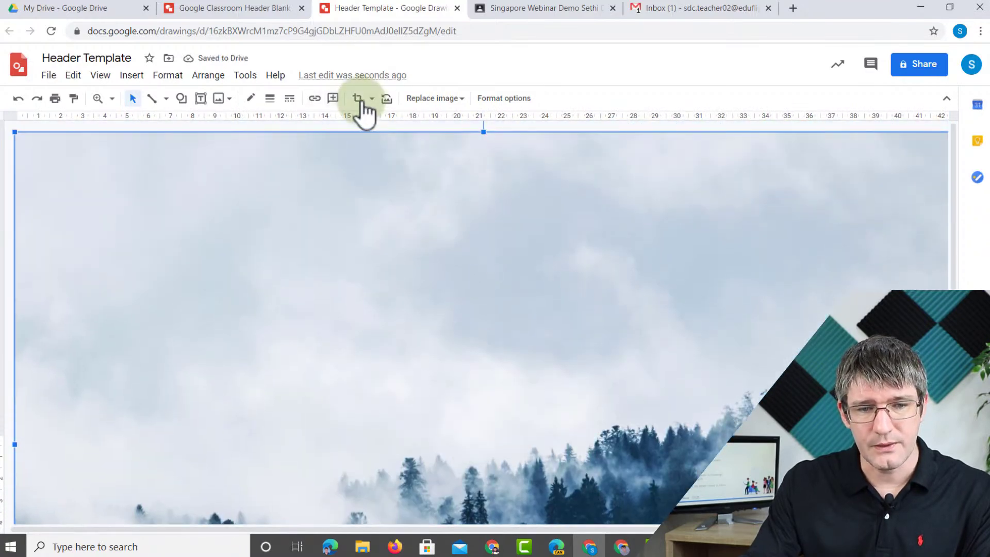
# - Crop the forest photo's top and bottom so it fills the banner
pyautogui.click(360, 99)
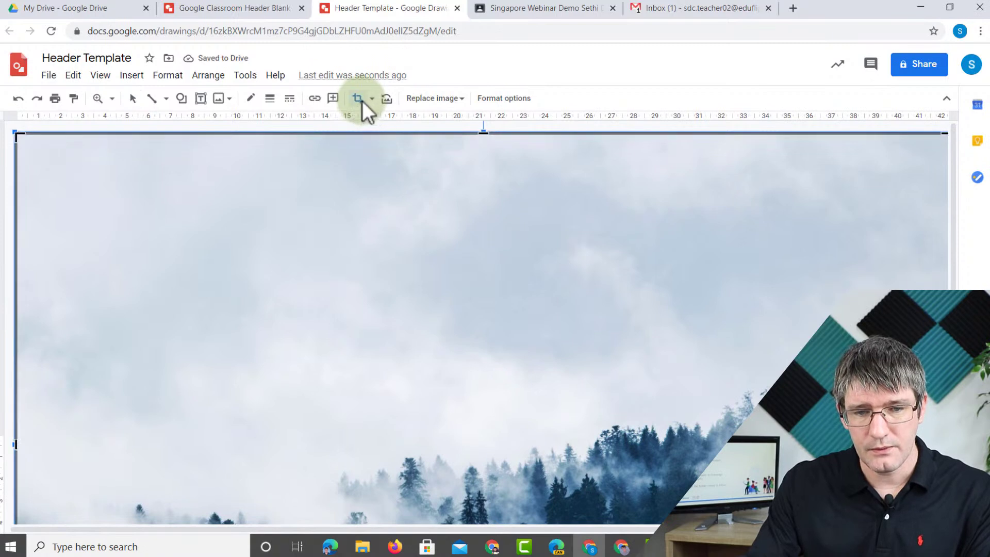
pyautogui.moveTo(483, 134); pyautogui.dragTo(514, 436)
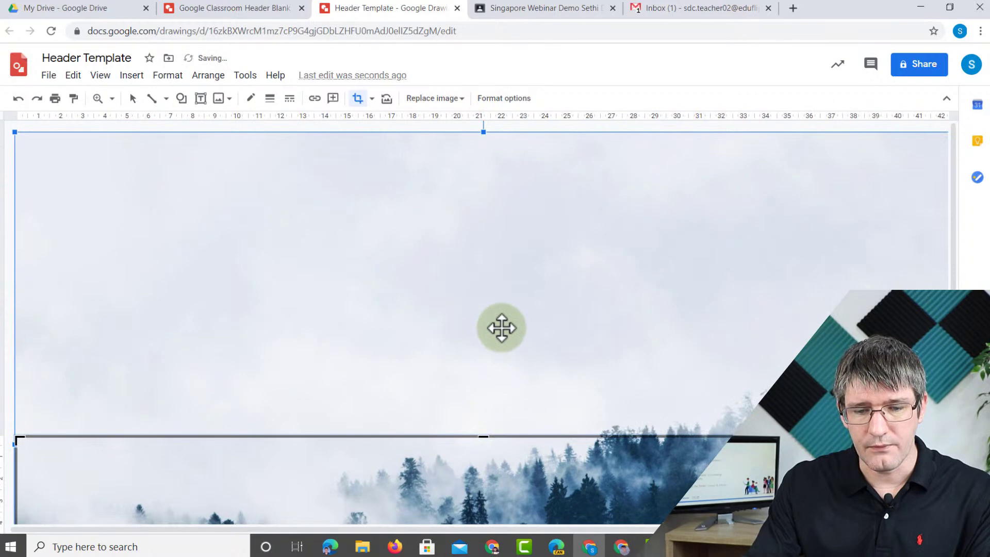
pyautogui.scroll(-5, 501, 328)
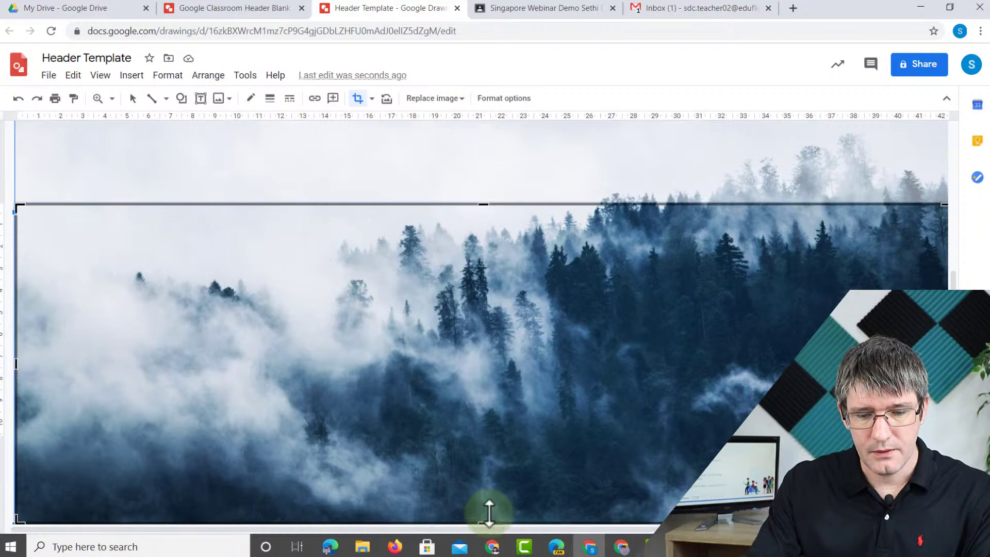
pyautogui.moveTo(489, 513)
pyautogui.mouseDown()
pyautogui.moveTo(489, 429)
pyautogui.moveTo(487, 511)
pyautogui.mouseUp()
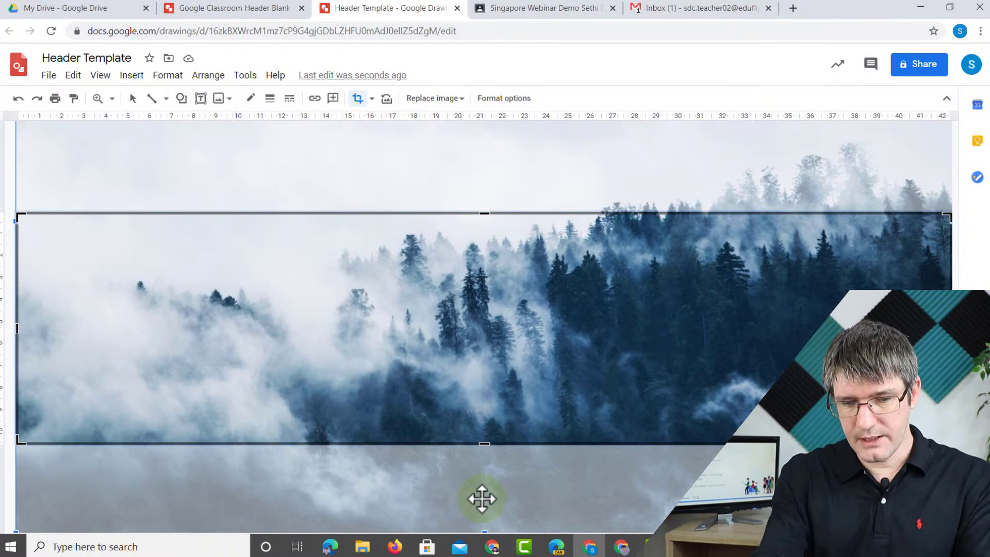
pyautogui.press('Return')
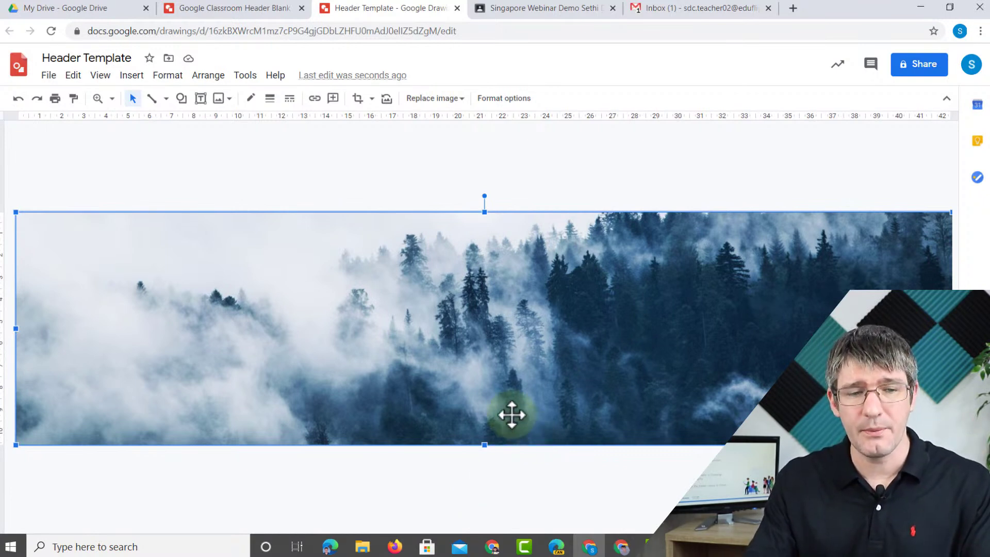
pyautogui.click(268, 174)
# - Upload the AppsEvents logo and place it lower left on the forest banner
pyautogui.click(133, 76)
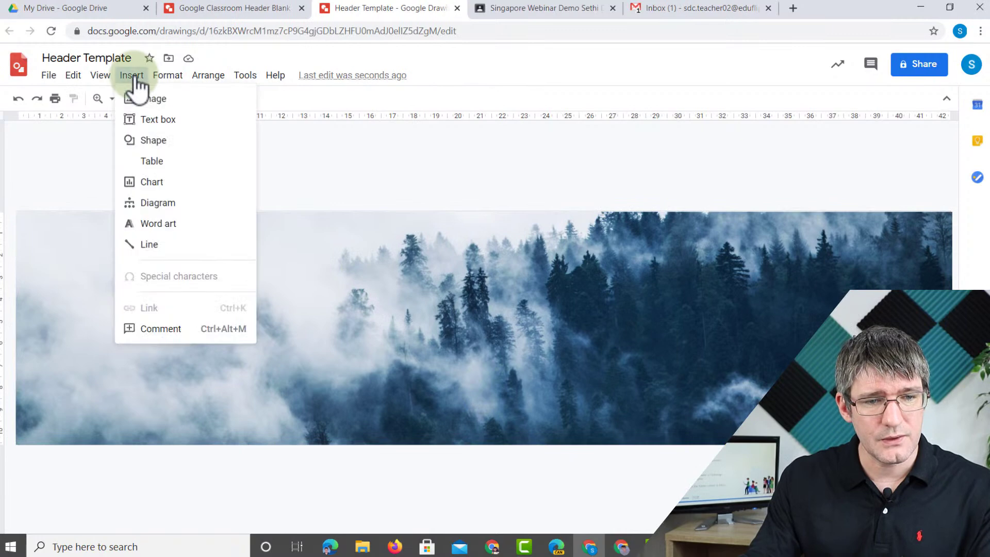
pyautogui.moveTo(146, 101)
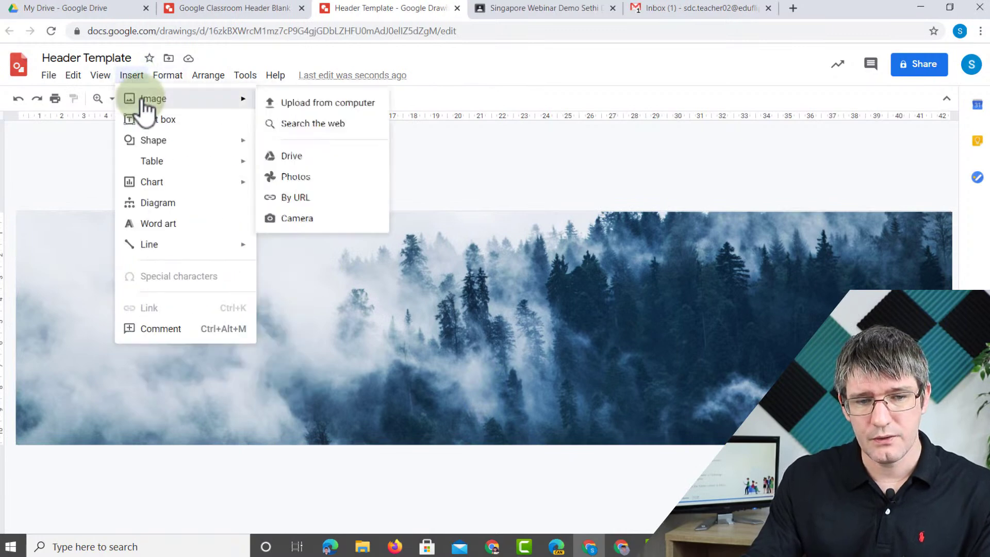
pyautogui.click(281, 100)
pyautogui.doubleClick(215, 120)
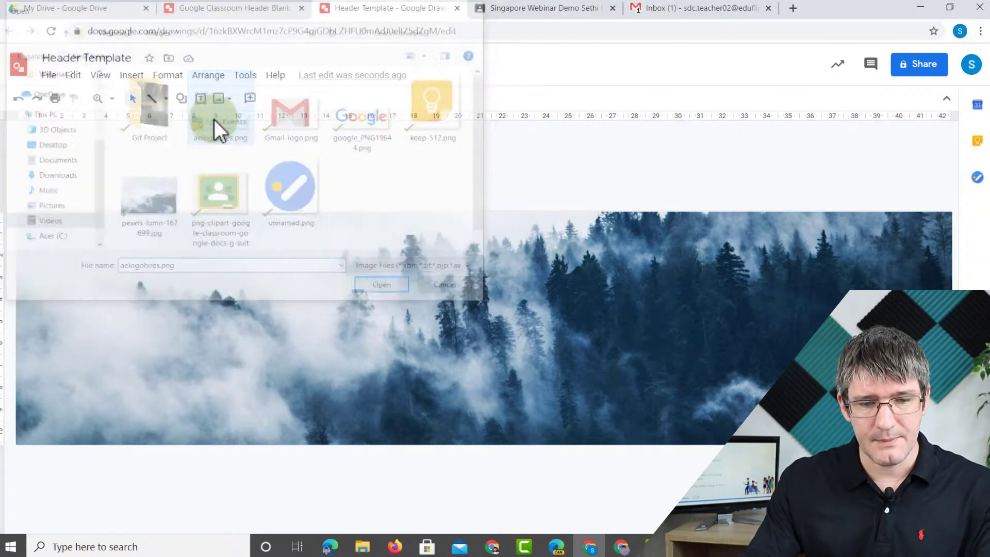
pyautogui.moveTo(280, 339); pyautogui.dragTo(188, 380)
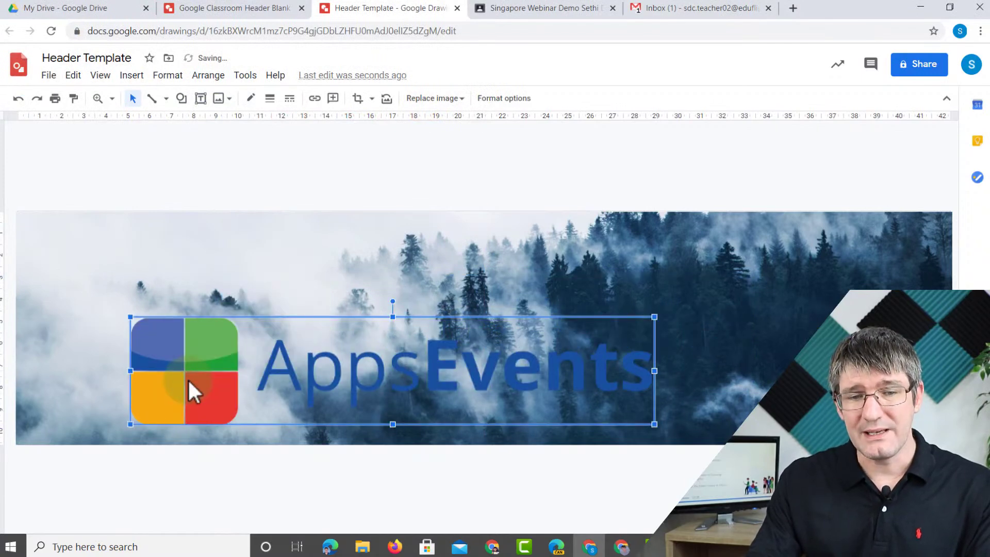
# - Give the logo a drop shadow and close the Format options panel
pyautogui.click(500, 99)
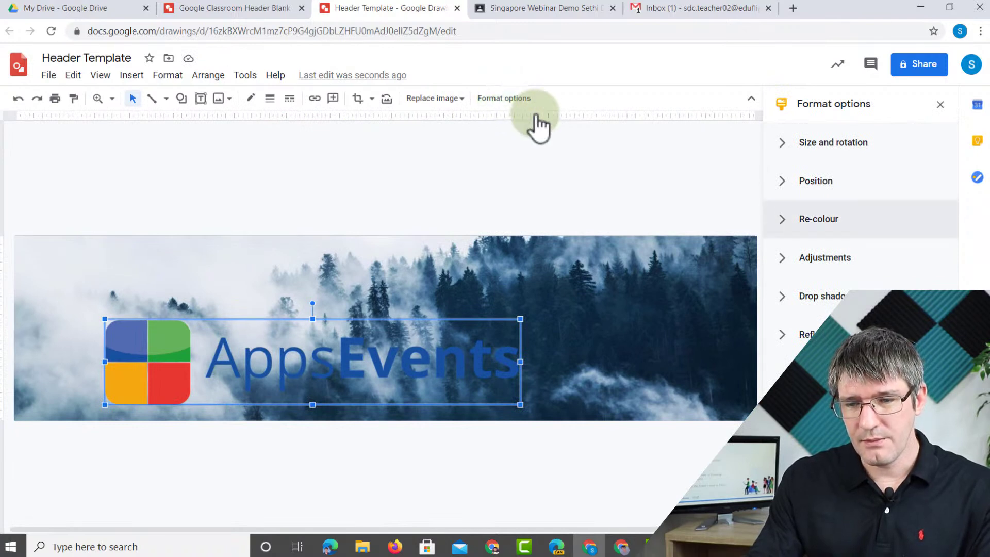
pyautogui.click(807, 303)
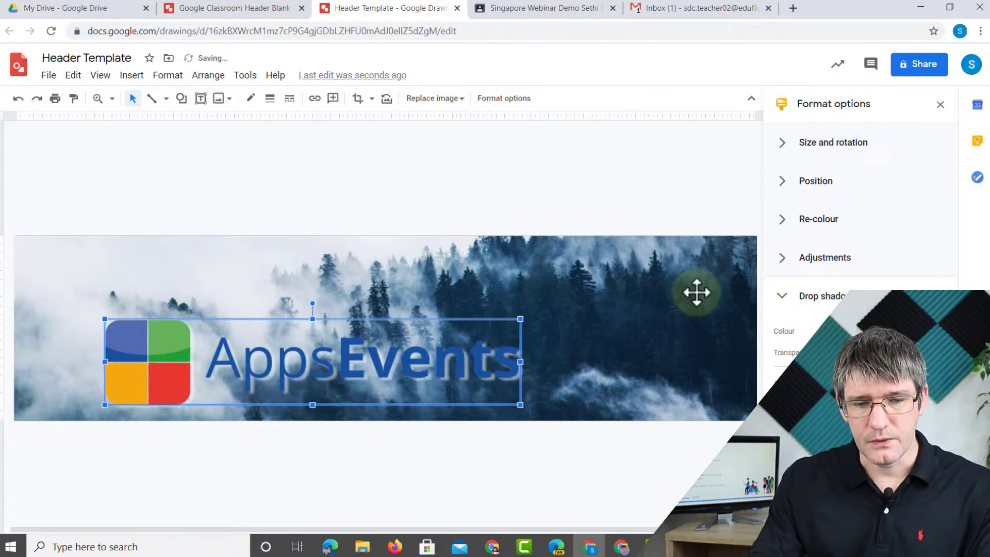
pyautogui.click(613, 184)
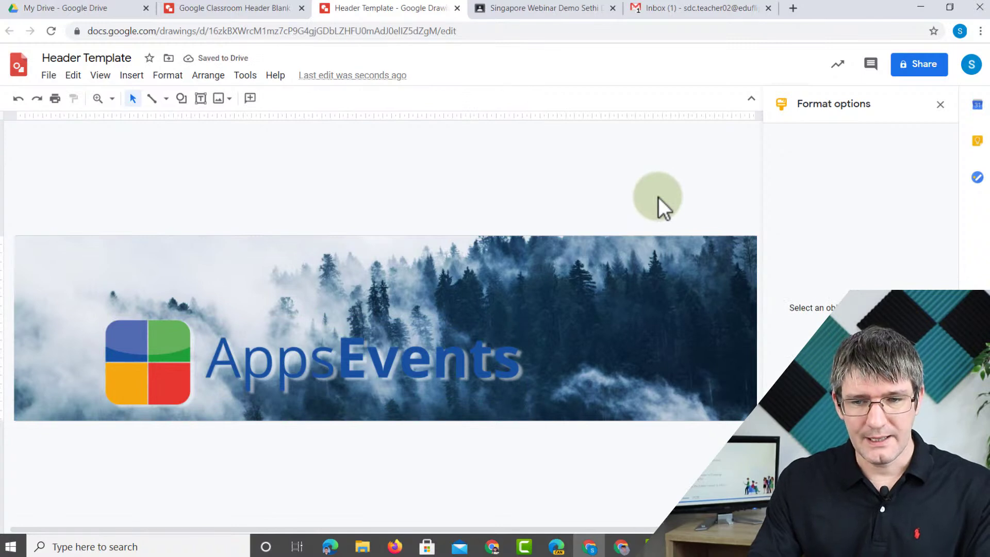
pyautogui.click(940, 105)
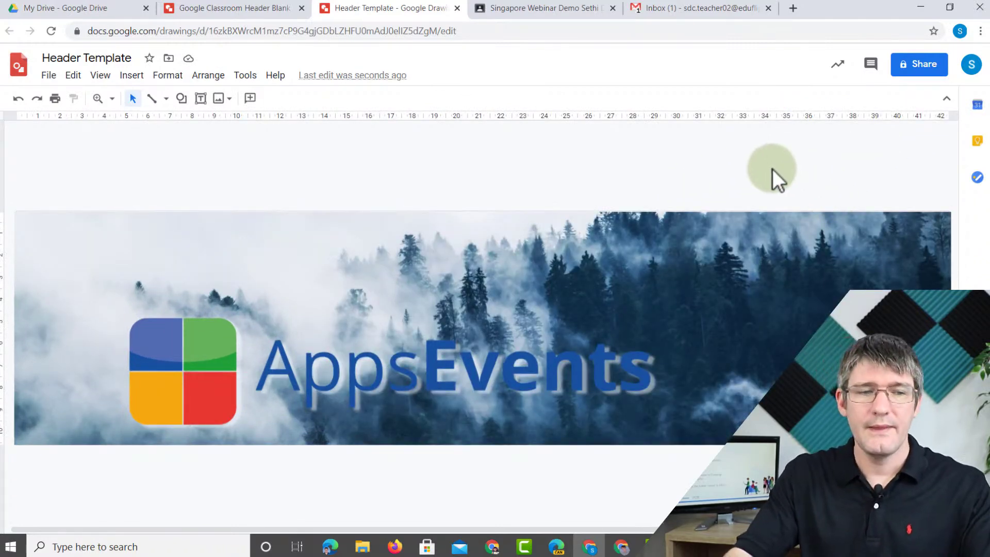
# - Download the drawing as a PNG, Header Template.png, and bring it to the class page
pyautogui.click(49, 75)
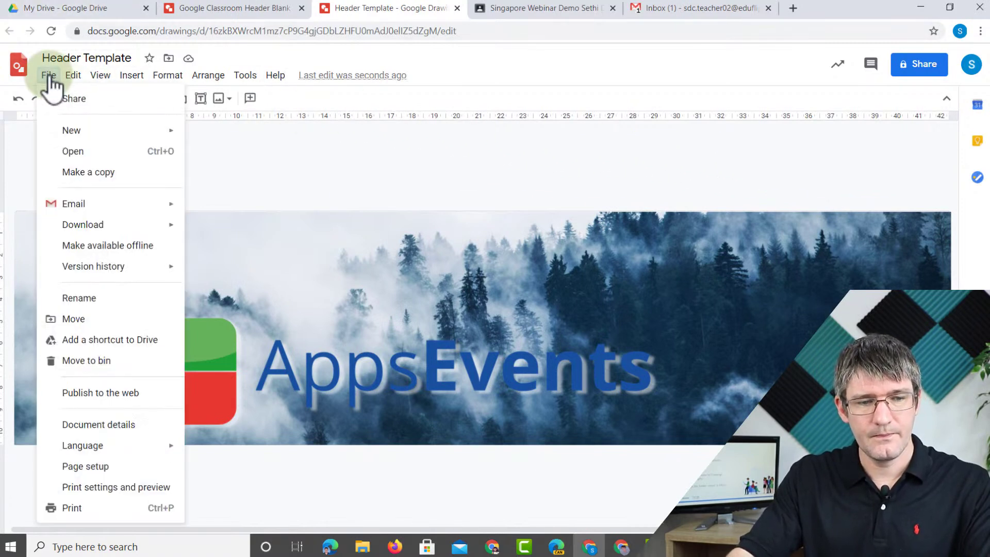
pyautogui.moveTo(103, 224)
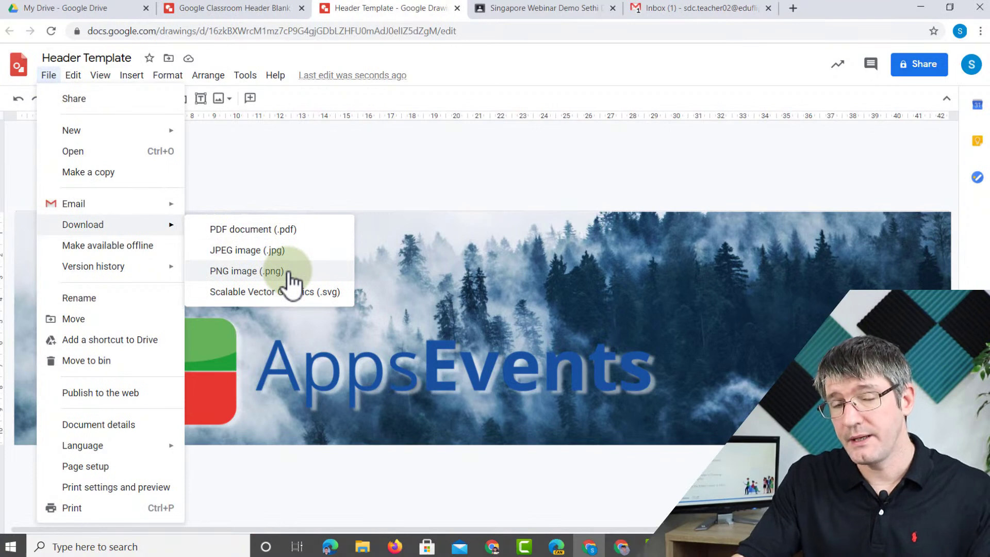
pyautogui.click(289, 273)
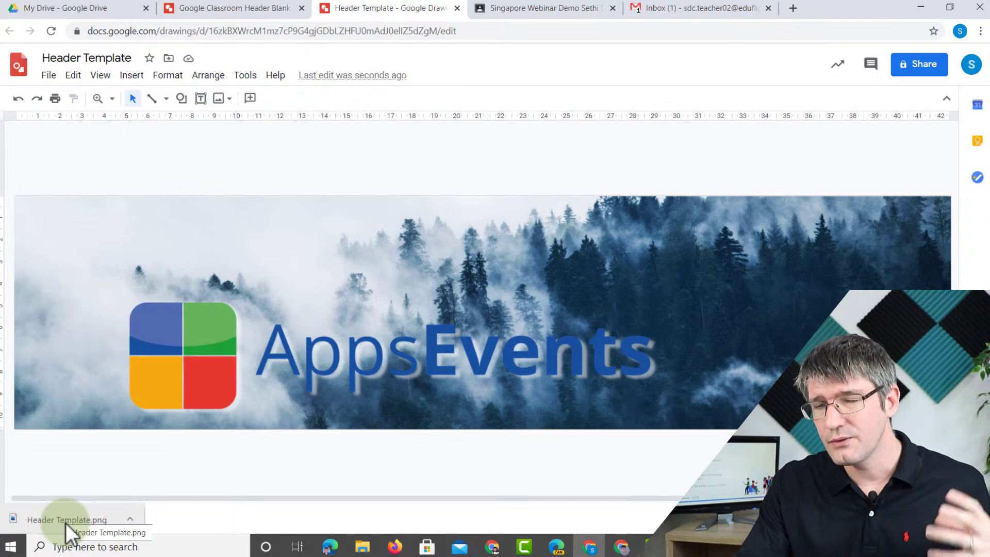
pyautogui.moveTo(66, 523); pyautogui.dragTo(835, 292)
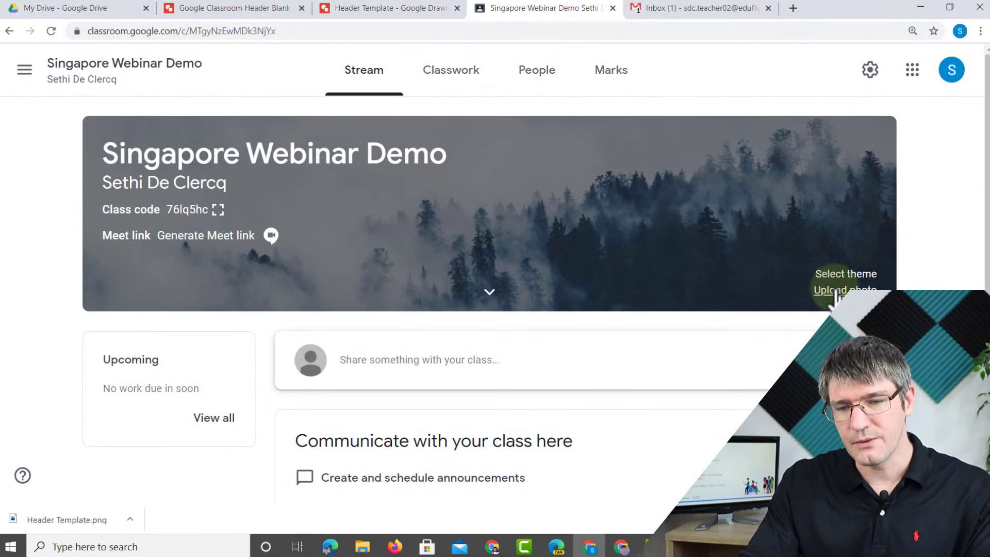
# - Upload Header Template.png as the class banner, cropping to frame the whole image with the logo
pyautogui.click(835, 292)
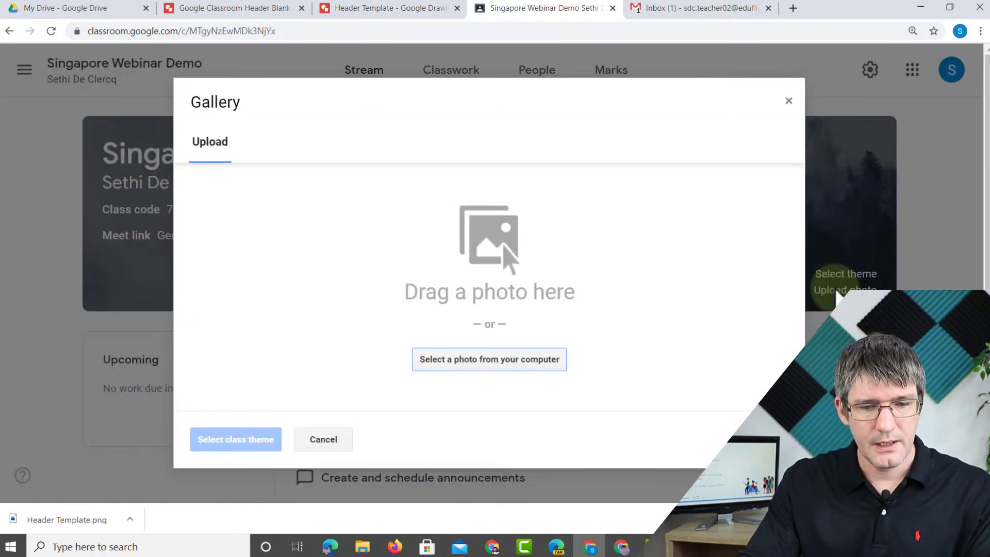
pyautogui.moveTo(67, 524); pyautogui.dragTo(497, 264)
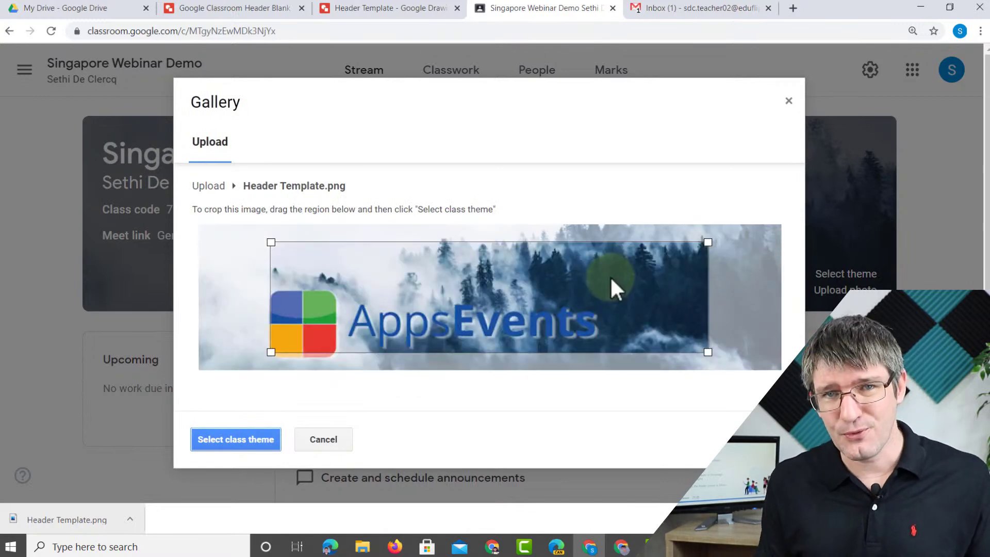
pyautogui.moveTo(497, 289); pyautogui.dragTo(419, 315)
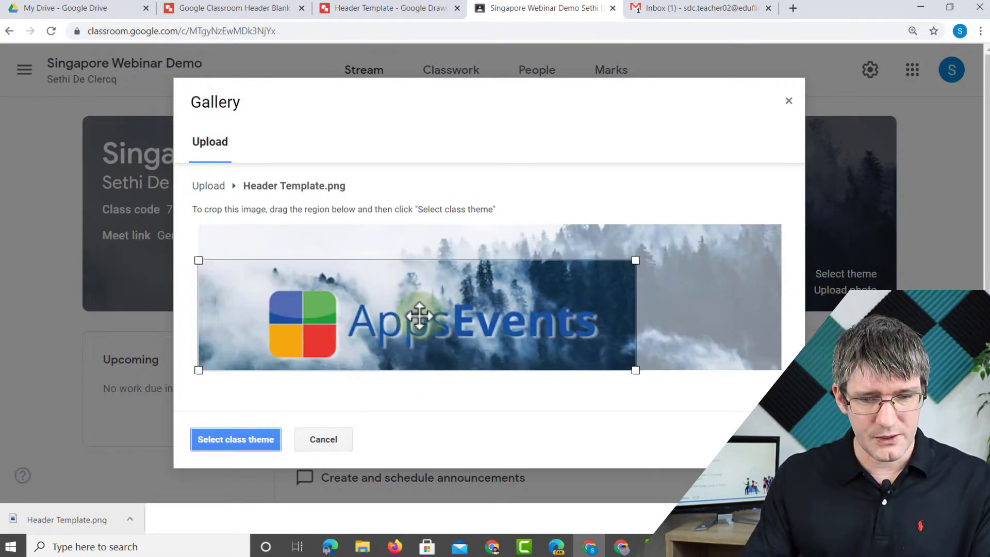
pyautogui.moveTo(636, 261); pyautogui.dragTo(802, 212)
pyautogui.moveTo(756, 239); pyautogui.dragTo(751, 259)
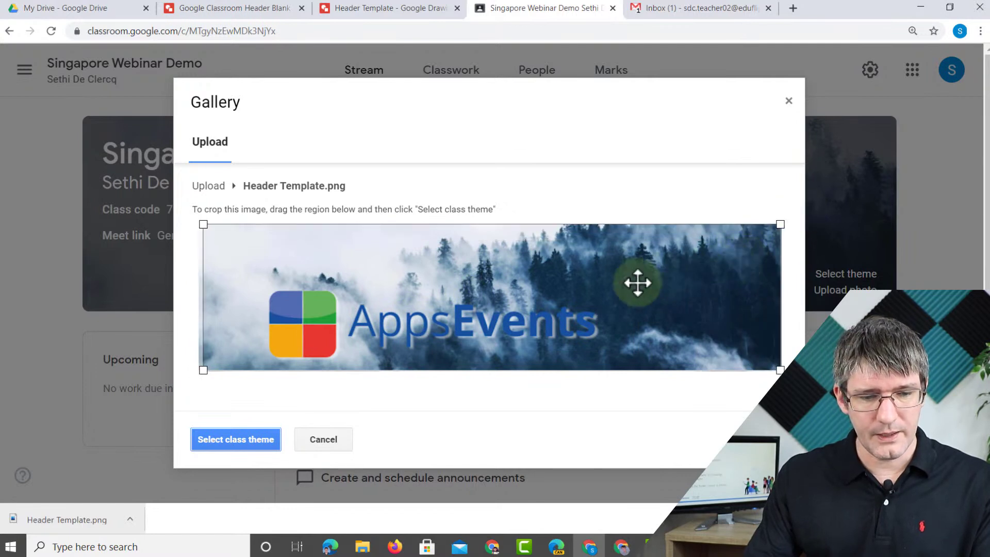
pyautogui.moveTo(203, 370); pyautogui.dragTo(201, 371)
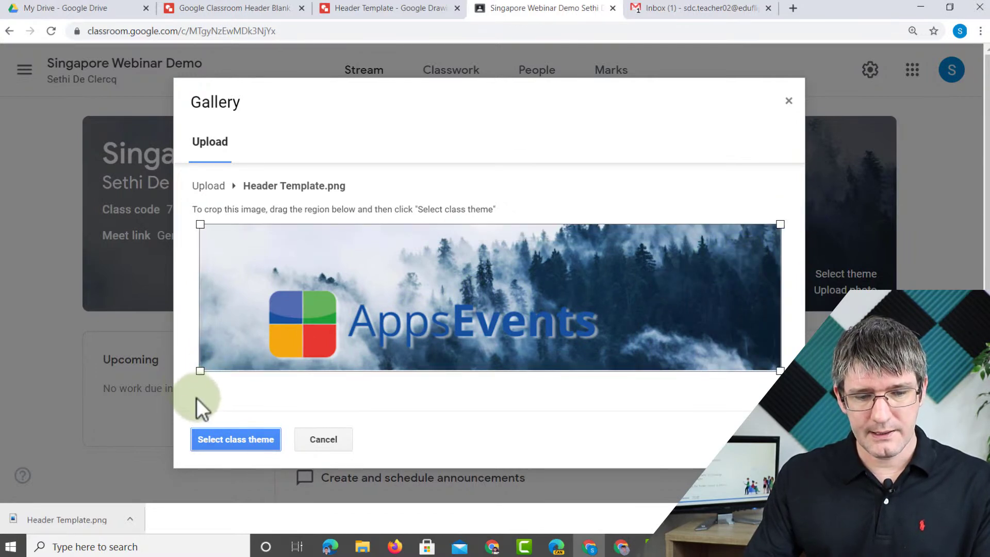
pyautogui.click(231, 438)
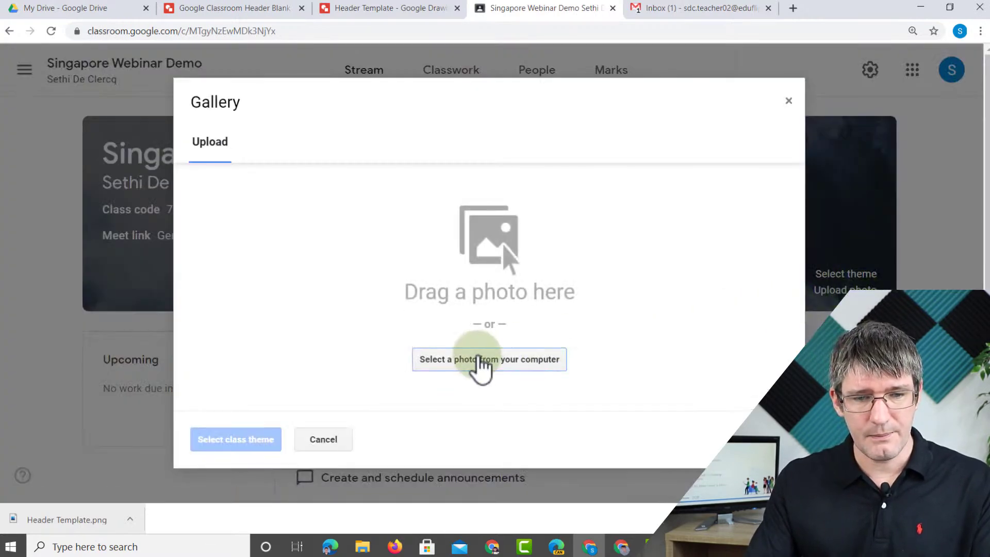
# - Upload Gif Project.gif from the Gif Project folder, crop to its full width, and apply it as banner
pyautogui.click(478, 364)
pyautogui.doubleClick(156, 117)
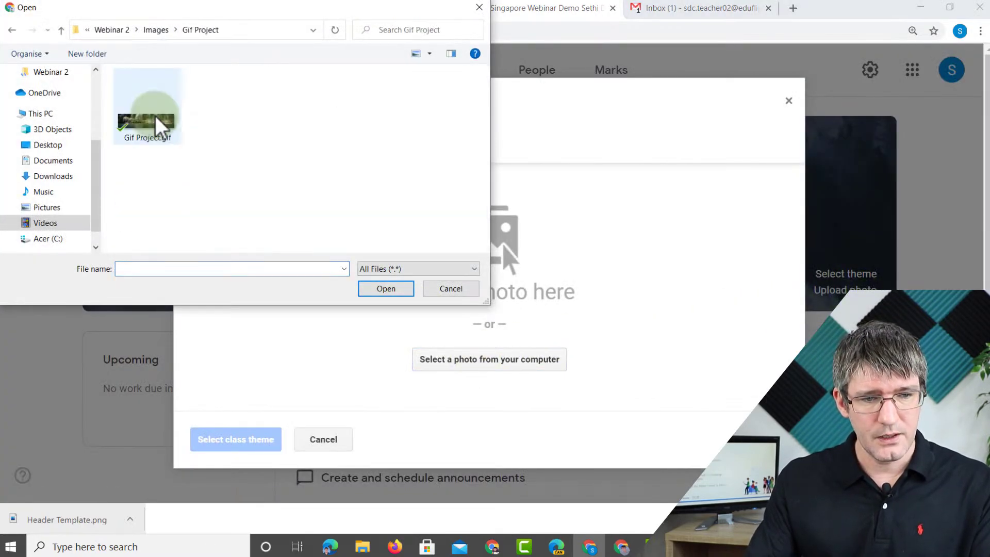
pyautogui.doubleClick(147, 124)
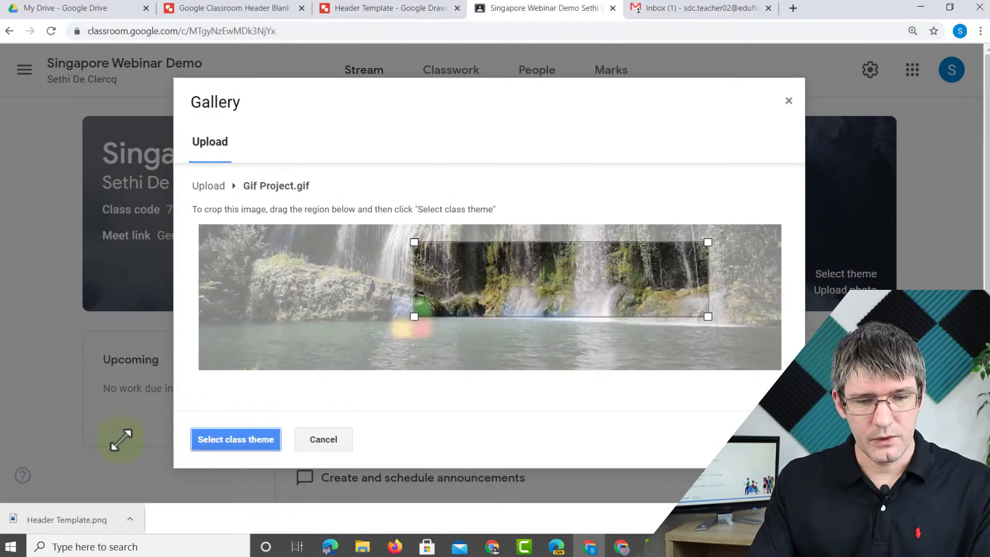
pyautogui.moveTo(121, 439); pyautogui.dragTo(194, 376)
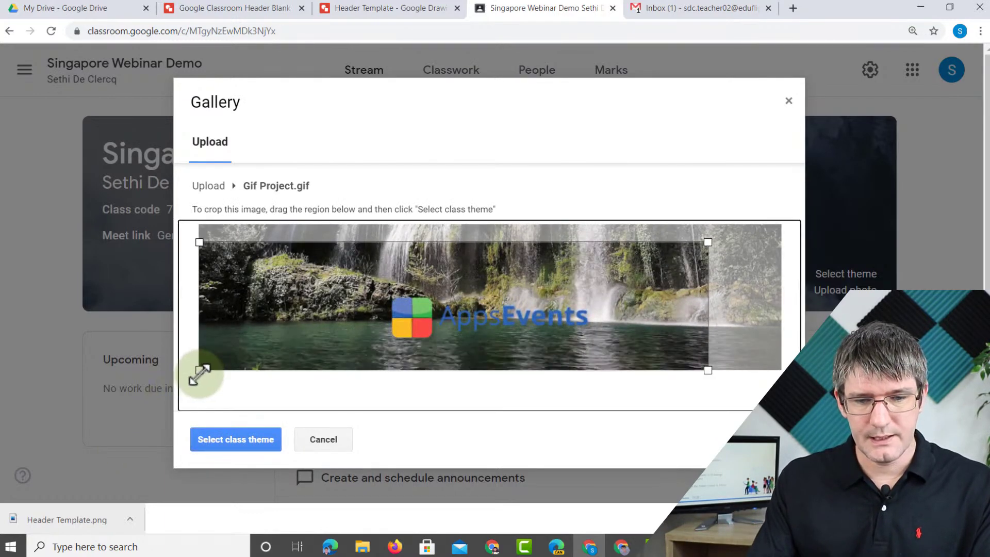
pyautogui.moveTo(709, 241); pyautogui.dragTo(785, 232)
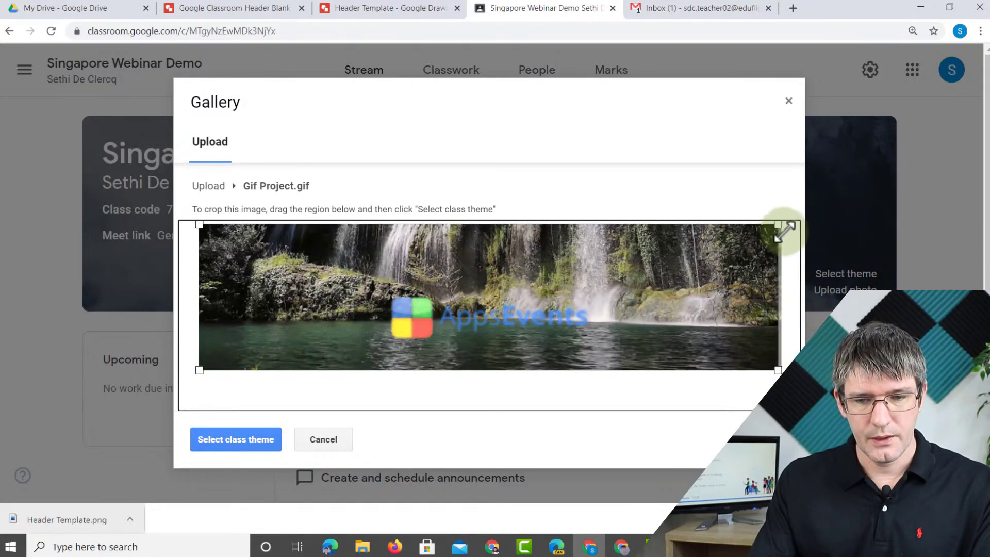
pyautogui.click(232, 440)
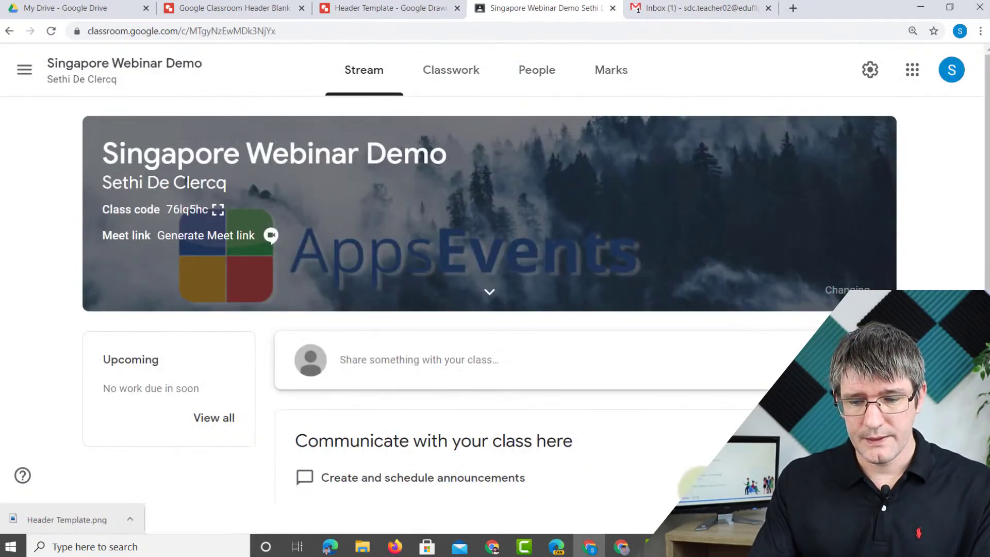
# - Close the downloads bar and switch back to the presentation window
pyautogui.click(978, 520)
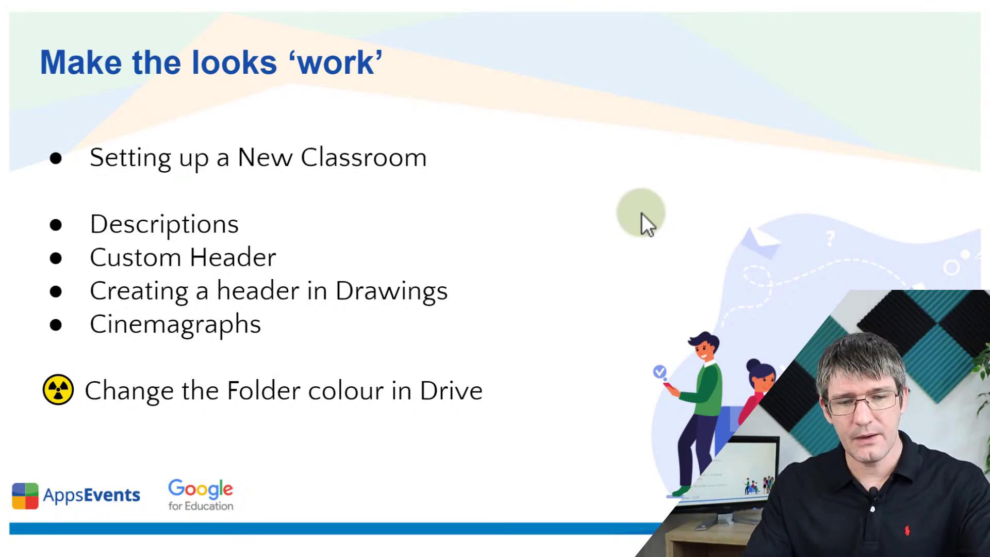
pyautogui.hotkey('alt', 'Tab')
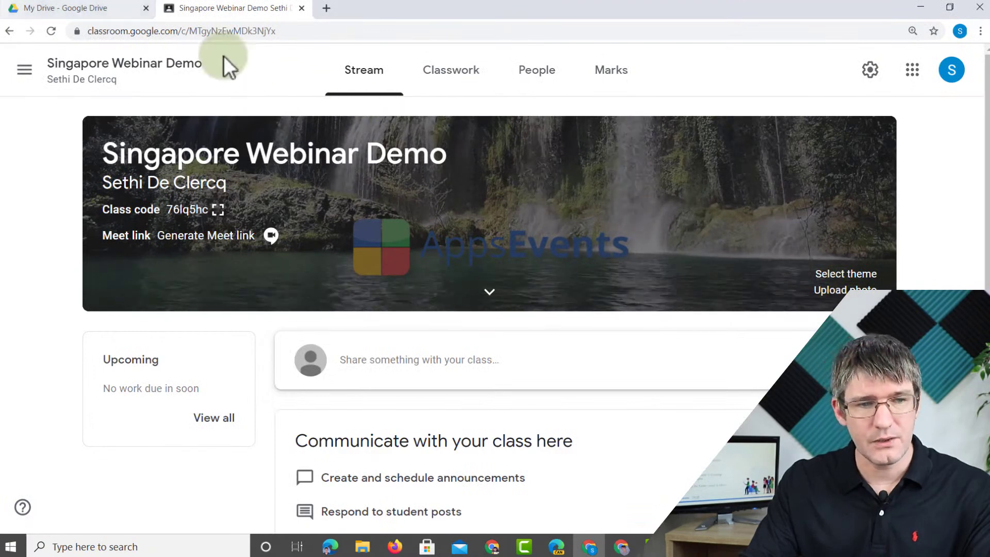
# - Change the Classroom folder's colour to blue in My Drive, then return to the slides
pyautogui.click(71, 8)
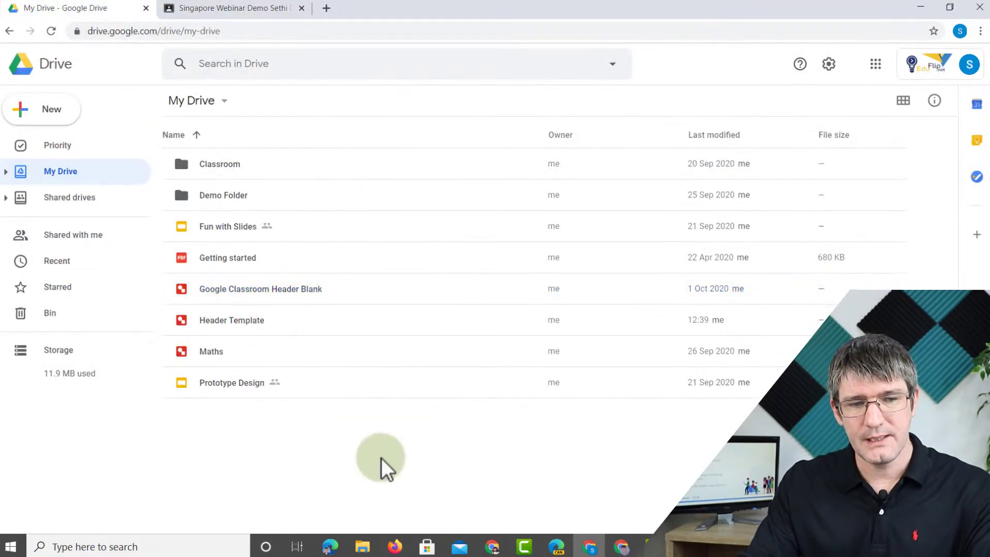
pyautogui.doubleClick(227, 159)
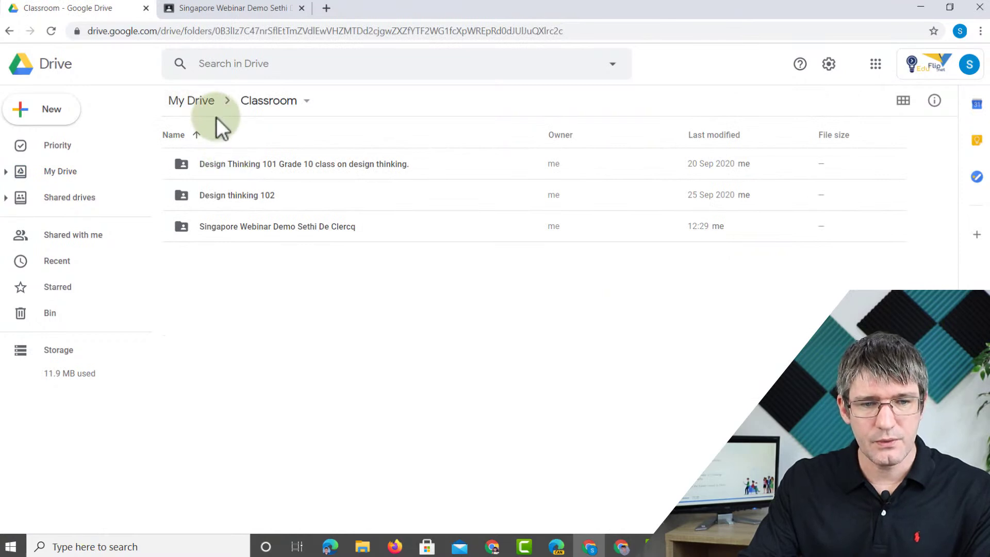
pyautogui.click(213, 101)
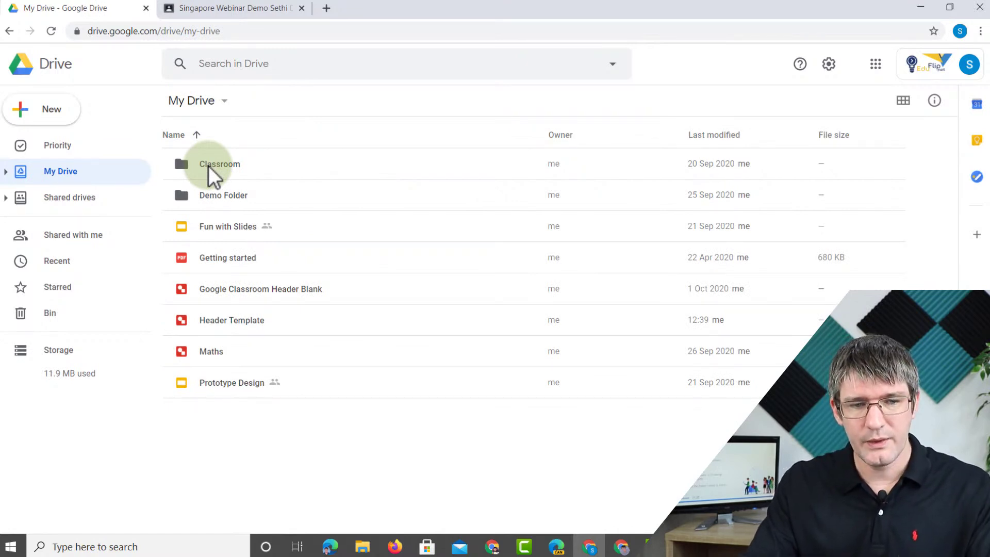
pyautogui.rightClick(208, 165)
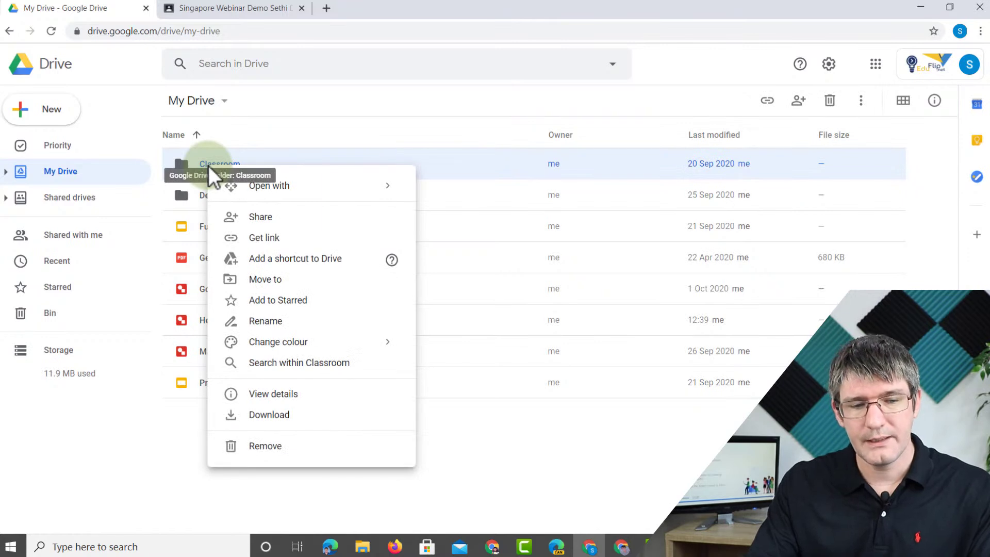
pyautogui.moveTo(361, 342)
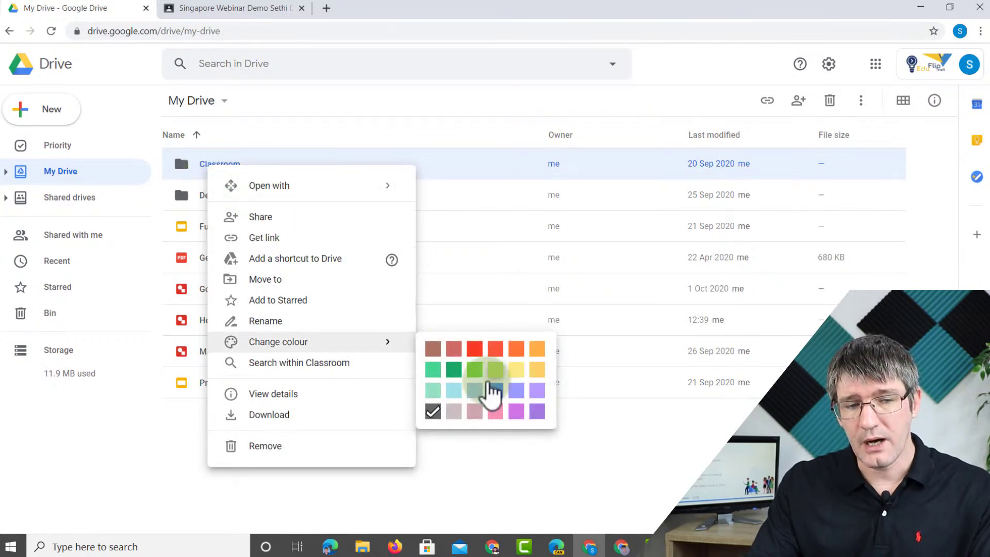
pyautogui.click(495, 391)
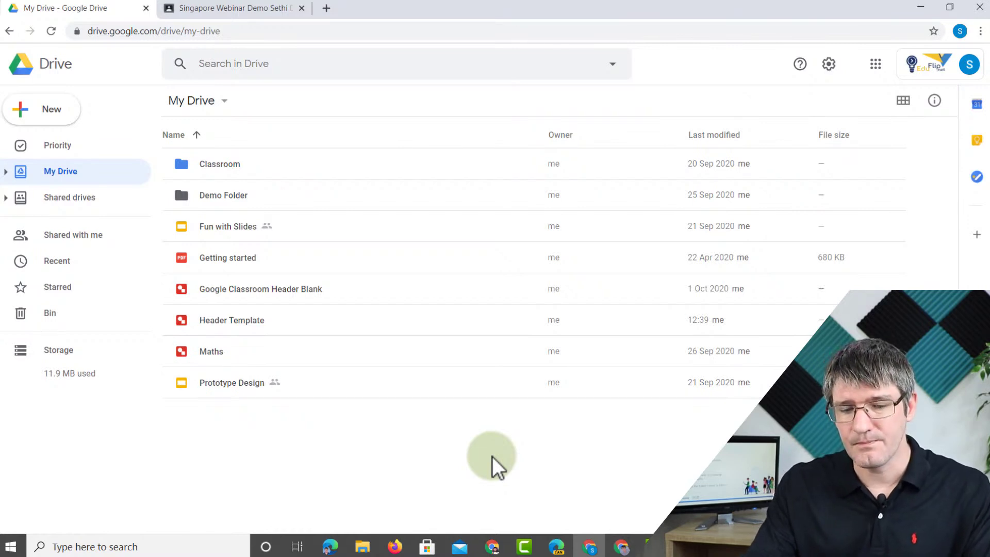
pyautogui.click(222, 6)
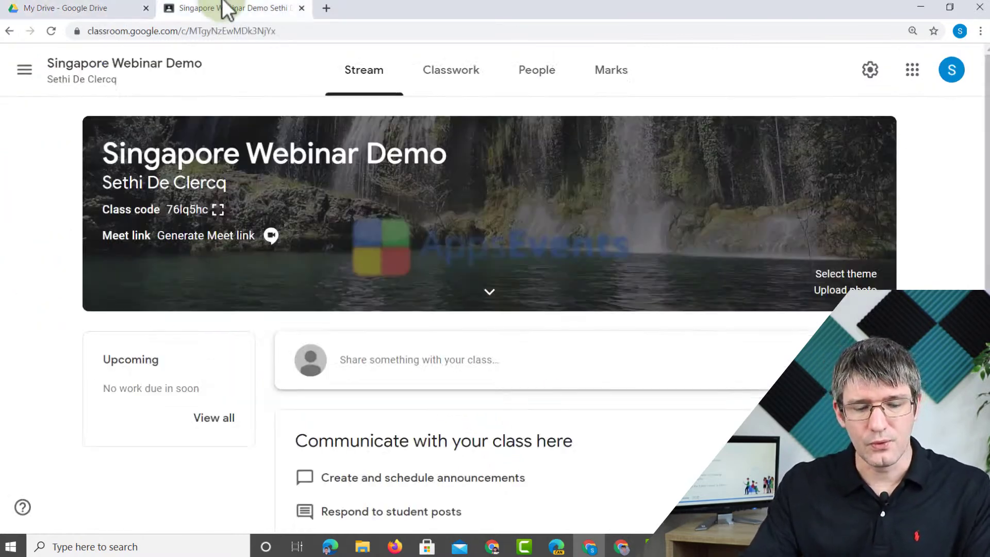
pyautogui.hotkey('alt', 'Tab')
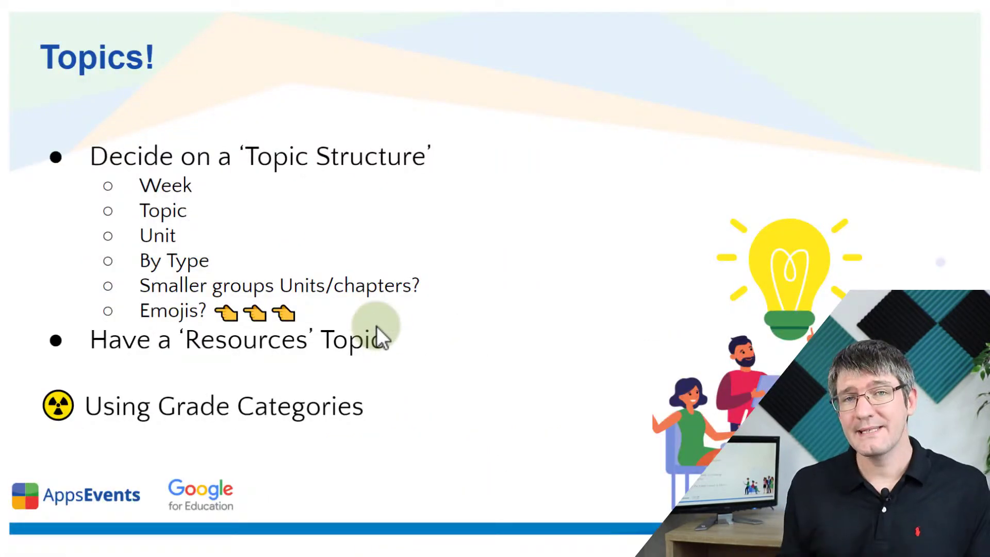
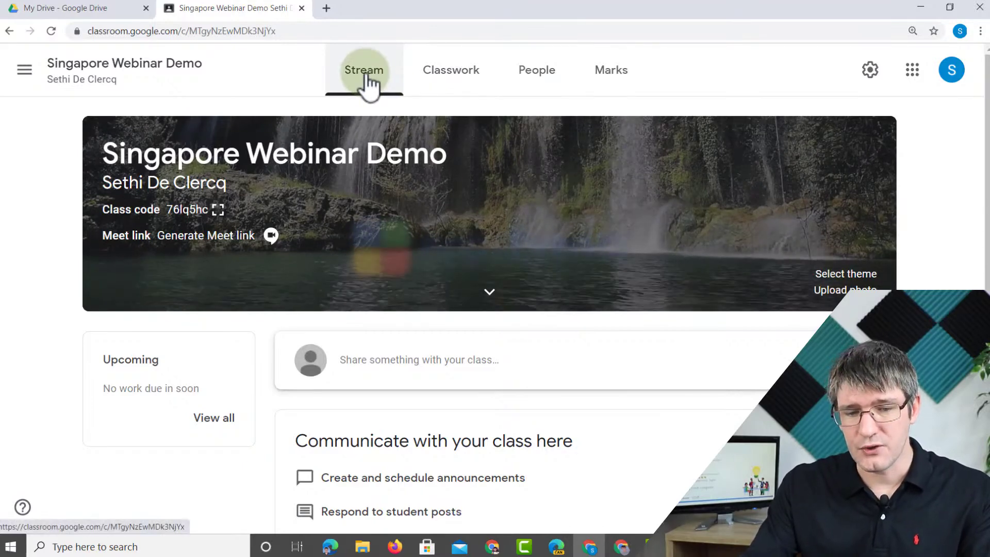
# - Write the announcement 'Hello everyone!', look over the Post options, and post it to the stream
pyautogui.scroll(-1, 367, 76)
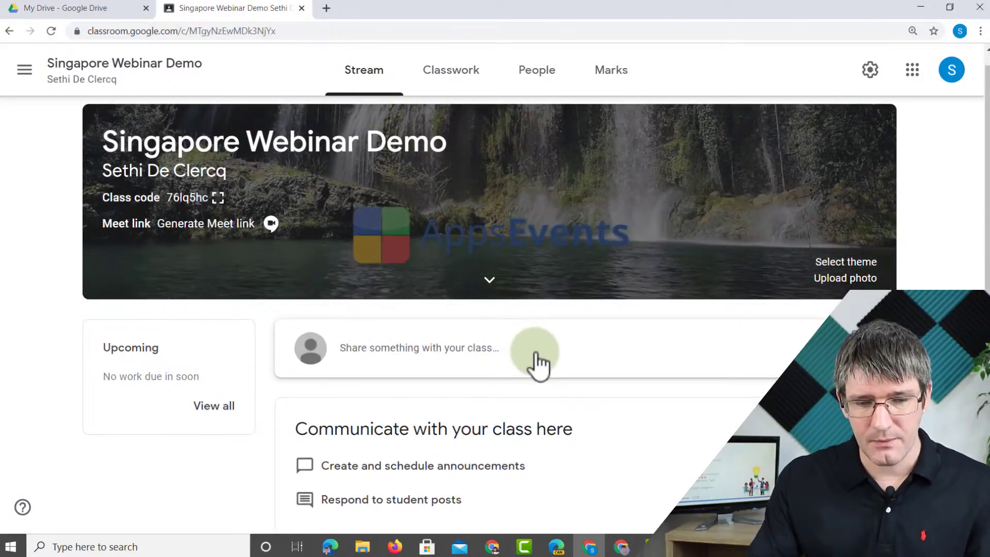
pyautogui.click(536, 353)
pyautogui.write('He')
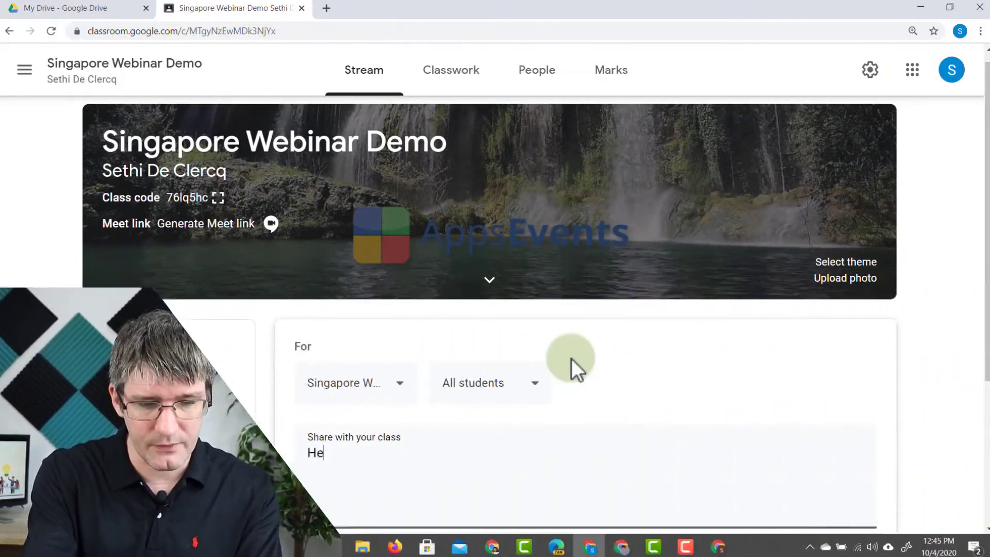
pyautogui.write('llo everyone!')
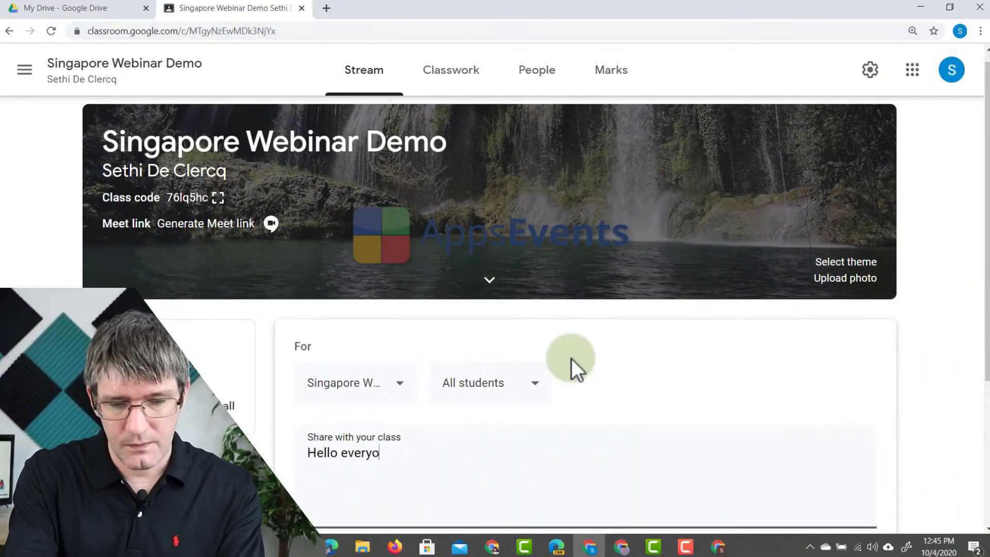
pyautogui.scroll(-1, 583, 358)
pyautogui.scroll(-3, 584, 357)
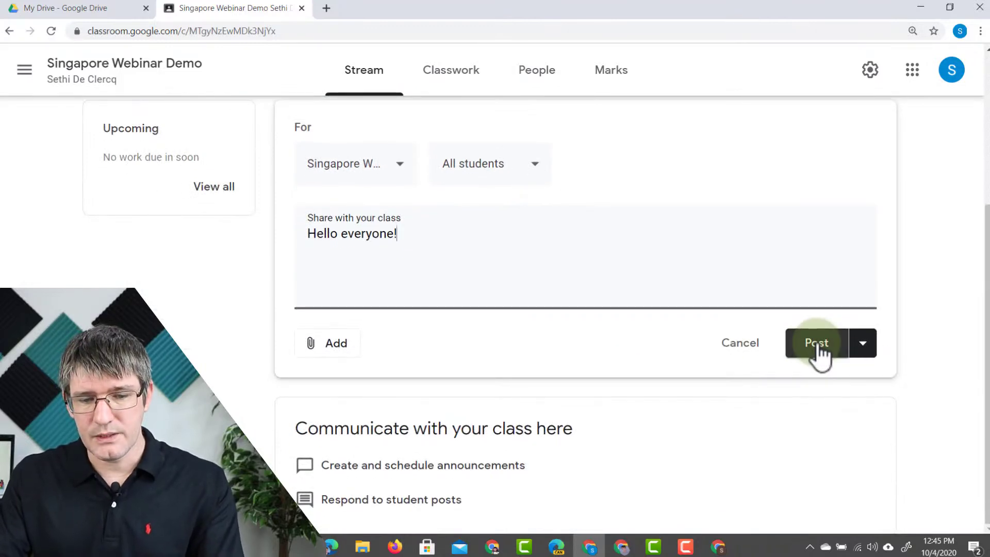
pyautogui.click(867, 351)
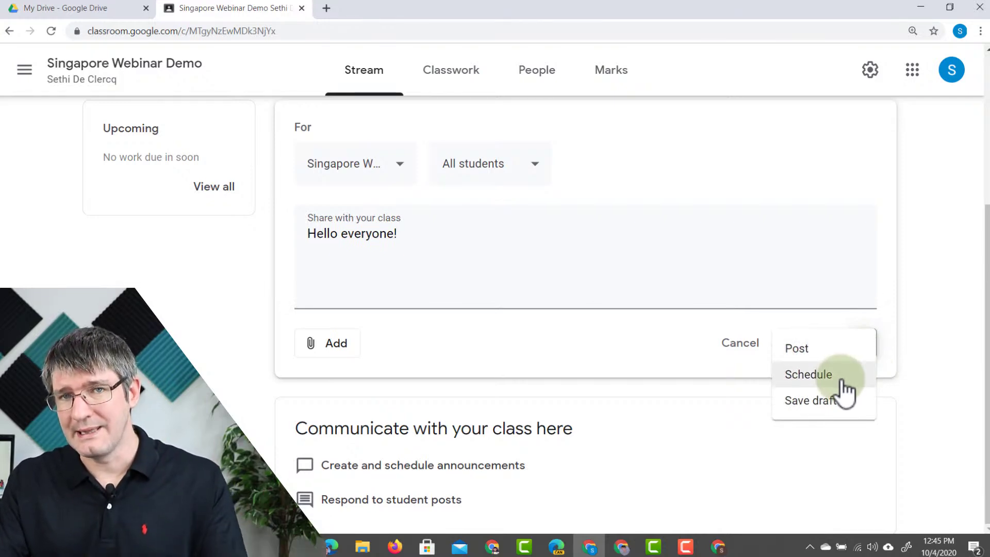
pyautogui.click(511, 353)
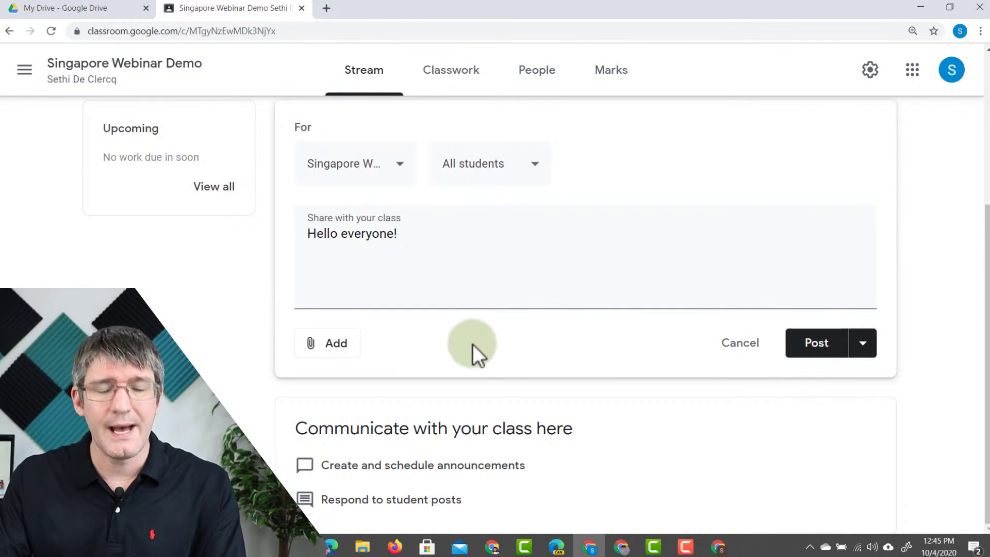
pyautogui.click(815, 343)
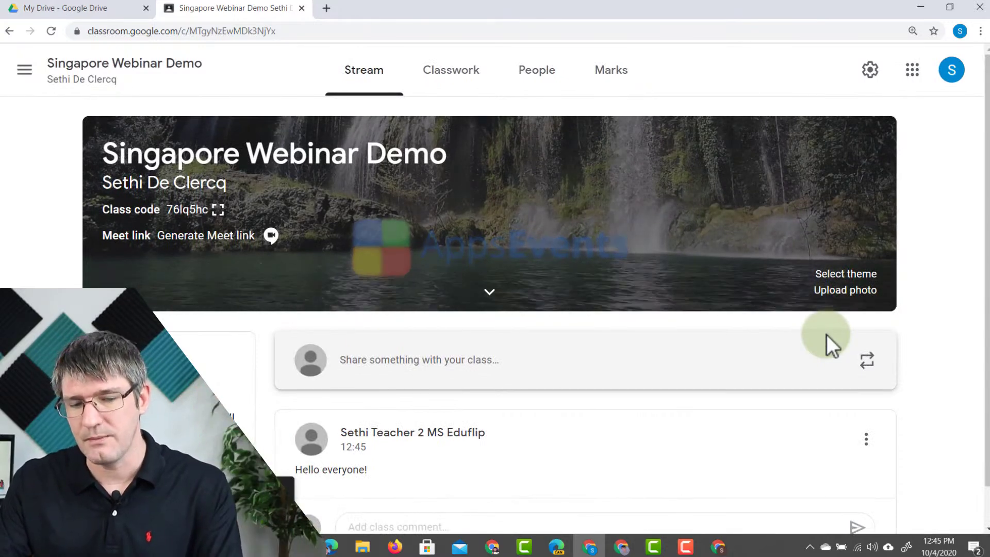
pyautogui.scroll(-1, 481, 414)
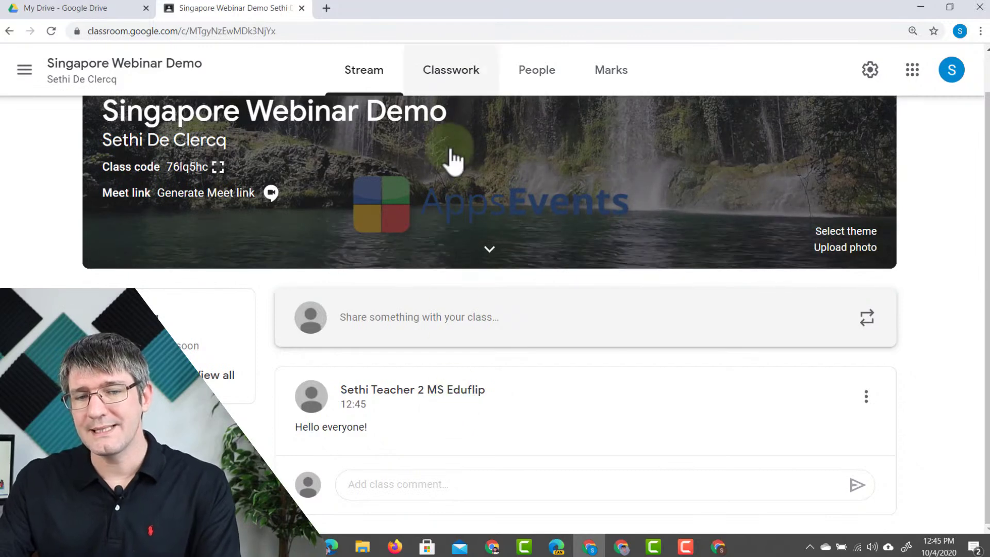
# - On the Classwork page, create a topic named 'Unit1: Technical Drawing'
pyautogui.click(450, 76)
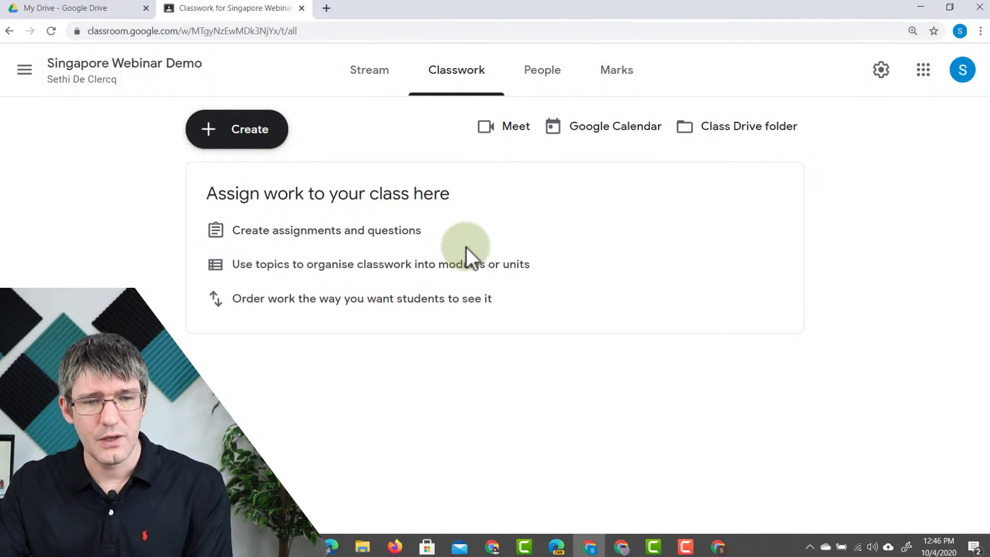
pyautogui.click(224, 126)
pyautogui.click(271, 182)
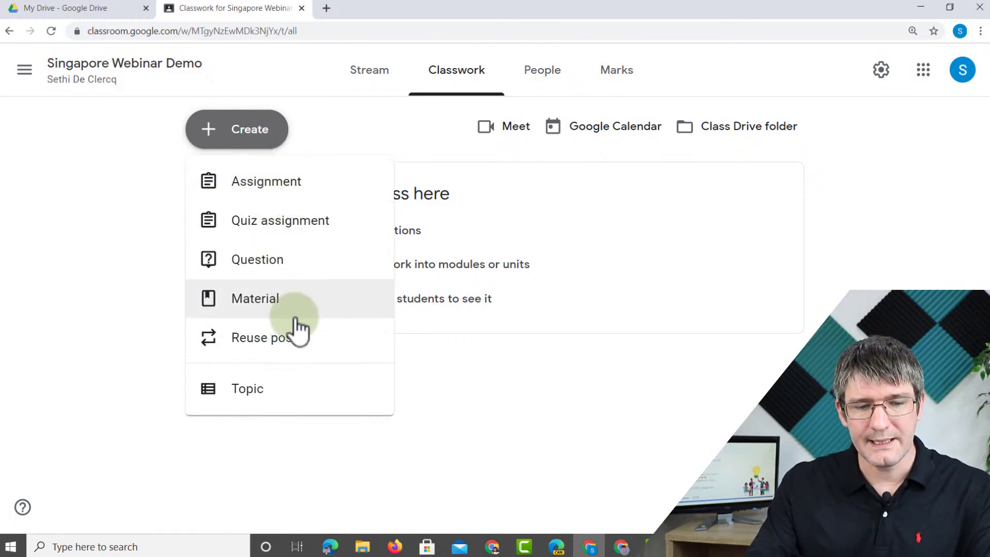
pyautogui.click(261, 393)
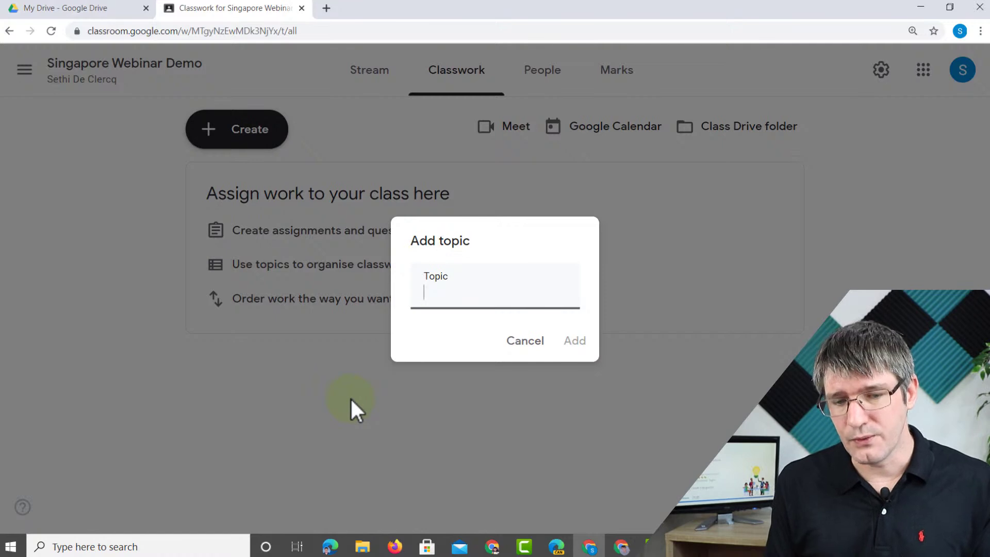
pyautogui.moveTo(501, 298); pyautogui.dragTo(394, 299)
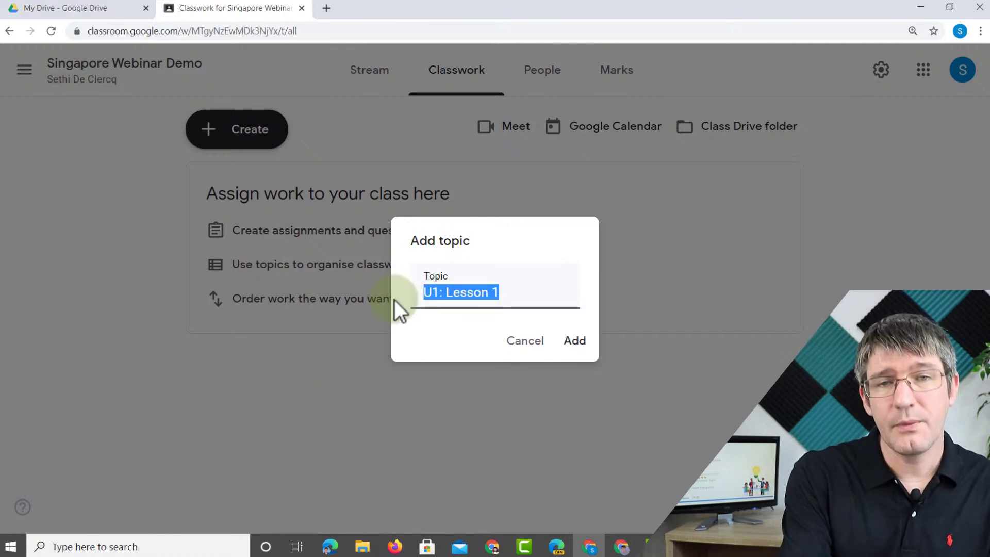
pyautogui.write('U')
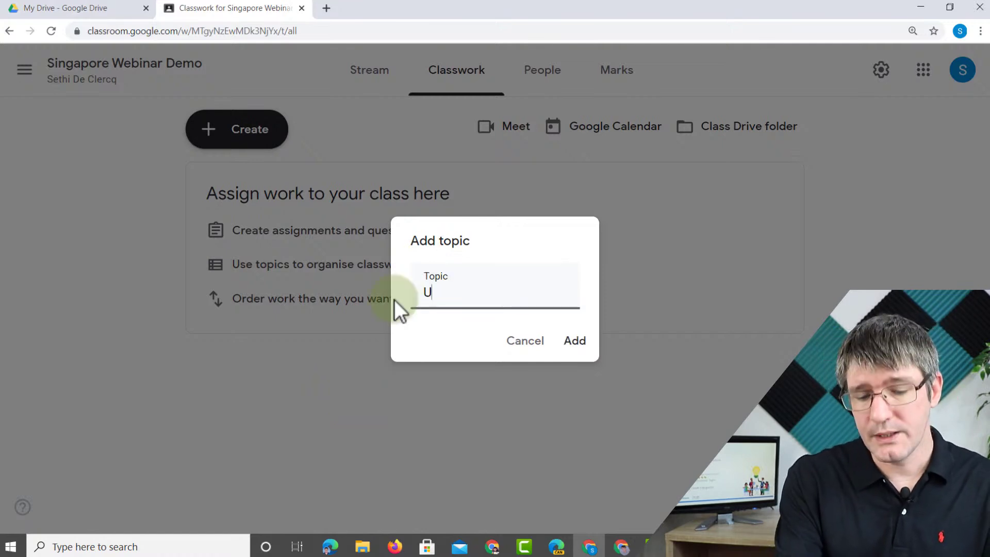
pyautogui.write('nit1: Technical Drawing')
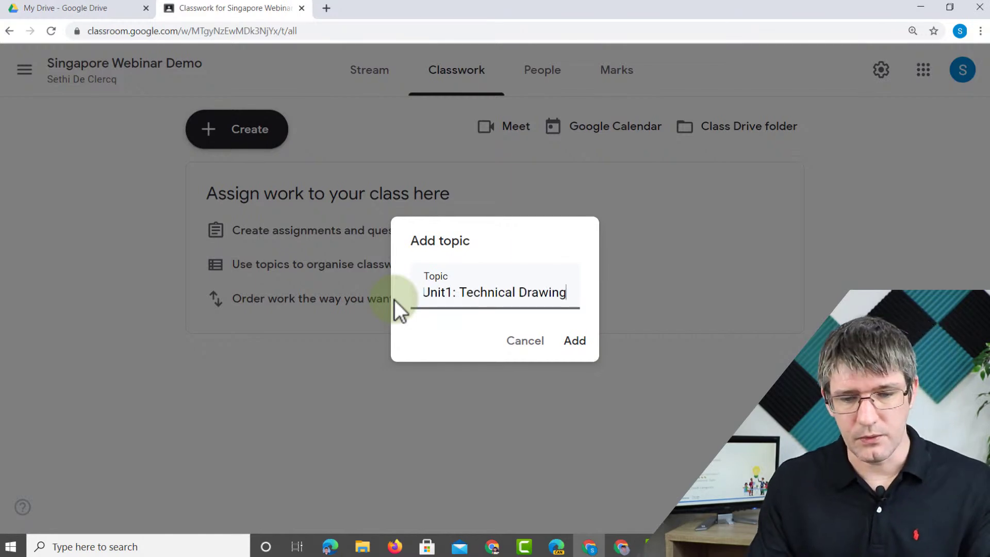
pyautogui.click(574, 342)
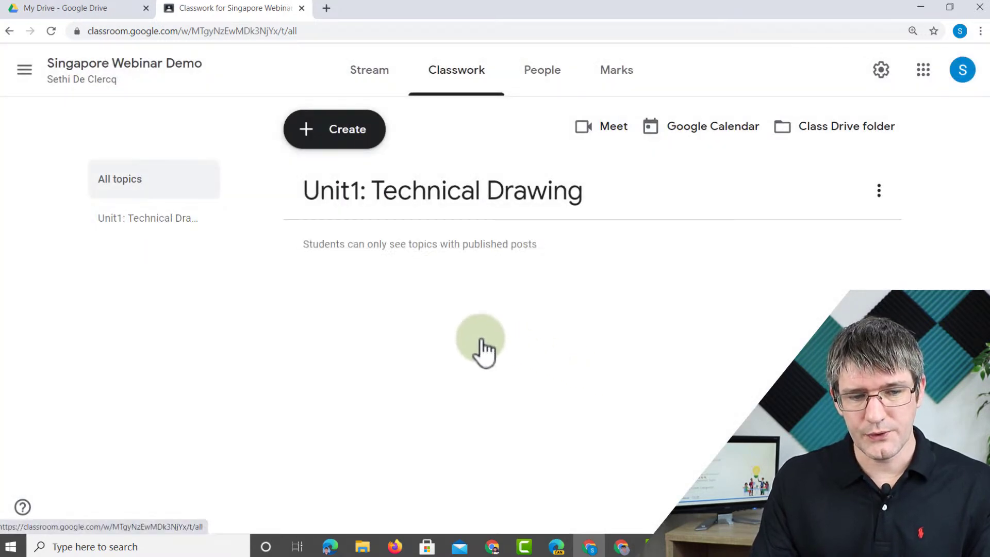
# - Create the topics 'Unit2: Design Thinking' and 'Unit3: Robotics' on the Classwork page
pyautogui.click(146, 221)
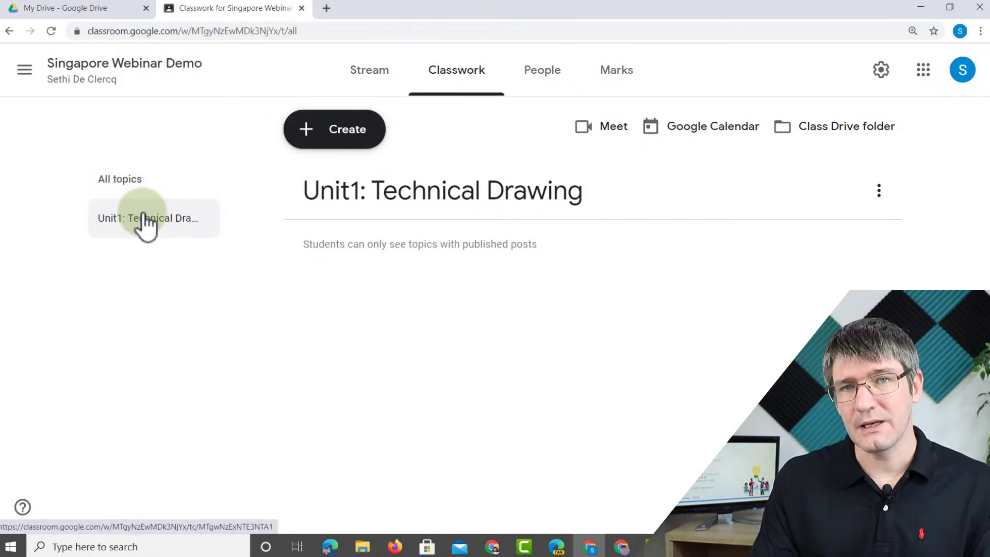
pyautogui.click(327, 144)
pyautogui.click(365, 393)
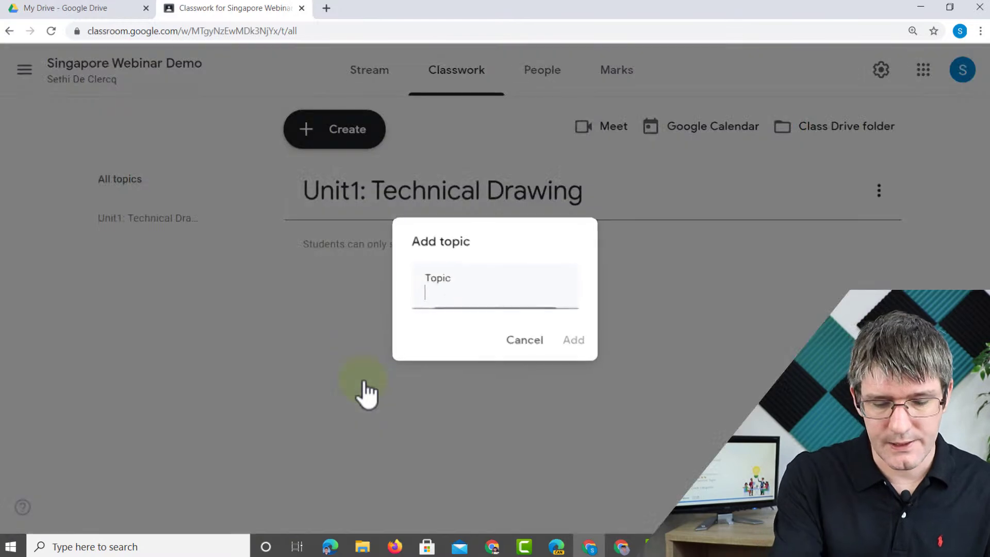
pyautogui.write('Un')
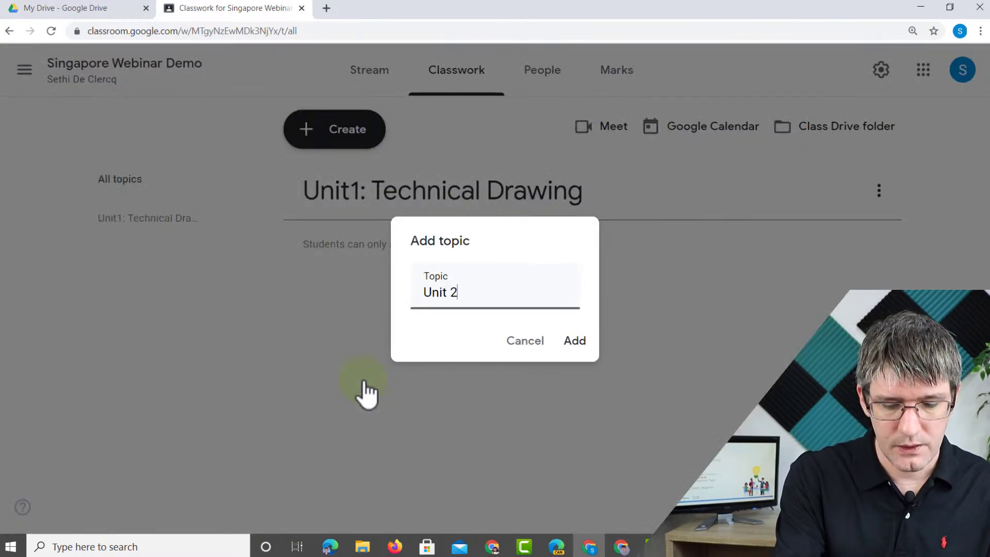
pyautogui.write('it 2')
pyautogui.press('BackSpace')
pyautogui.press('BackSpace')
pyautogui.write('2')
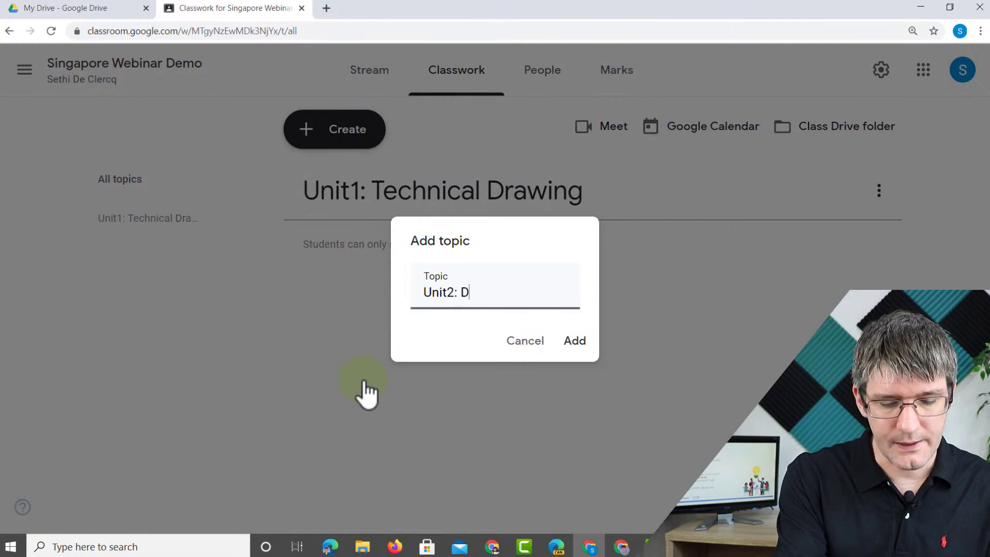
pyautogui.write(': Design Thinking')
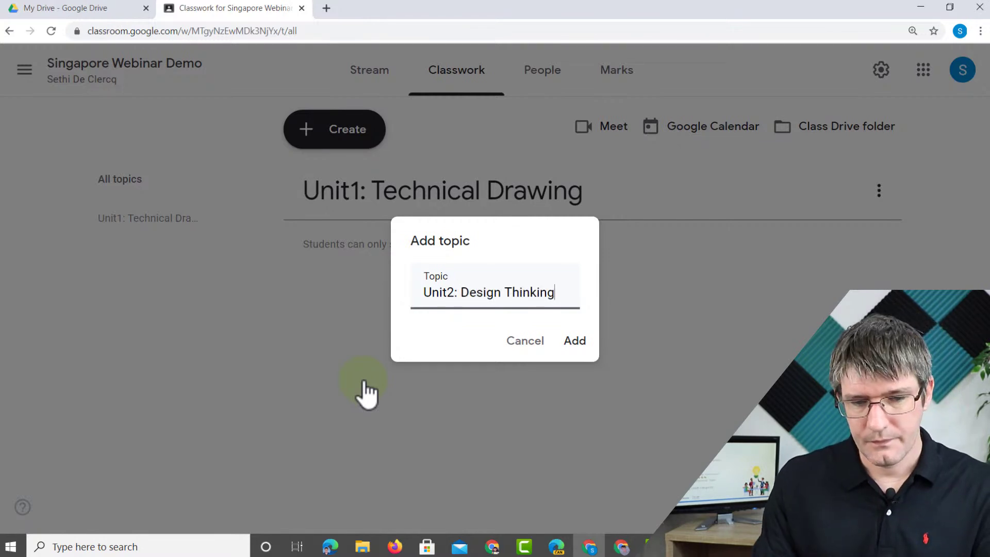
pyautogui.click(581, 349)
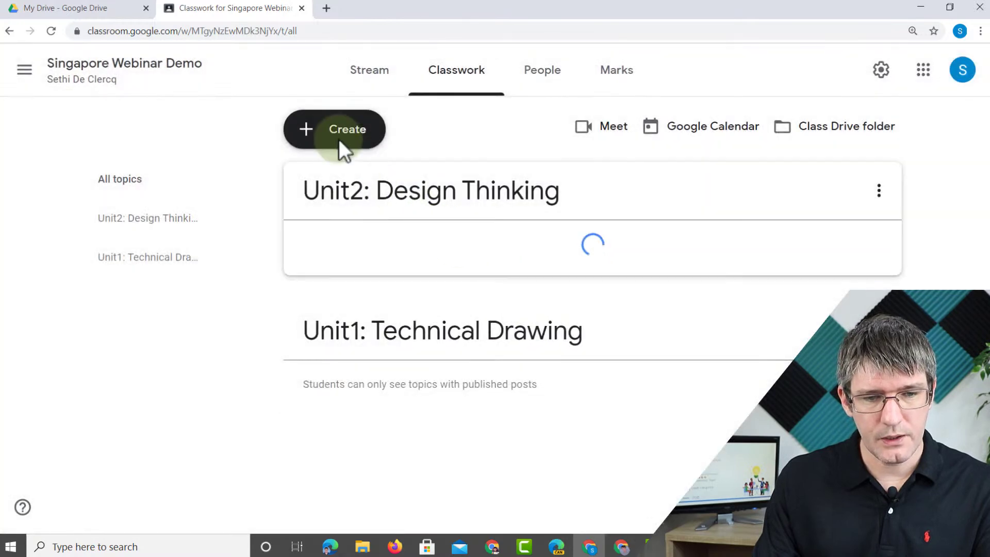
pyautogui.click(341, 143)
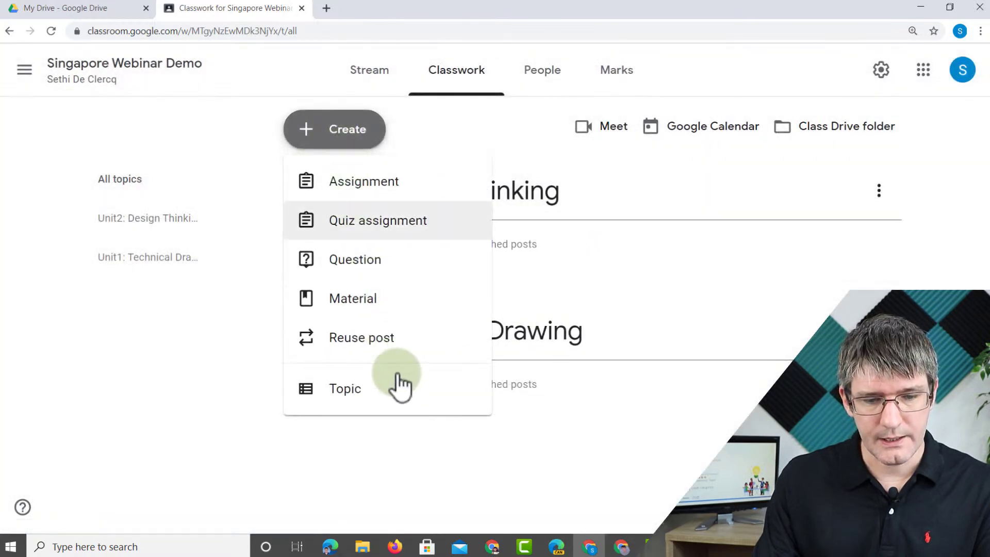
pyautogui.click(400, 392)
pyautogui.write('Unit')
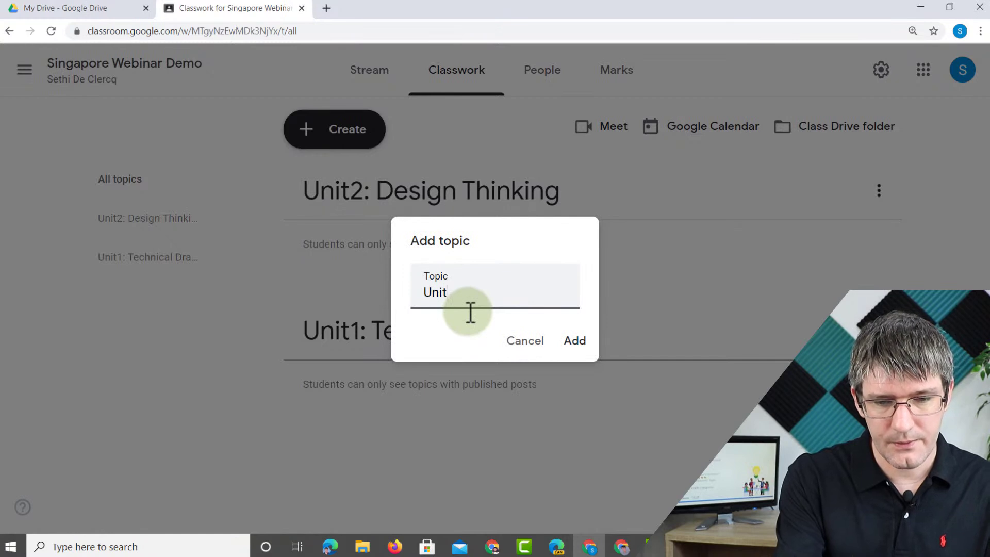
pyautogui.write('3: Rob')
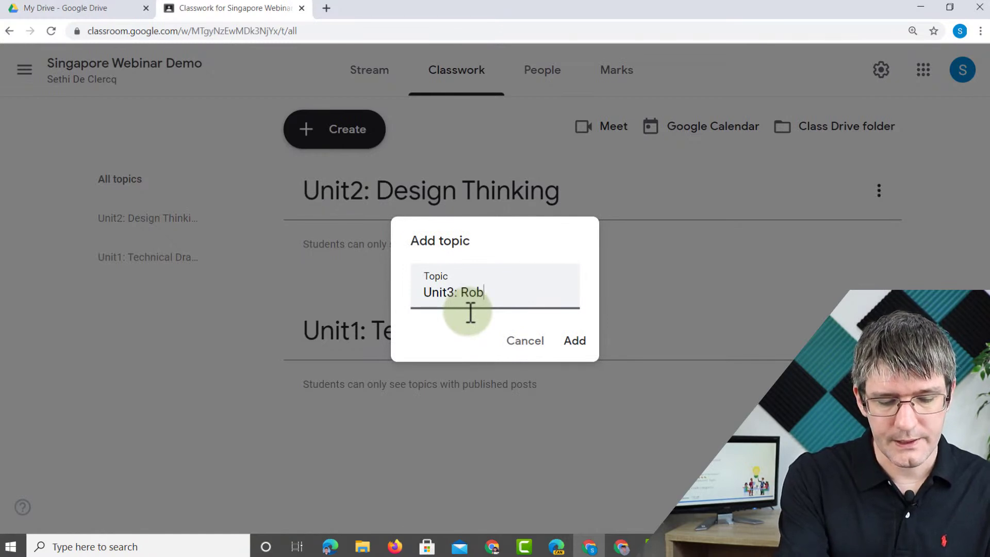
pyautogui.write('otics')
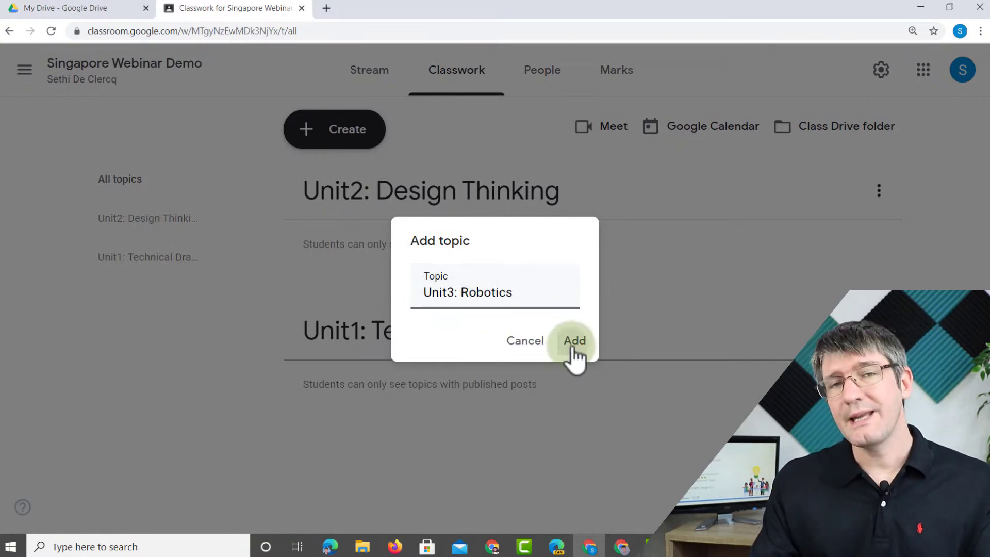
pyautogui.click(573, 342)
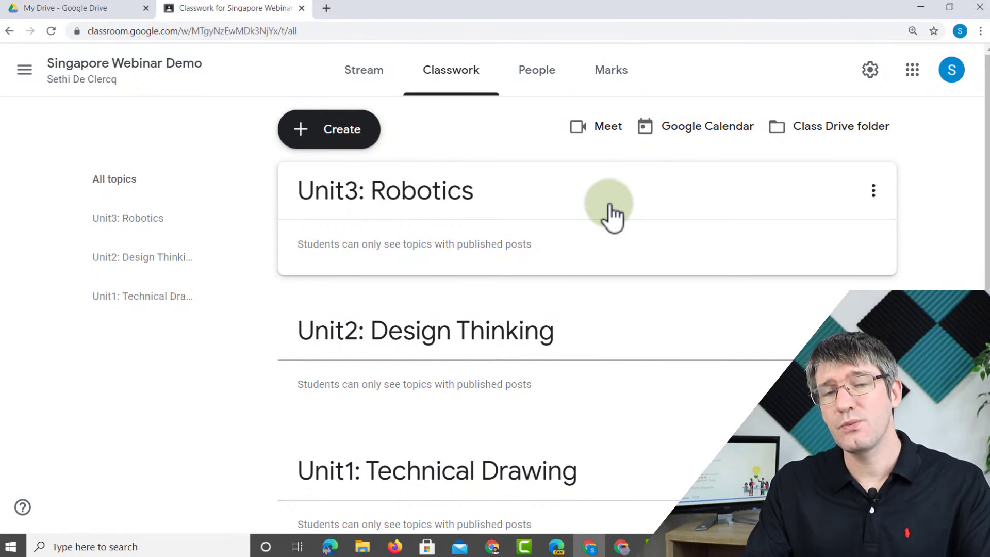
# - Drag Unit3: Robotics below Unit2, then move Unit1: Technical Drawing to the top
pyautogui.moveTo(610, 206)
pyautogui.mouseDown()
pyautogui.moveTo(590, 331)
pyautogui.moveTo(553, 192)
pyautogui.moveTo(579, 413)
pyautogui.mouseUp()
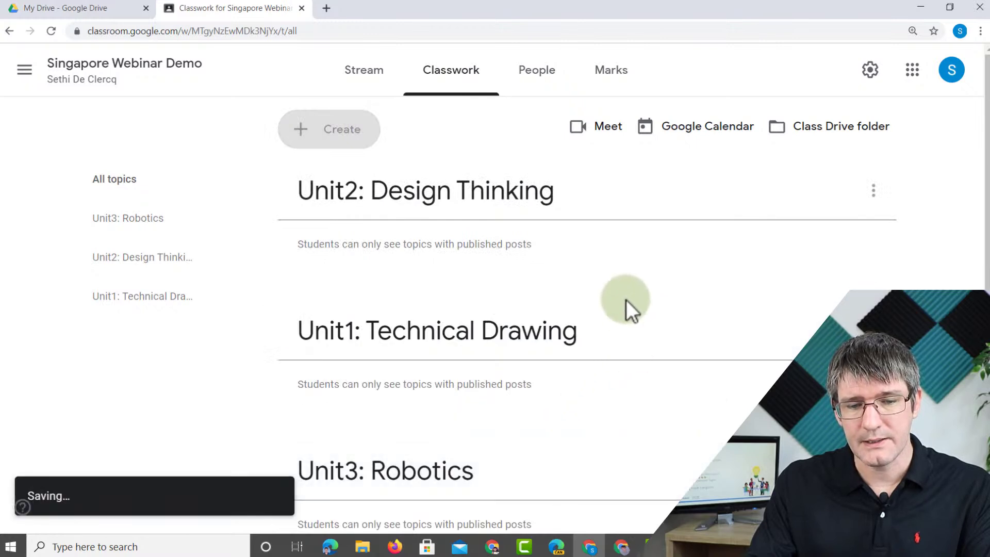
pyautogui.moveTo(632, 340); pyautogui.dragTo(608, 166)
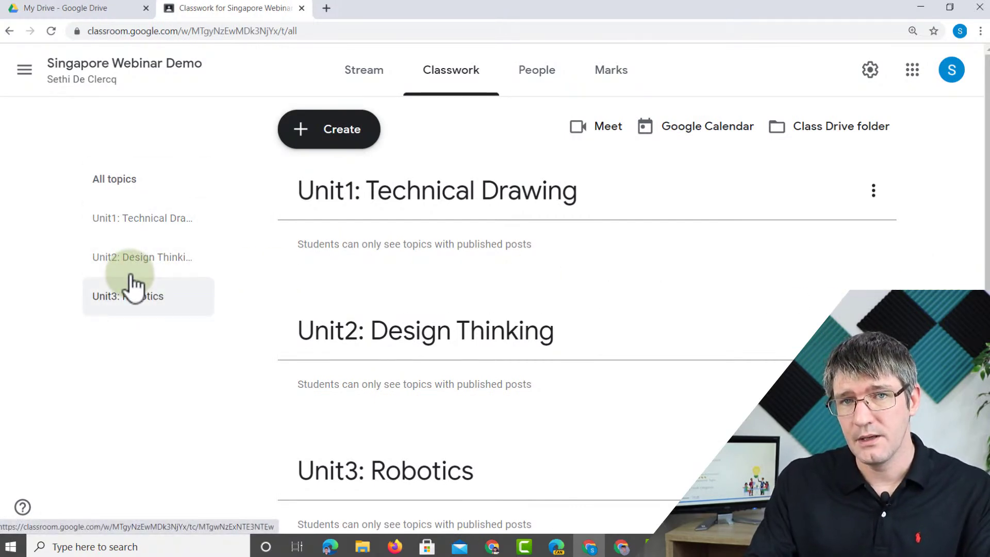
pyautogui.hotkey('alt', 'Tab')
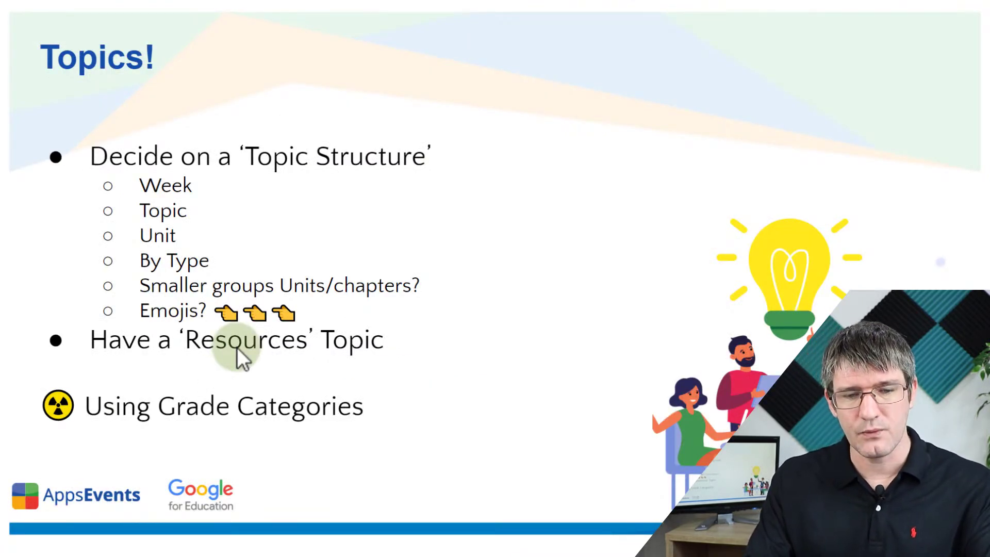
pyautogui.hotkey('alt', 'Tab')
pyautogui.click(309, 128)
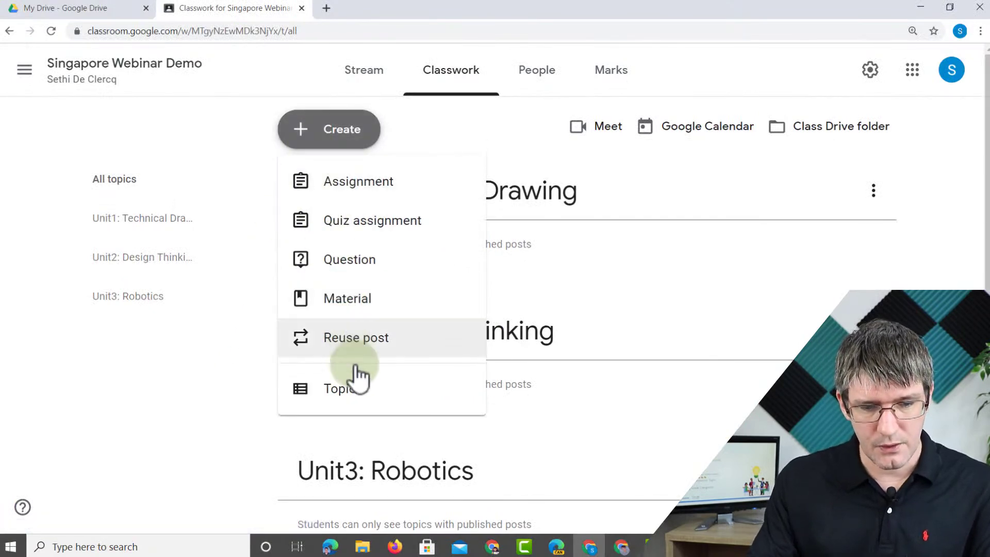
pyautogui.click(359, 387)
pyautogui.write('Resource')
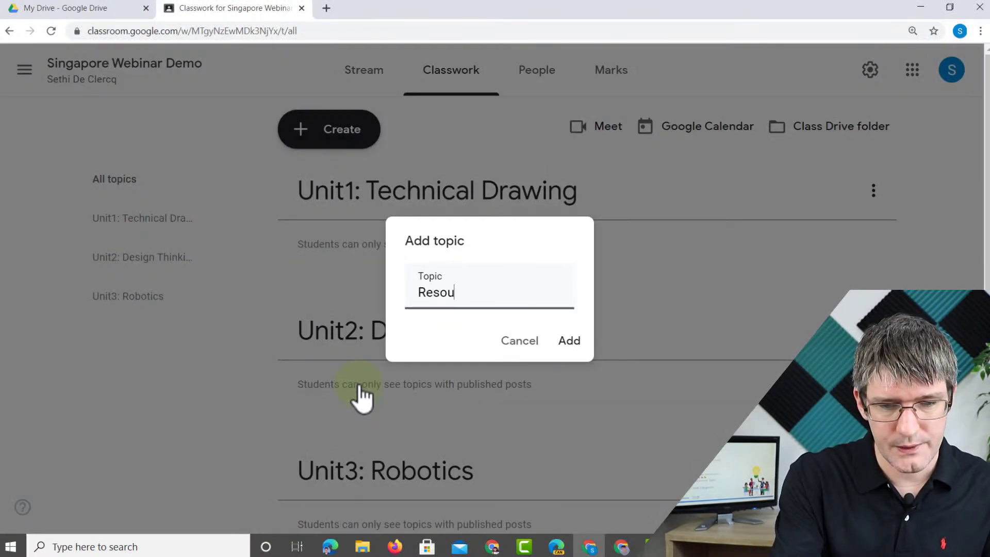
pyautogui.write('s')
pyautogui.click(568, 341)
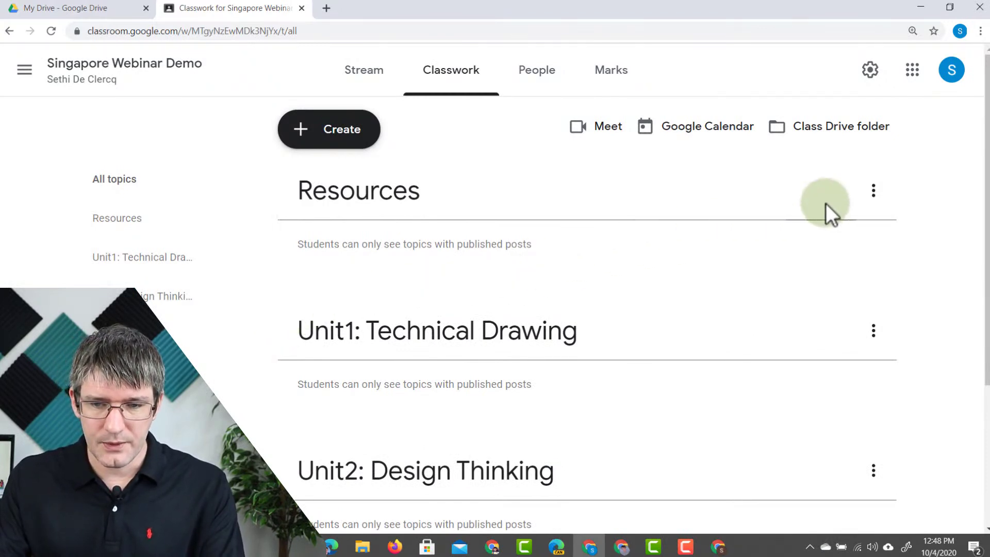
pyautogui.click(874, 193)
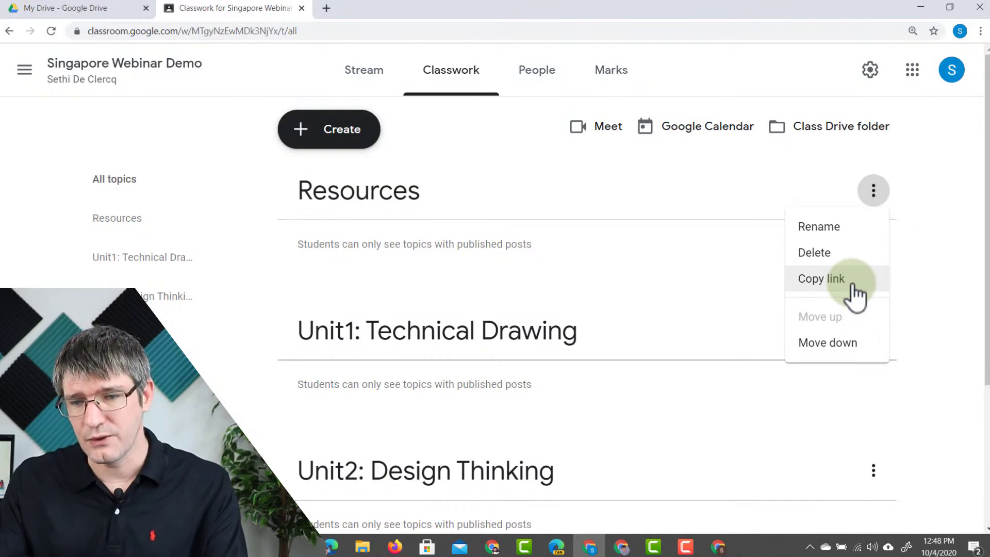
pyautogui.click(874, 279)
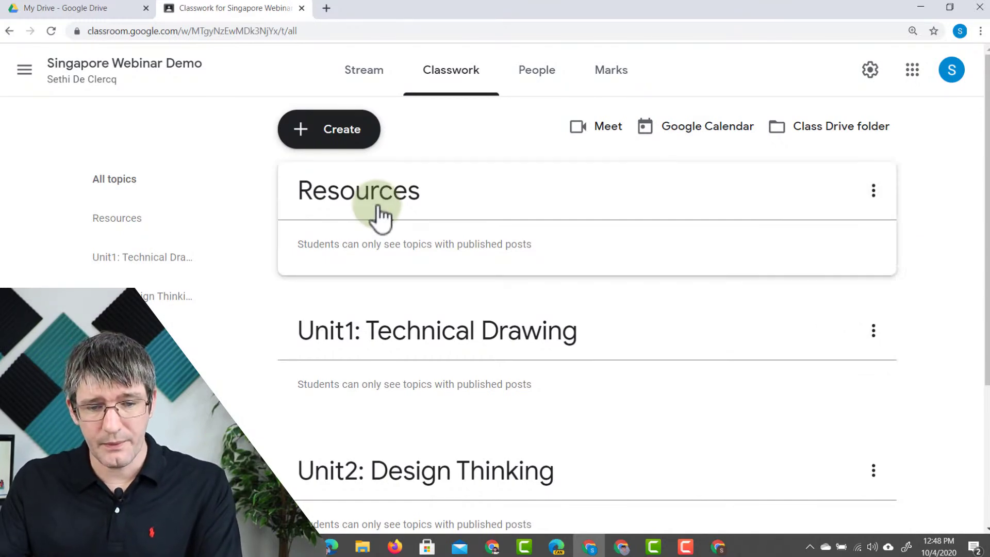
pyautogui.scroll(-4, 408, 229)
pyautogui.scroll(4, 475, 287)
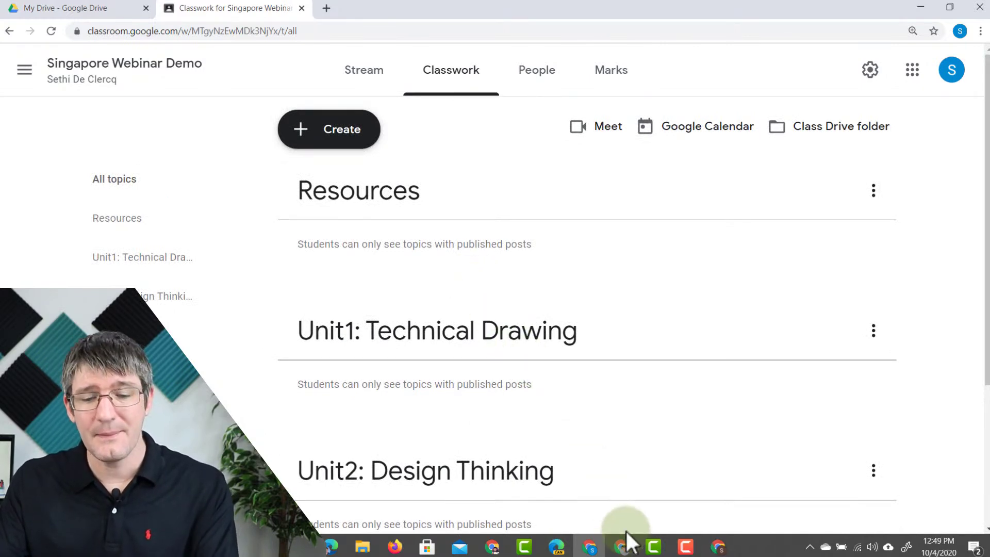
pyautogui.moveTo(638, 550)
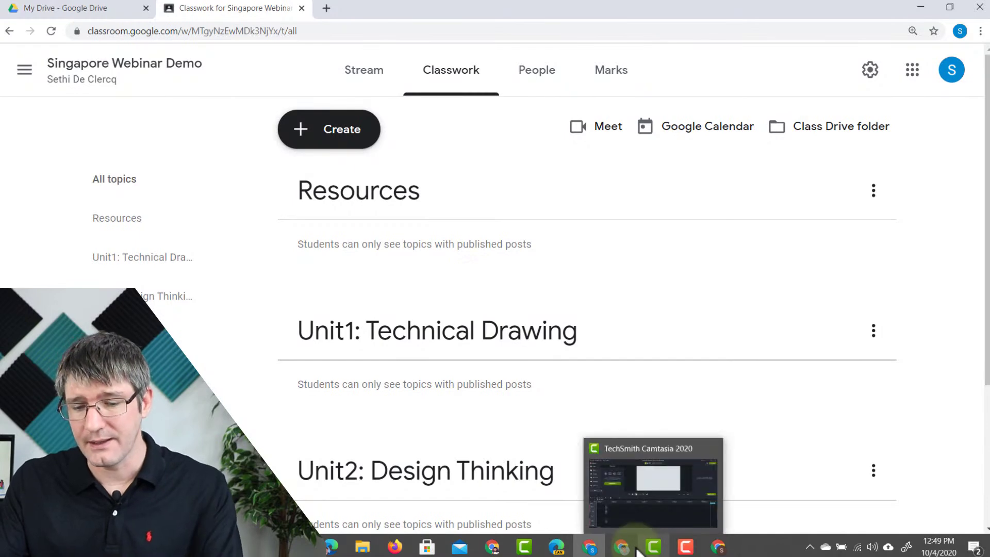
pyautogui.click(717, 547)
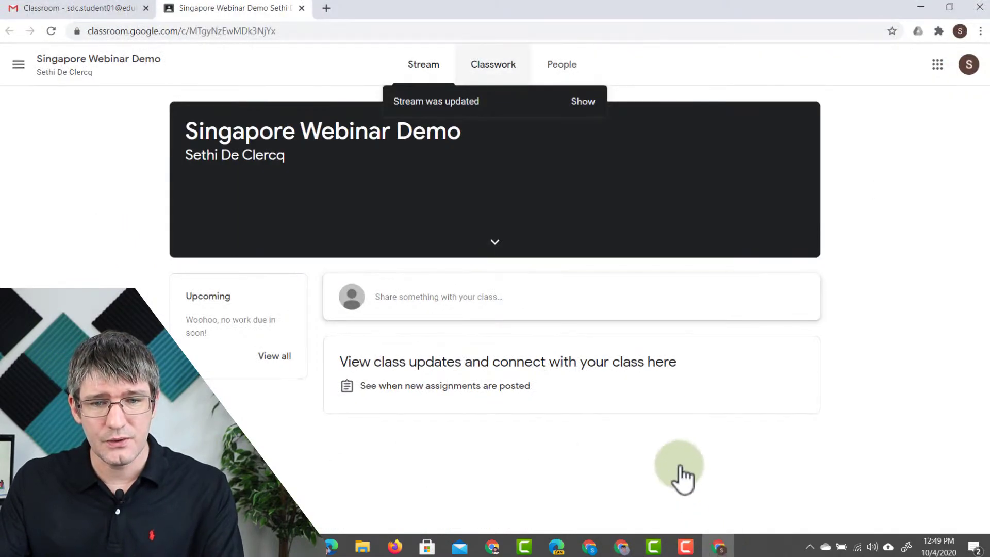
pyautogui.click(490, 69)
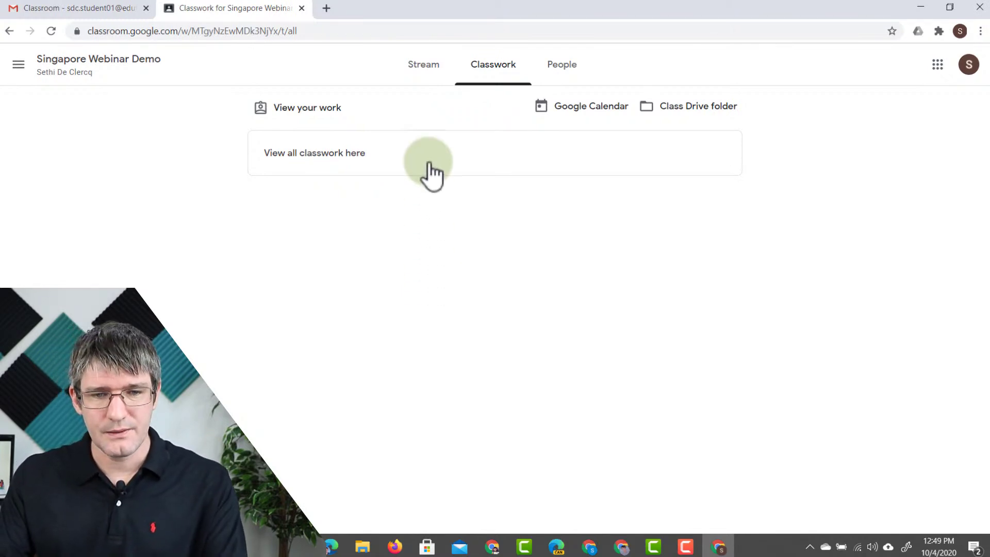
pyautogui.click(424, 66)
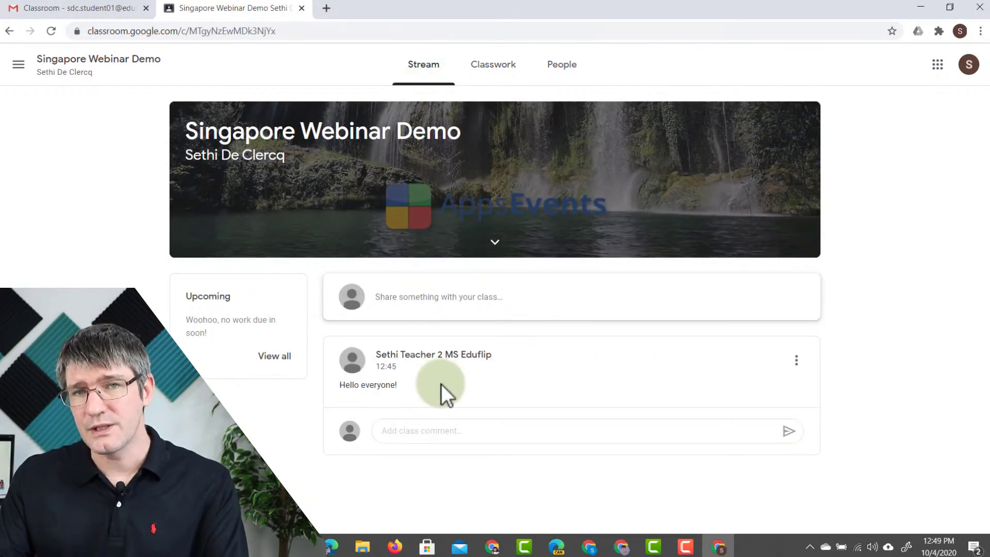
pyautogui.click(589, 547)
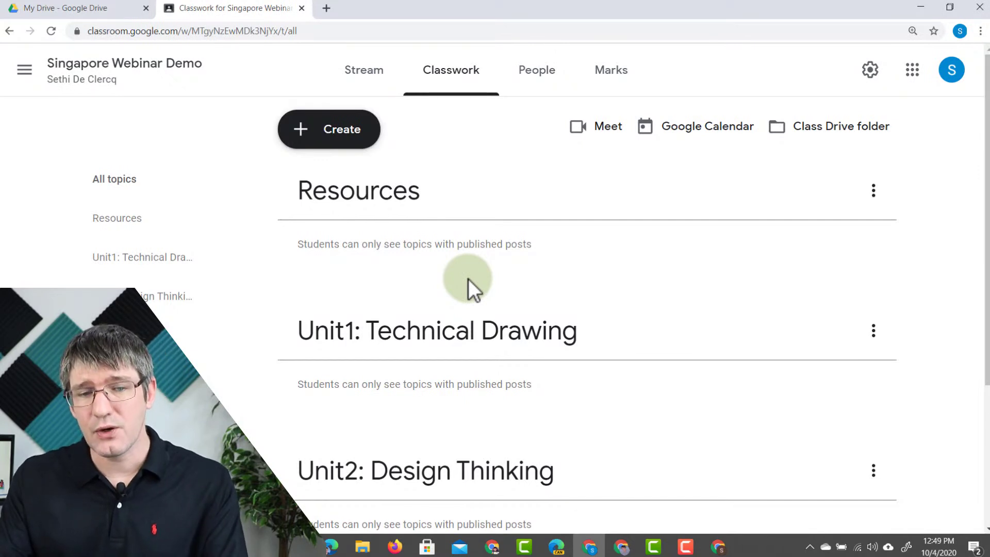
# - Start a new material titled 'Classroom Header Template' with the description inviting students to design Classroom Headers
pyautogui.click(333, 132)
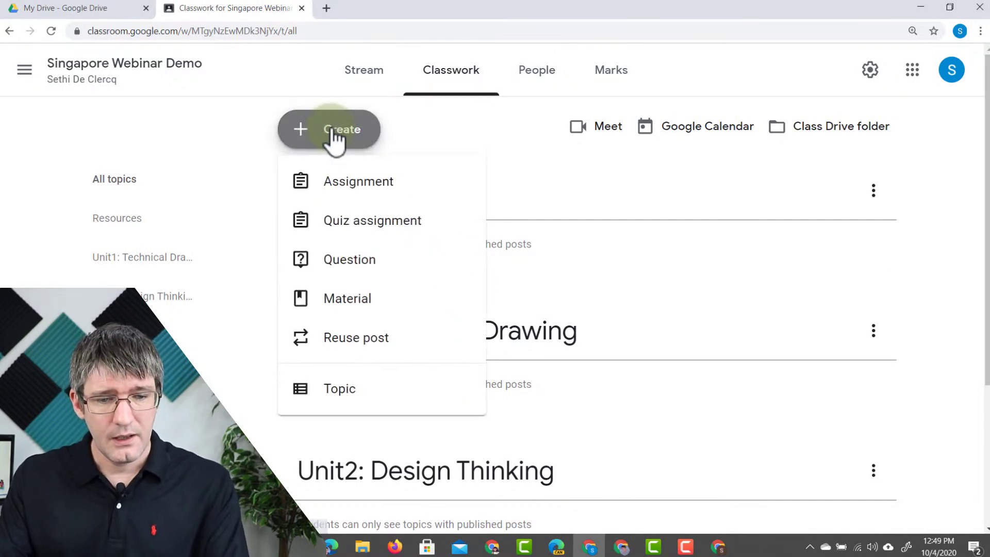
pyautogui.click(375, 306)
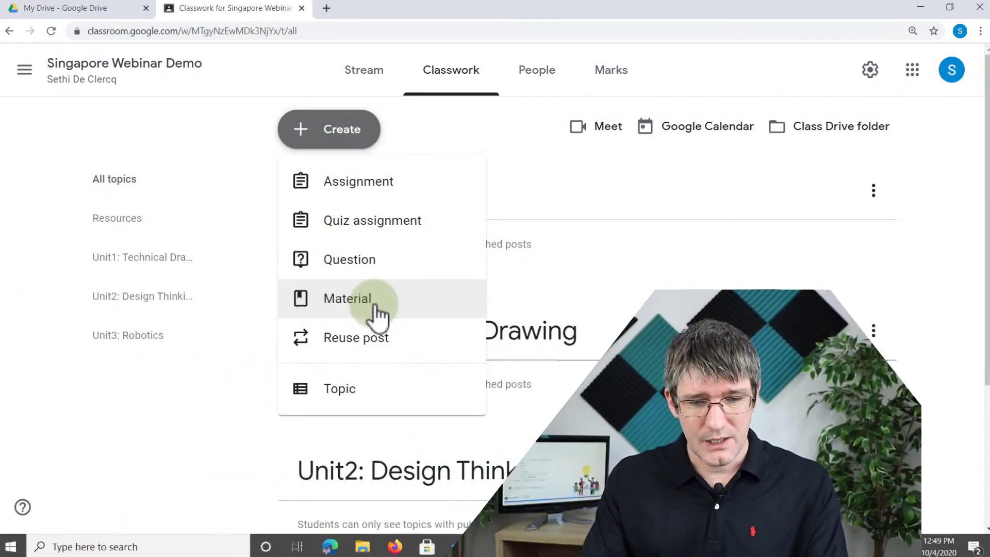
pyautogui.click(374, 306)
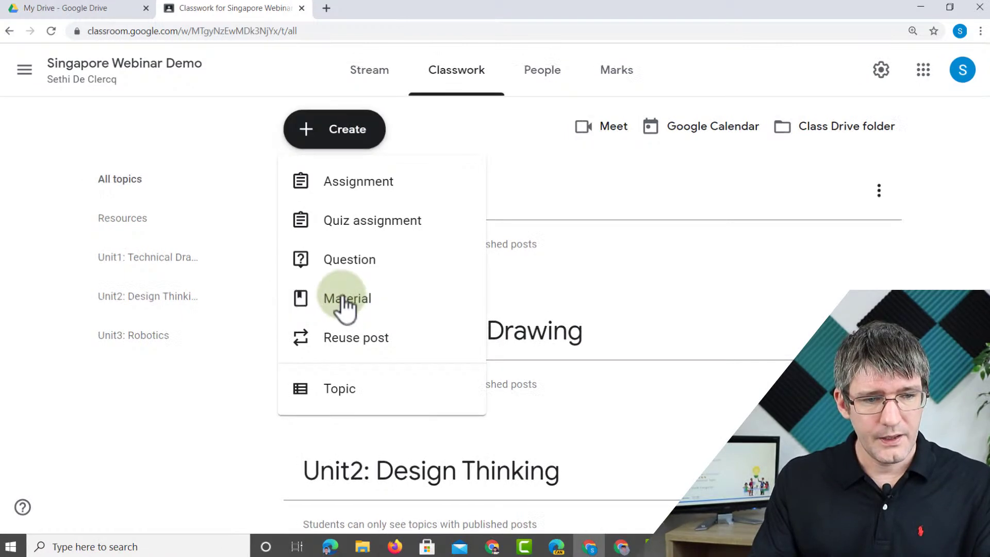
pyautogui.write('Classroom ')
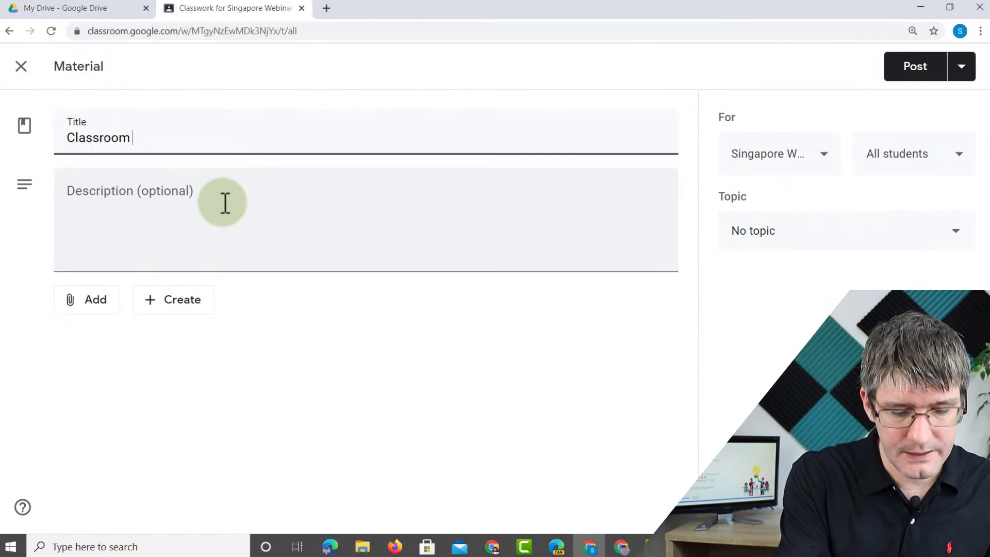
pyautogui.write('Header Template')
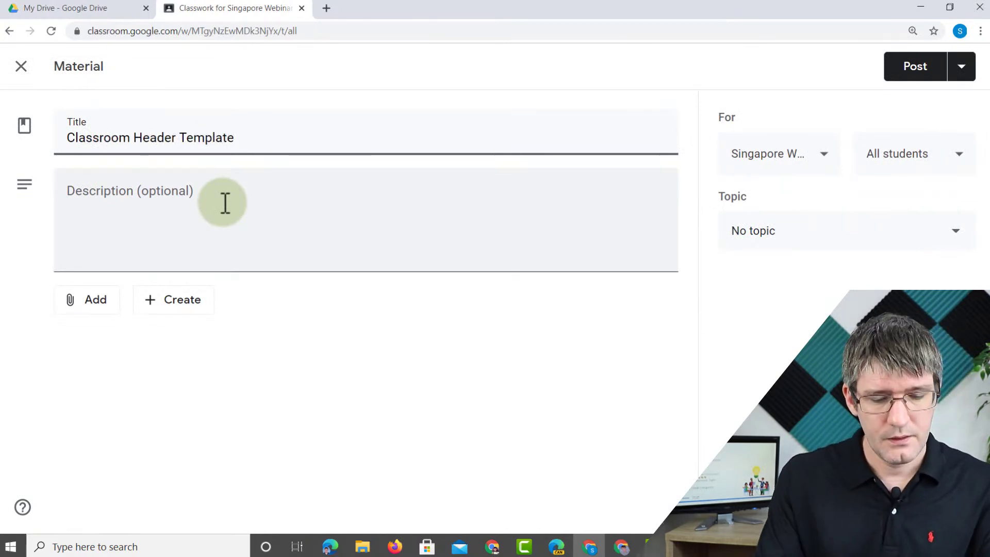
pyautogui.click(225, 203)
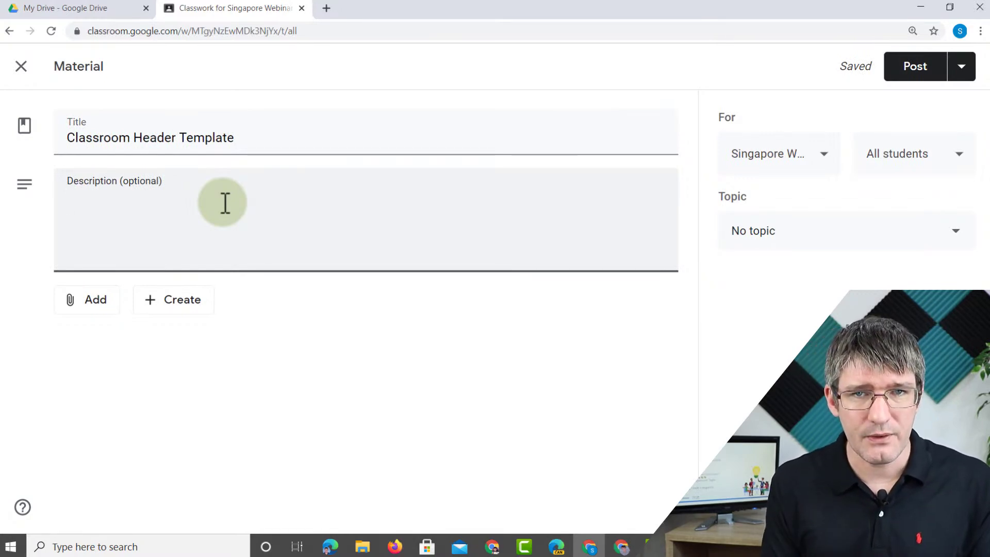
pyautogui.write('Please use this template to design your very own')
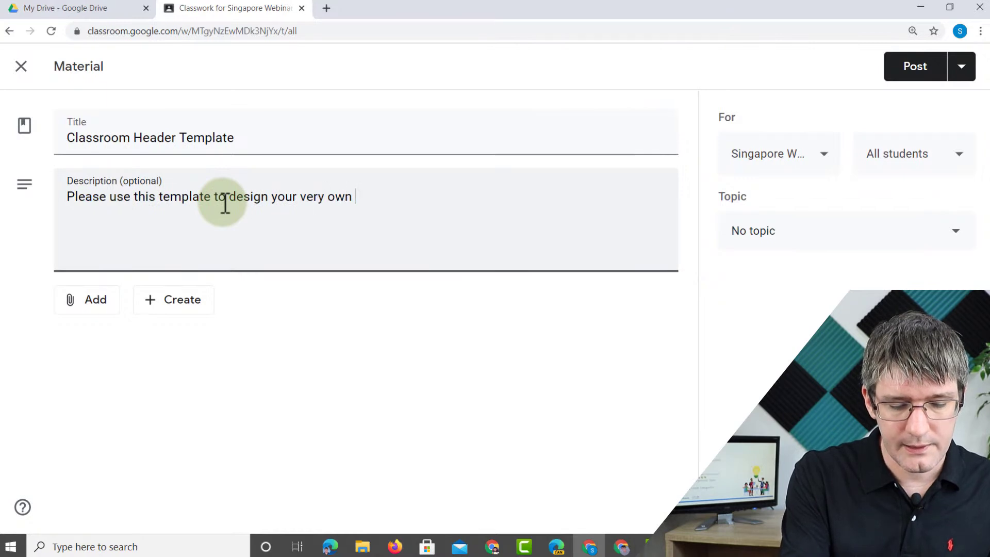
pyautogui.write('Headers')
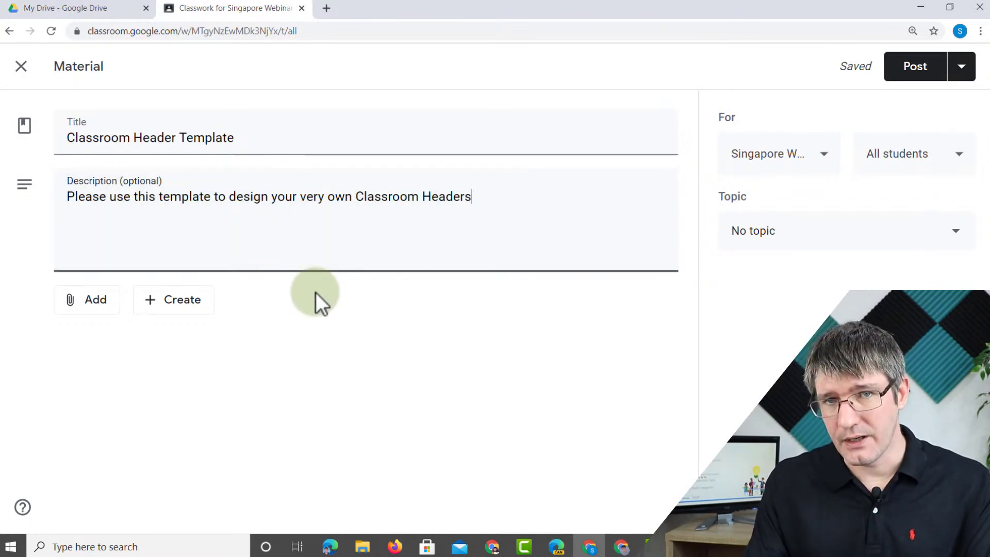
pyautogui.click(352, 329)
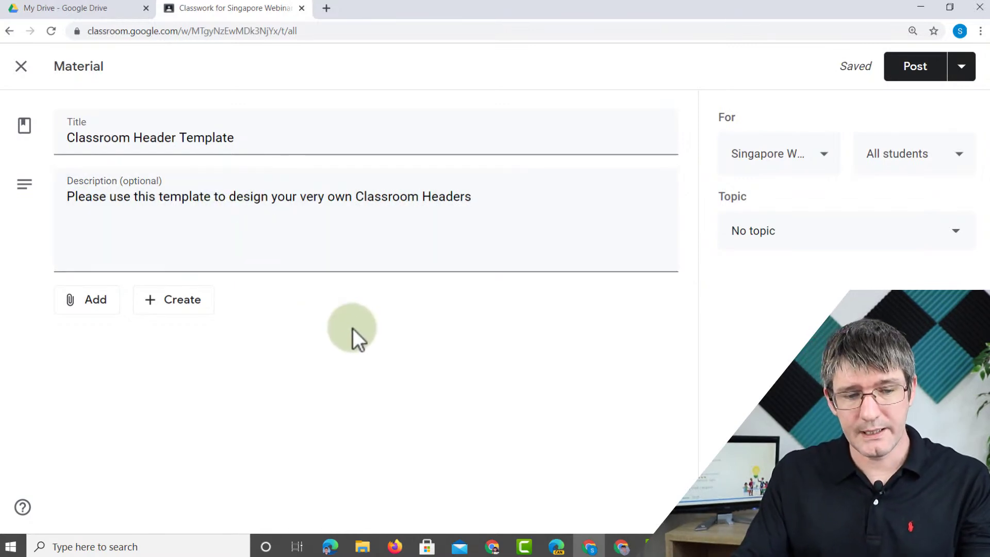
# - Look over the new Google file types and the attachment options for the material
pyautogui.click(184, 312)
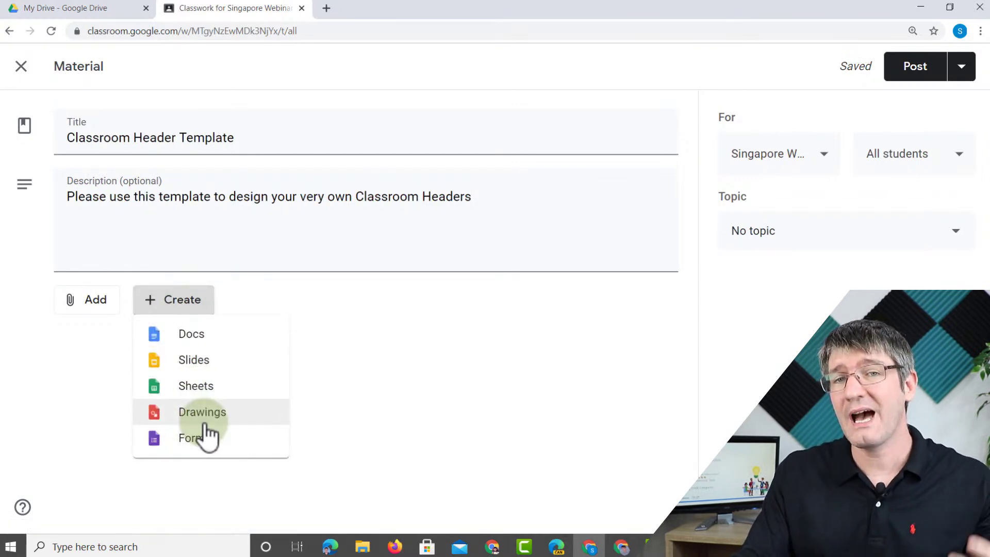
pyautogui.click(410, 353)
pyautogui.click(87, 321)
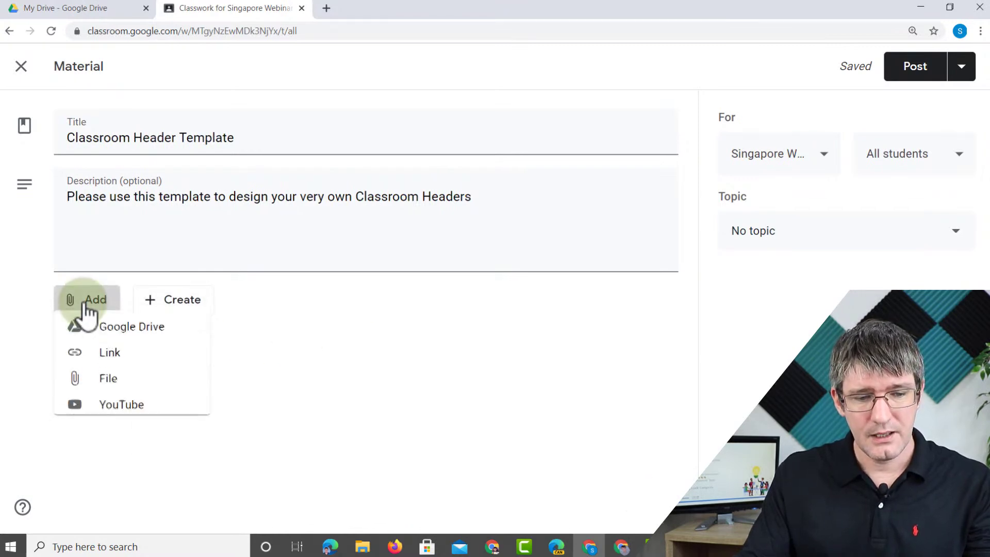
# - Attach the 'Google Classroom Header Blank' drawing from Google Drive's Recent files
pyautogui.click(155, 338)
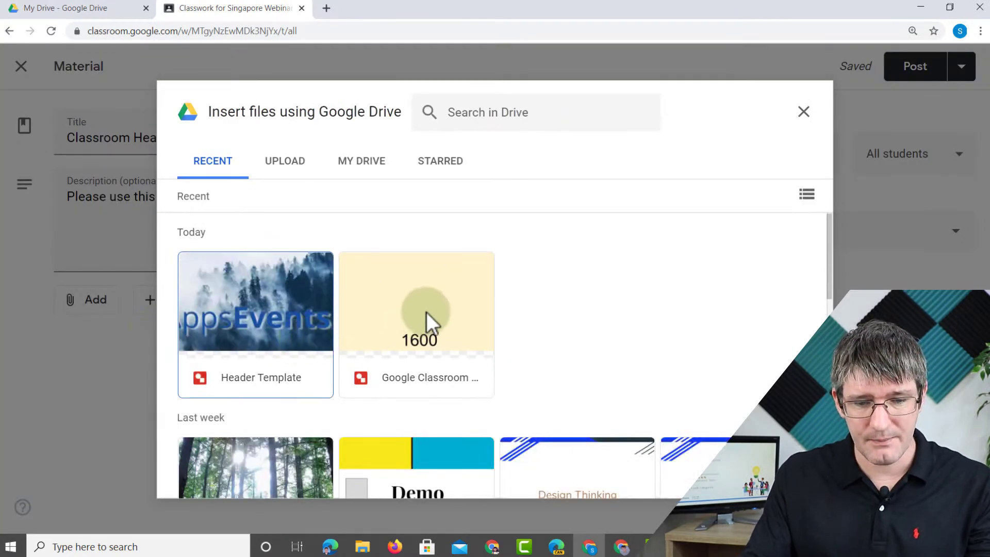
pyautogui.click(437, 310)
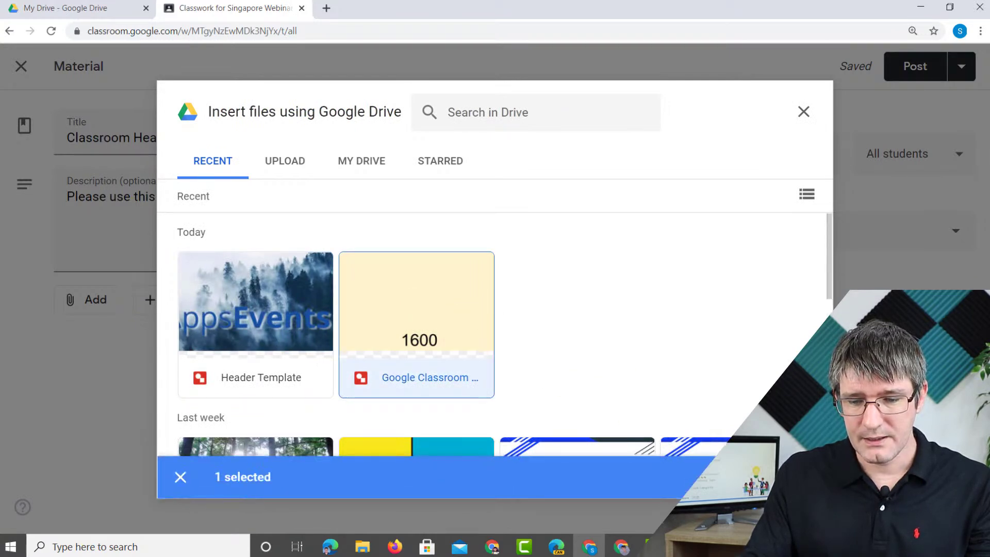
pyautogui.click(649, 468)
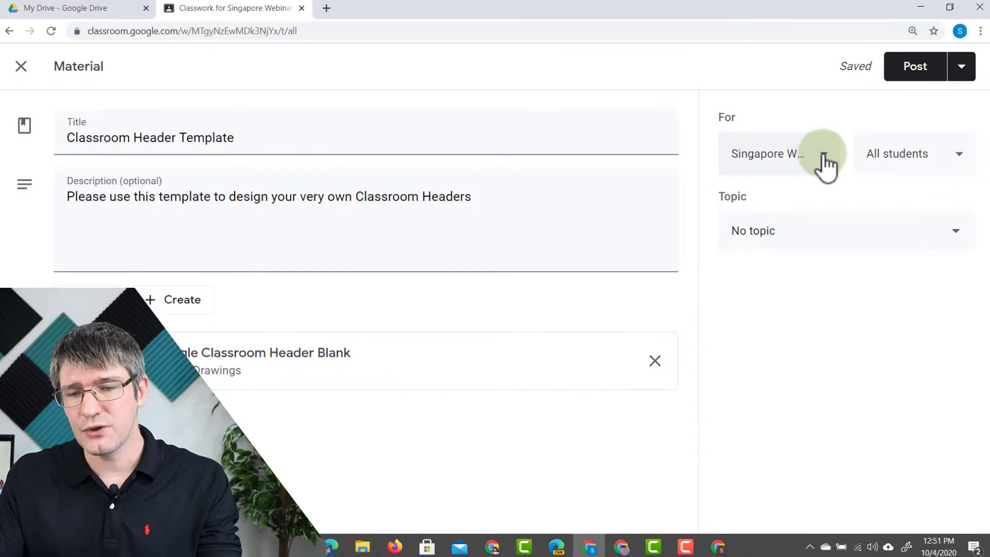
# - Review which classes and students will receive the material
pyautogui.click(824, 155)
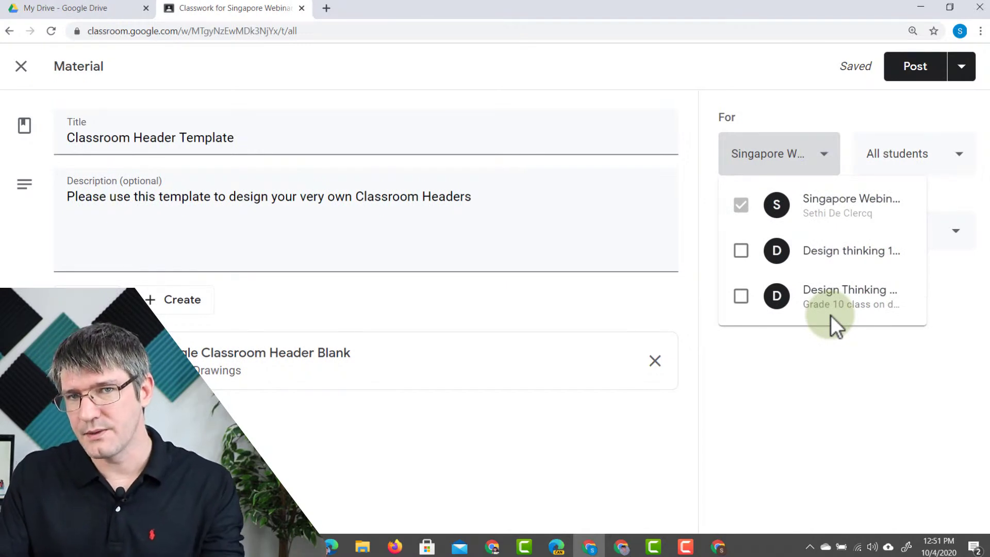
pyautogui.click(877, 124)
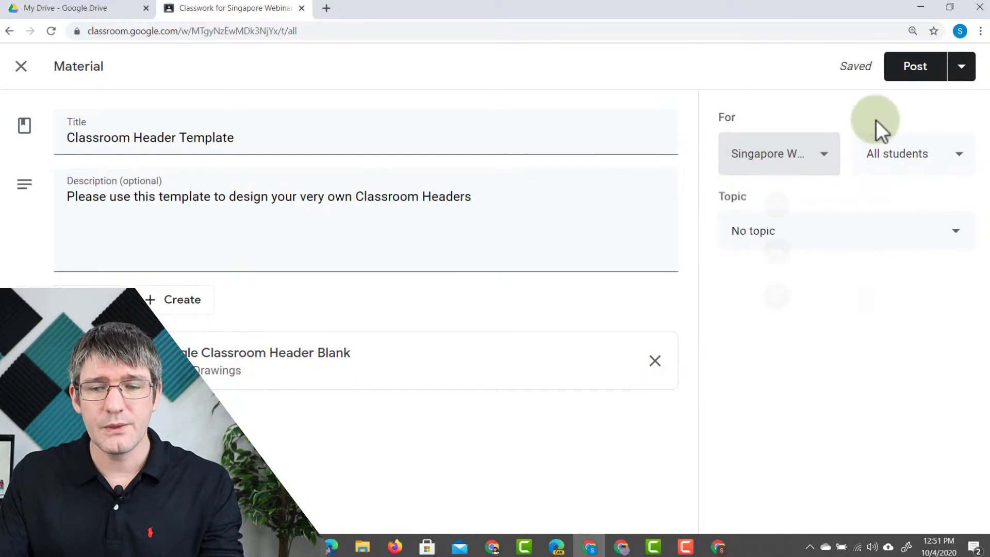
pyautogui.click(909, 159)
pyautogui.click(906, 267)
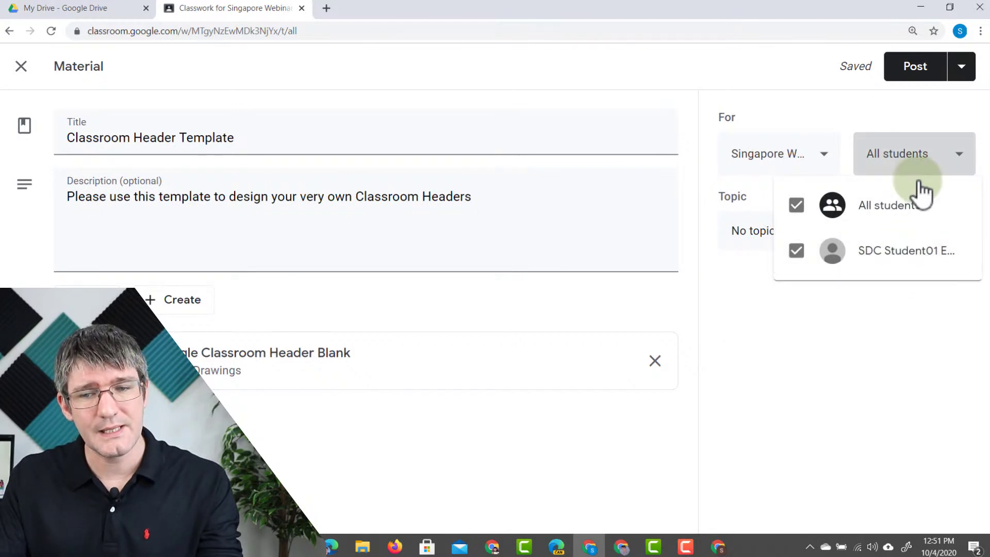
pyautogui.click(918, 154)
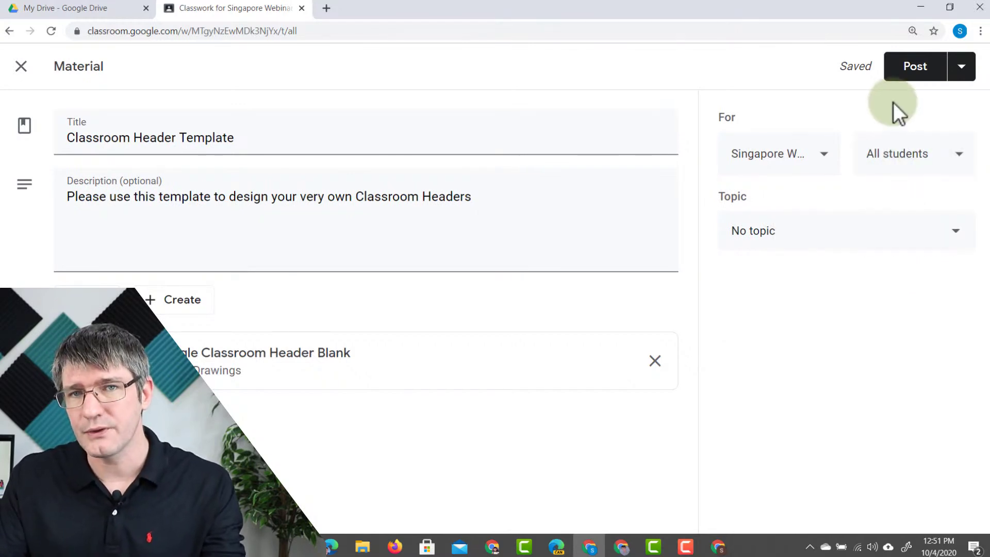
pyautogui.click(893, 144)
pyautogui.click(861, 113)
pyautogui.click(789, 157)
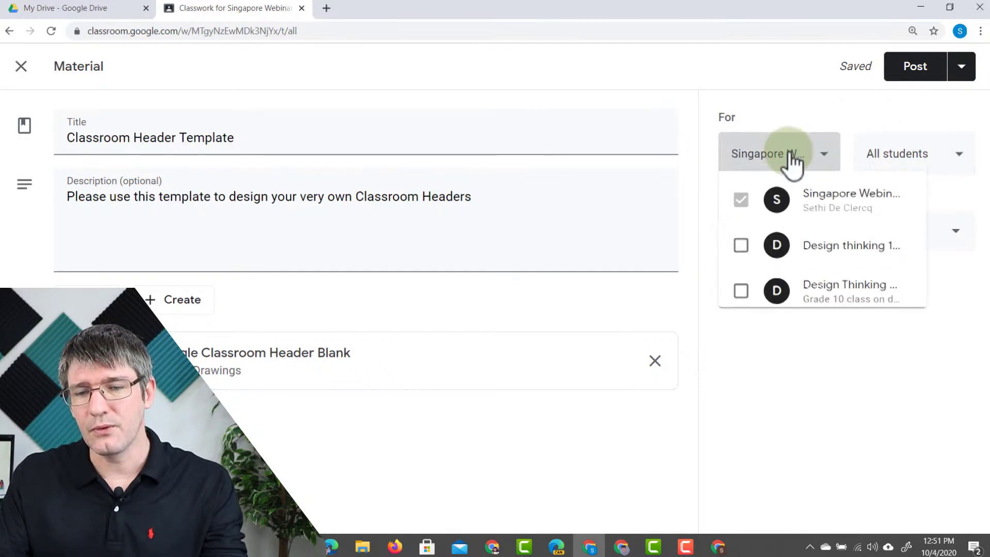
pyautogui.click(780, 105)
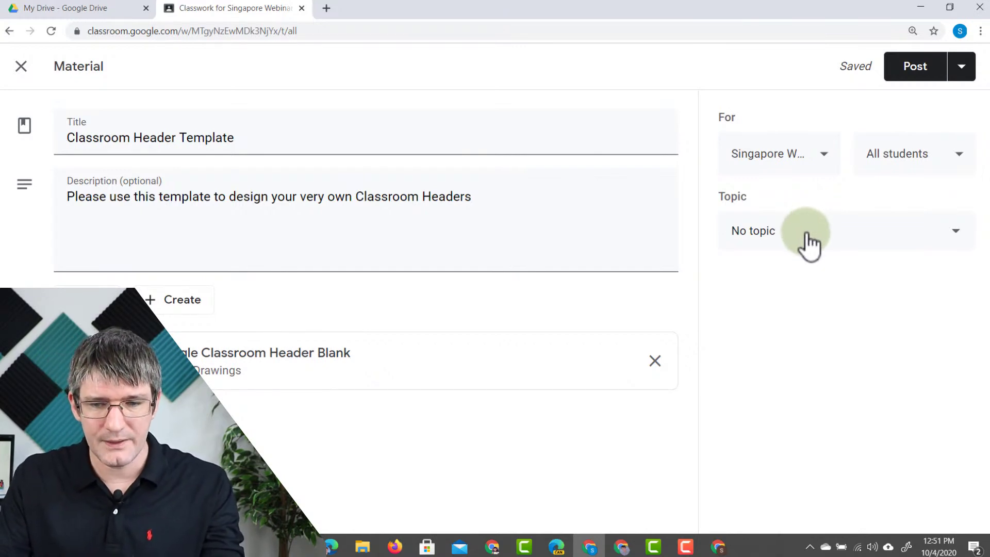
# - File the material under the Resources topic and post it
pyautogui.click(810, 238)
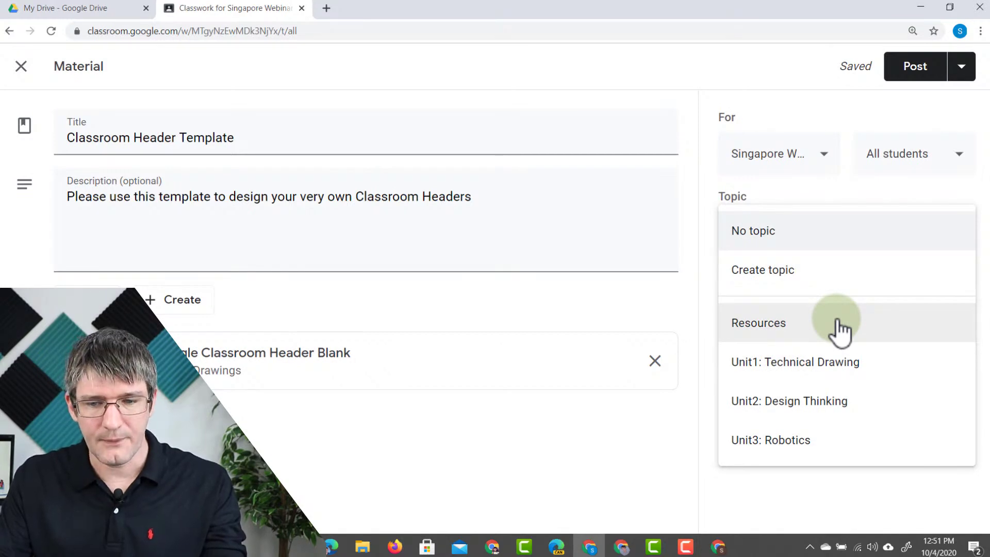
pyautogui.click(796, 331)
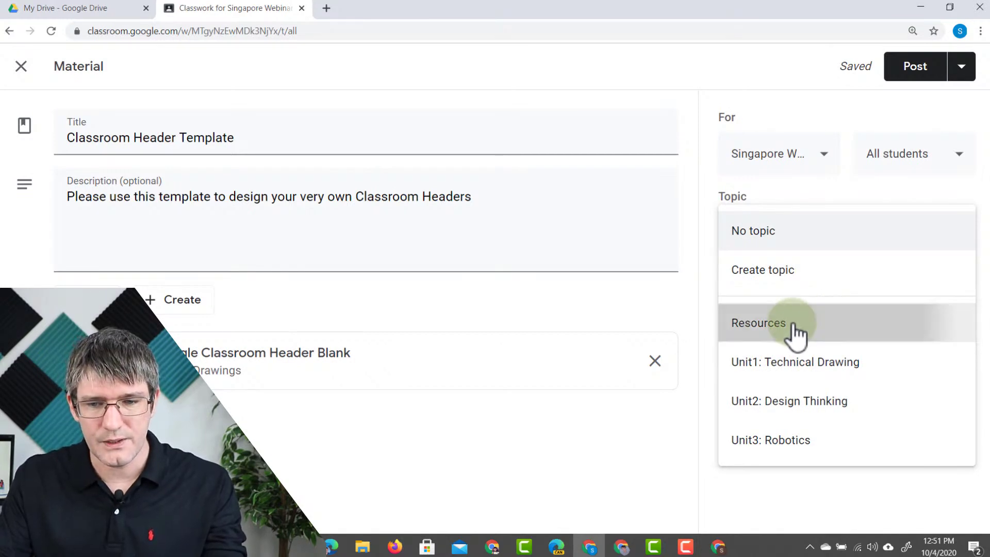
pyautogui.click(915, 70)
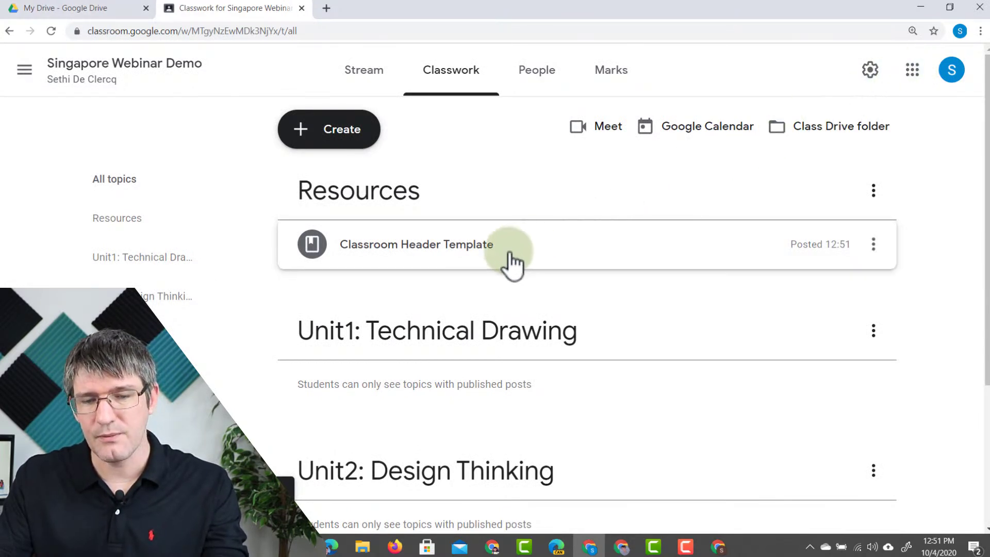
# - Post the class comment 'Looking forward to seeing all your designs!' on the template, then return to Stream
pyautogui.click(427, 262)
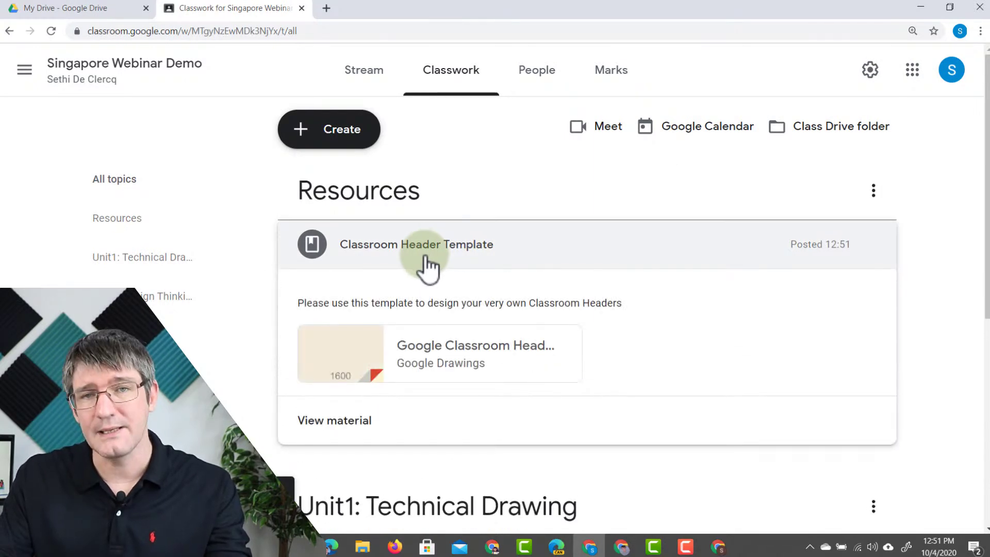
pyautogui.click(350, 421)
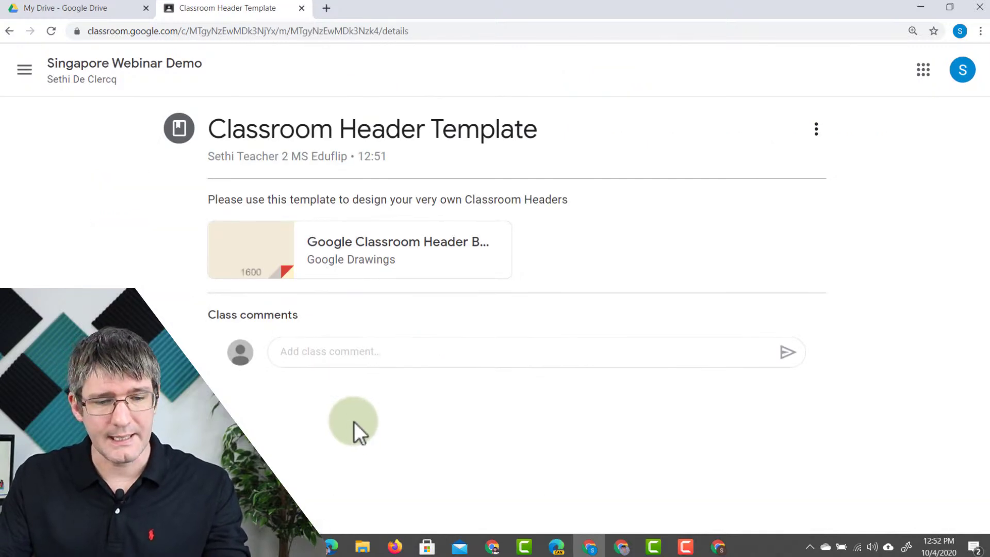
pyautogui.click(499, 352)
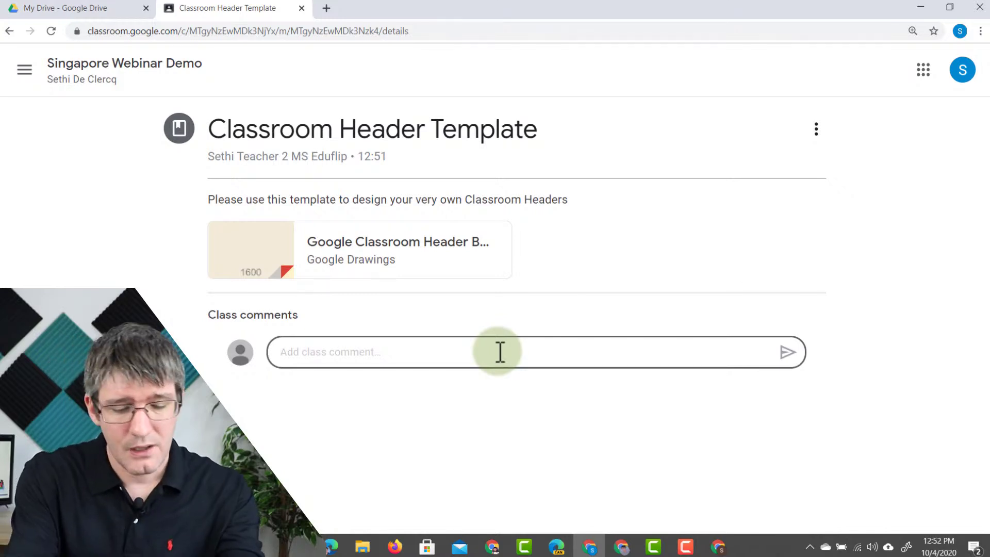
pyautogui.write('Looking forward to seeing')
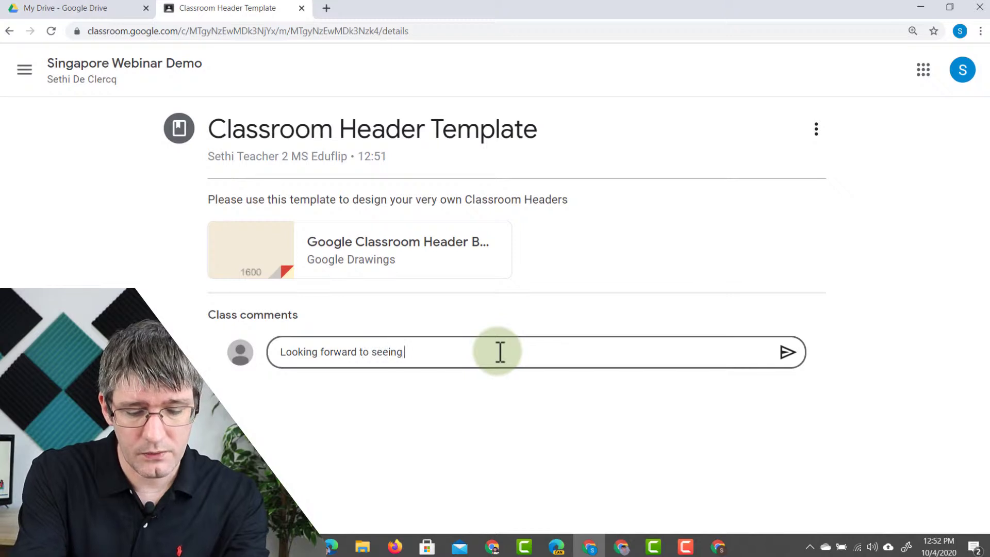
pyautogui.write(' all your designs!')
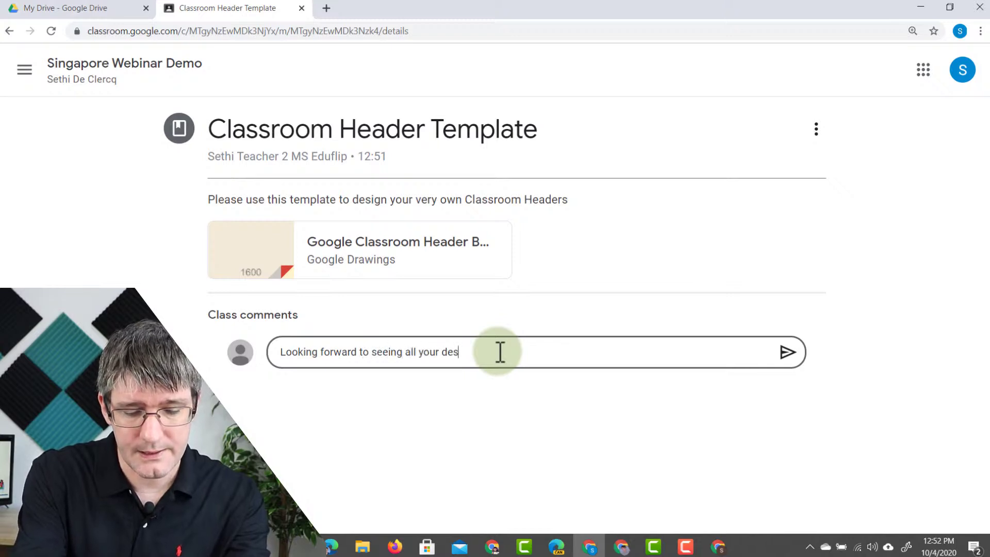
pyautogui.click(788, 356)
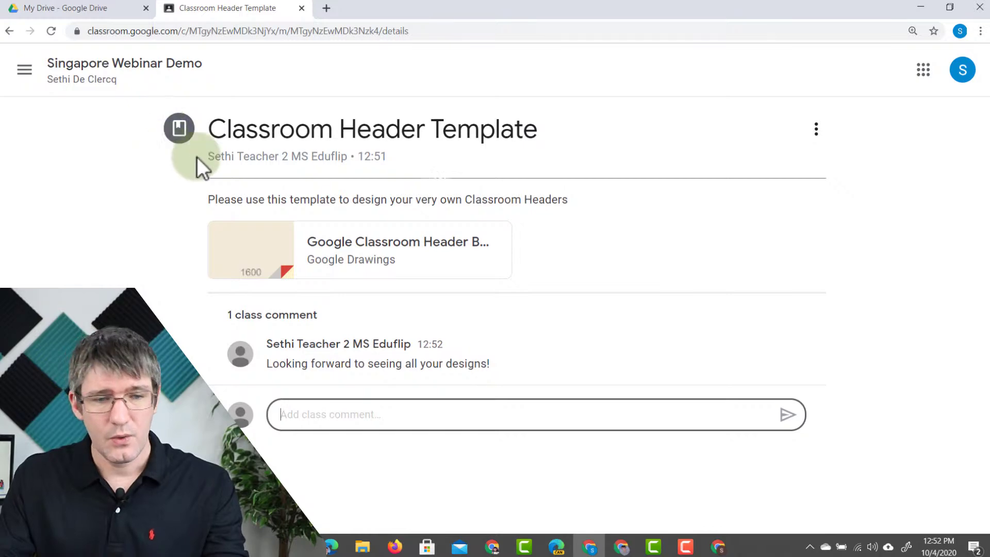
pyautogui.click(261, 131)
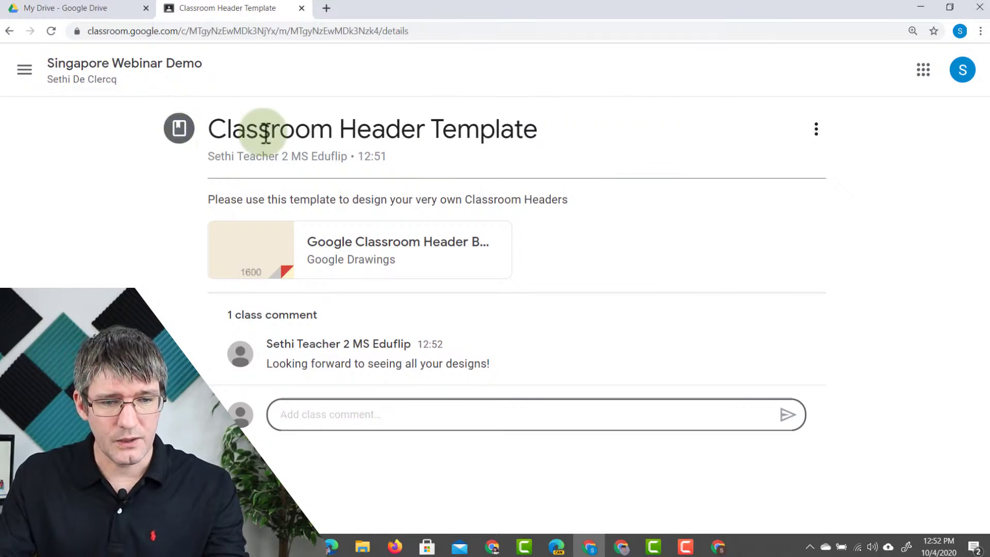
pyautogui.click(77, 66)
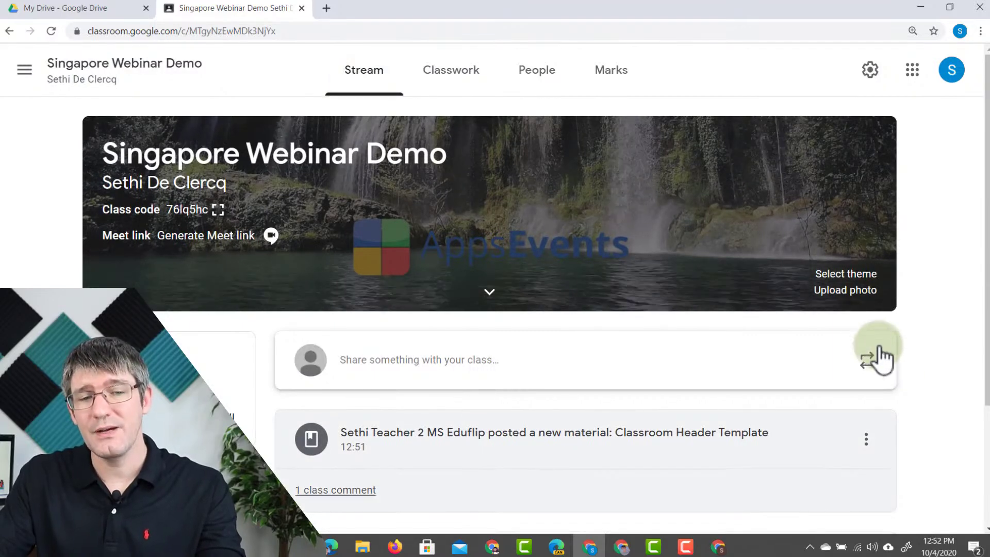
# - Browse the Resources and Unit1: Technical Drawing topics on Classwork, then show the People page
pyautogui.click(449, 87)
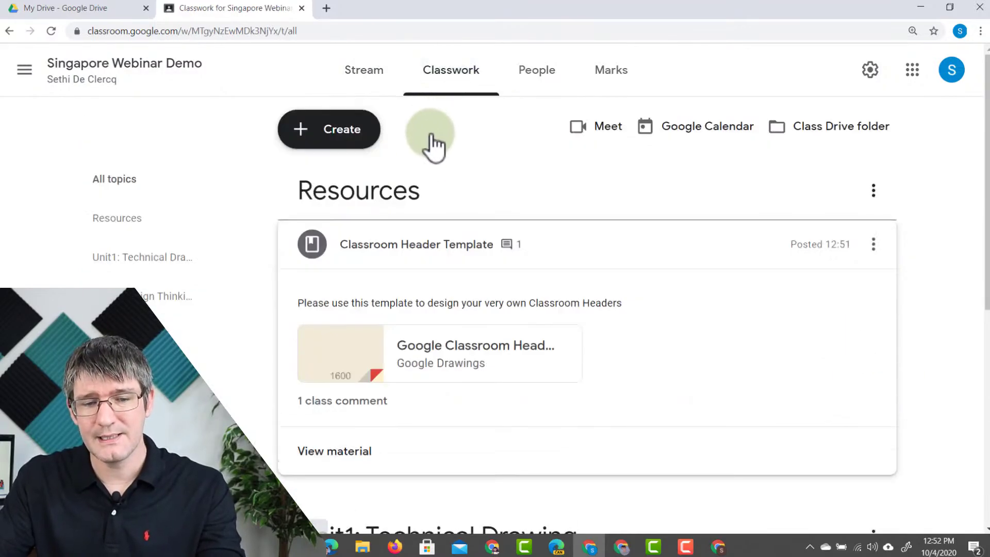
pyautogui.click(393, 245)
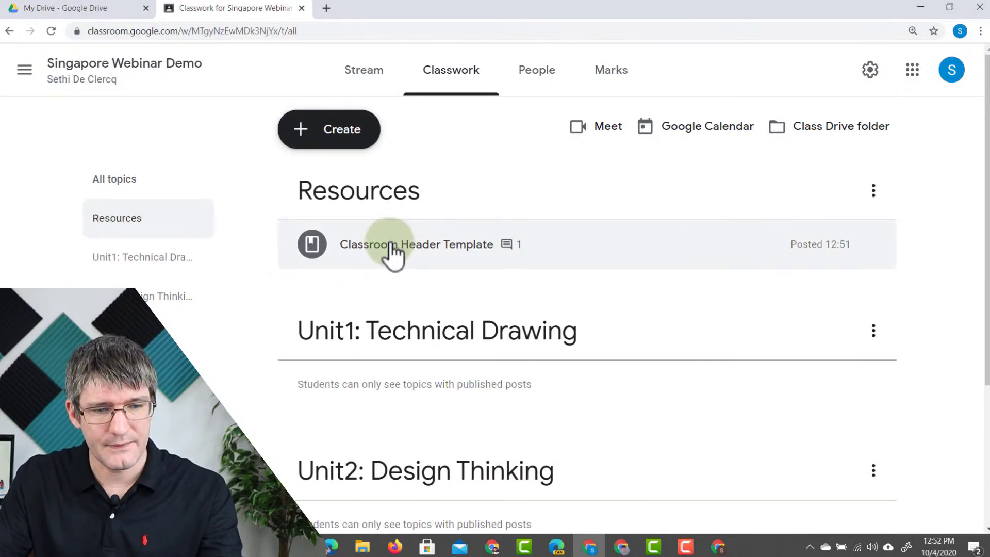
pyautogui.click(147, 223)
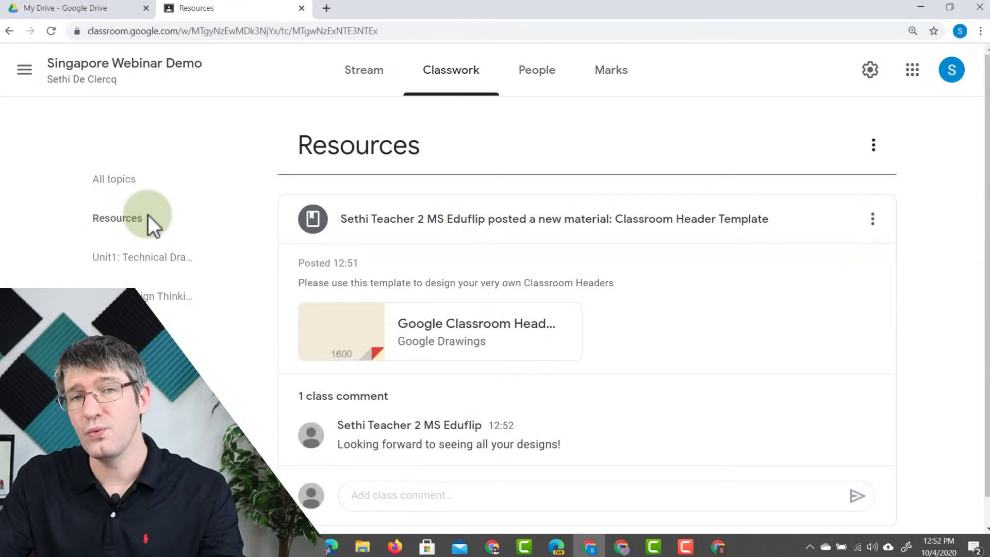
pyautogui.click(142, 260)
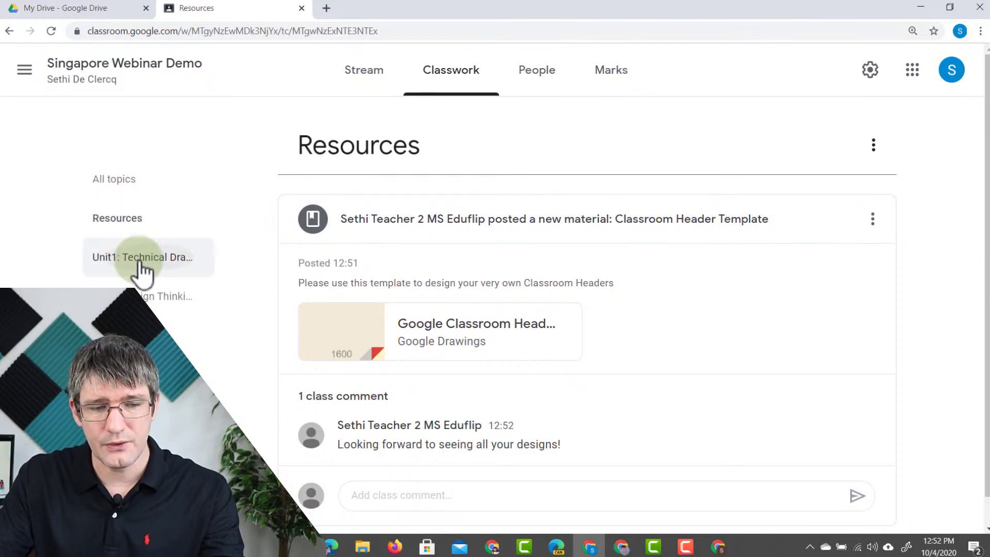
pyautogui.rightClick(144, 263)
pyautogui.click(199, 220)
pyautogui.click(174, 233)
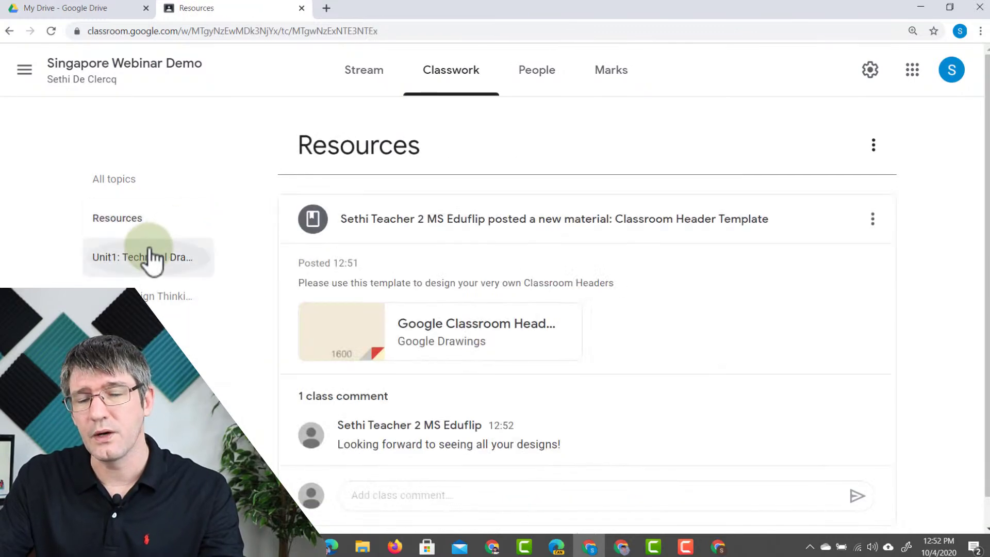
pyautogui.click(149, 250)
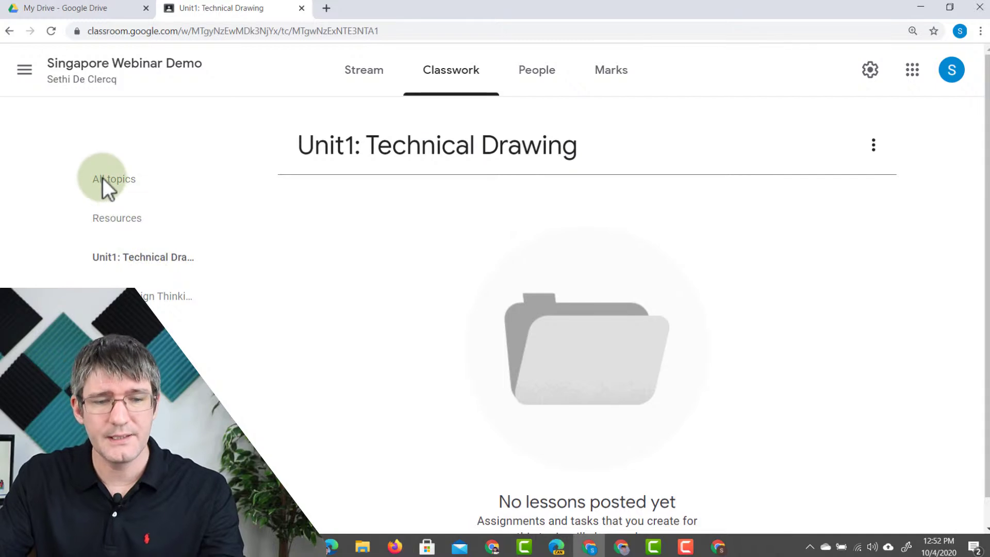
pyautogui.click(103, 178)
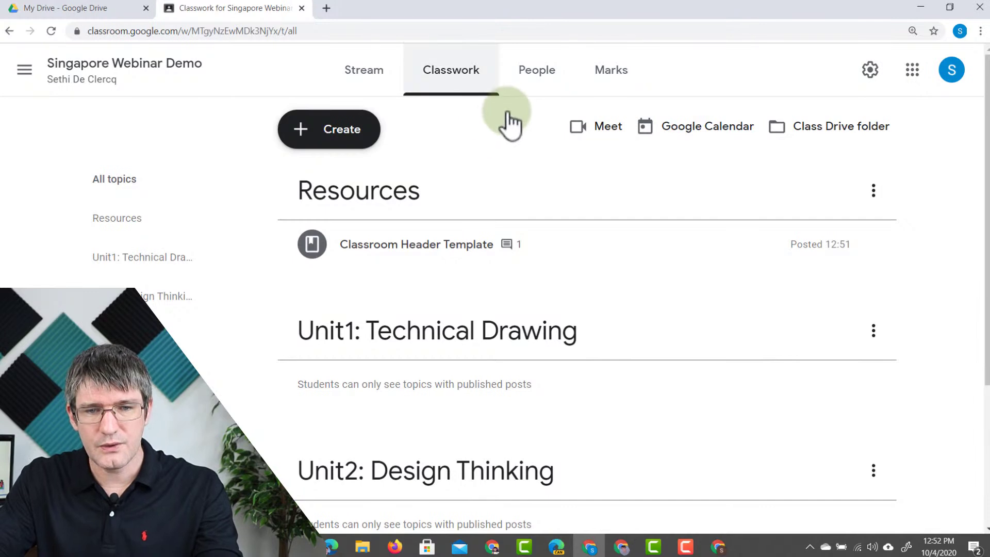
pyautogui.click(538, 76)
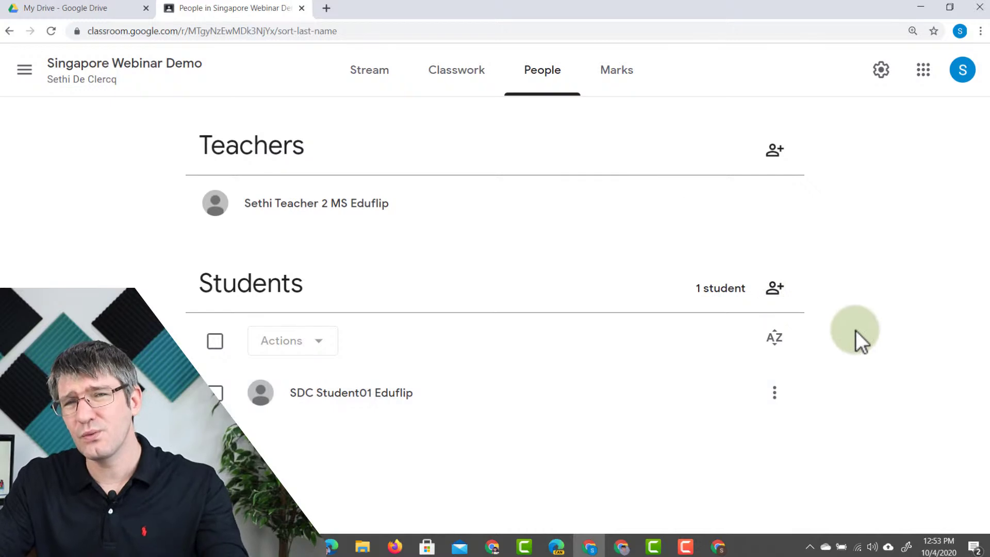
# - Invite the second student to the class by entering their email address
pyautogui.click(775, 293)
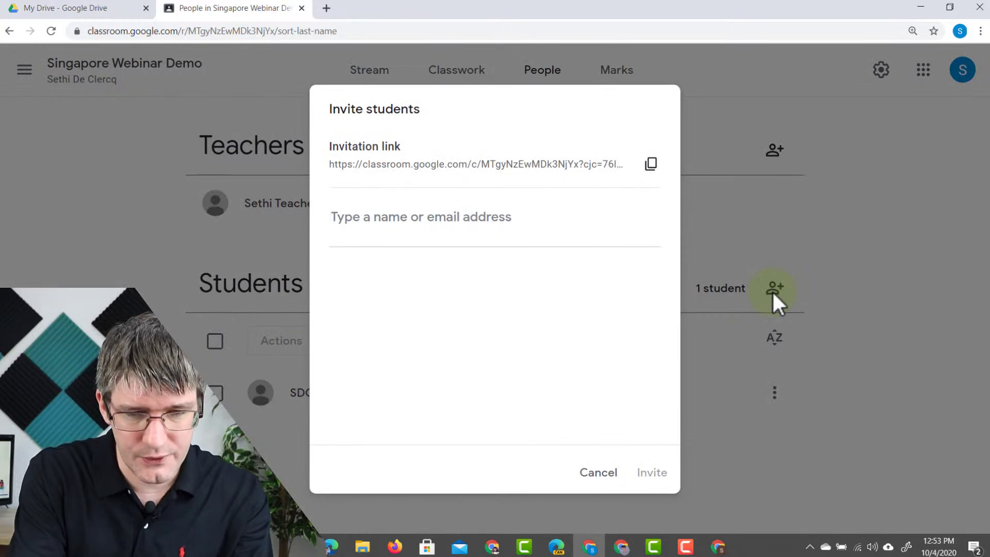
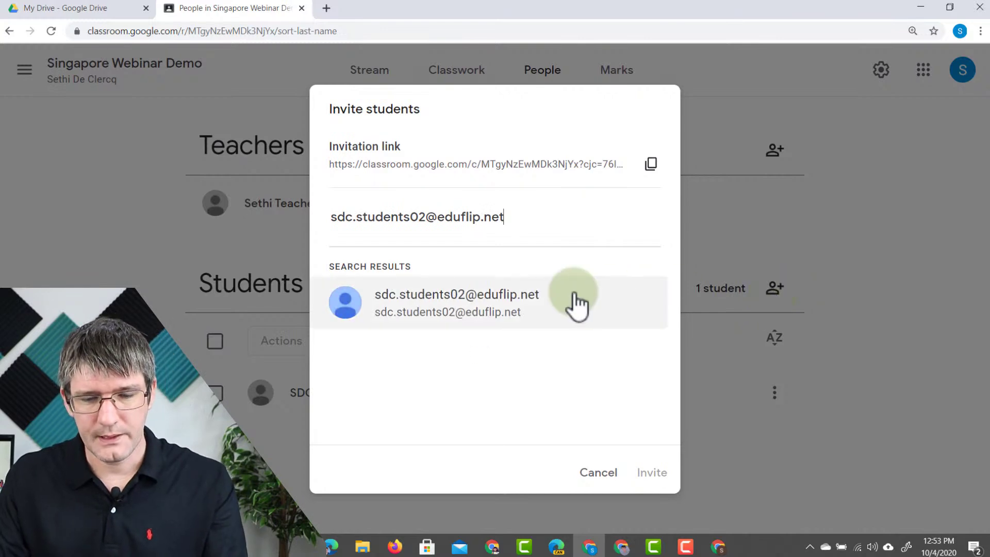
pyautogui.click(608, 297)
pyautogui.click(653, 477)
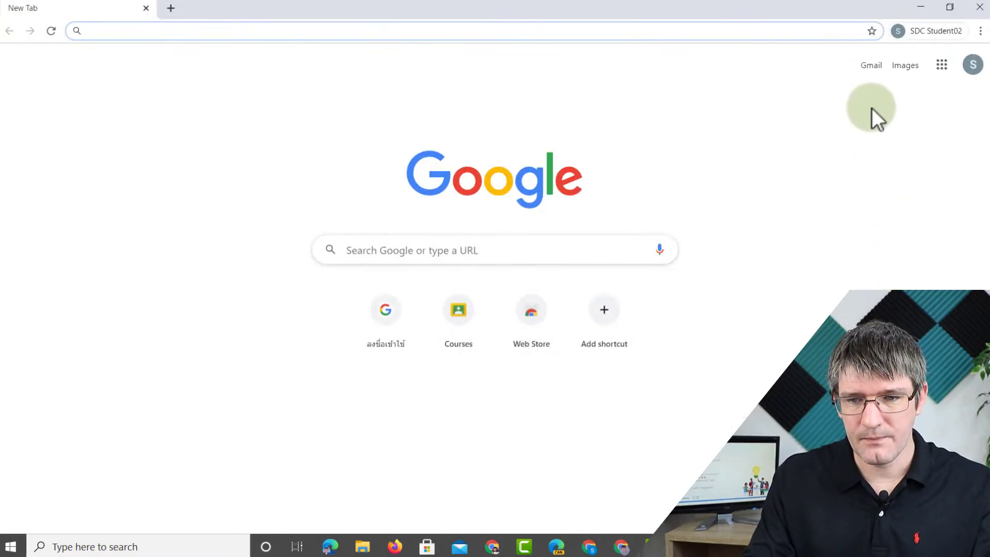
# - In the second student's Gmail, open the class invitation email and join the class
pyautogui.click(870, 66)
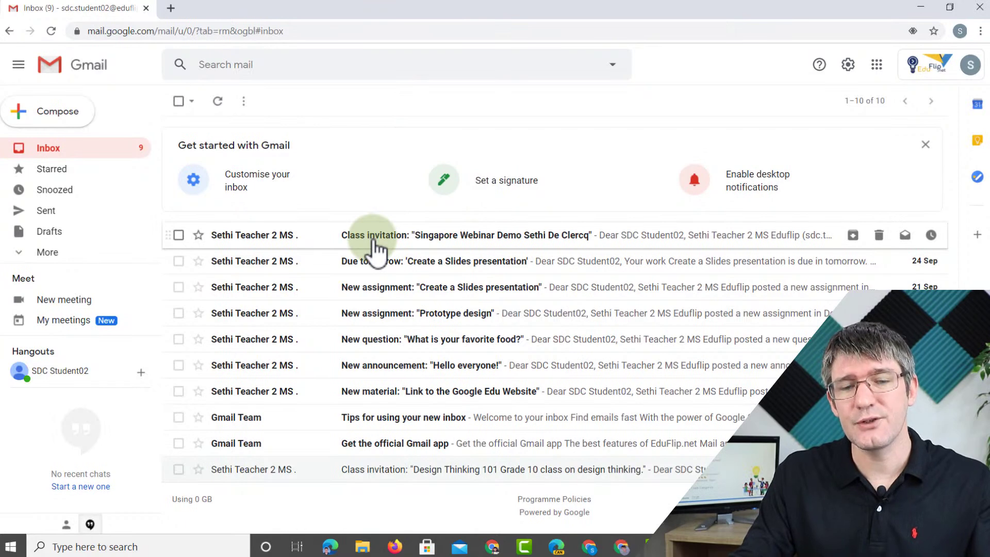
pyautogui.click(473, 240)
pyautogui.rightClick(474, 238)
pyautogui.click(355, 277)
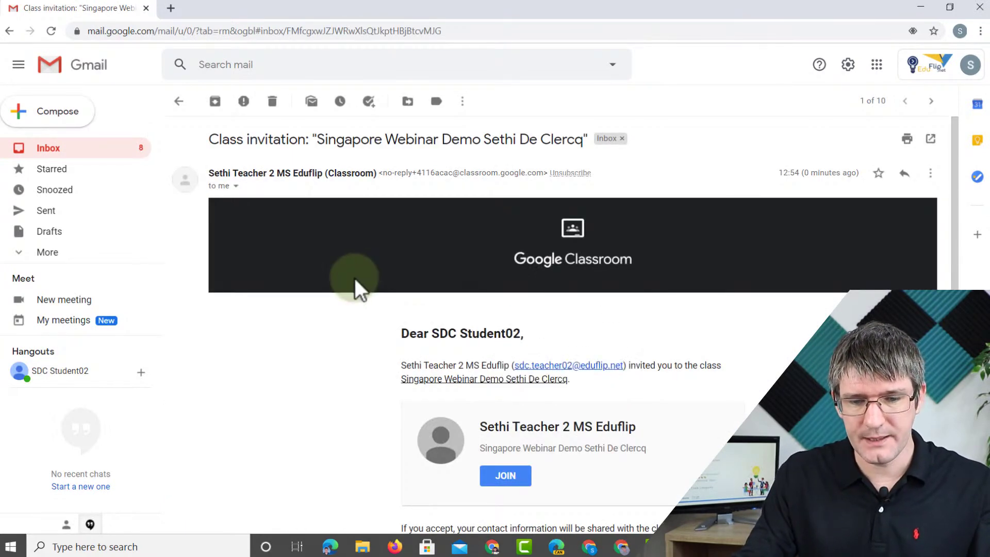
pyautogui.scroll(-4, 355, 277)
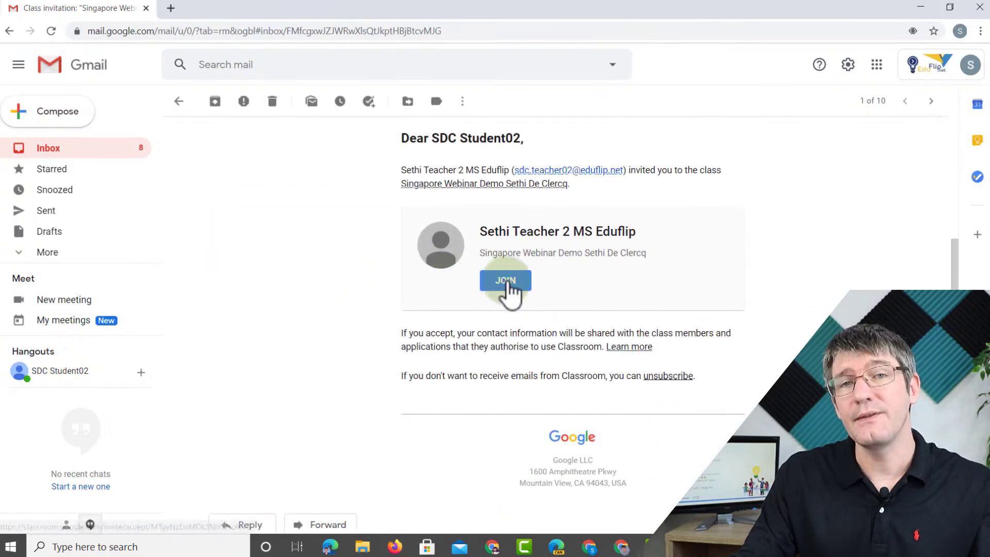
pyautogui.click(506, 282)
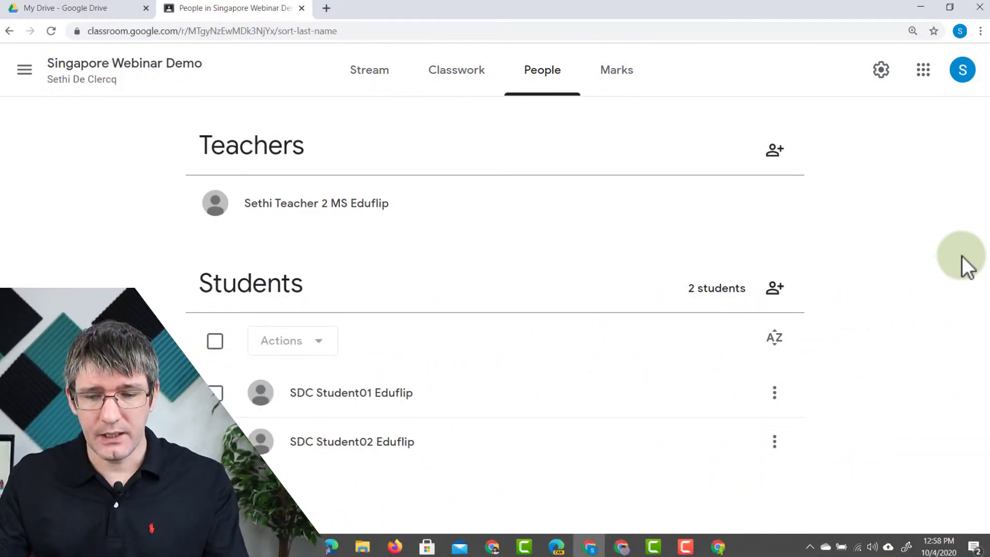
pyautogui.click(774, 394)
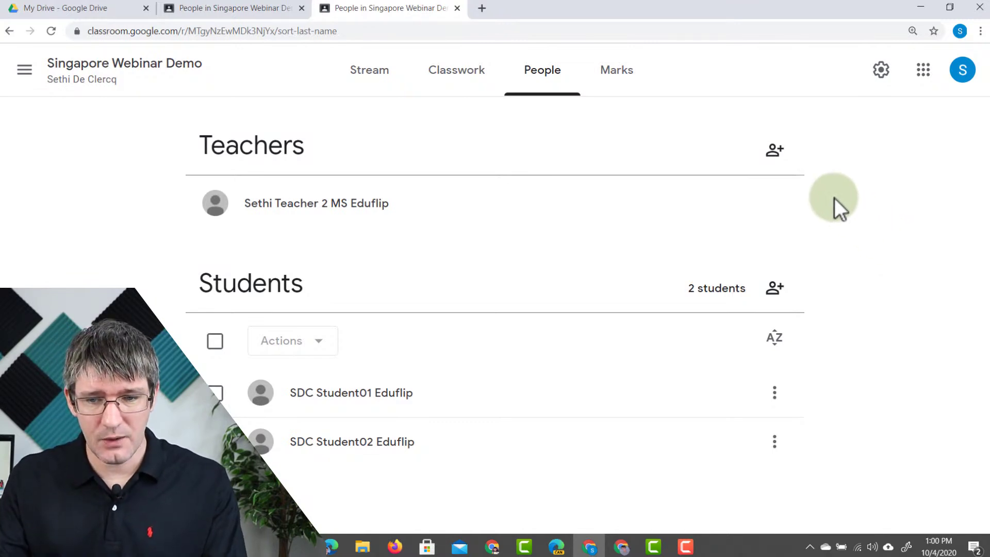
pyautogui.click(774, 151)
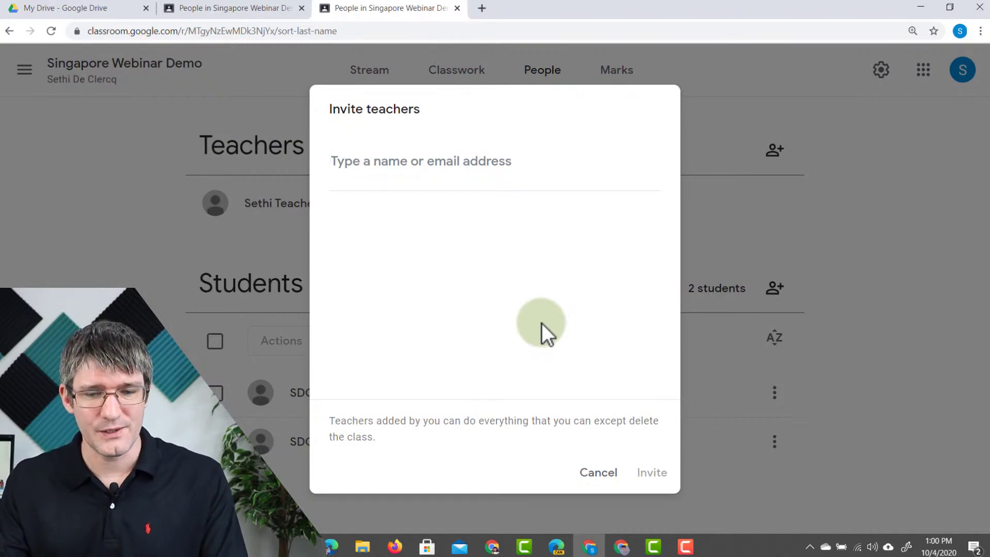
pyautogui.click(597, 474)
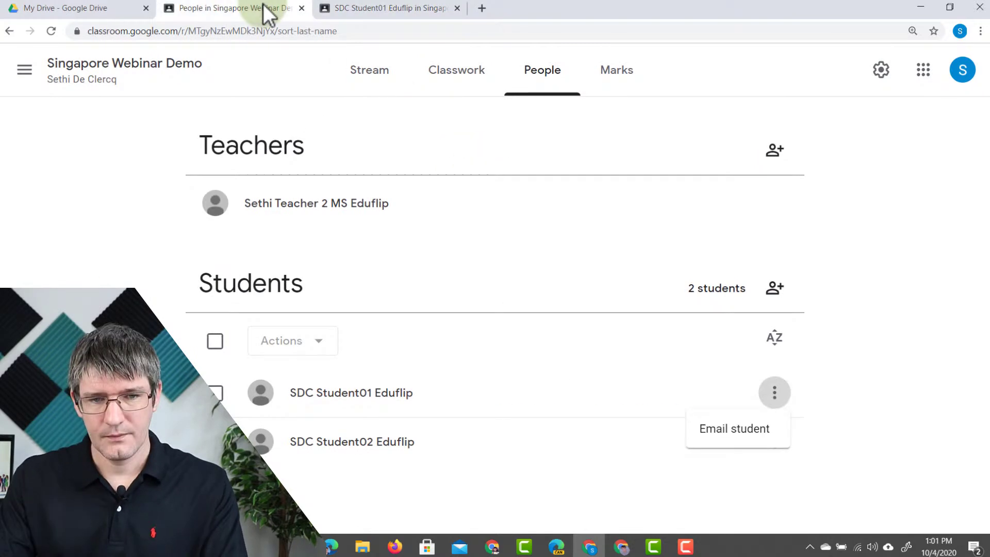
pyautogui.click(457, 7)
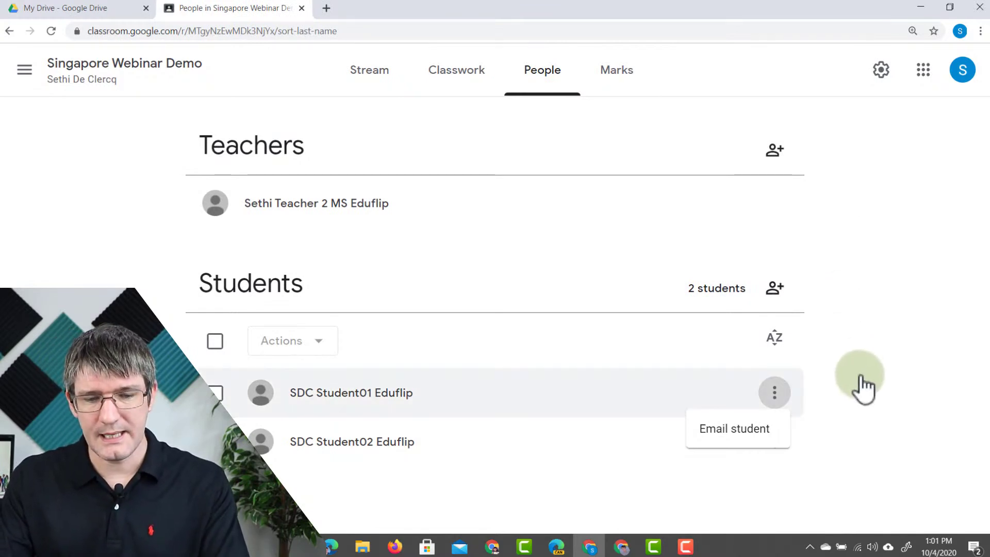
pyautogui.click(867, 415)
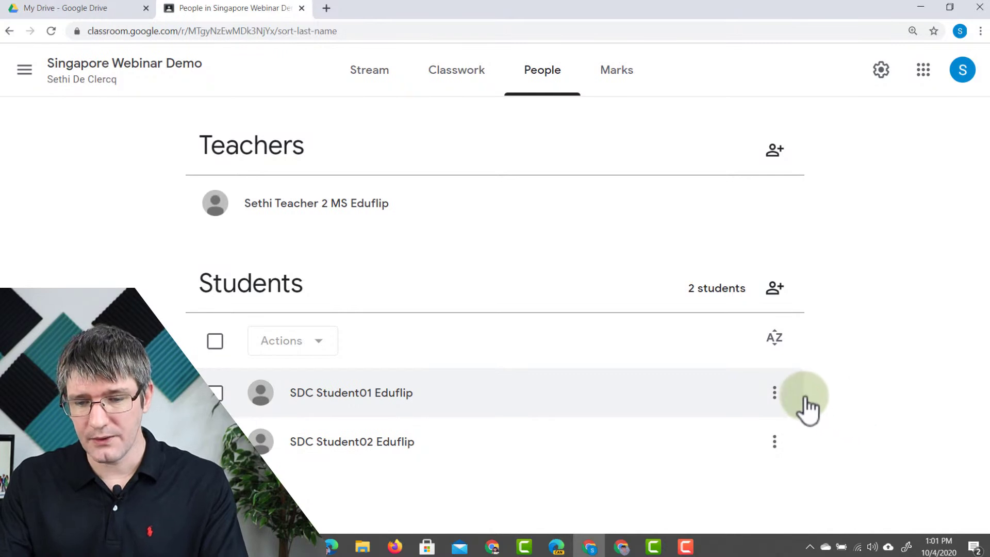
# - Start an email to the first student, then discard the draft
pyautogui.click(775, 396)
pyautogui.click(744, 430)
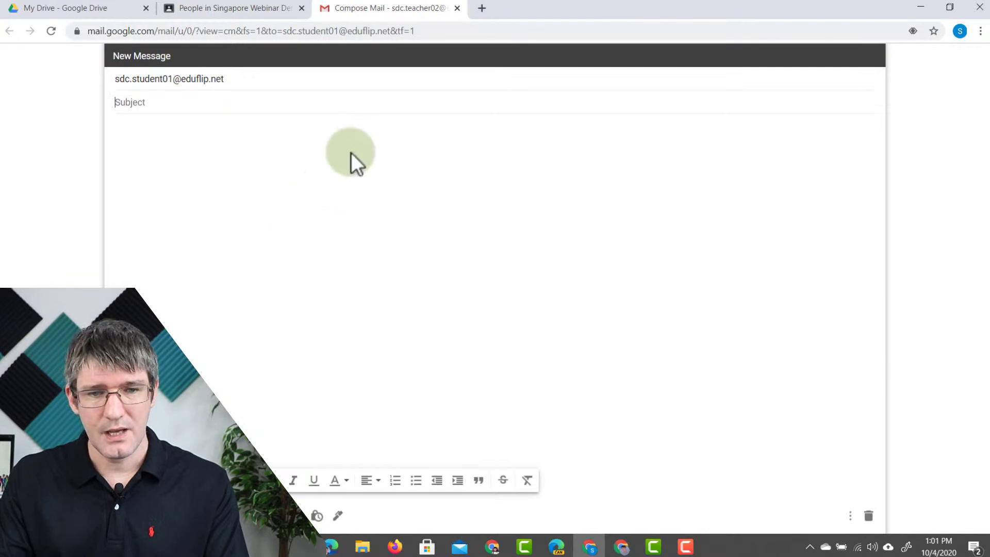
pyautogui.click(458, 8)
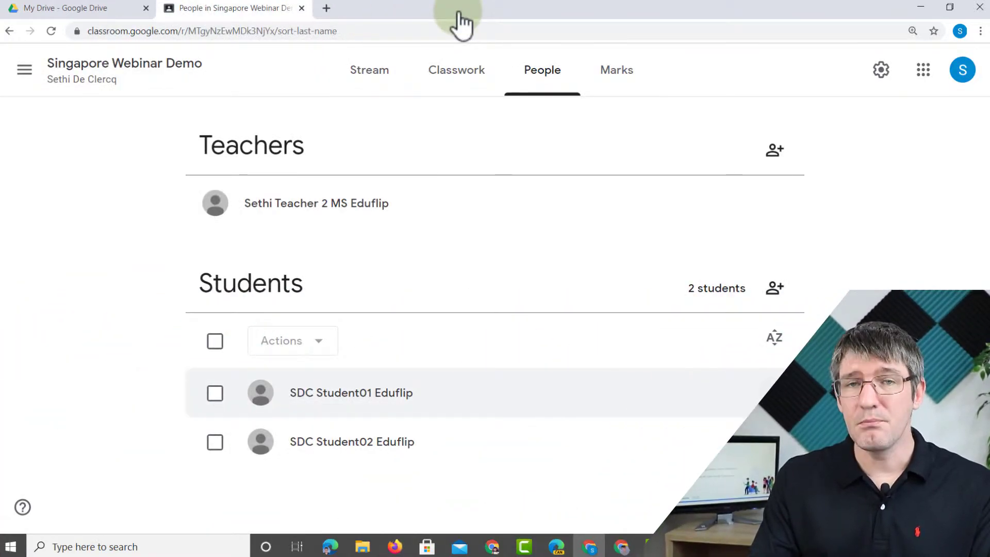
# - Select both students on the People page and show their bulk Actions
pyautogui.click(215, 397)
pyautogui.click(216, 446)
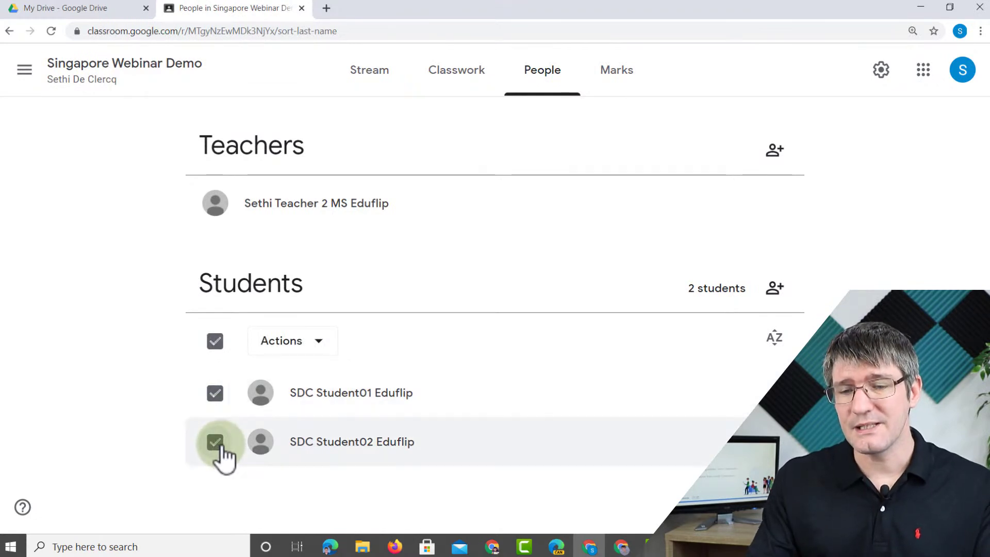
pyautogui.click(308, 353)
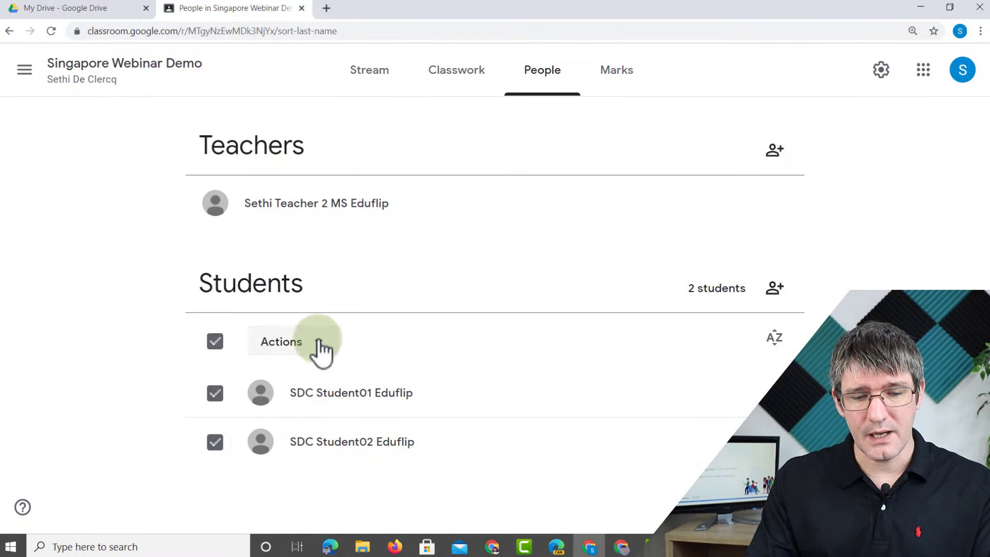
pyautogui.click(312, 348)
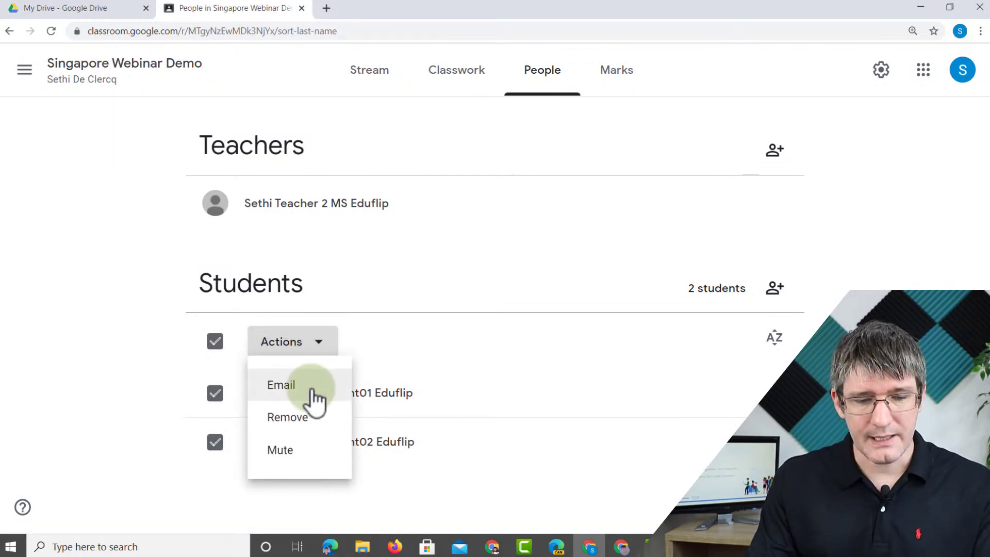
# - Email both selected students, then discard the Bcc message
pyautogui.click(314, 399)
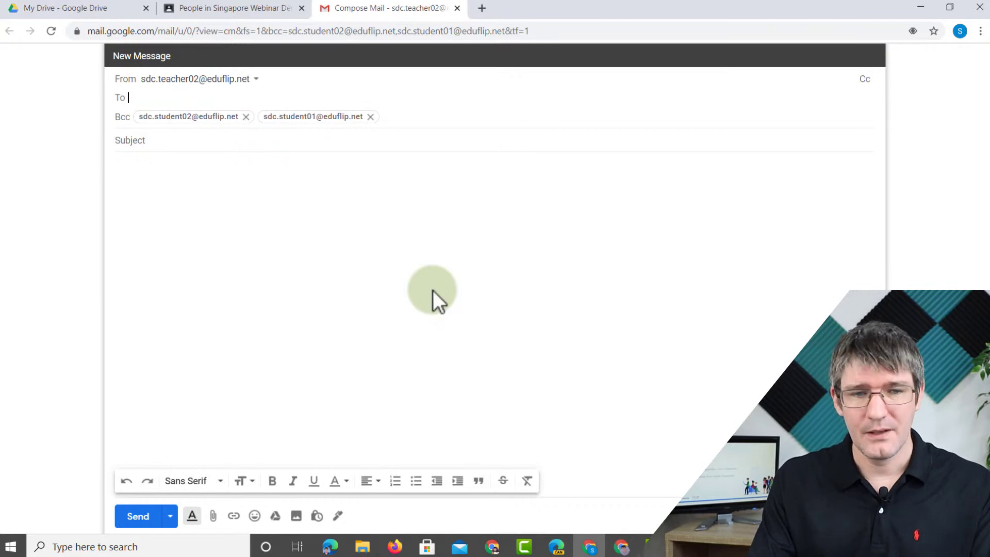
pyautogui.click(458, 8)
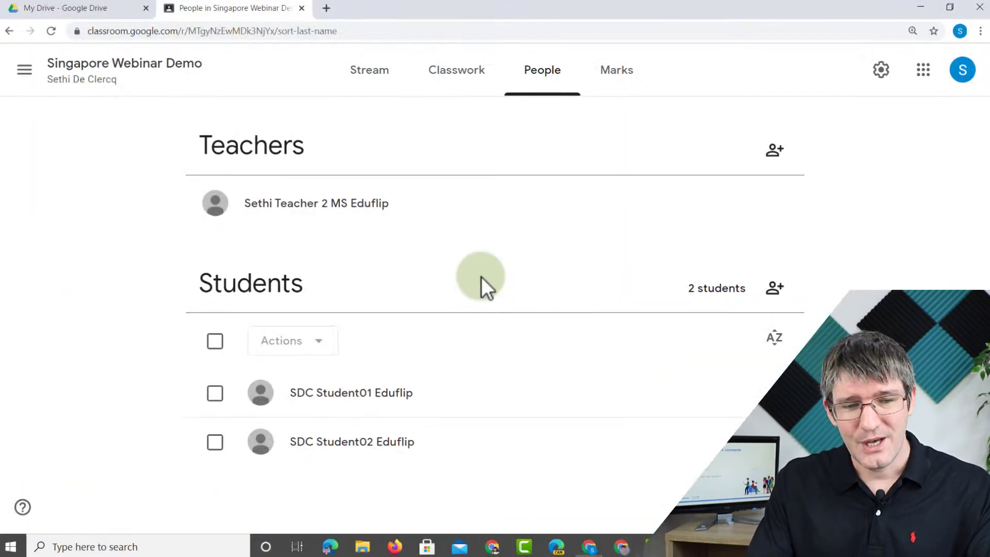
# - Post the announcement 'Comment here please' to the class Stream
pyautogui.click(375, 75)
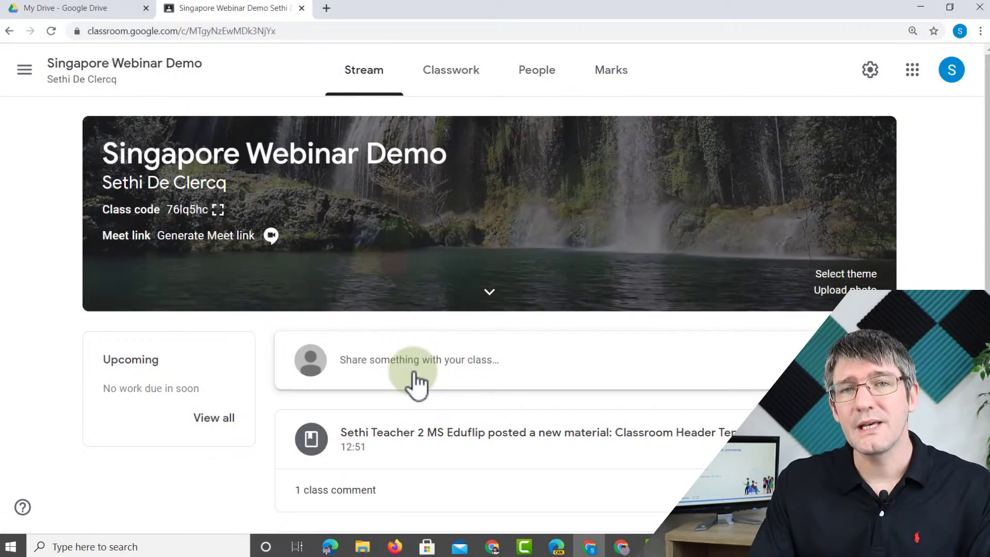
pyautogui.click(513, 354)
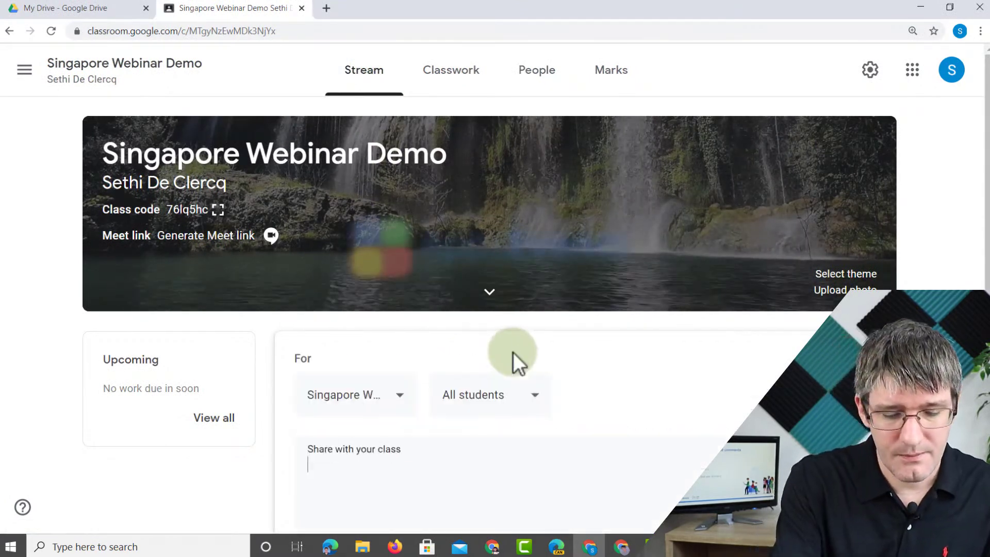
pyautogui.write('Commen')
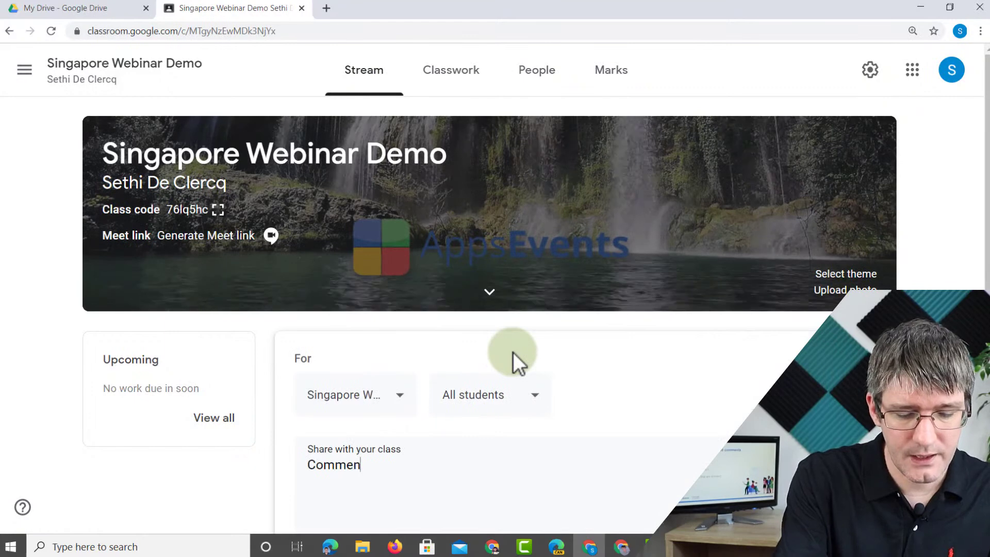
pyautogui.write('t here please')
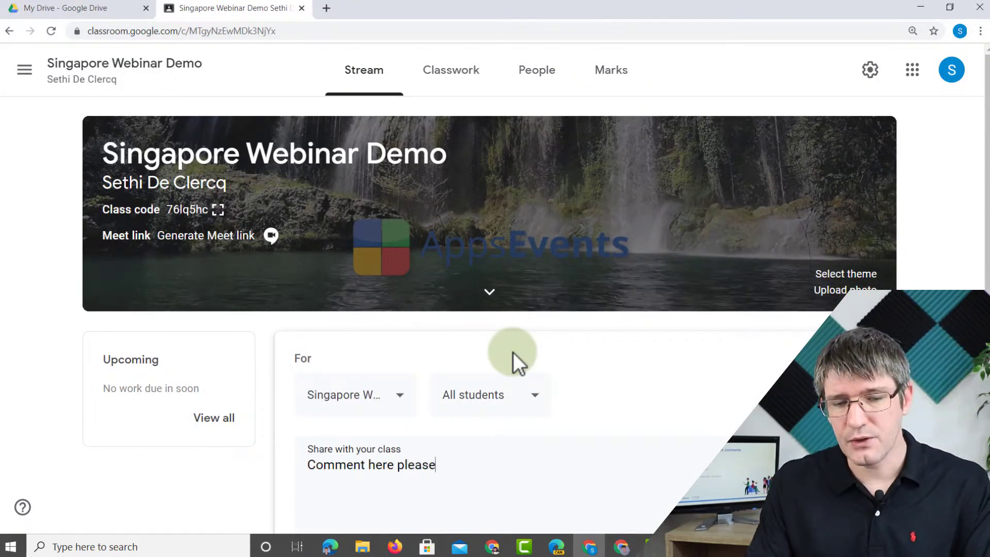
pyautogui.scroll(-4, 512, 351)
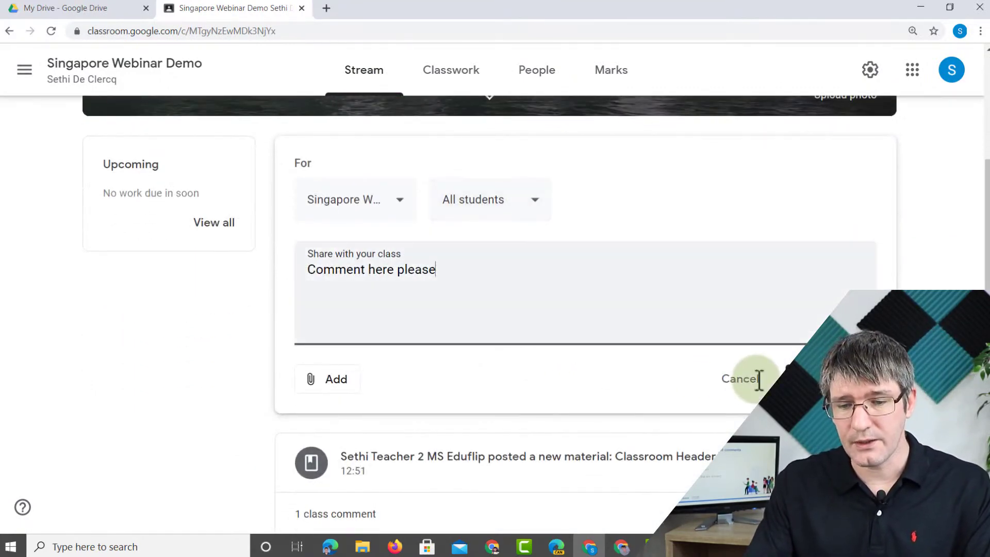
pyautogui.click(781, 379)
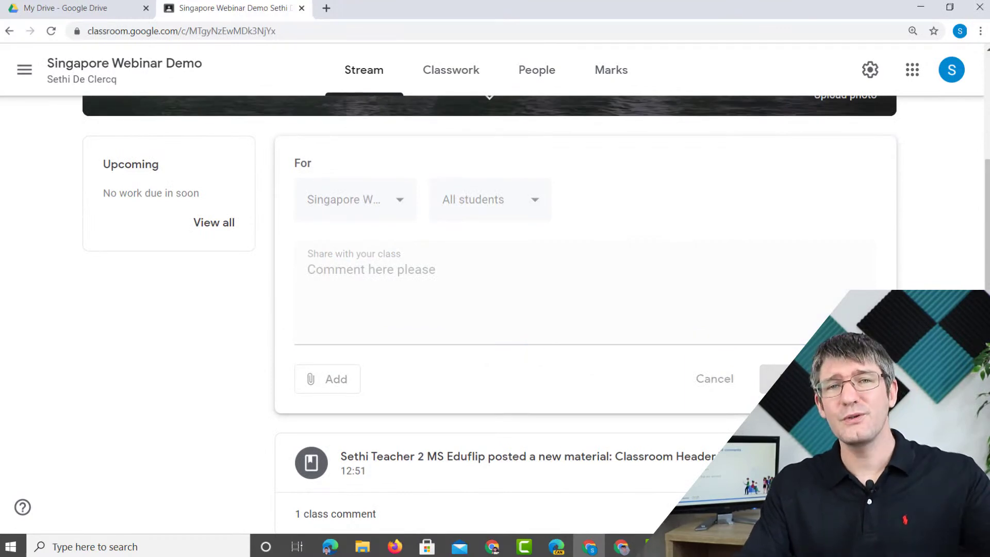
pyautogui.moveTo(622, 547)
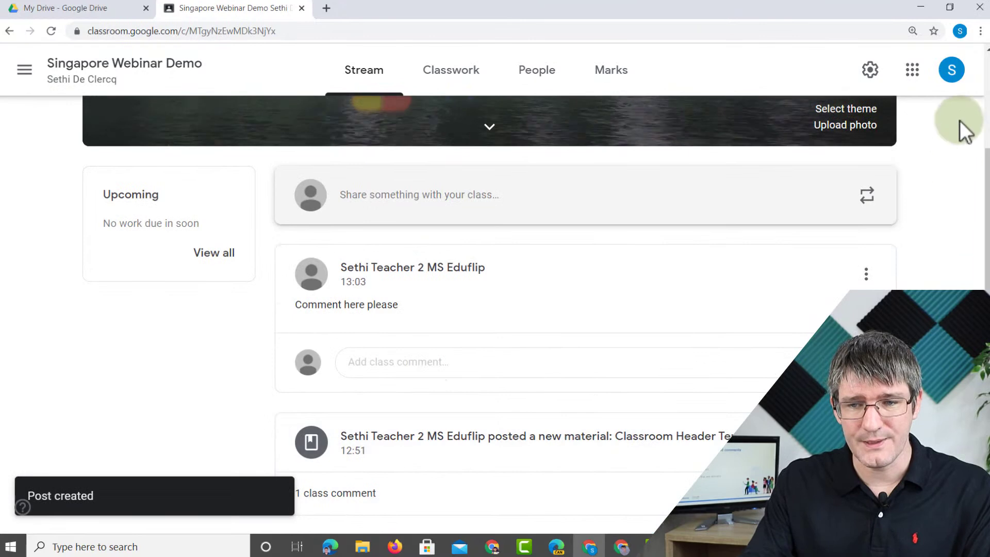
pyautogui.click(961, 30)
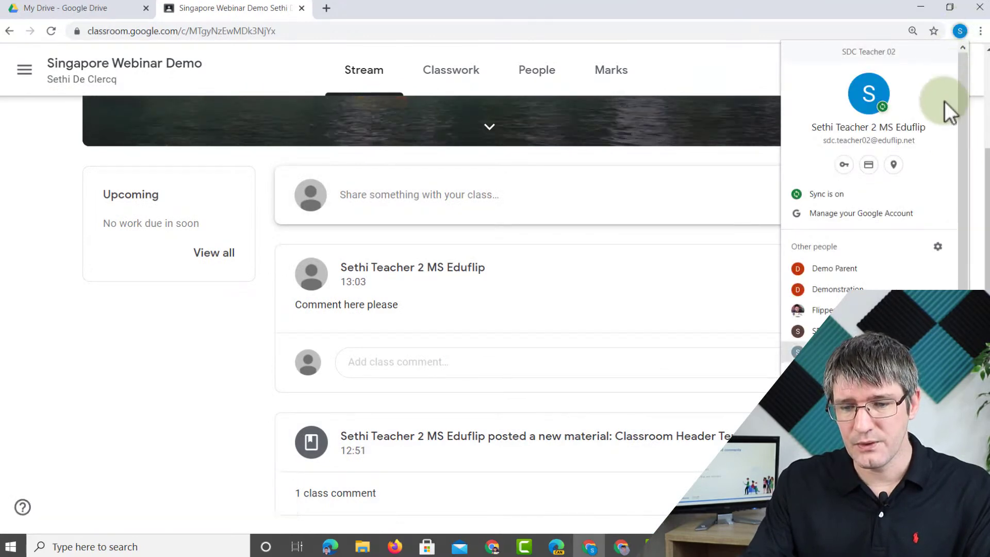
# - From the student's profile, add the class comment 'Yay cant wait' to the new post
pyautogui.click(825, 352)
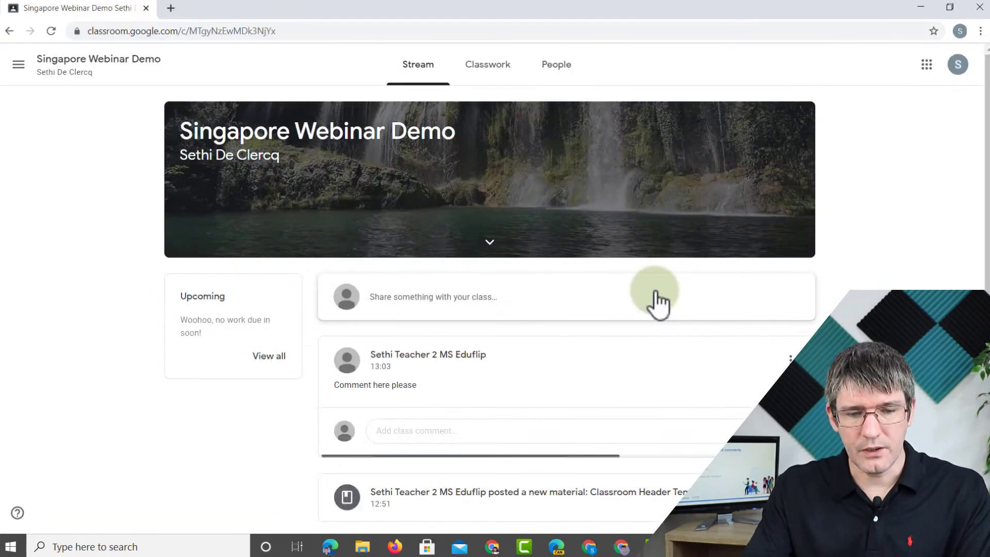
pyautogui.click(435, 432)
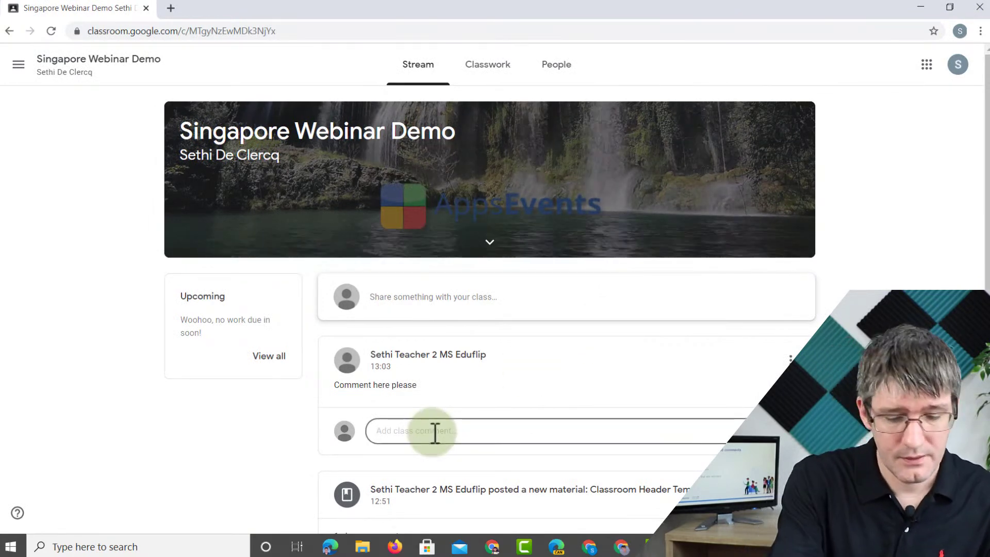
pyautogui.write('Yay cant wait')
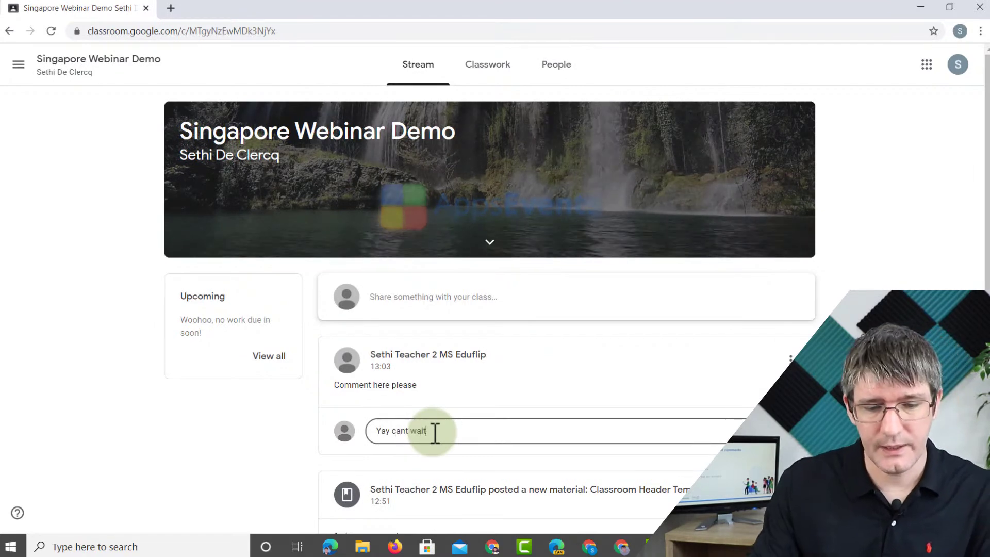
pyautogui.click(794, 431)
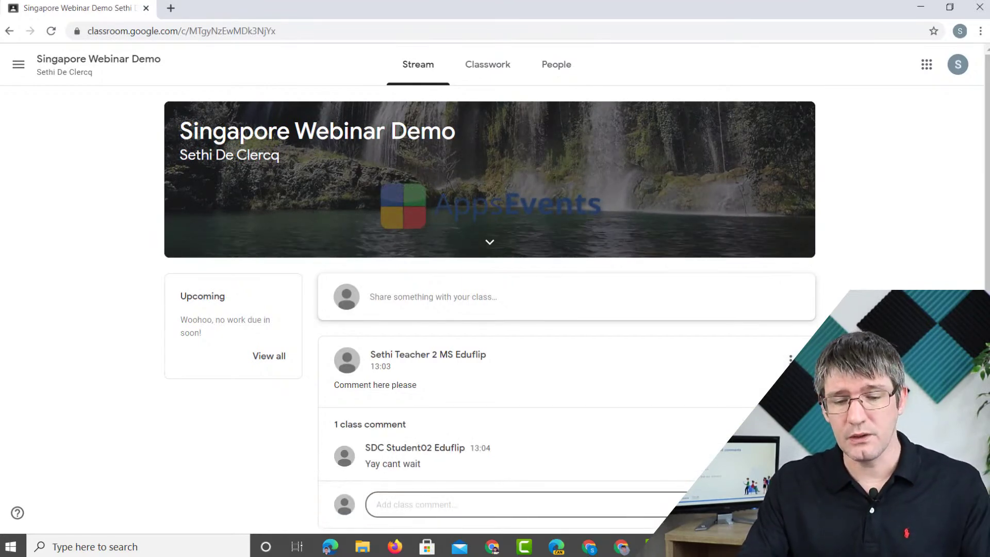
# - As the teacher, reply 'Great to see that' to the student's comment and expand the comments
pyautogui.click(589, 547)
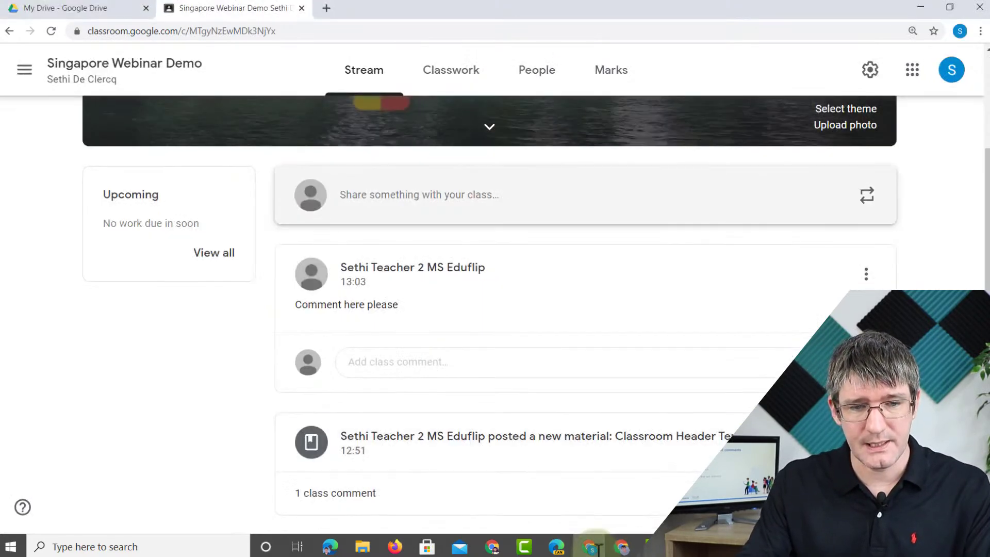
pyautogui.click(69, 50)
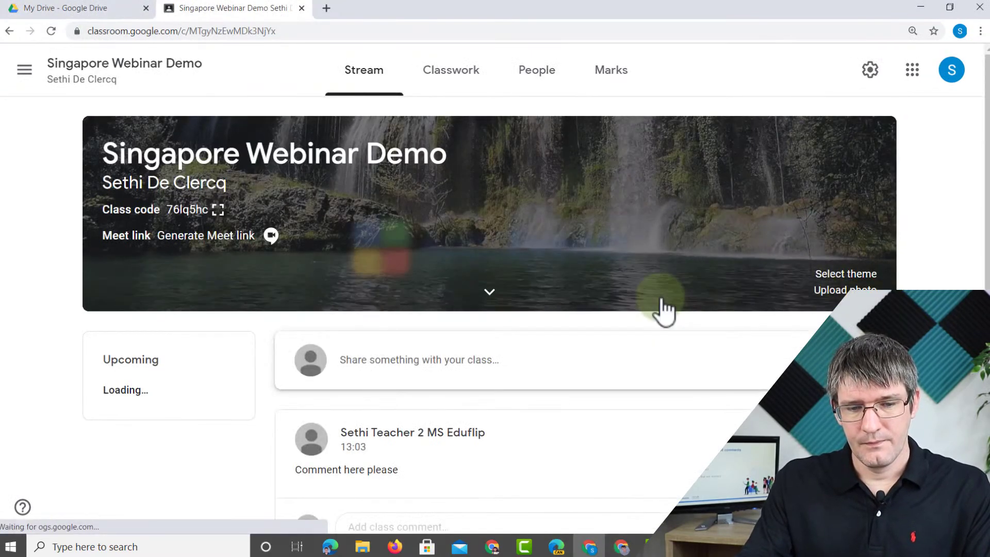
pyautogui.scroll(-3, 662, 306)
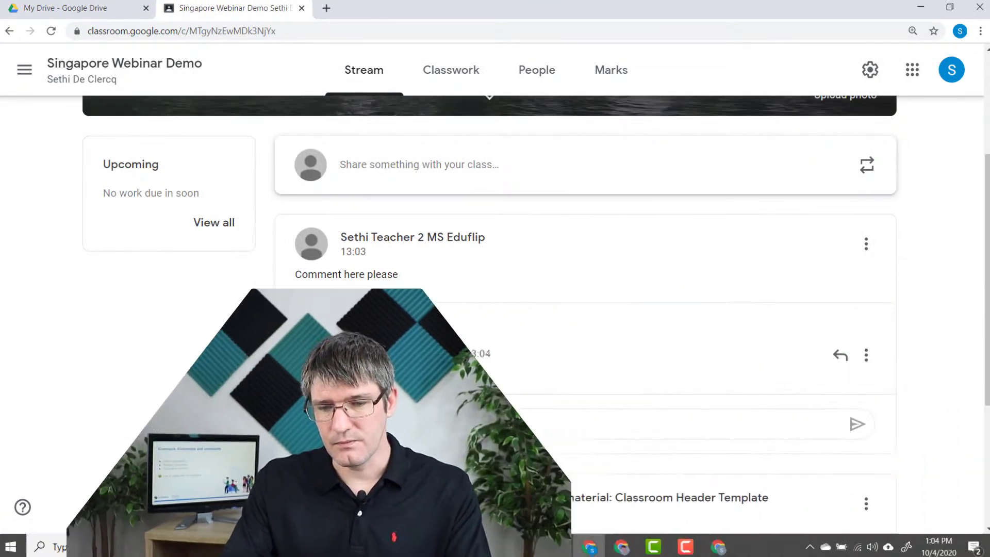
pyautogui.click(841, 367)
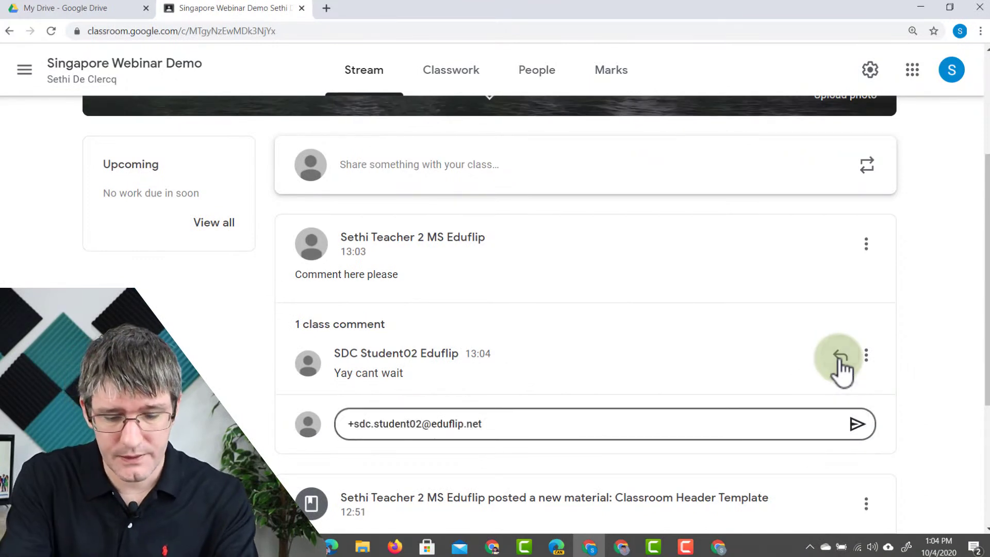
pyautogui.write('Great to see that')
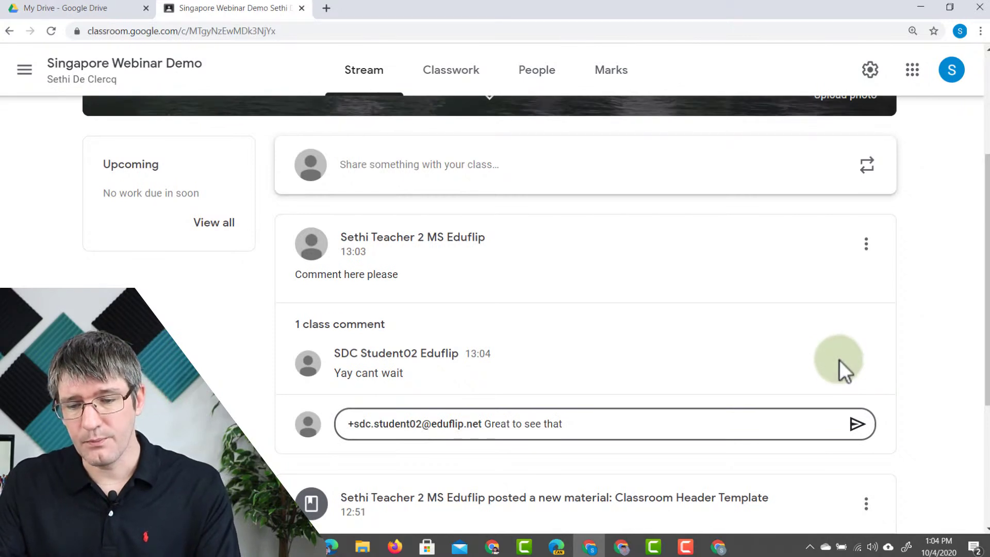
pyautogui.click(853, 427)
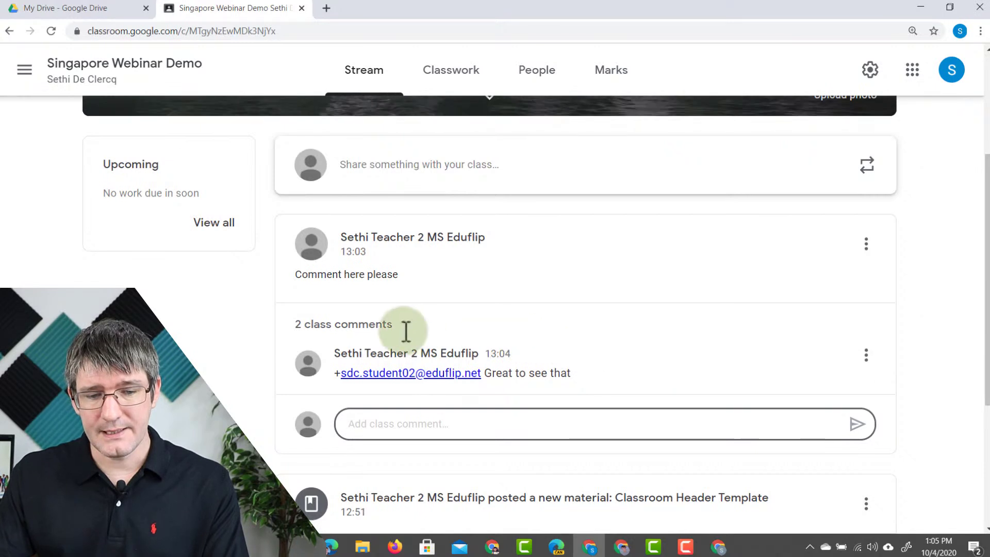
pyautogui.click(348, 331)
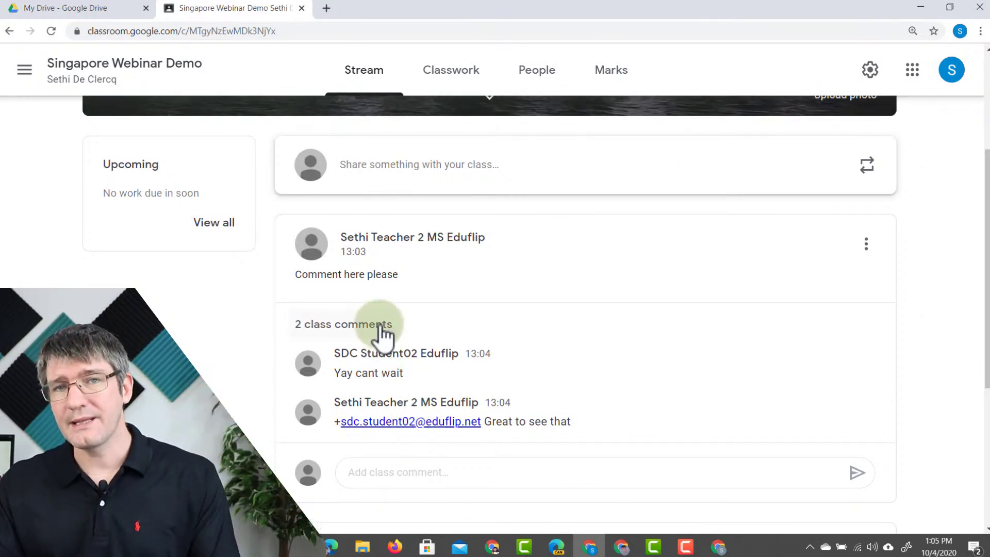
pyautogui.moveTo(868, 361)
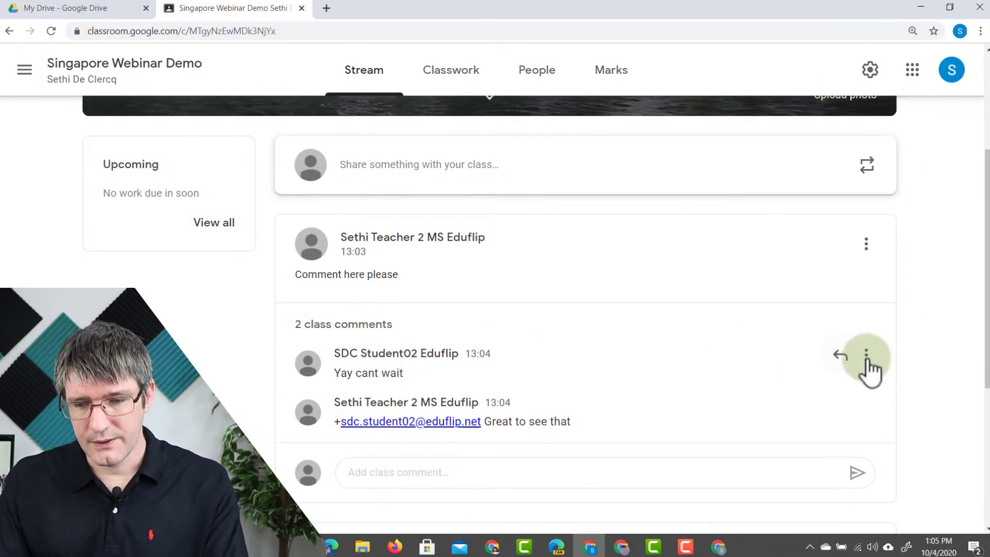
pyautogui.click(867, 359)
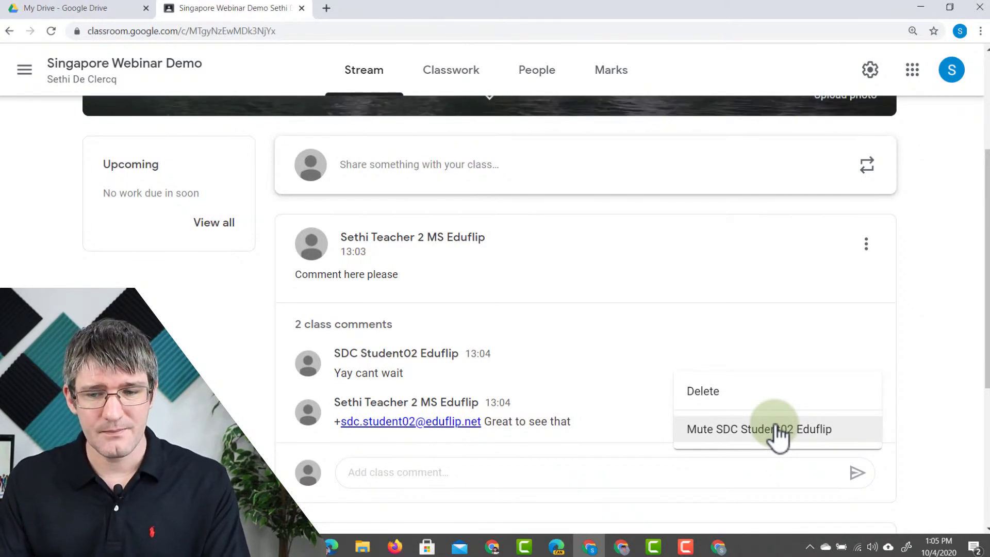
pyautogui.click(917, 306)
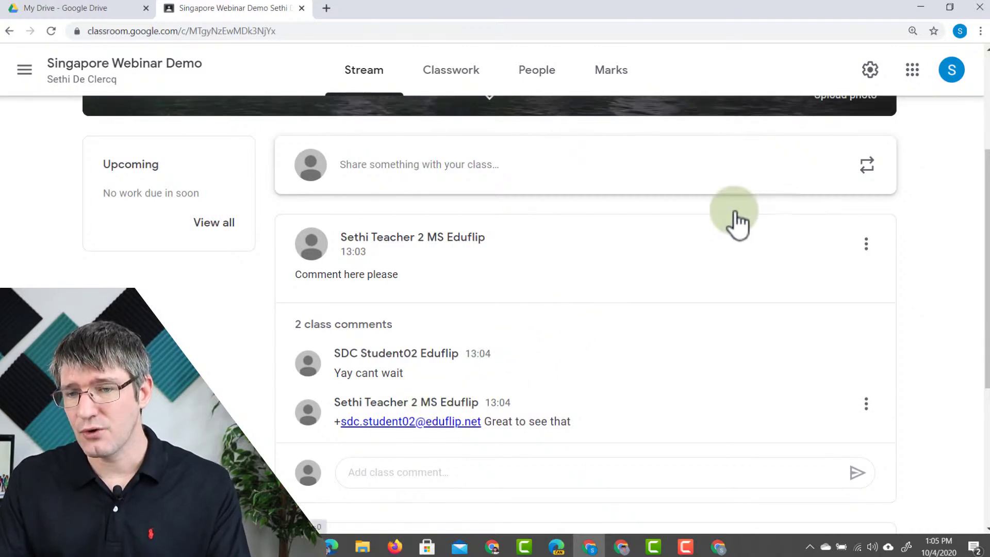
pyautogui.click(432, 330)
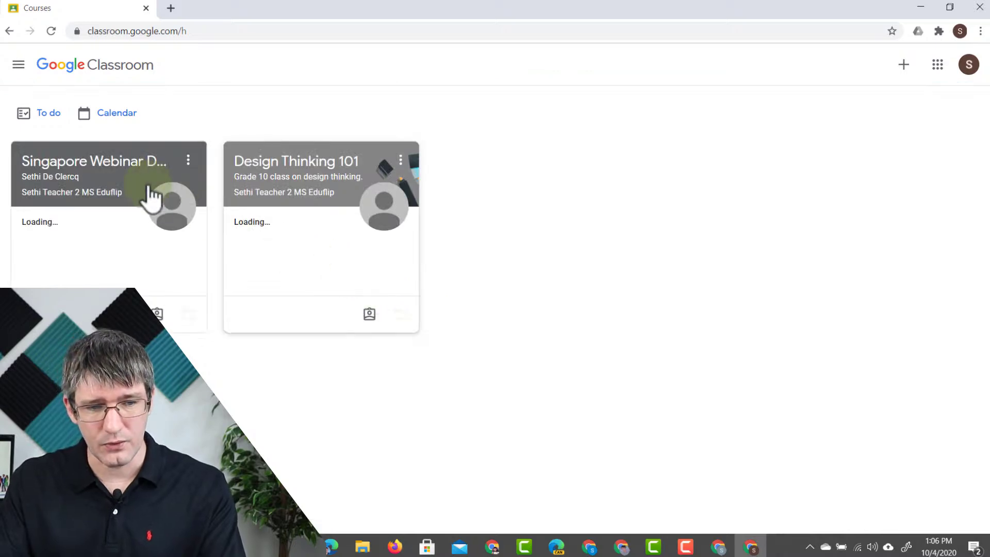
# - Open the Singapore Webinar Demo class and bring the teacher's window to the front
pyautogui.click(114, 166)
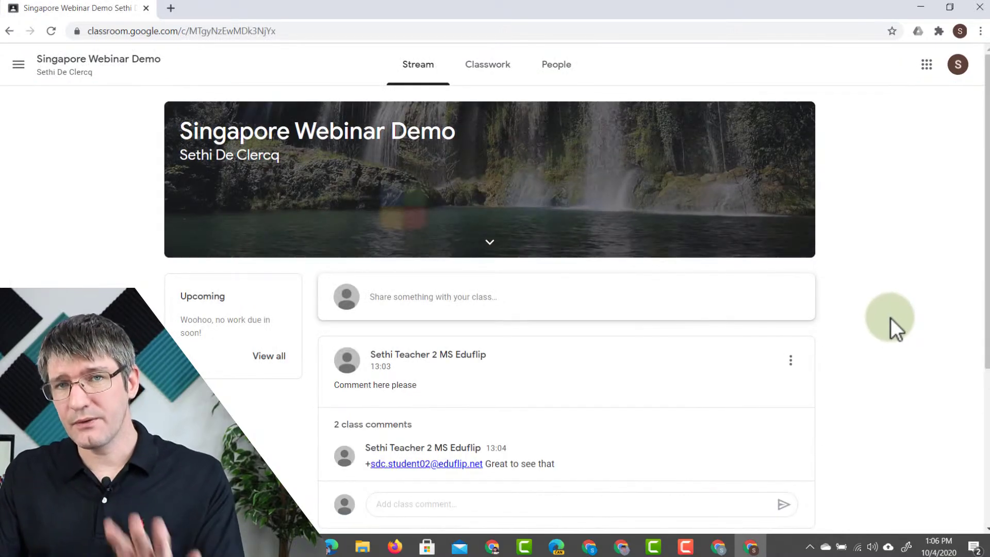
pyautogui.scroll(-1, 892, 319)
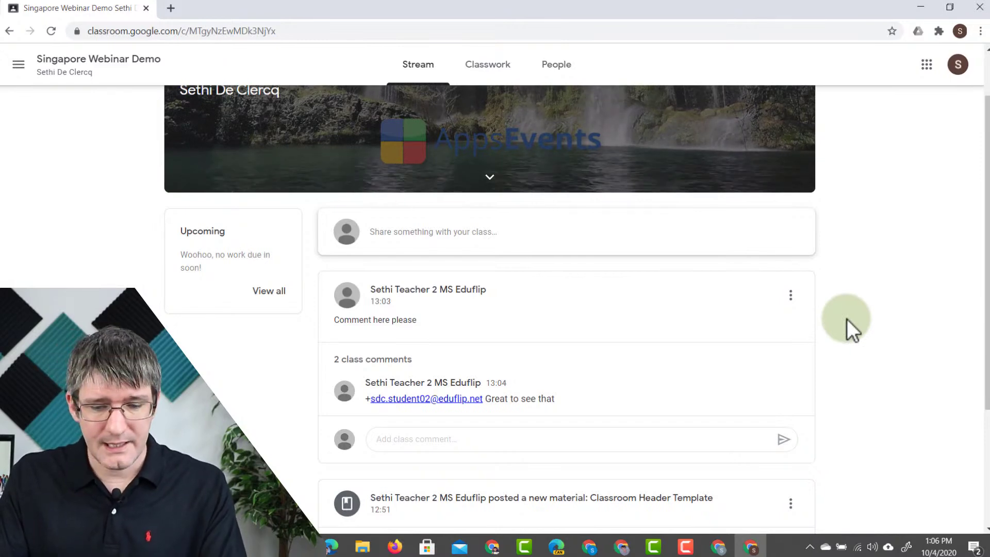
pyautogui.click(593, 548)
pyautogui.click(466, 77)
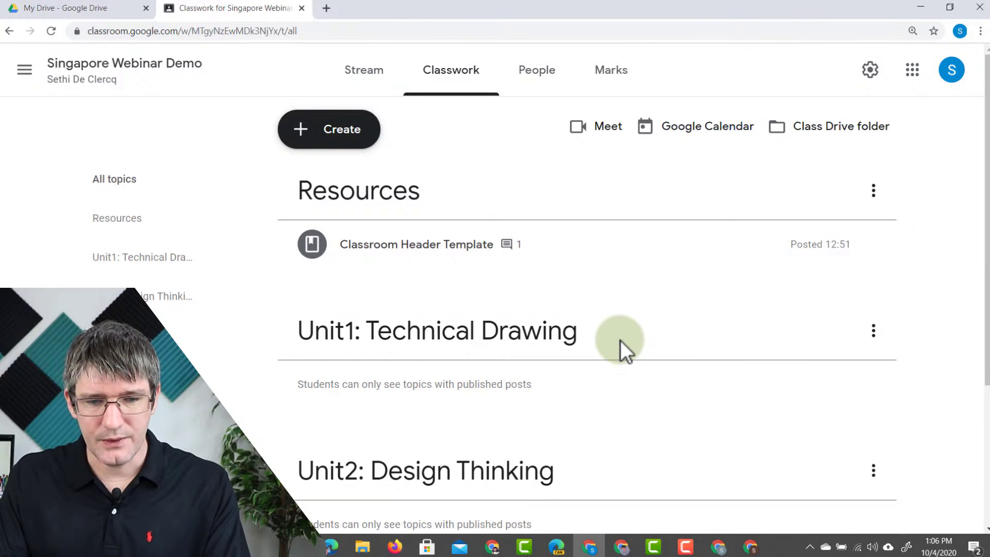
pyautogui.click(428, 251)
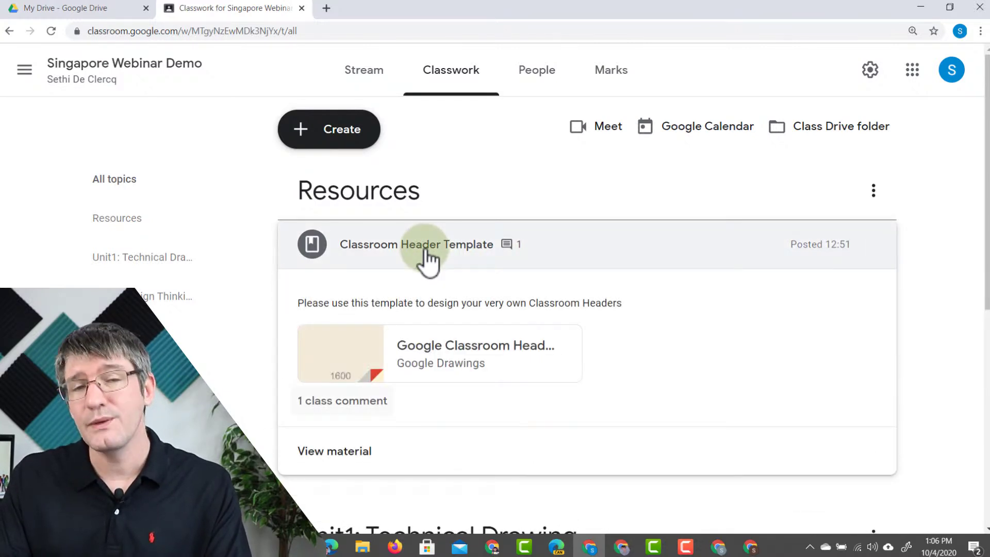
pyautogui.click(345, 405)
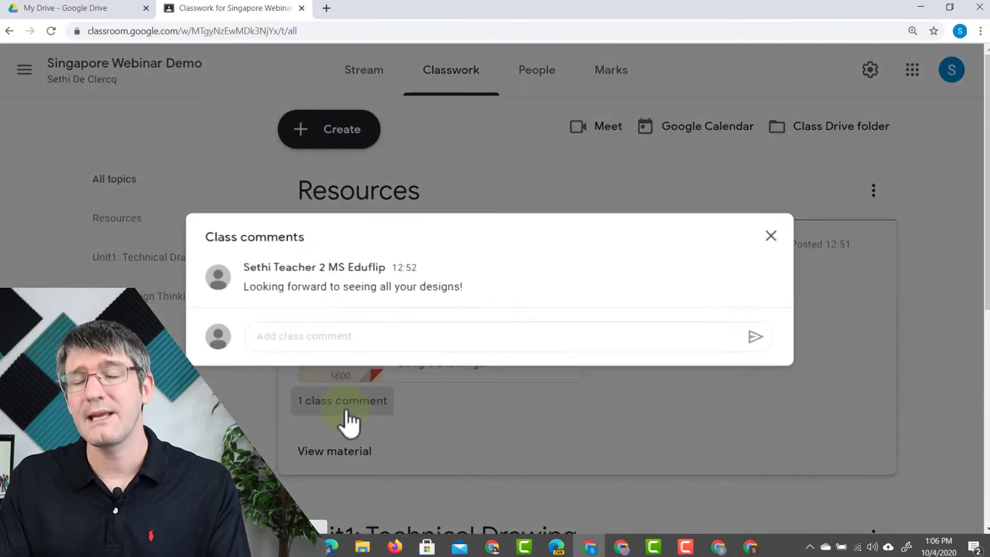
pyautogui.click(774, 238)
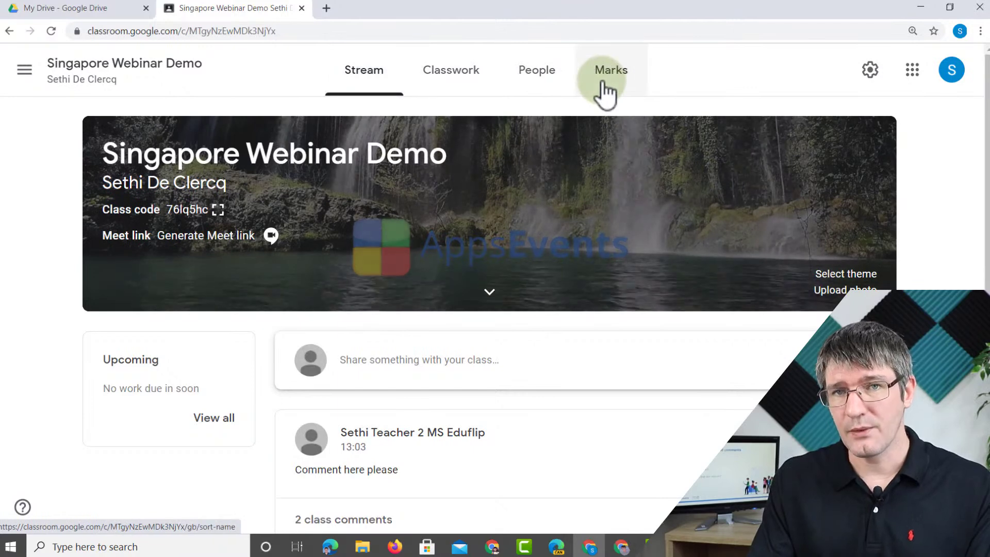
# - Start a new assignment from the teacher's Classwork page
pyautogui.hotkey('alt', 'Tab')
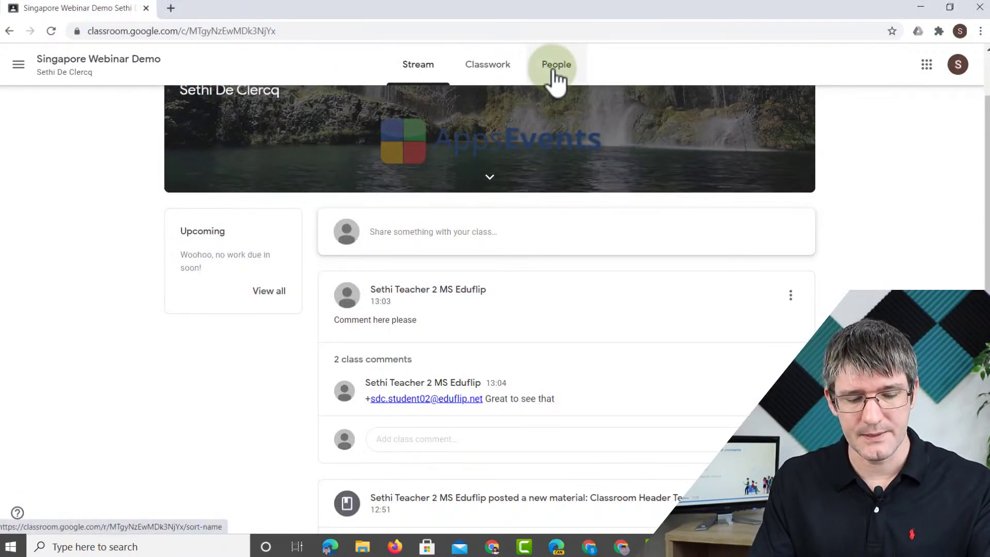
pyautogui.hotkey('alt', 'Tab')
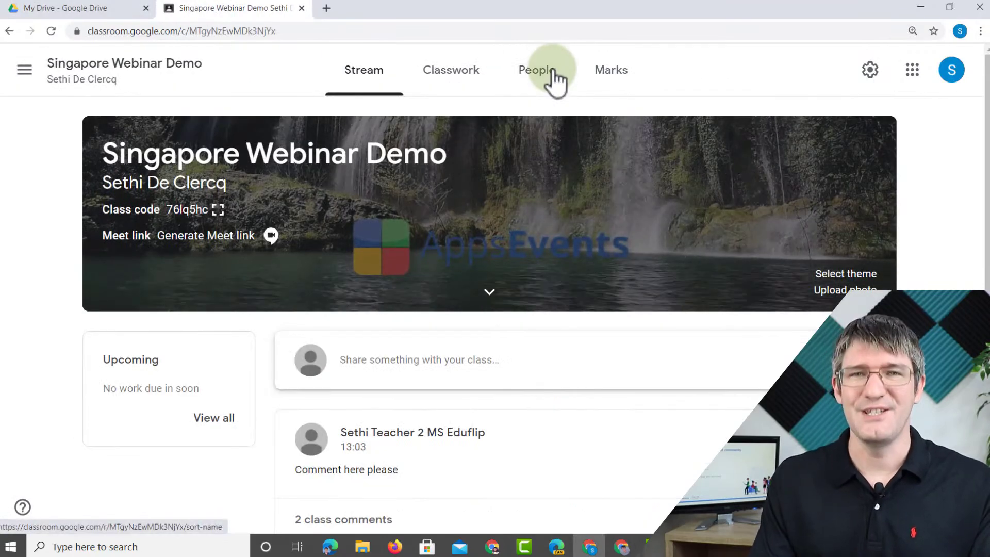
pyautogui.click(447, 76)
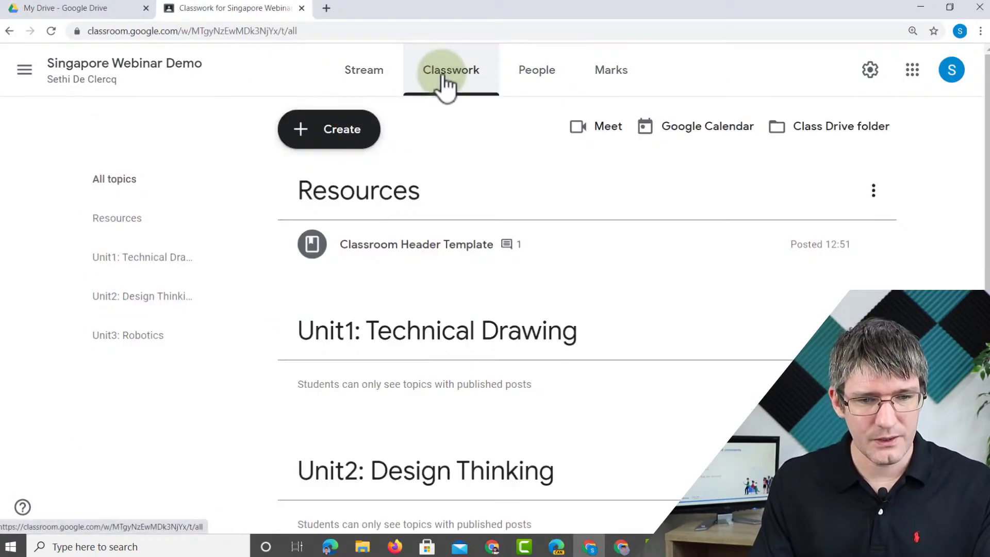
pyautogui.click(341, 133)
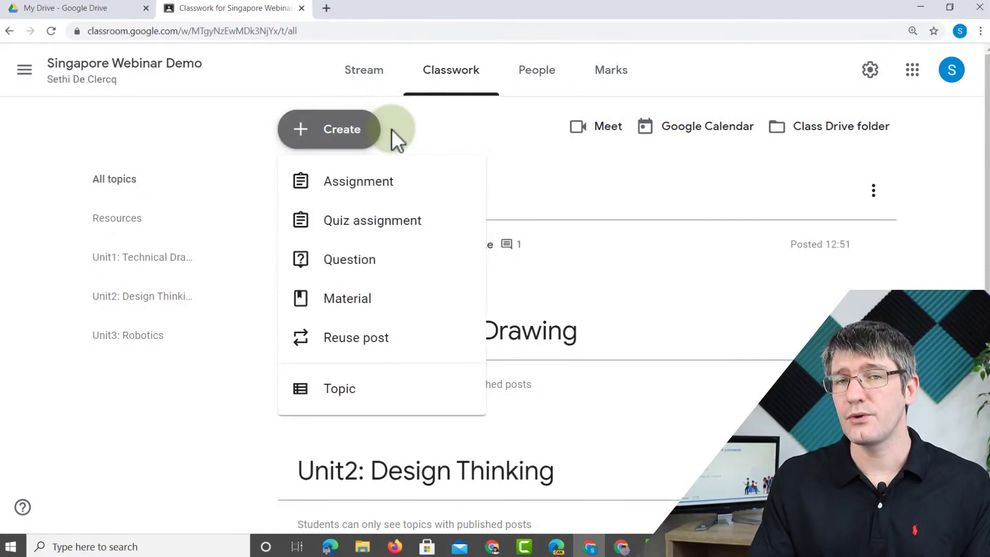
pyautogui.click(383, 192)
# - Title it 'Your Technical drawing' with instructions 'Please create and submit your drawing'
pyautogui.click(193, 148)
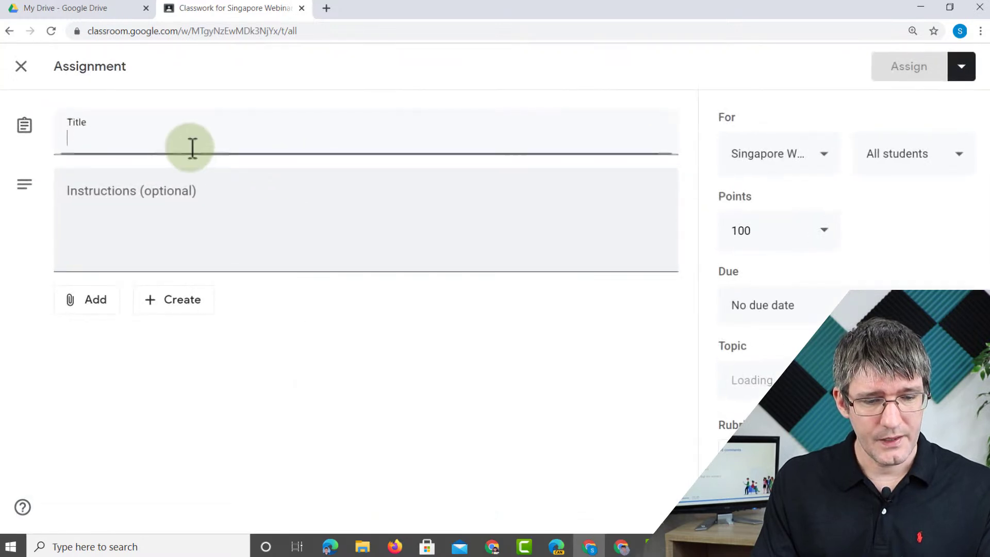
pyautogui.click(158, 141)
pyautogui.write('Your Te')
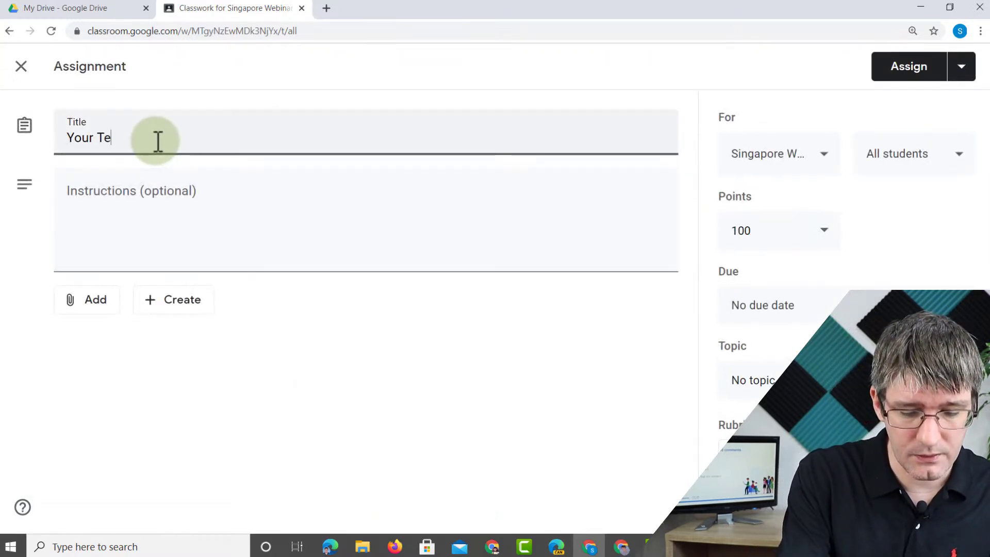
pyautogui.write('chnical drawing')
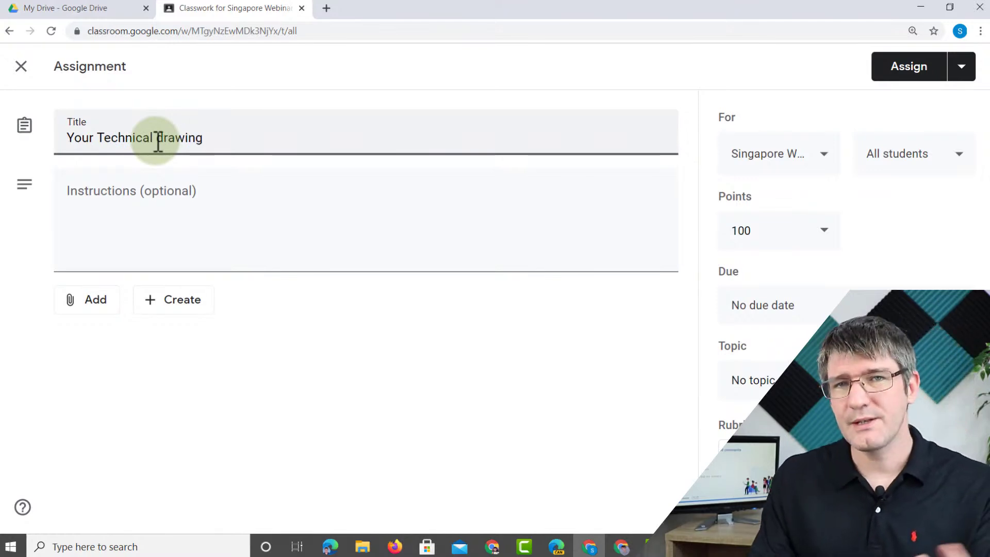
pyautogui.click(241, 216)
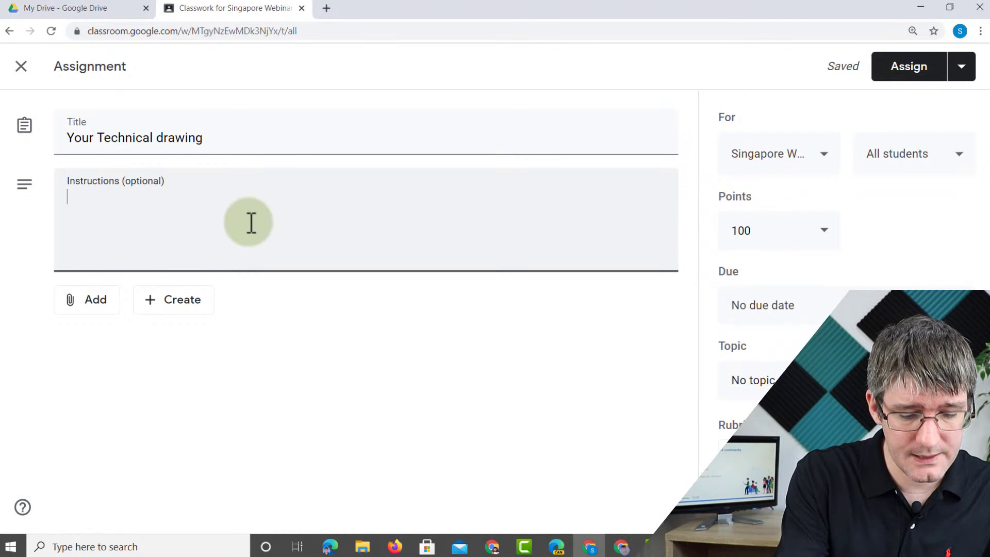
pyautogui.write('Please cre')
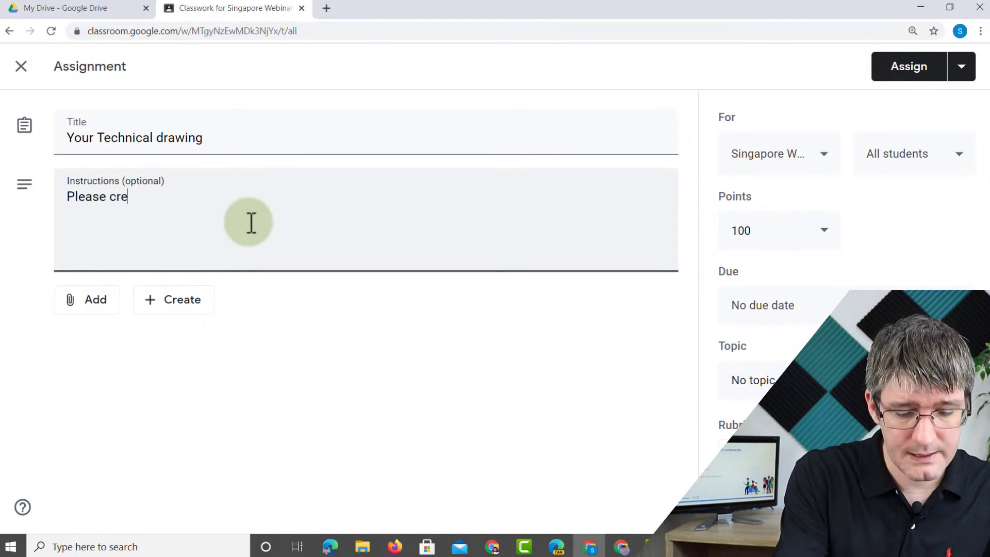
pyautogui.write('ate and sub')
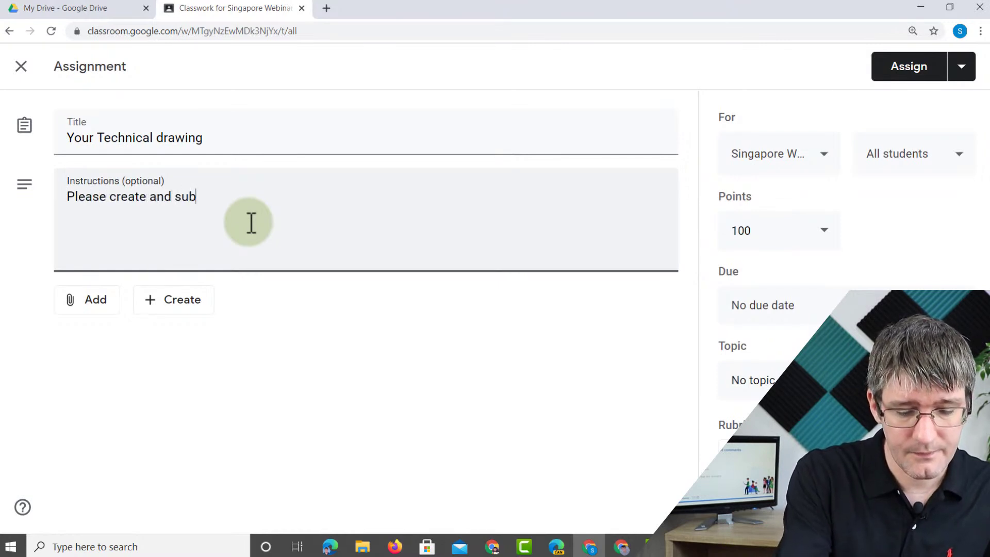
pyautogui.write('mit your drawing')
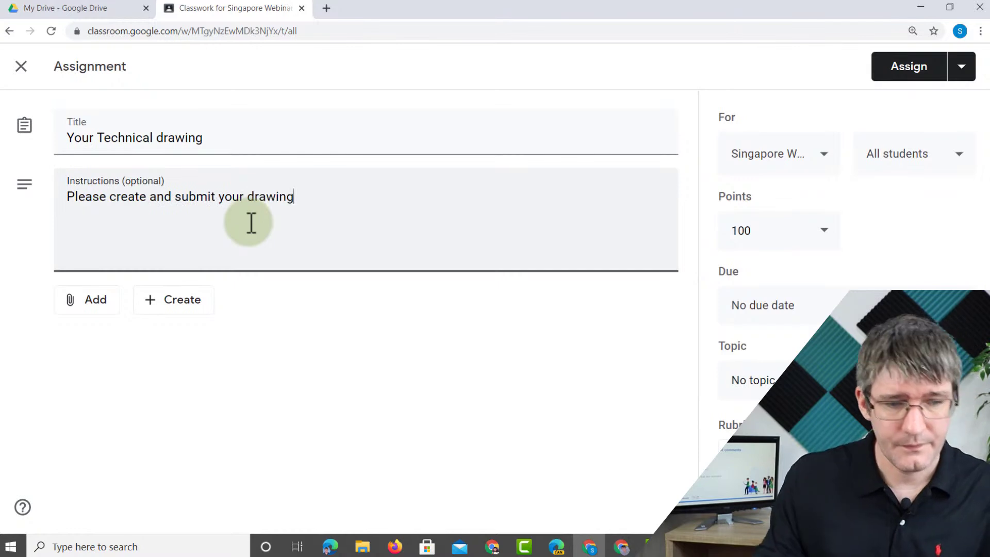
# - Attach 'Prototype Design' from Google Drive, set to make a copy for each student
pyautogui.click(92, 306)
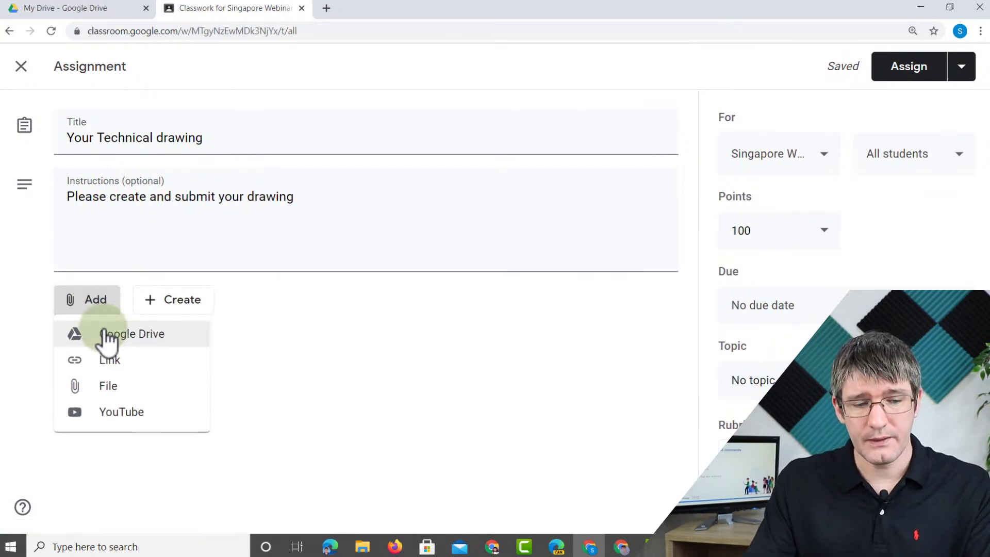
pyautogui.click(149, 338)
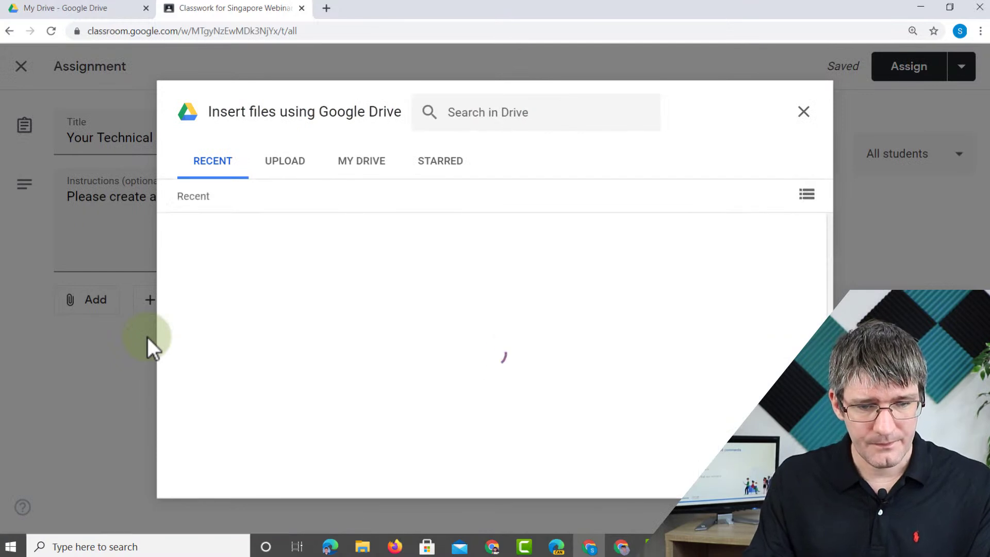
pyautogui.scroll(-4, 147, 337)
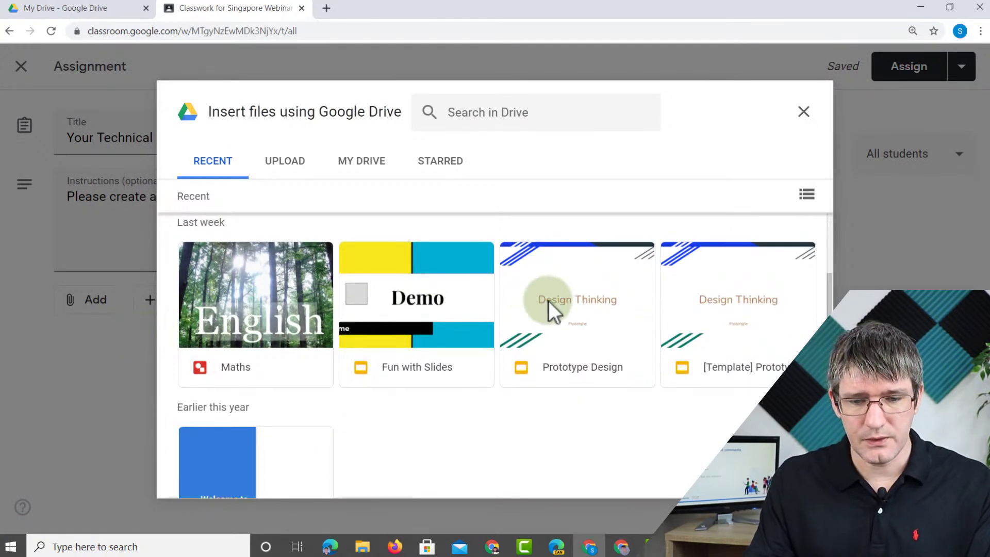
pyautogui.click(584, 303)
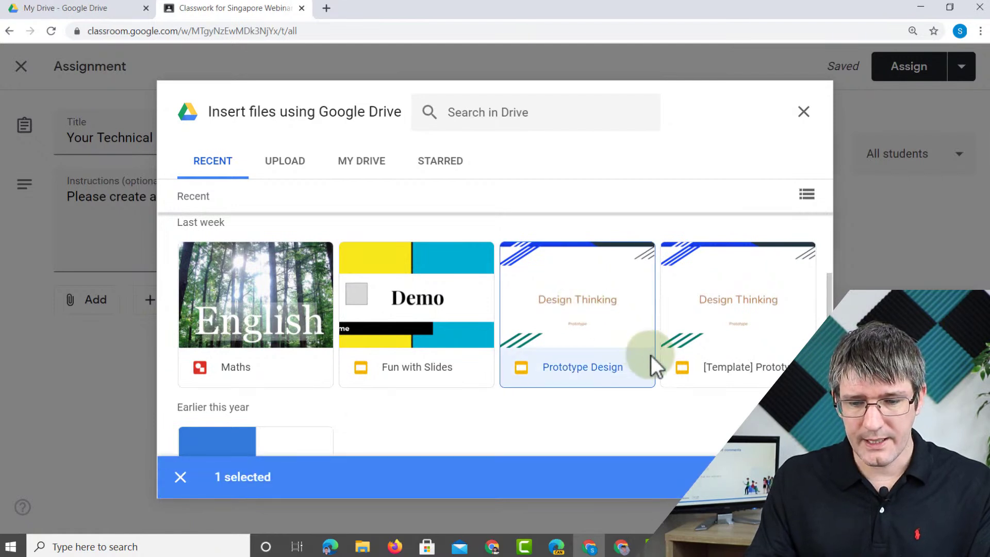
pyautogui.click(792, 477)
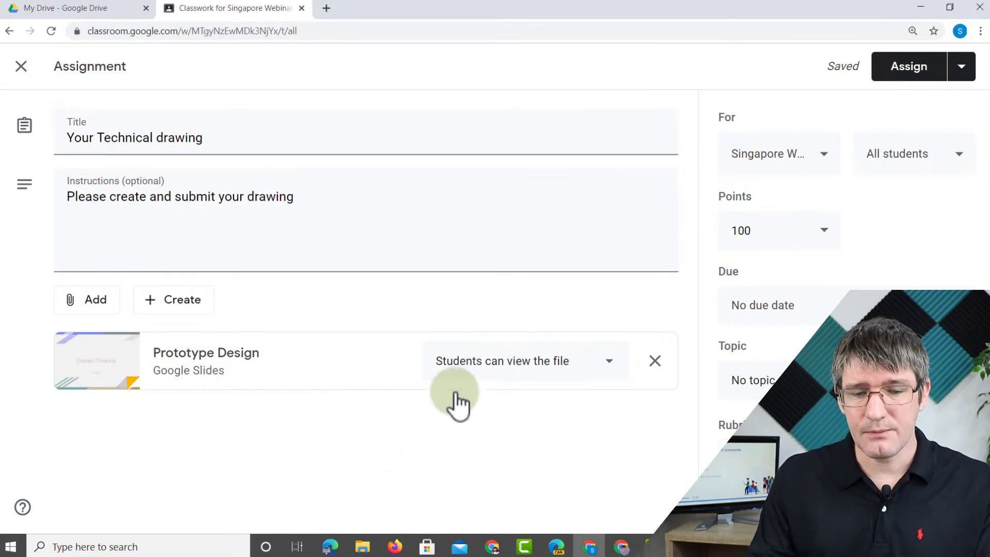
pyautogui.click(517, 363)
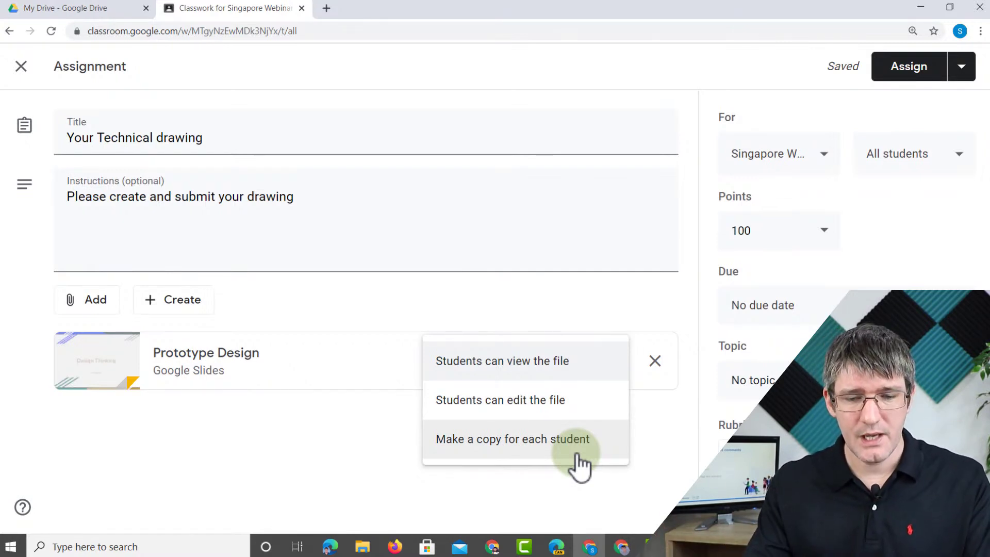
pyautogui.click(579, 459)
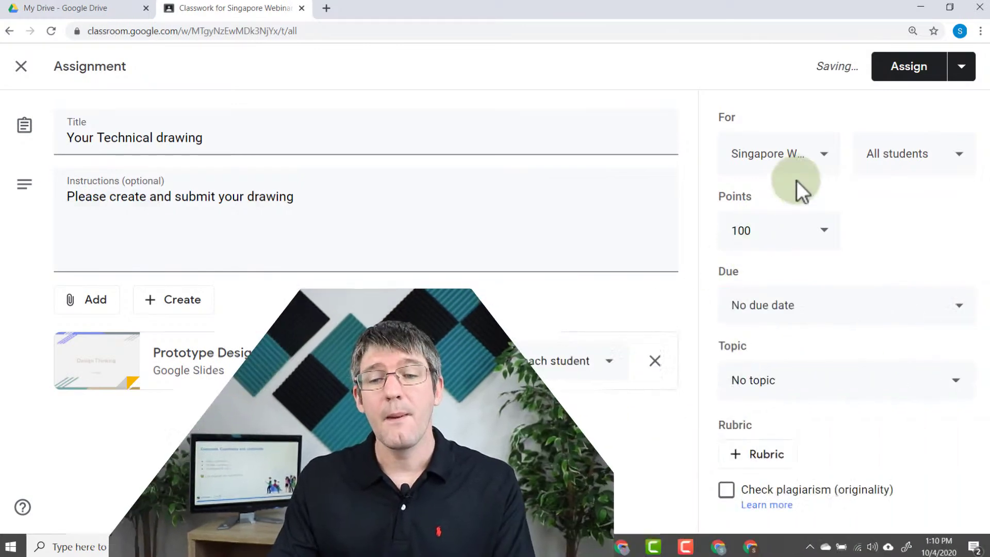
# - Review the recipients, keeping only this class and all its students
pyautogui.click(825, 154)
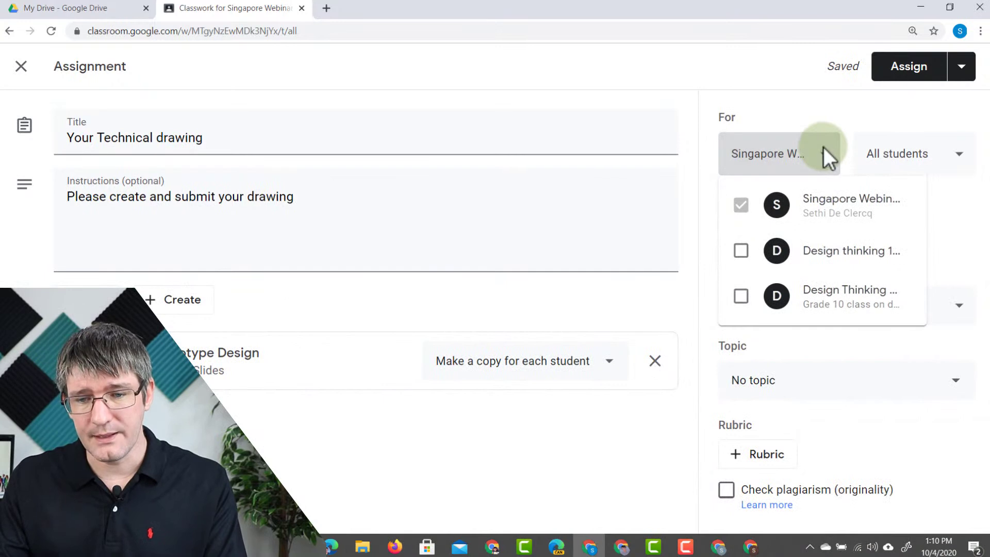
pyautogui.click(743, 258)
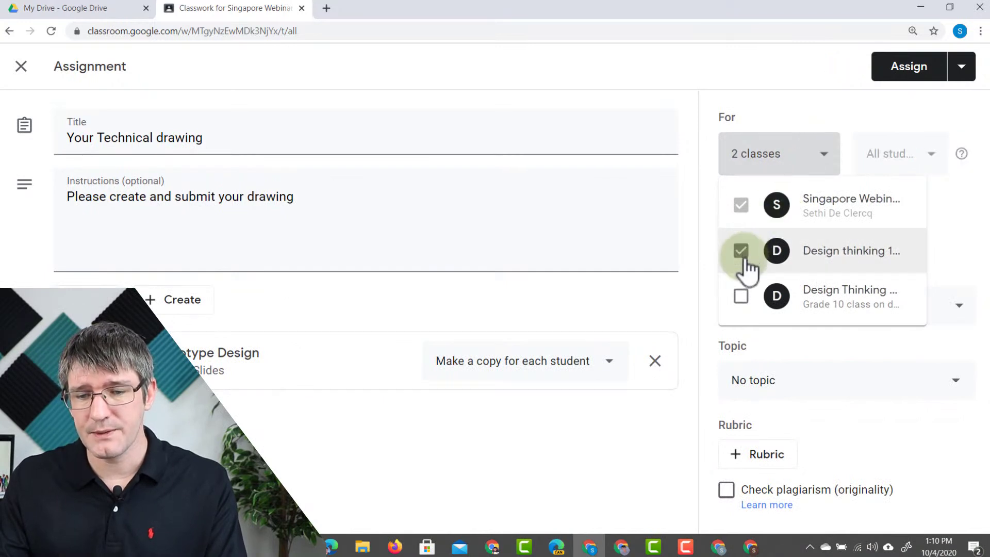
pyautogui.click(743, 305)
pyautogui.click(740, 264)
pyautogui.click(743, 295)
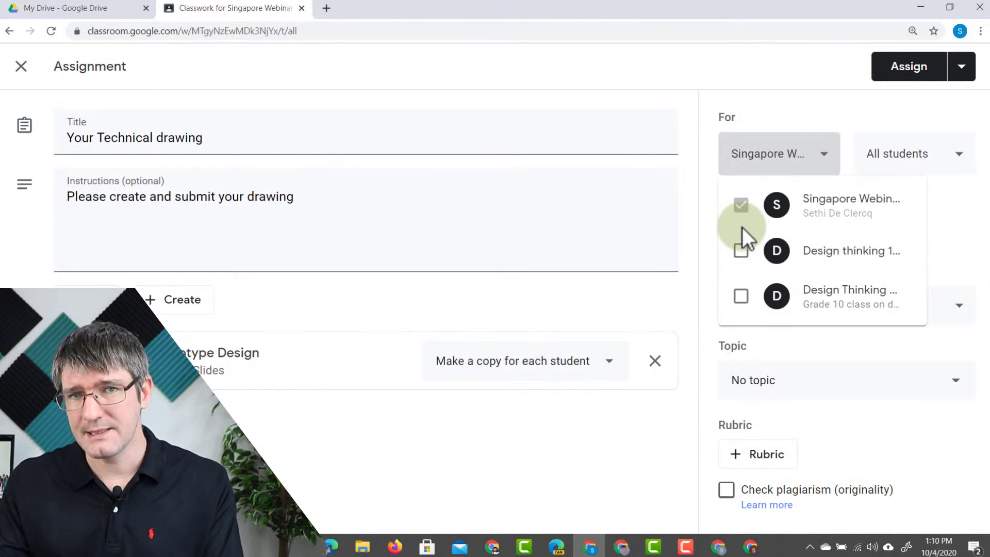
pyautogui.click(949, 192)
pyautogui.click(936, 167)
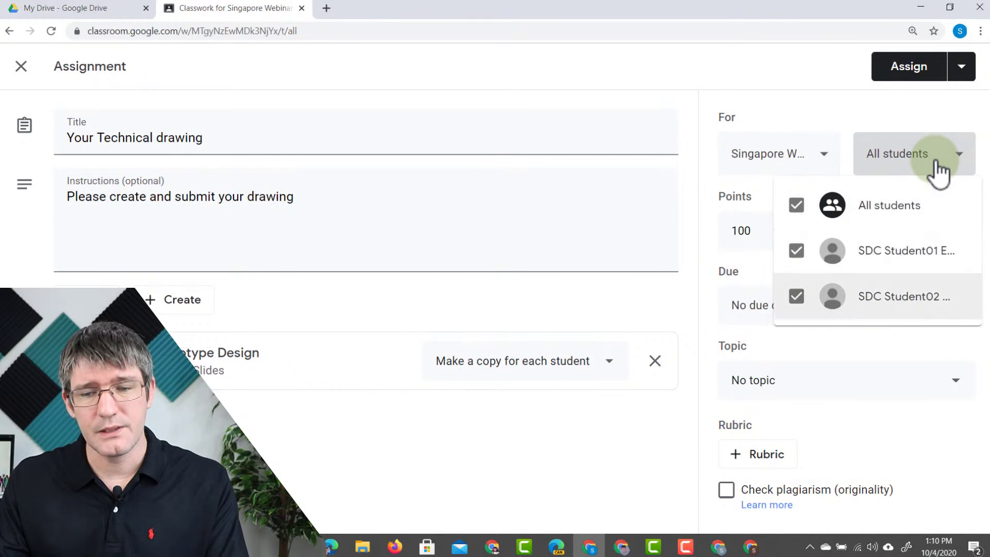
pyautogui.click(869, 105)
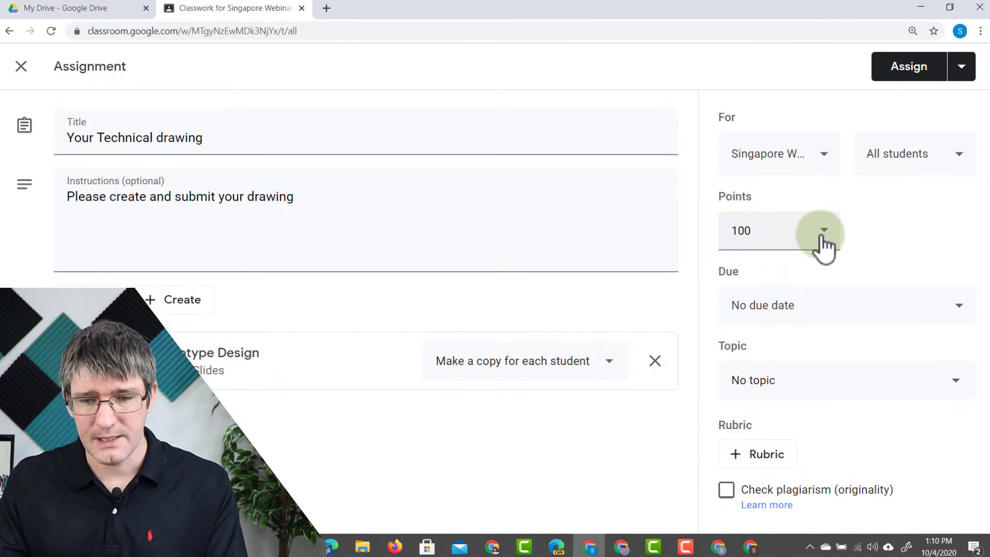
# - Change the assignment's points from 100 to 200
pyautogui.click(823, 232)
pyautogui.moveTo(751, 231); pyautogui.dragTo(703, 238)
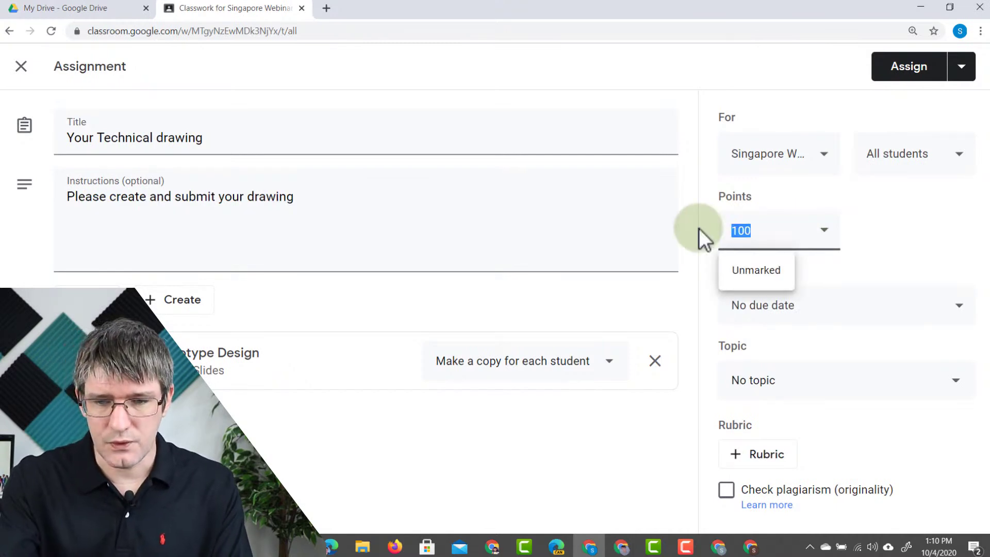
pyautogui.write('200')
pyautogui.click(985, 229)
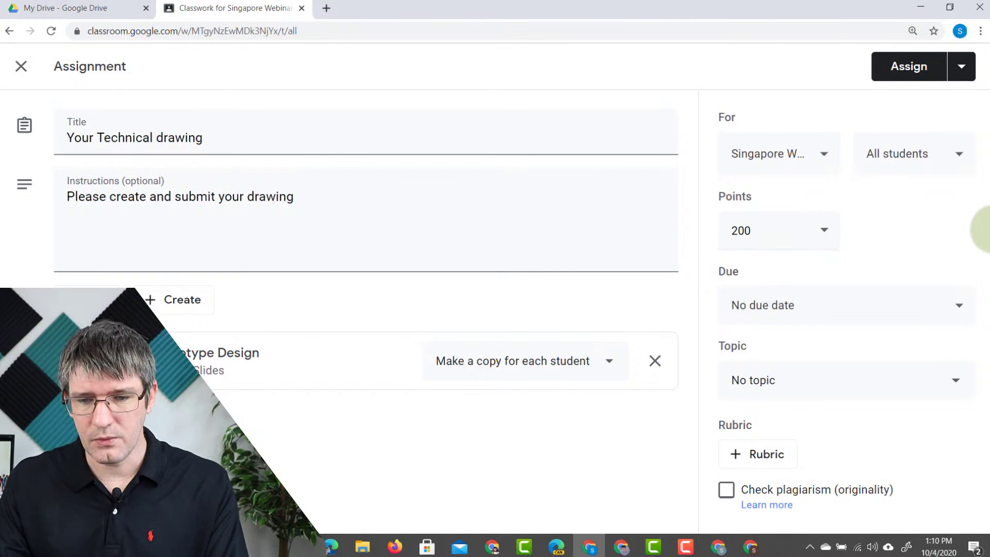
# - Set the due date to 20 Oct and file it under Unit1: Technical Drawing
pyautogui.click(807, 309)
pyautogui.click(835, 367)
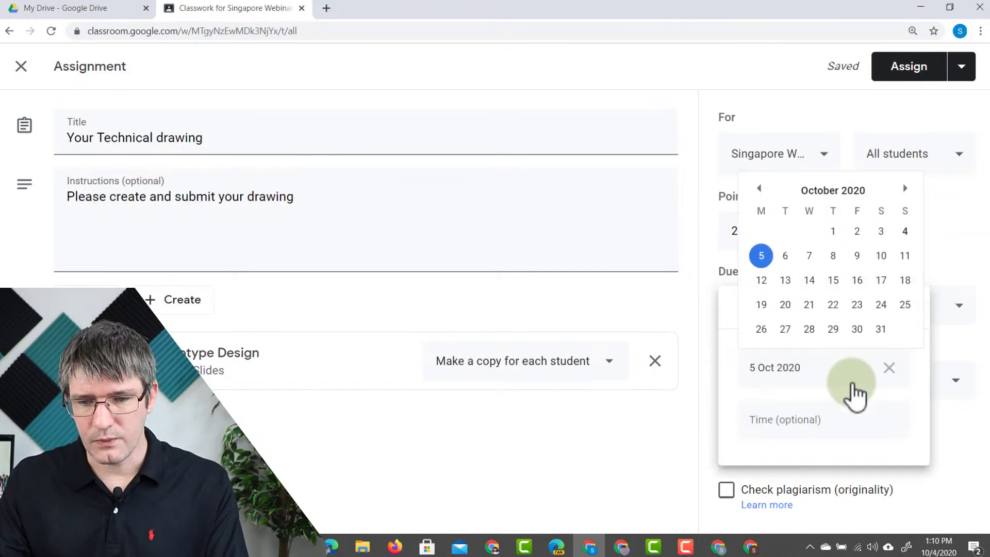
pyautogui.click(785, 305)
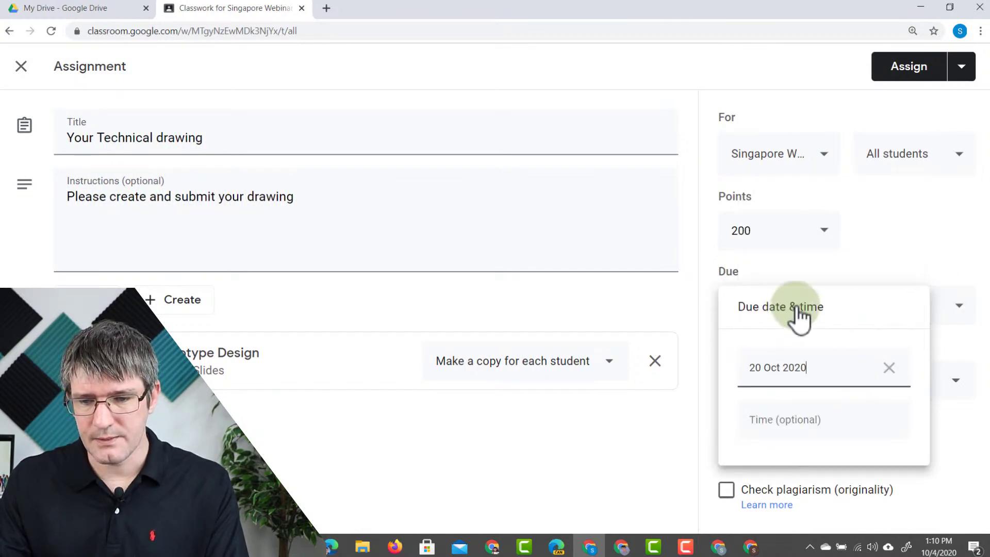
pyautogui.click(900, 250)
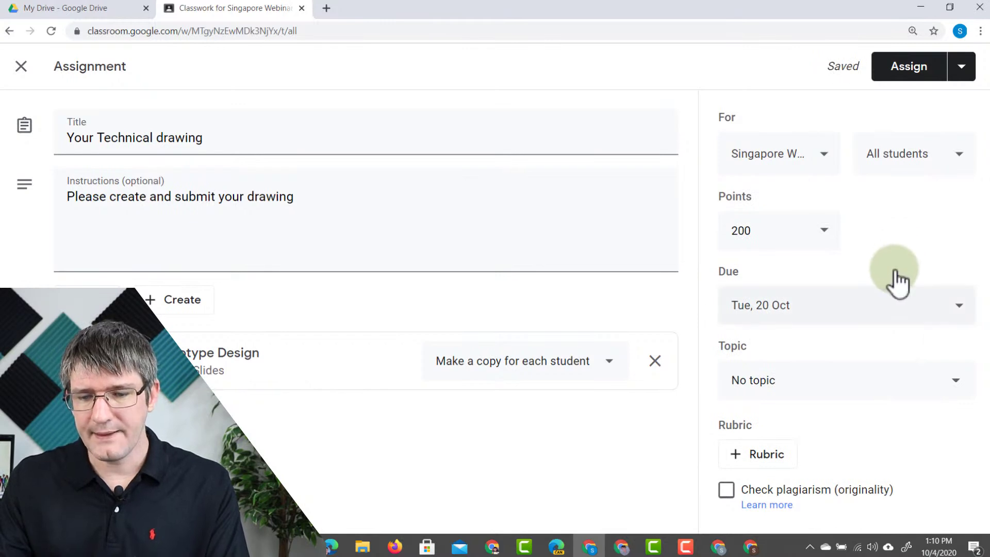
pyautogui.click(867, 390)
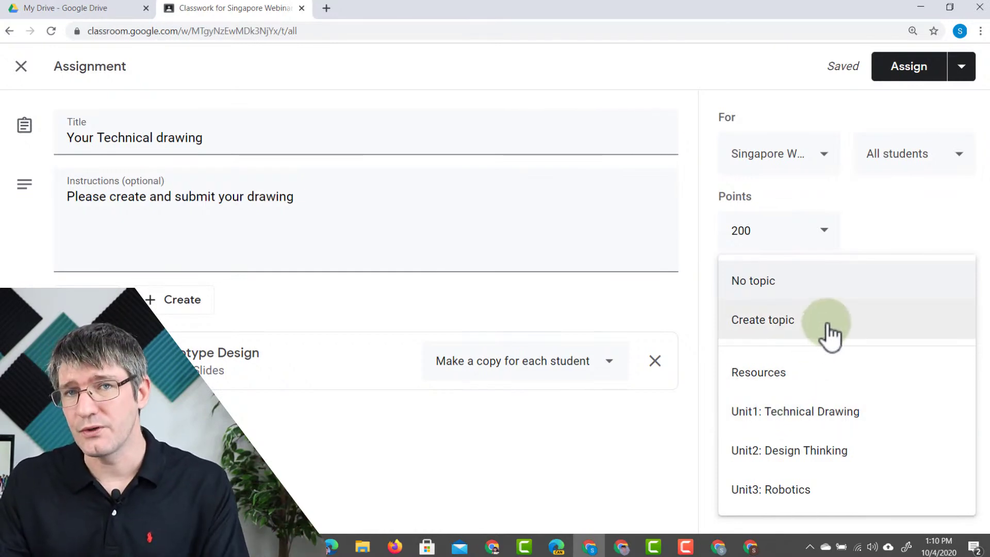
pyautogui.click(813, 418)
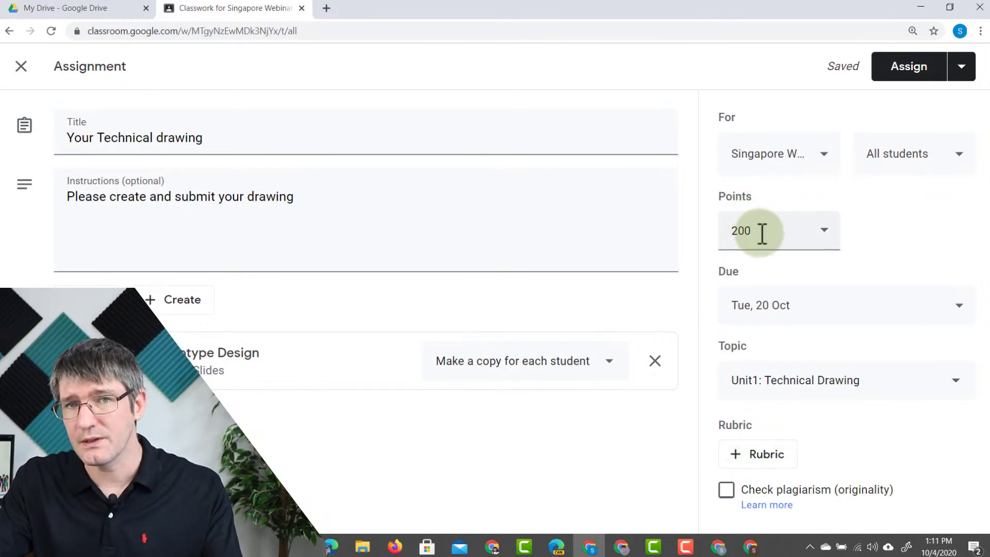
# - Create a new rubric from scratch, keep scoring on, and start the 'Presentation' criterion title
pyautogui.click(770, 459)
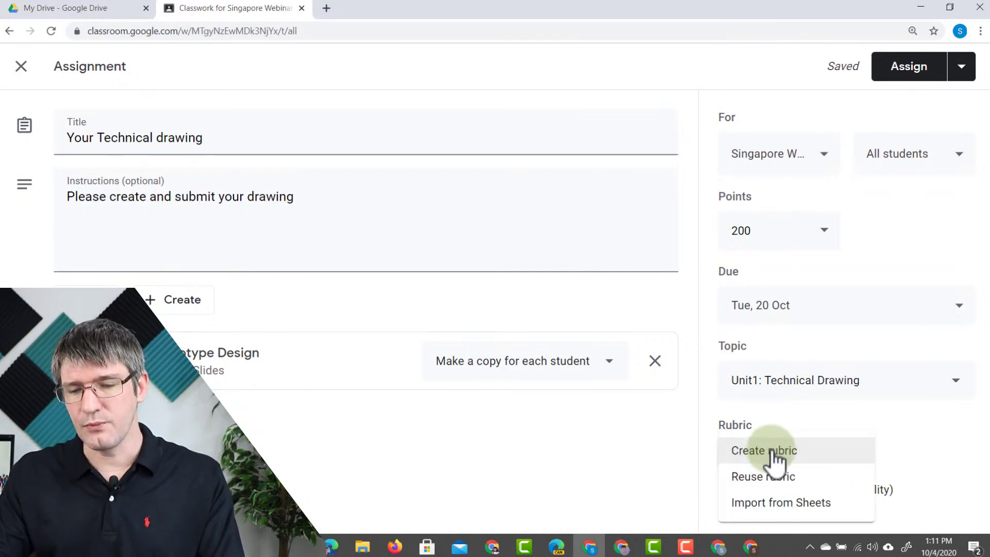
pyautogui.click(778, 455)
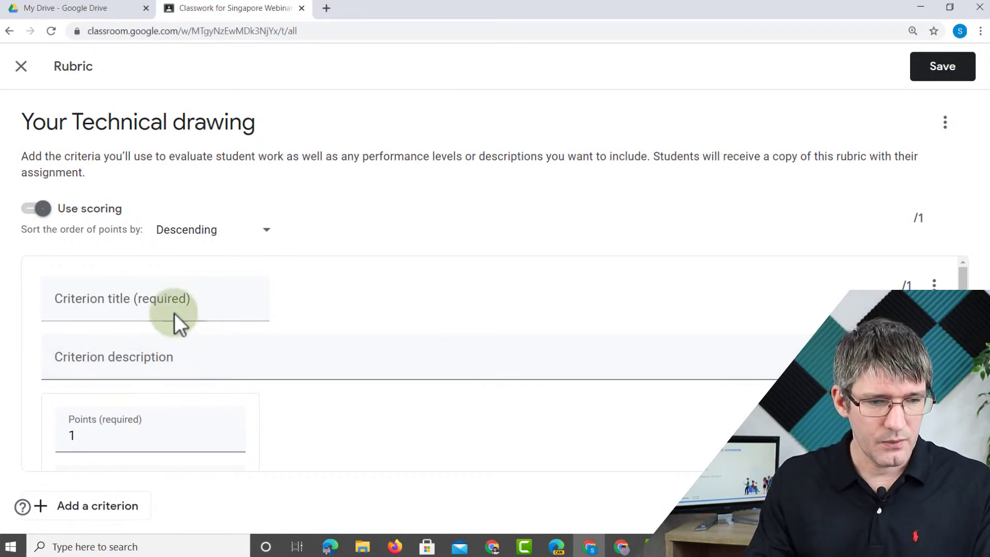
pyautogui.click(42, 206)
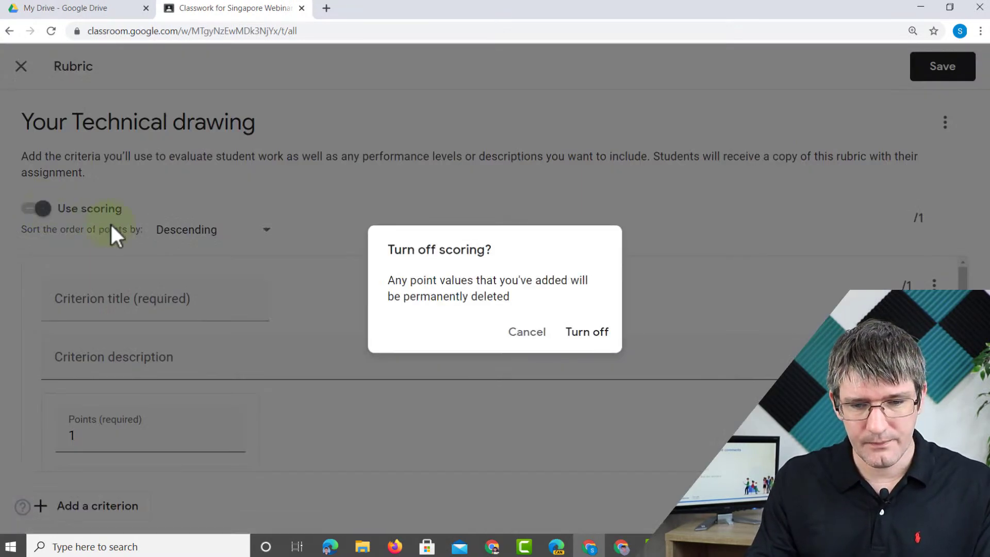
pyautogui.click(533, 335)
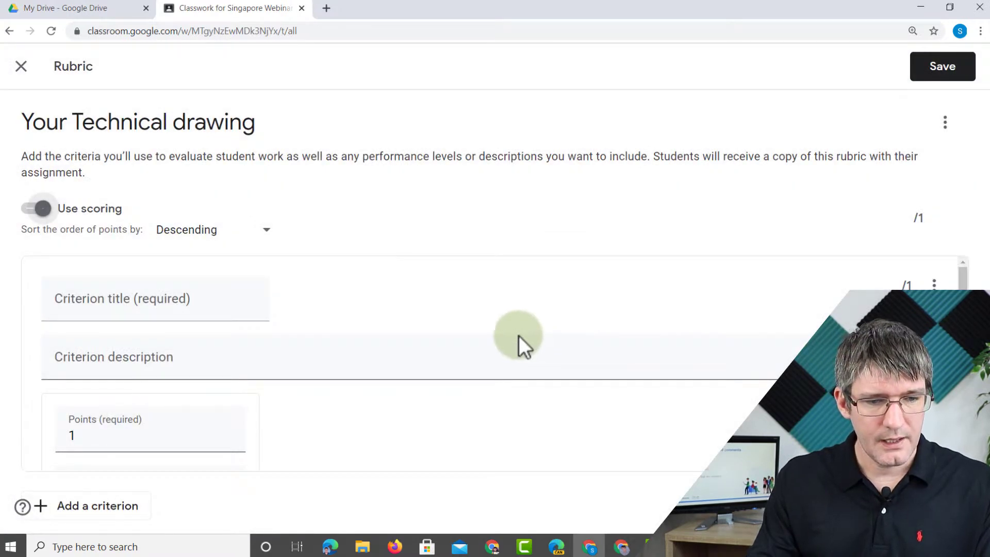
pyautogui.click(81, 306)
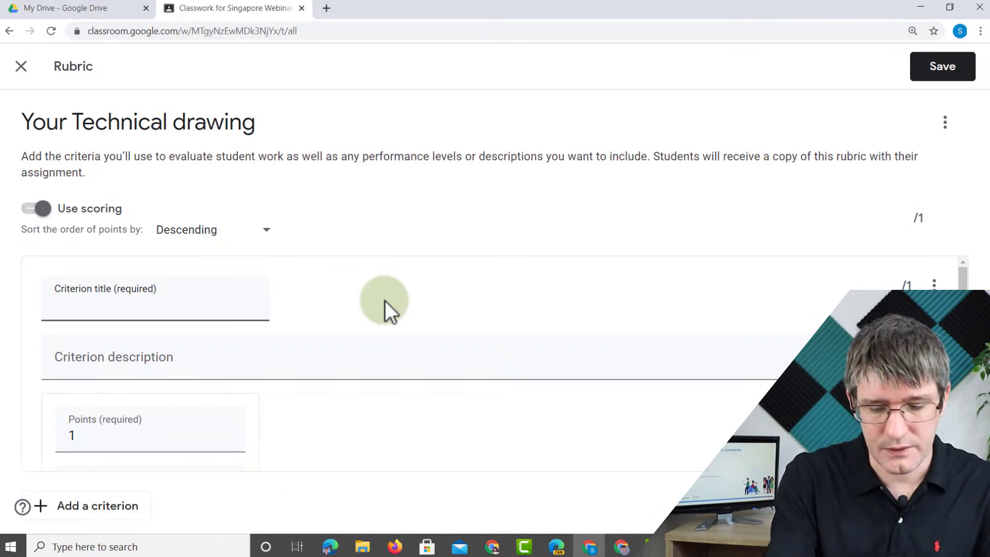
pyautogui.write('Presentation')
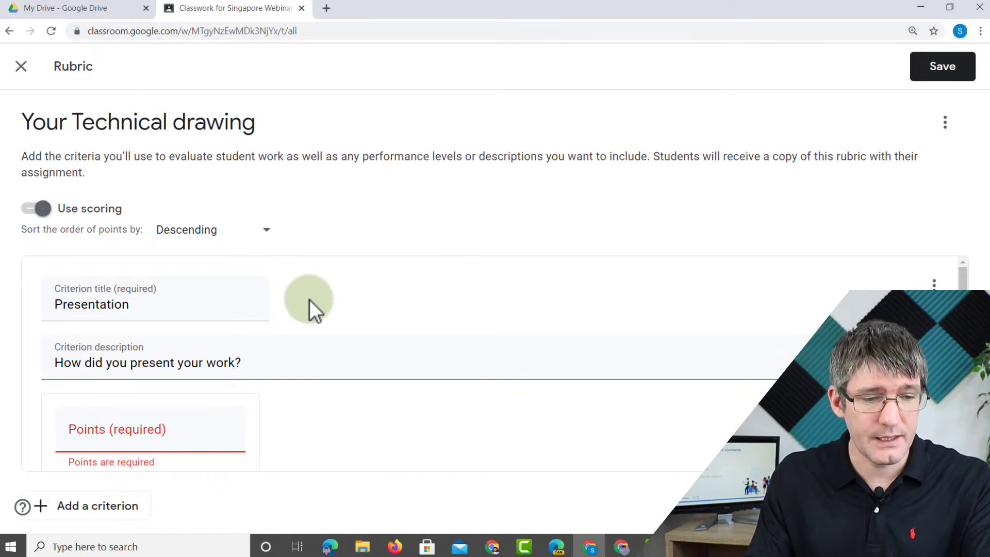
# - Add a 20-point 'Developing' level: 'You have made minor changes to the presentation'
pyautogui.scroll(-3, 110, 310)
pyautogui.click(111, 299)
pyautogui.write('20')
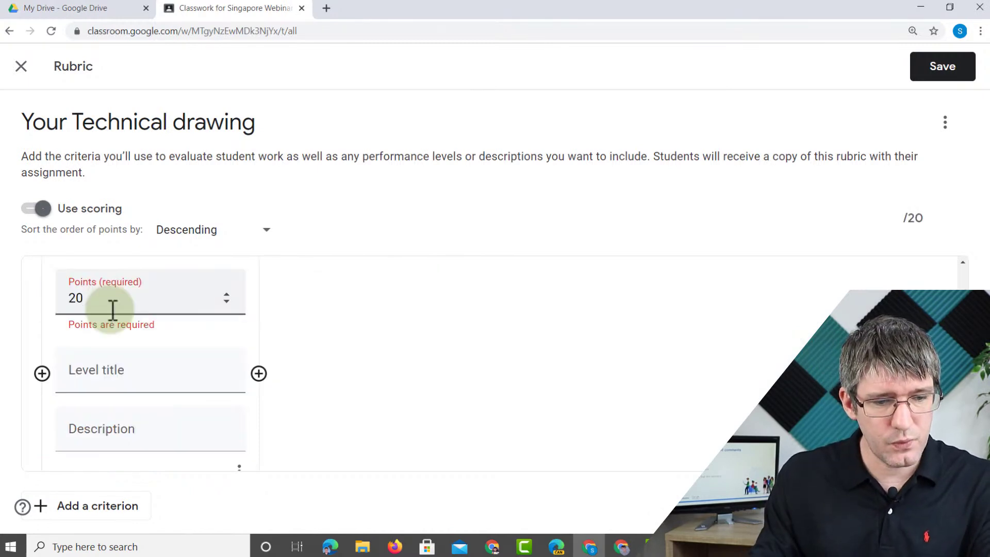
pyautogui.click(119, 377)
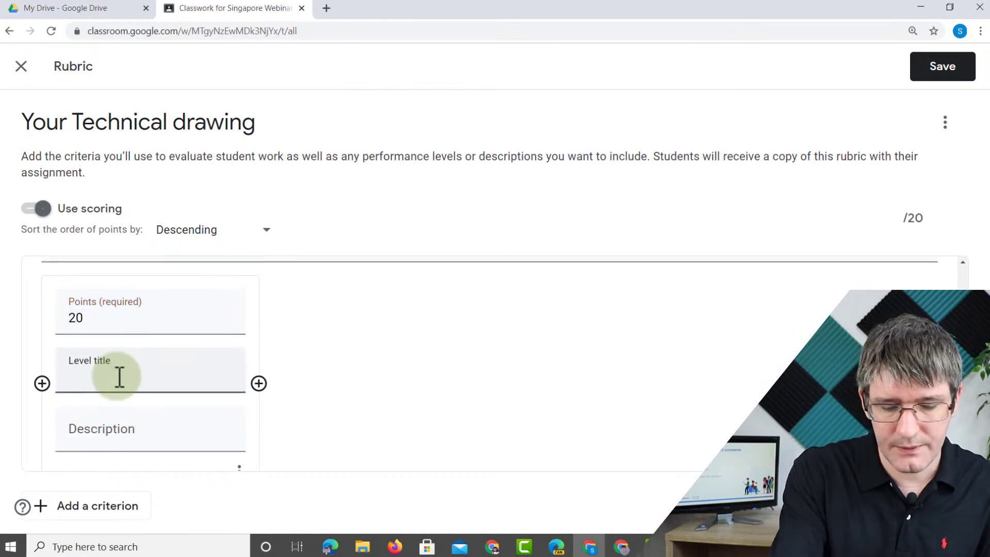
pyautogui.write('Developing')
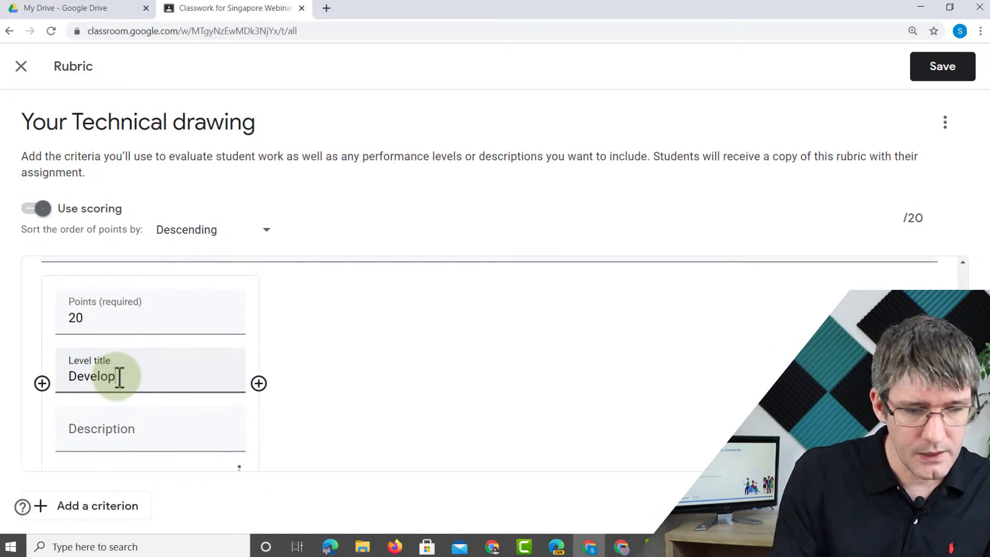
pyautogui.click(156, 439)
pyautogui.write('You ')
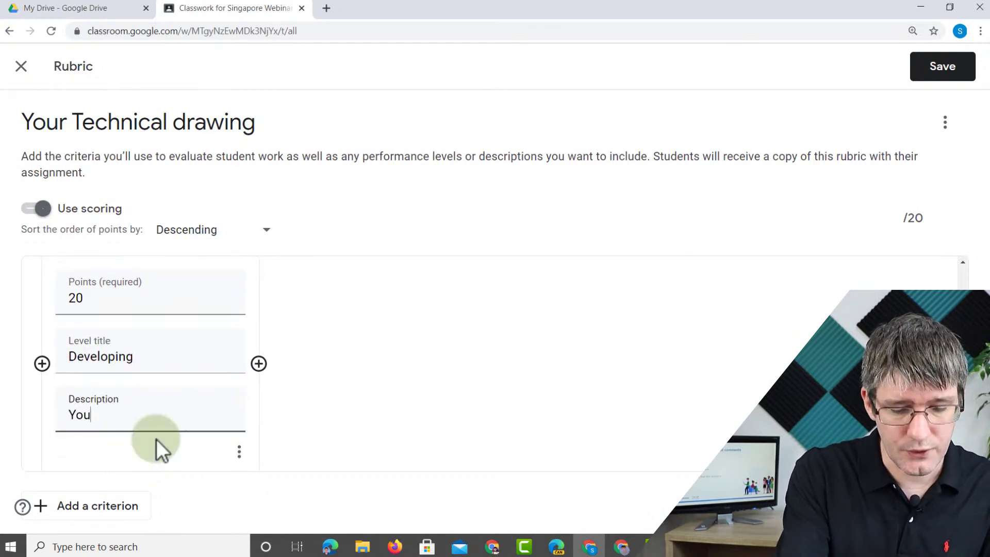
pyautogui.write('have made')
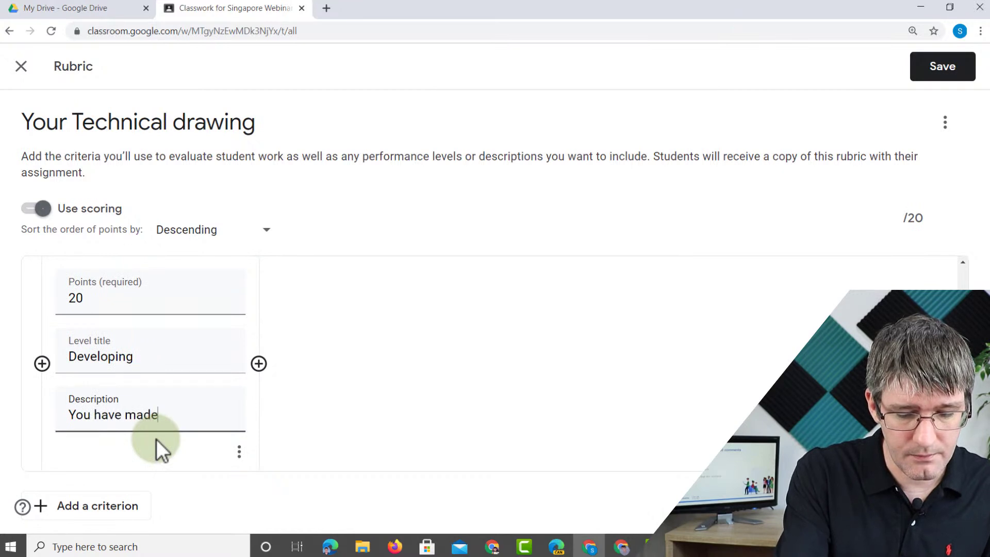
pyautogui.write(' minor changes to the presnetation')
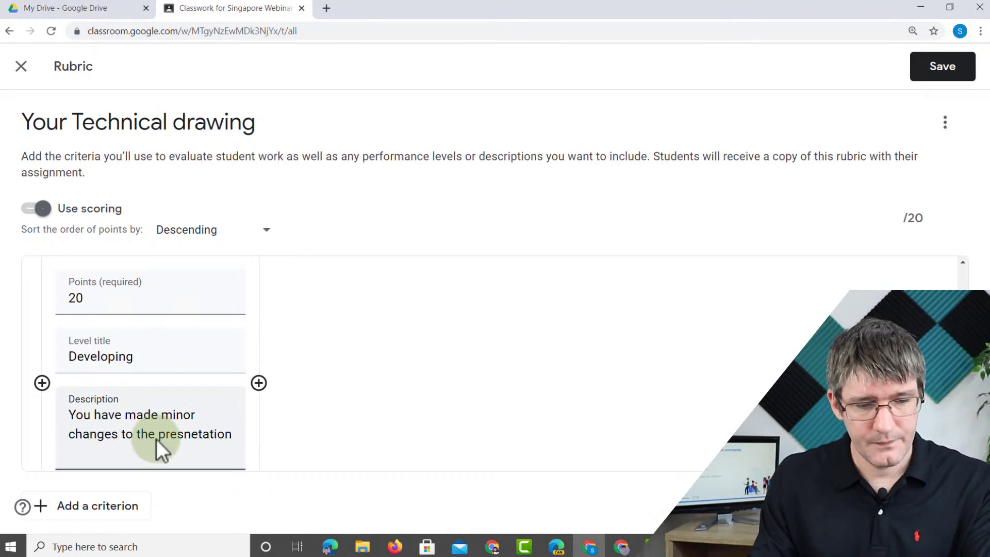
pyautogui.rightClick(195, 433)
pyautogui.click(242, 296)
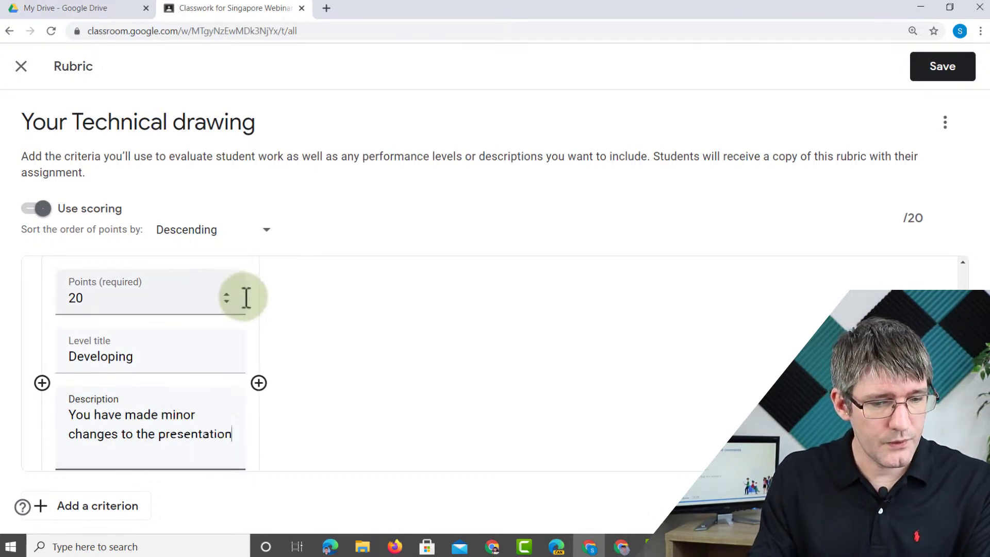
# - Add a 50-point 'Consolidating' level about adding information and changing the presentation
pyautogui.click(259, 382)
pyautogui.write('50')
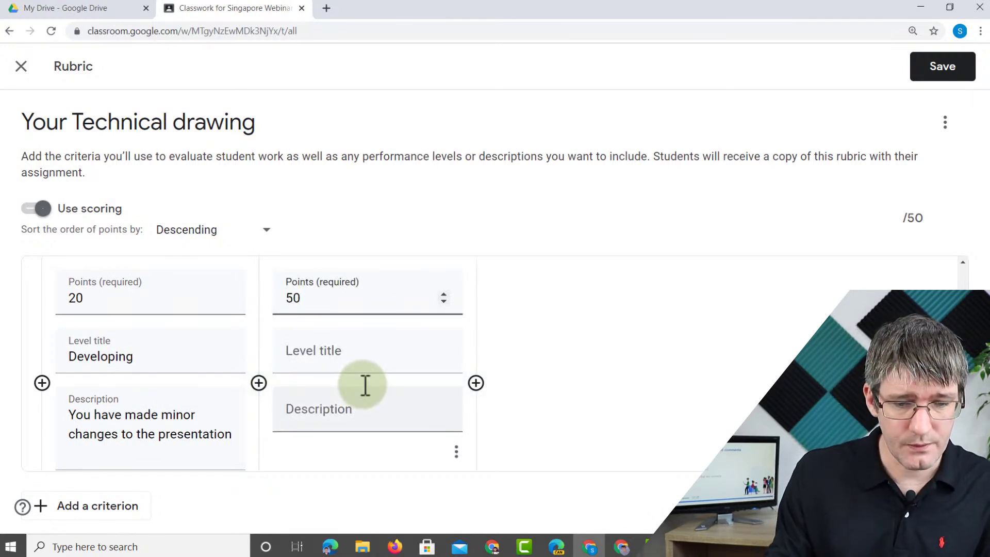
pyautogui.click(378, 364)
pyautogui.write('Secu')
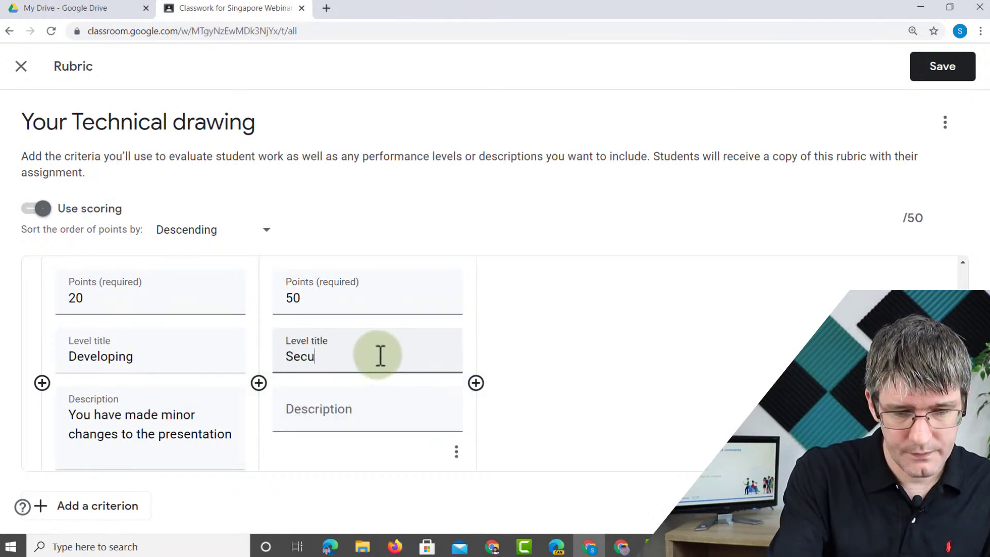
pyautogui.write('Consolidating')
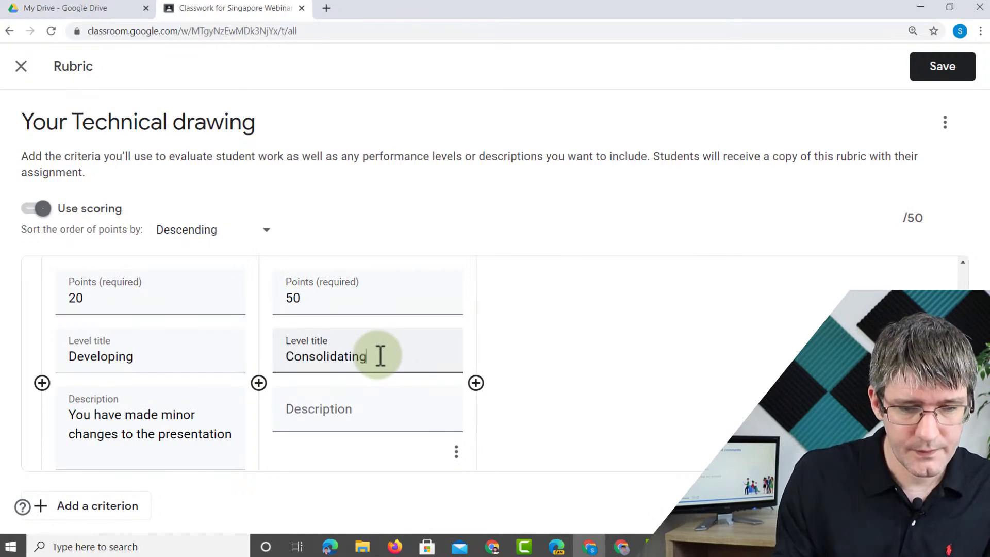
pyautogui.click(386, 426)
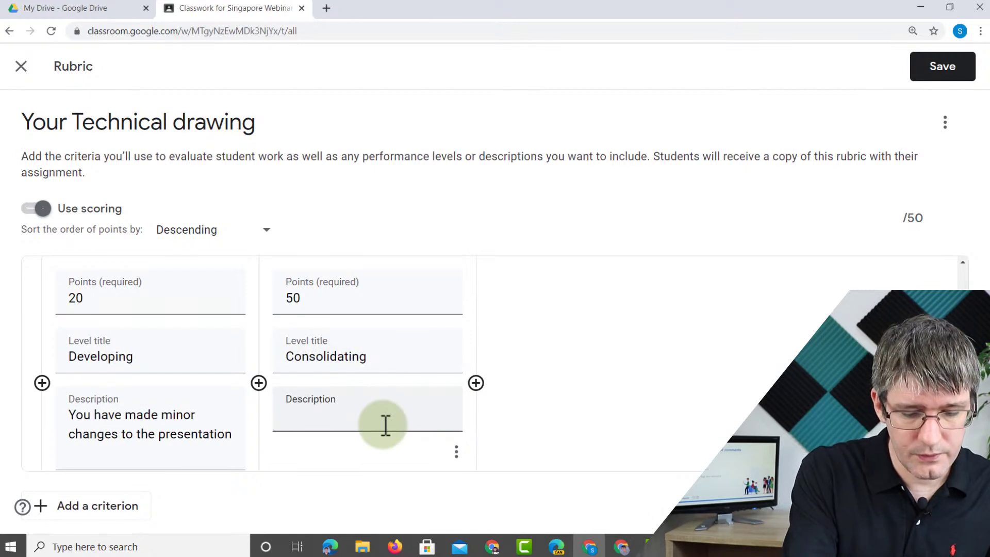
pyautogui.write('You have added i')
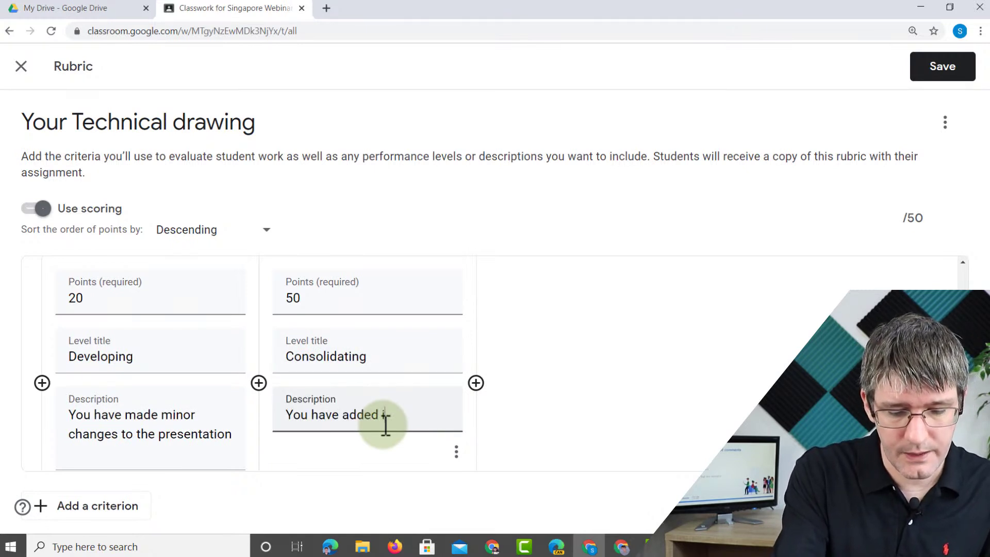
pyautogui.write('nformation and made changes to the presnetation')
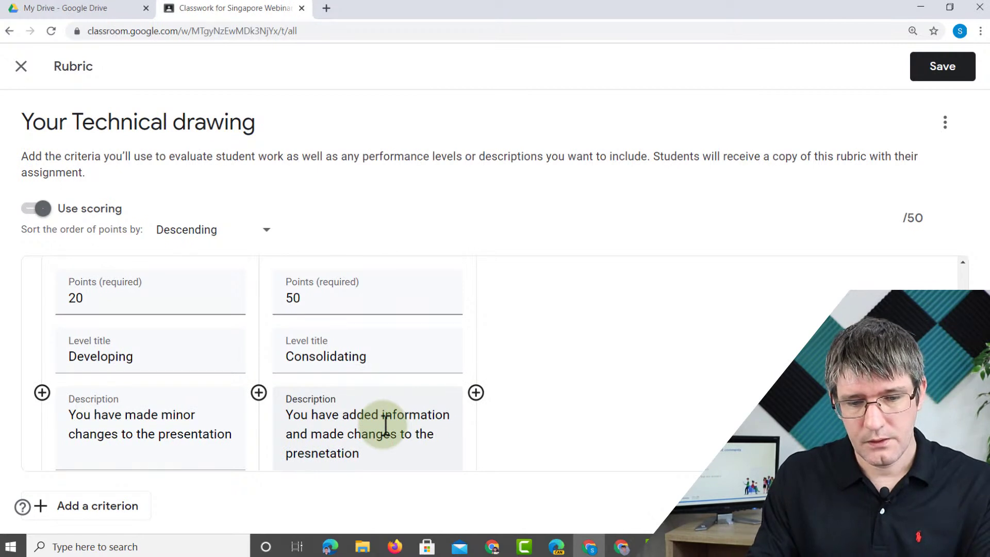
pyautogui.click(591, 376)
# - Add a 75-point 'Secure' level: 'Clear presentation with changes and sources clearly marked'
pyautogui.click(475, 394)
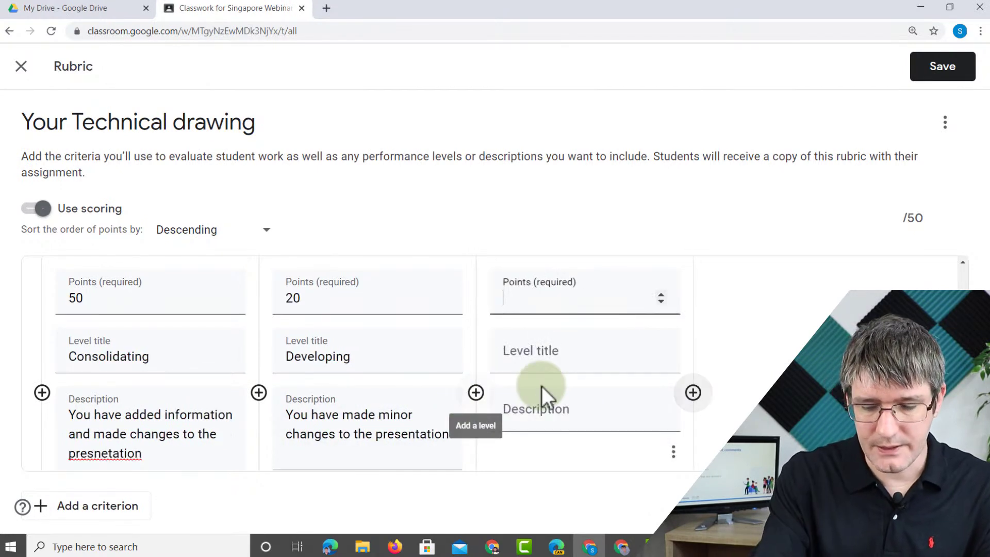
pyautogui.write('75')
pyautogui.click(555, 361)
pyautogui.write('Secure')
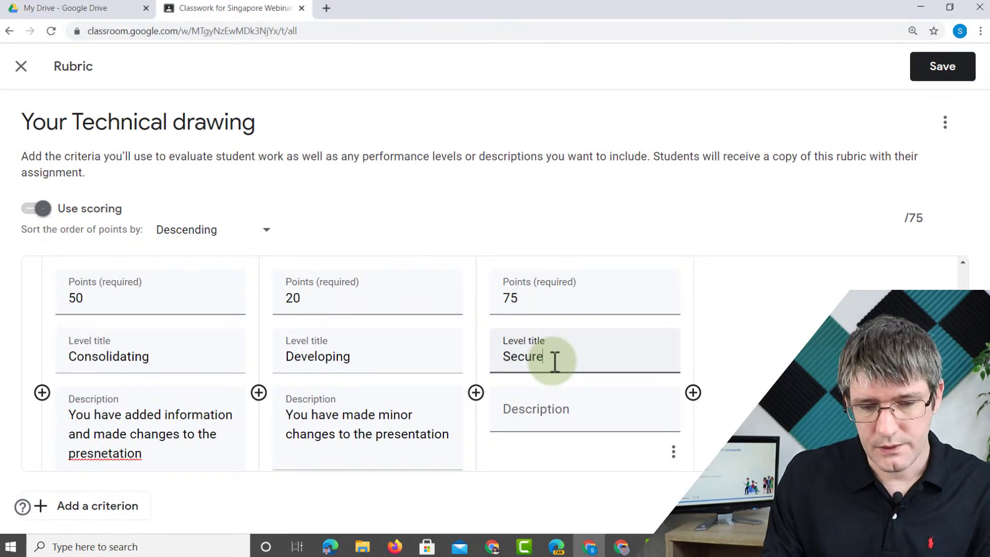
pyautogui.click(562, 425)
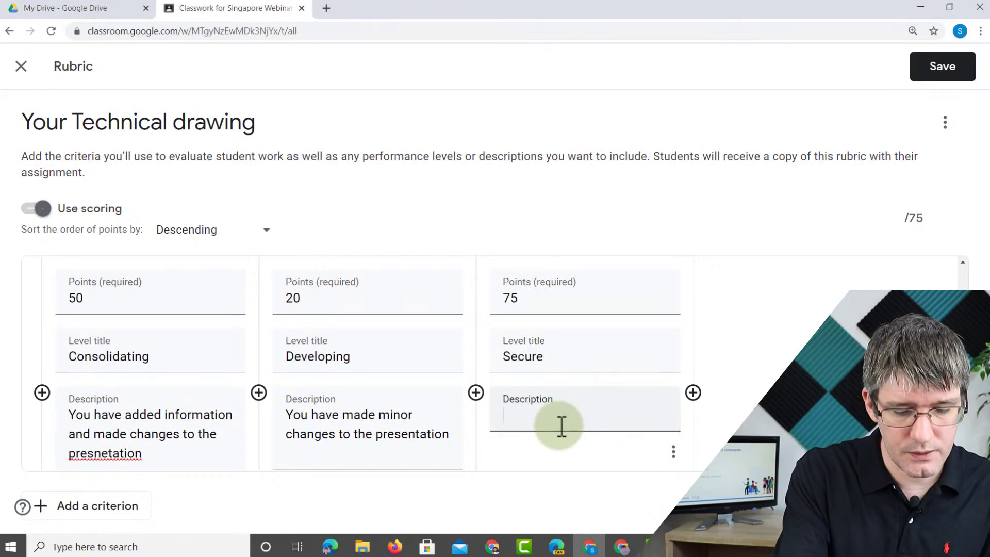
pyautogui.write('Clear presnetation with cha')
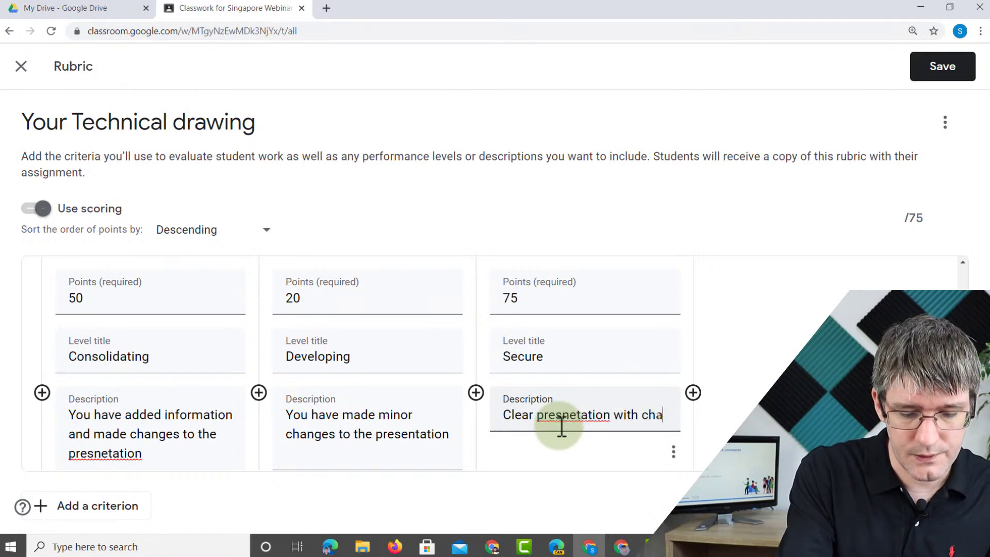
pyautogui.write('nges and sources clearly marke')
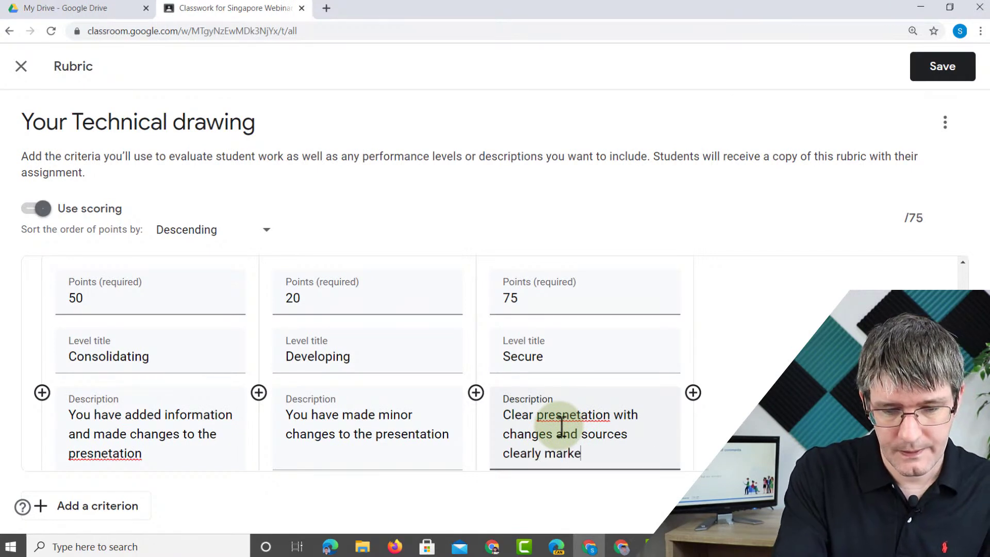
pyautogui.write('d')
pyautogui.rightClick(575, 415)
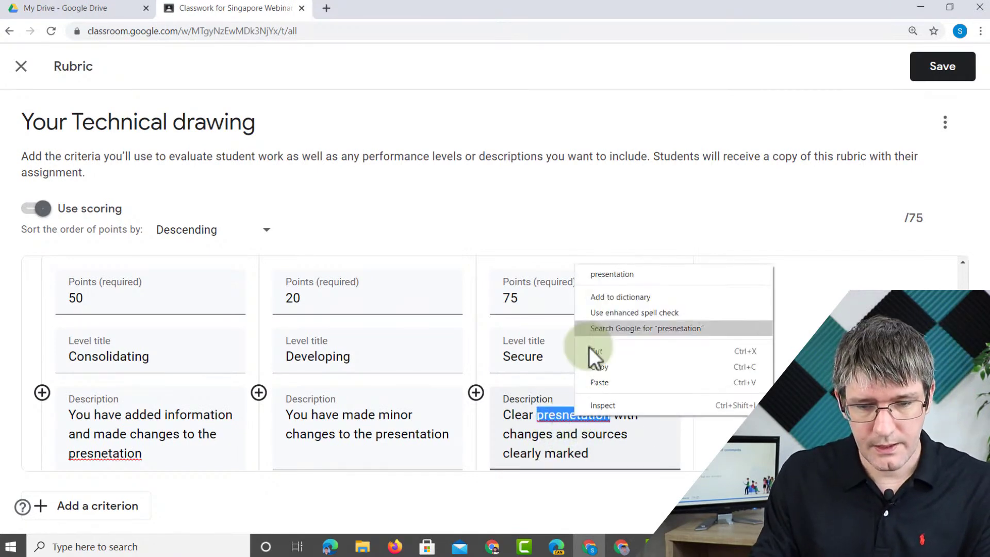
pyautogui.click(601, 277)
# - Add a 100-point 'Secure+' level for clear presentation, marked sources and many additions
pyautogui.click(694, 393)
pyautogui.write('100')
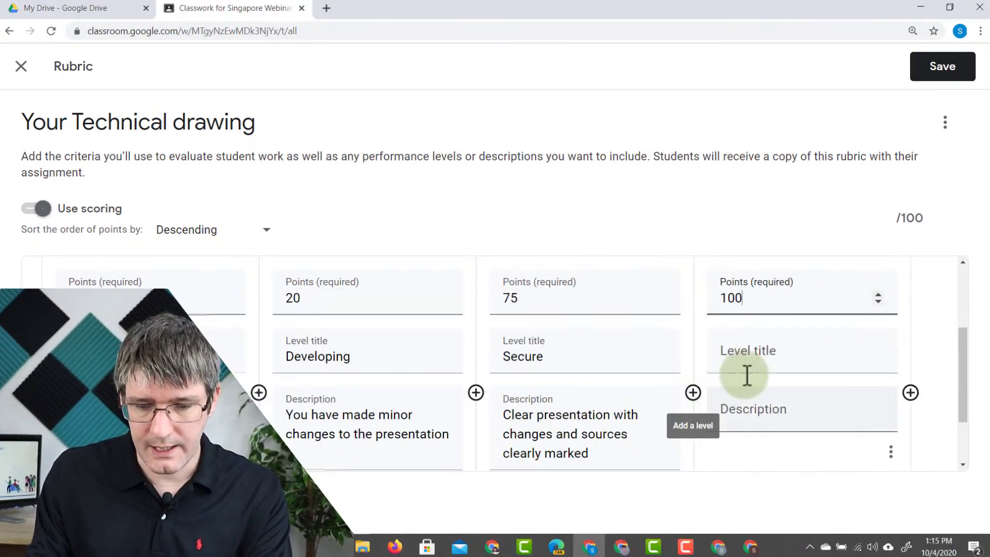
pyautogui.click(773, 365)
pyautogui.write('Secure+')
pyautogui.click(778, 425)
pyautogui.write('Clear presentation')
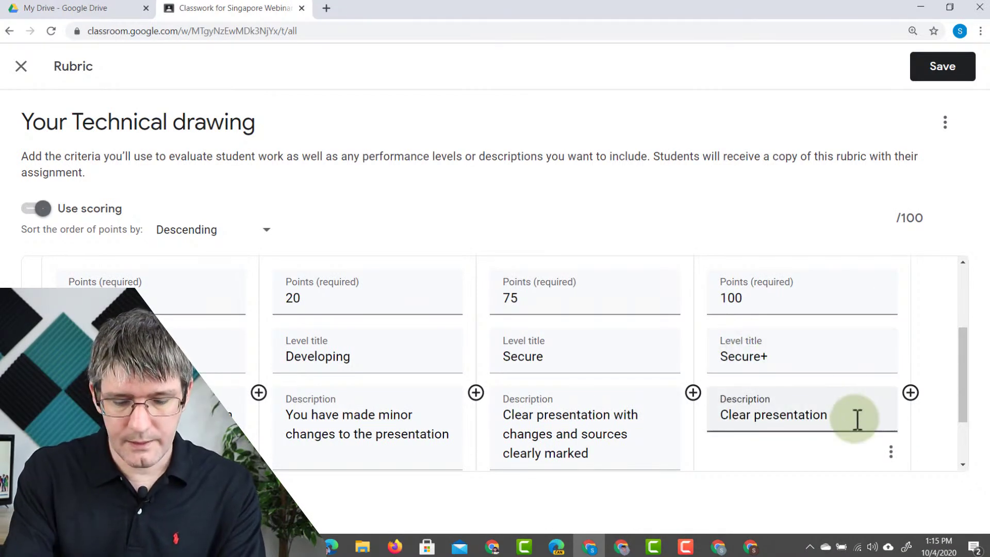
pyautogui.write(', sources')
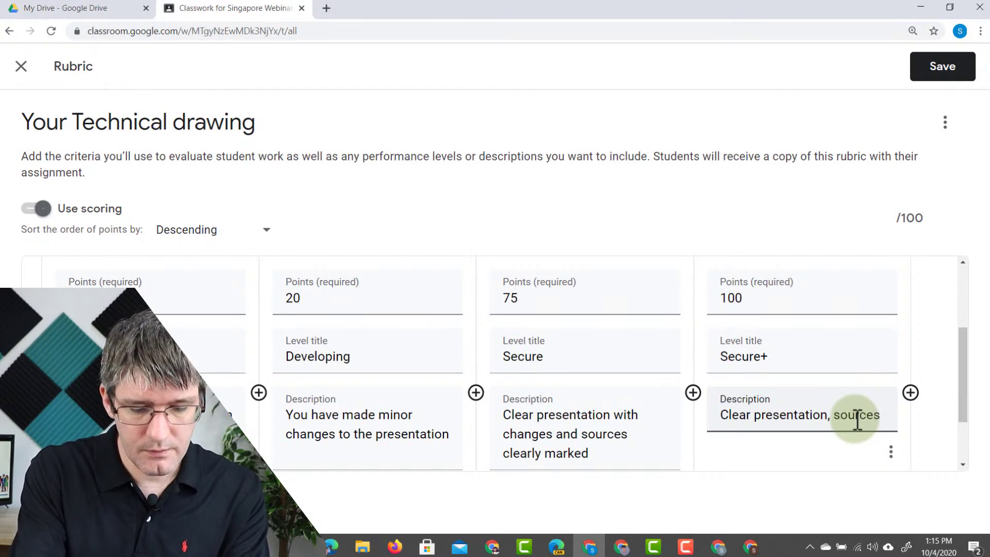
pyautogui.write(' marked and many additional explanation added.')
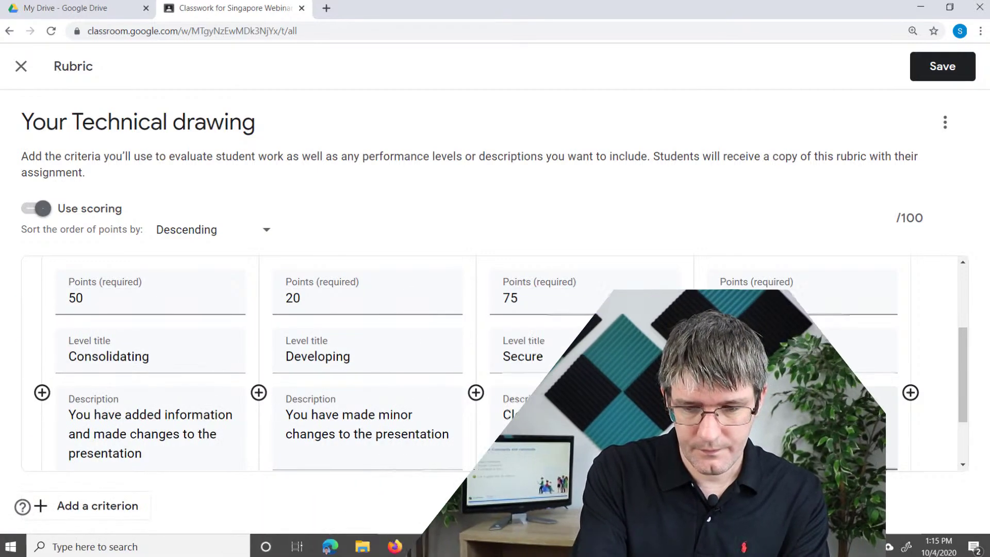
pyautogui.scroll(5, 714, 366)
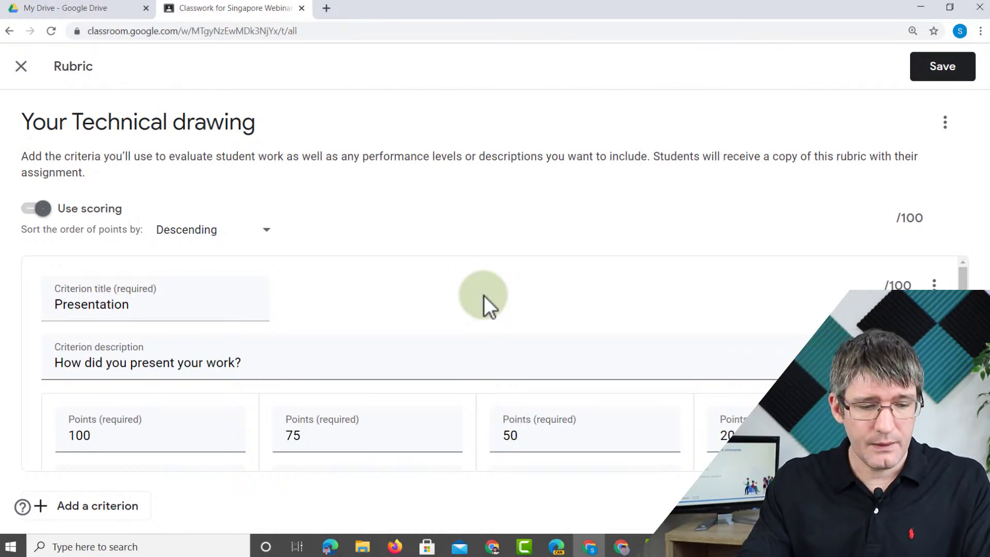
pyautogui.scroll(-5, 361, 372)
# - Add a second criterion 'Content' described 'What is being discussed in your presentation'
pyautogui.click(116, 505)
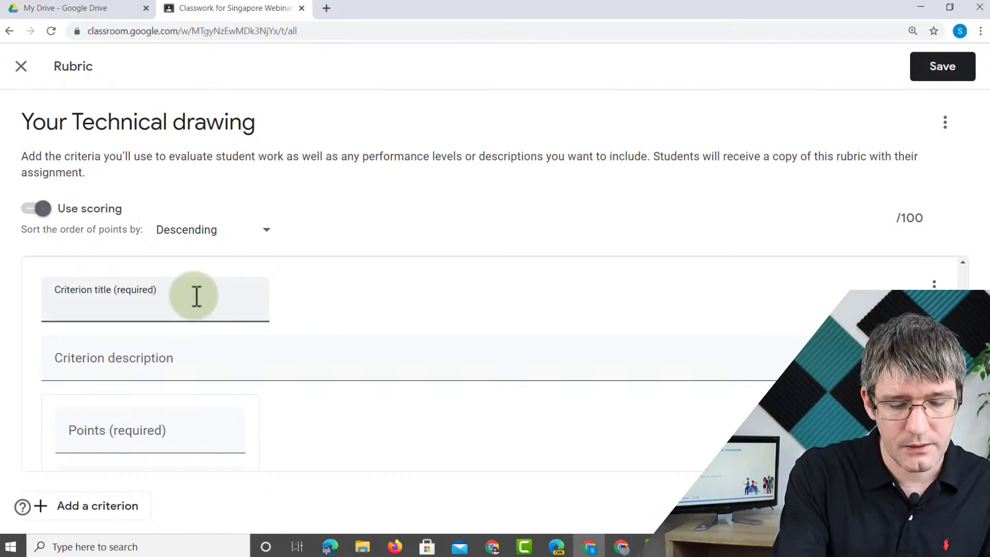
pyautogui.write('Content')
pyautogui.click(137, 374)
pyautogui.write('What is being discussed in your presentation')
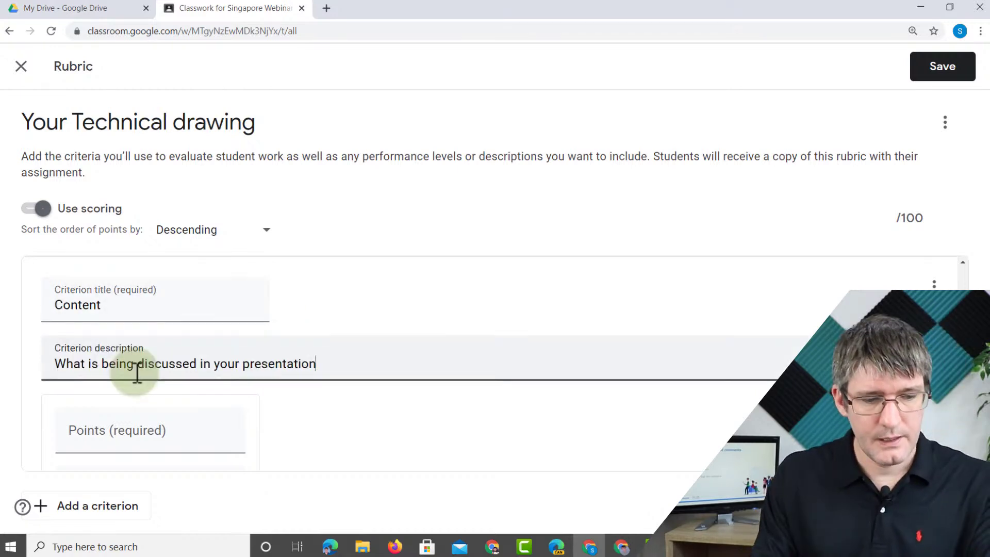
# - Give Content a 50-point 'Needs work' level asking for more thought and more information
pyautogui.scroll(-2, 137, 361)
pyautogui.click(141, 316)
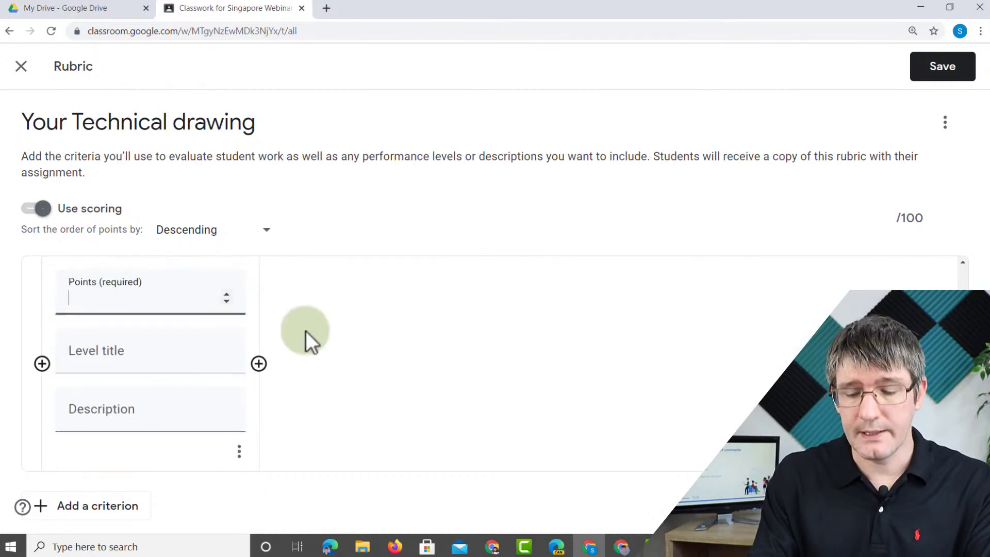
pyautogui.write('50')
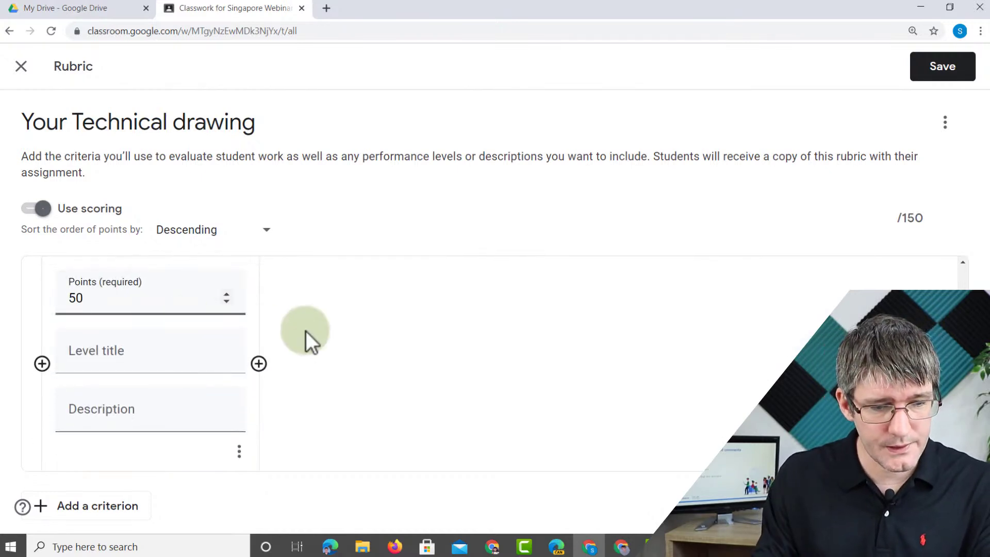
pyautogui.click(180, 359)
pyautogui.write('Needs work')
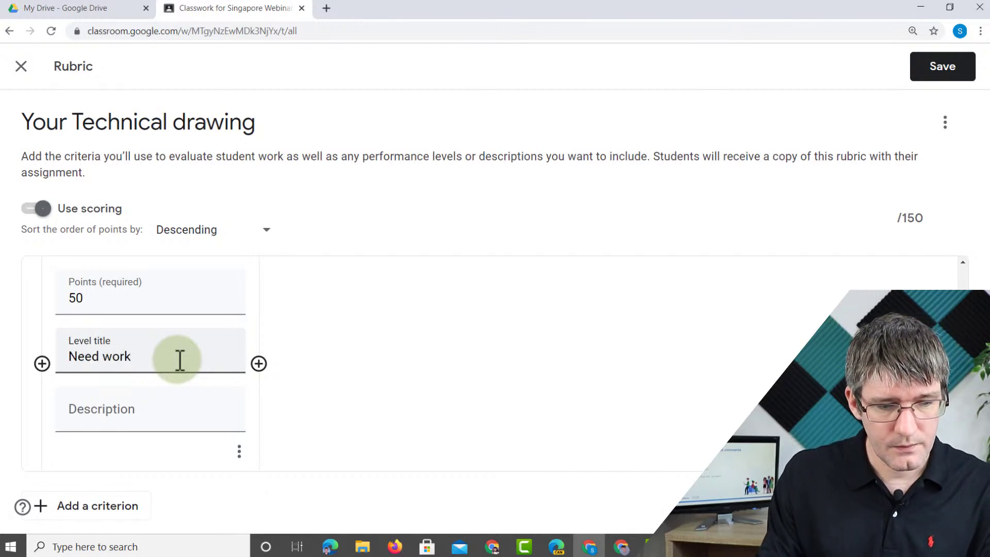
pyautogui.click(97, 356)
pyautogui.write('s')
pyautogui.click(124, 421)
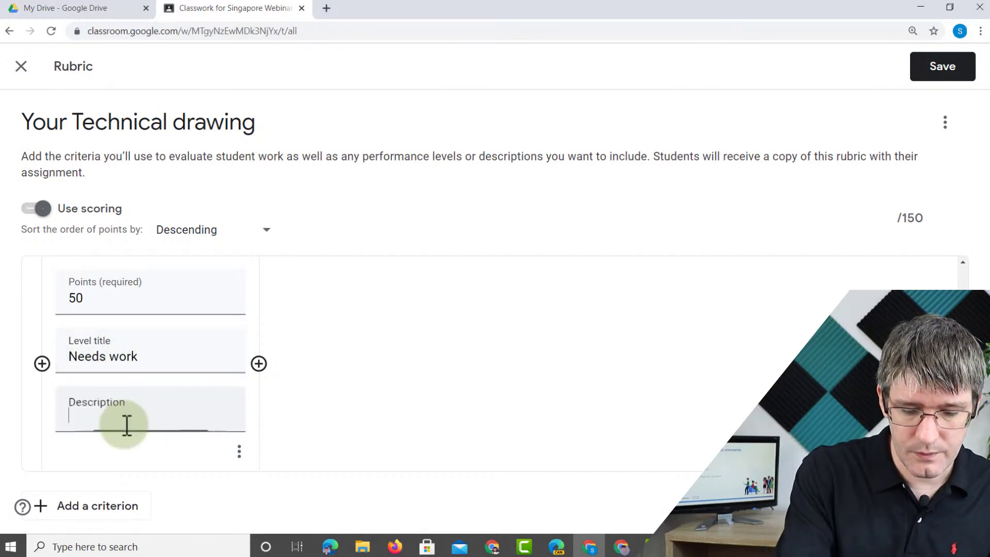
pyautogui.write('You need to')
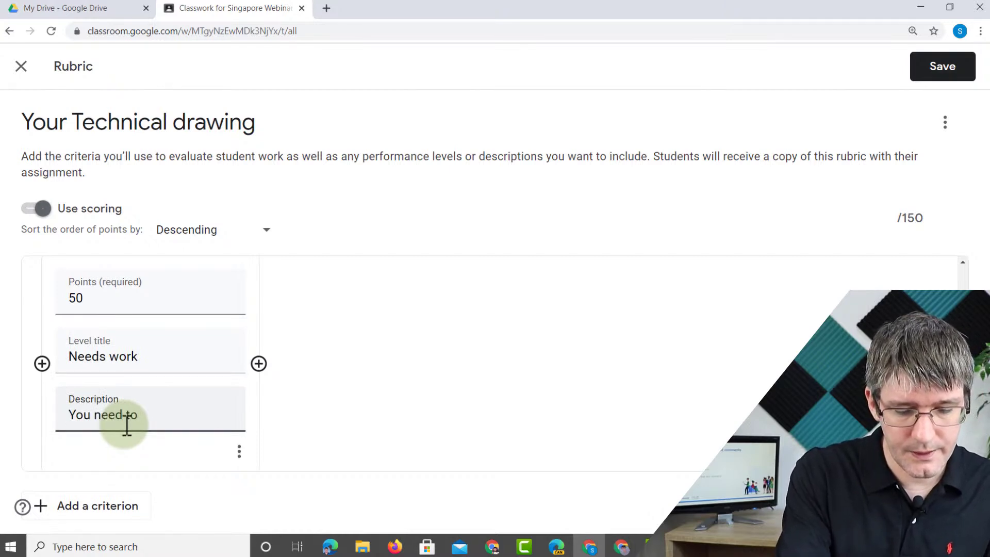
pyautogui.write(' think about the s')
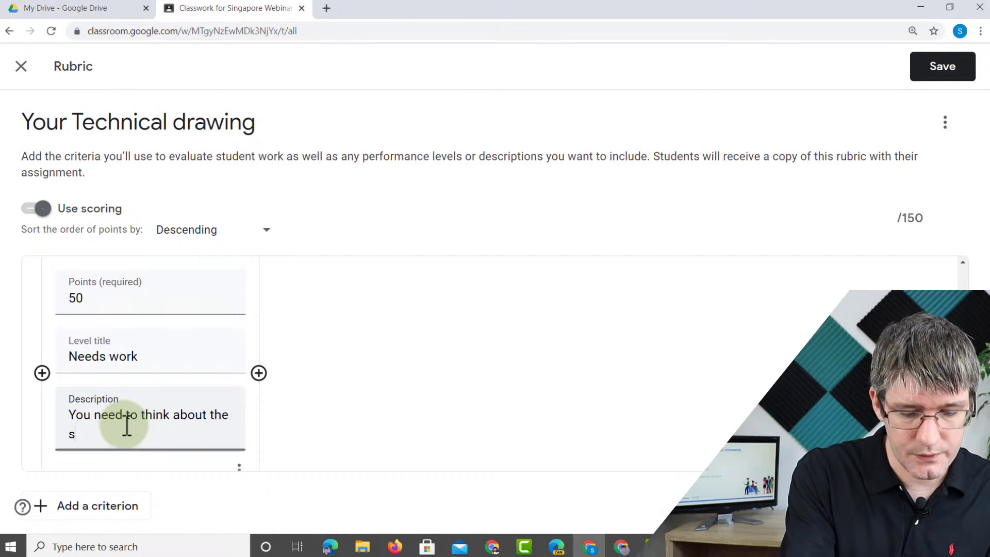
pyautogui.write('hared content and add more information')
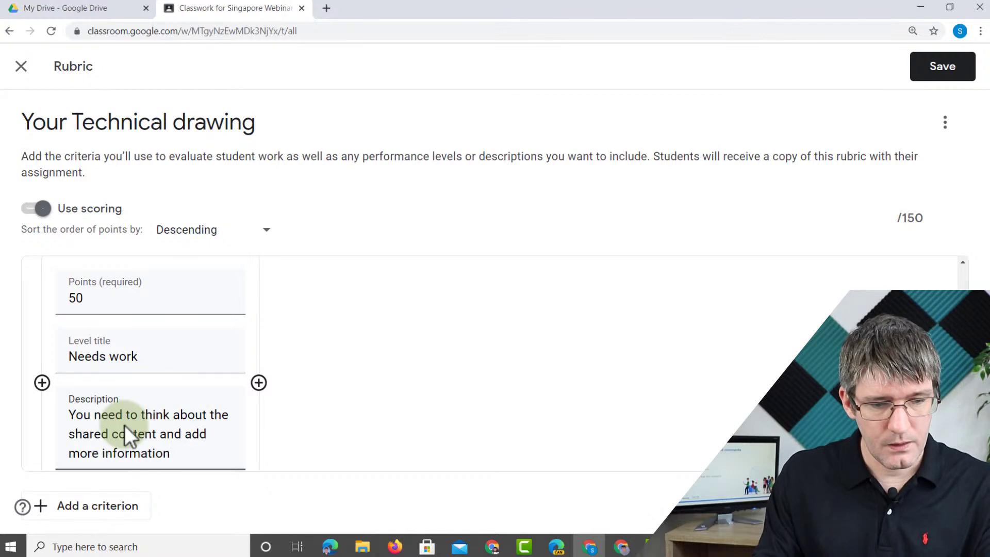
# - Add a 100-point 'Secure' level: content clearly presented with all the needed information
pyautogui.click(259, 382)
pyautogui.write('100')
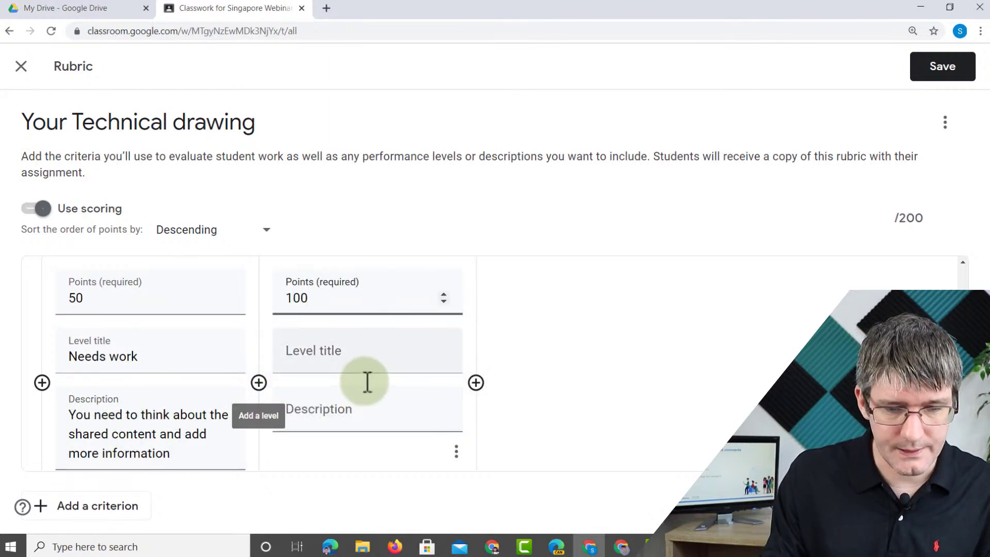
pyautogui.click(378, 366)
pyautogui.write('Secure')
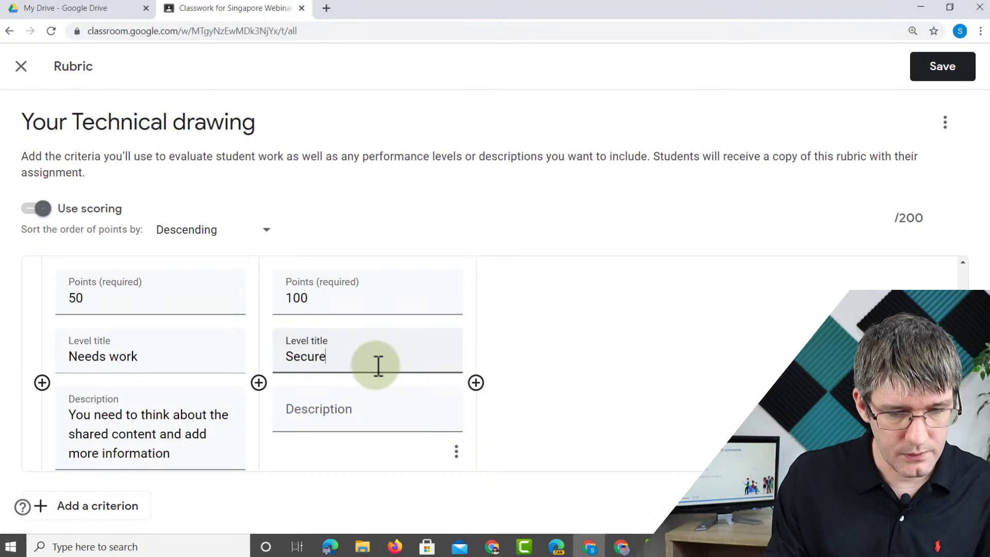
pyautogui.click(346, 428)
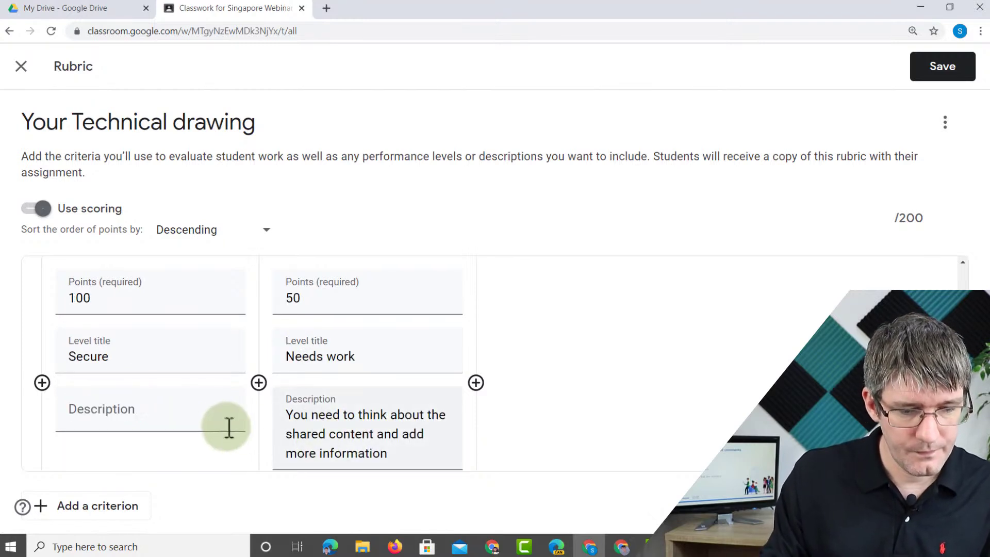
pyautogui.click(195, 424)
pyautogui.write('The con')
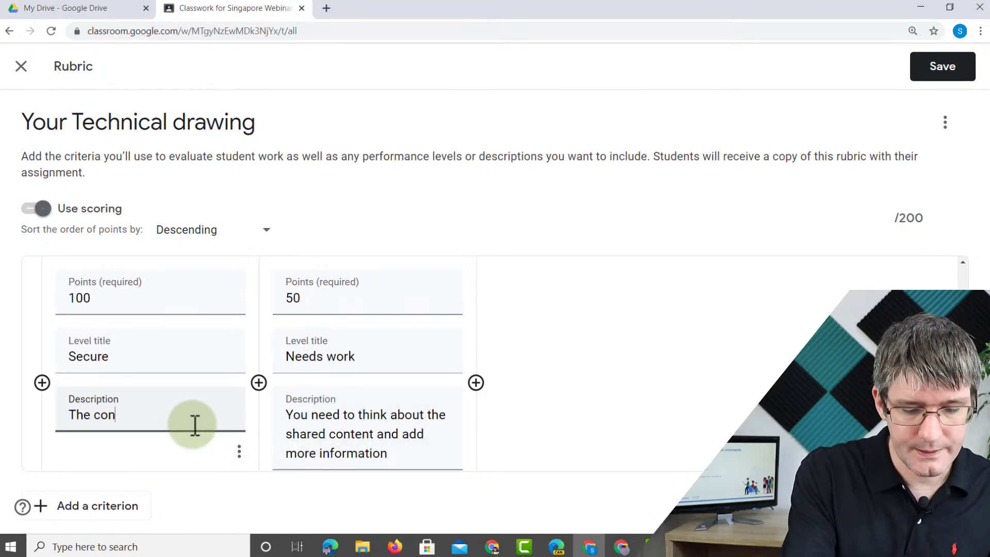
pyautogui.write('tent is clearly p')
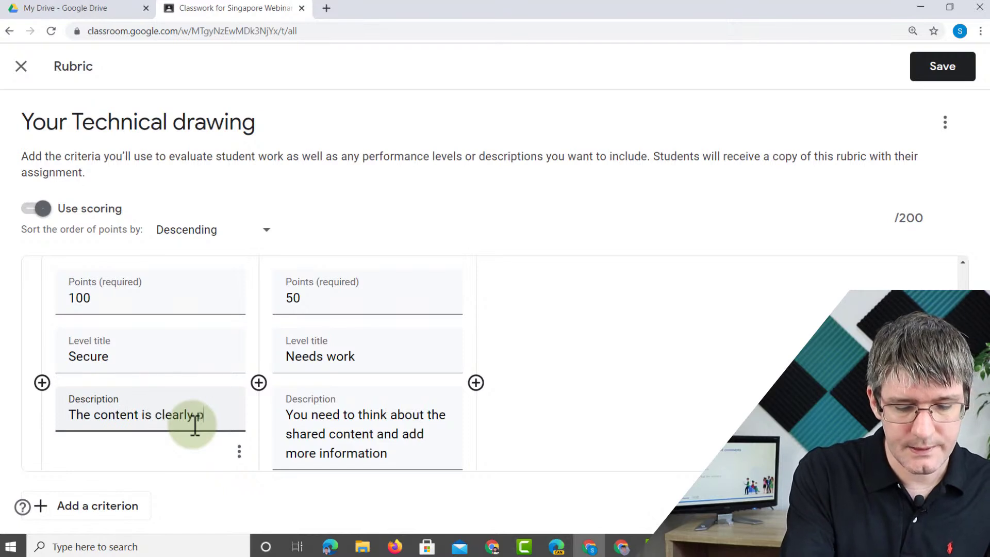
pyautogui.write('resneted and contains all the need')
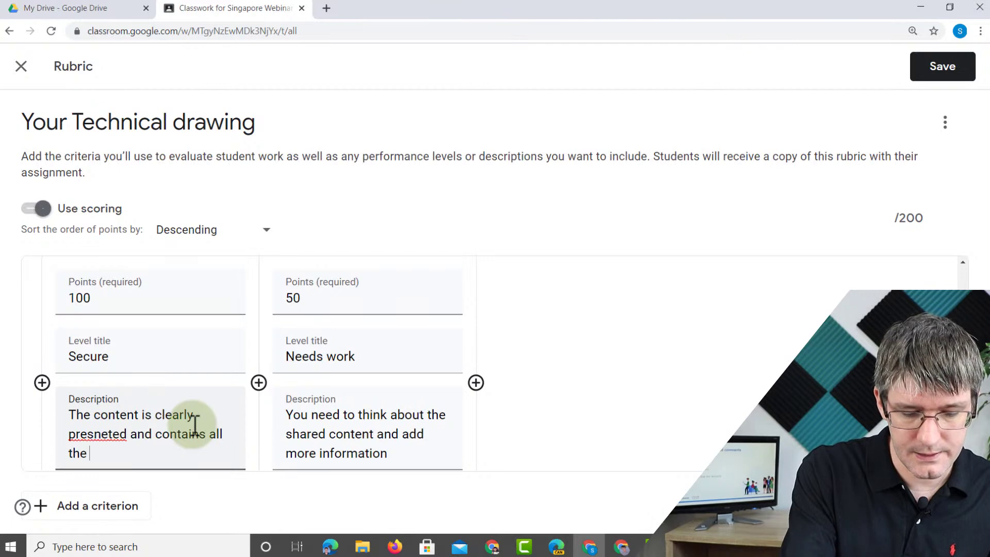
pyautogui.write('ed information.')
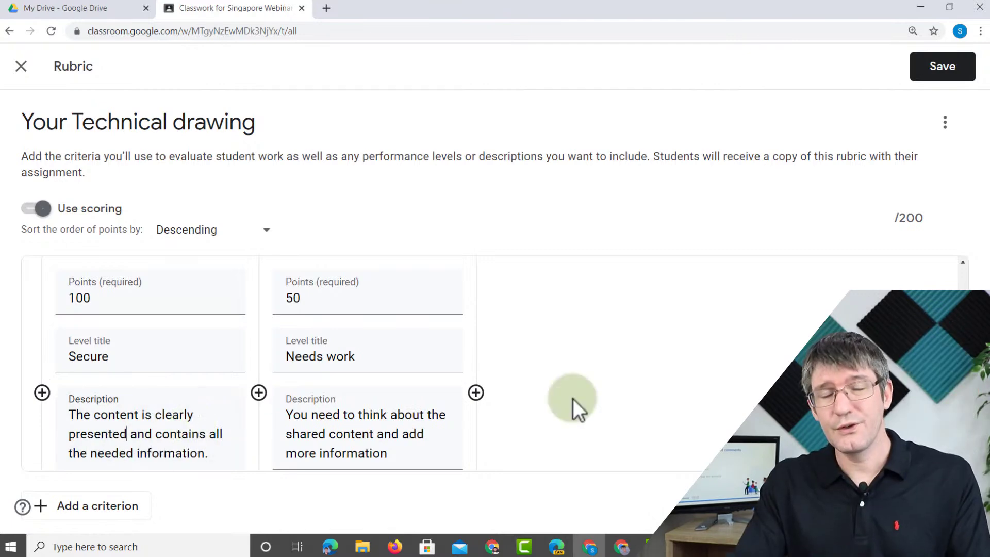
pyautogui.scroll(5, 572, 397)
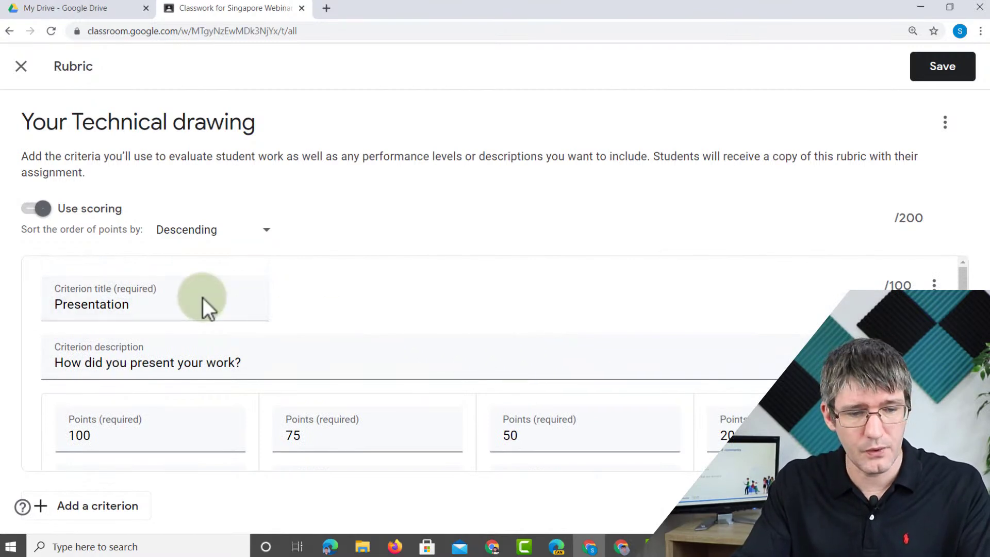
# - Review both rubric criteria and save the 200-point rubric
pyautogui.scroll(-2, 209, 306)
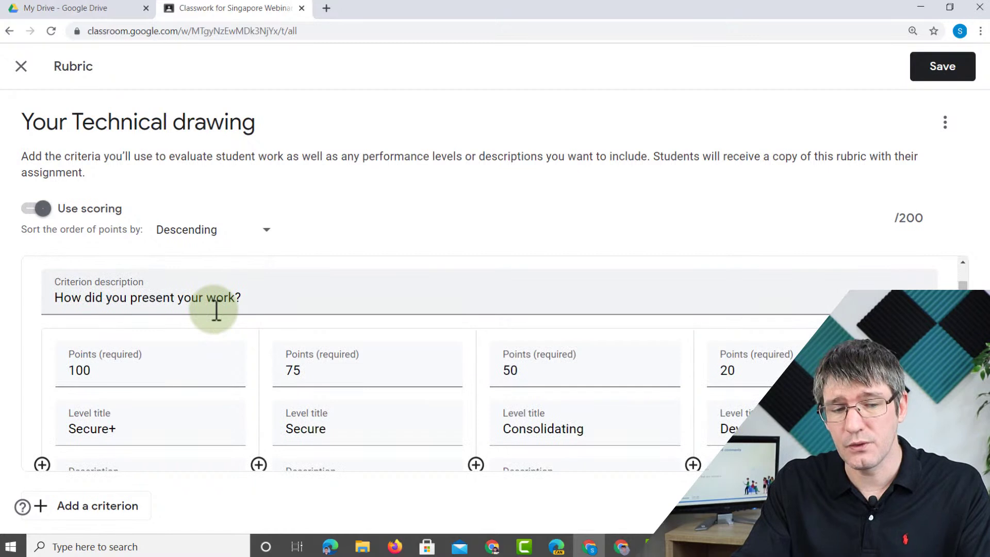
pyautogui.scroll(-1, 214, 309)
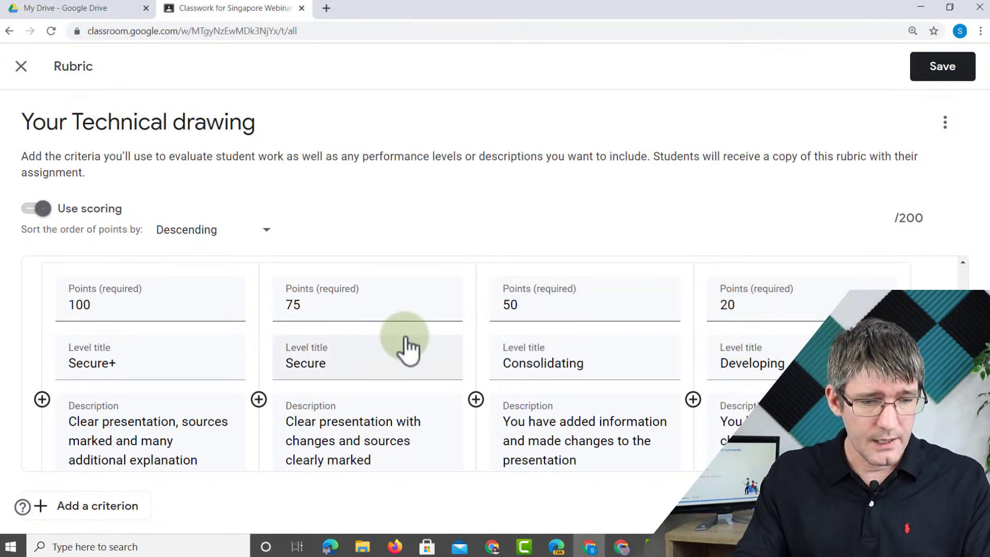
pyautogui.scroll(-4, 405, 340)
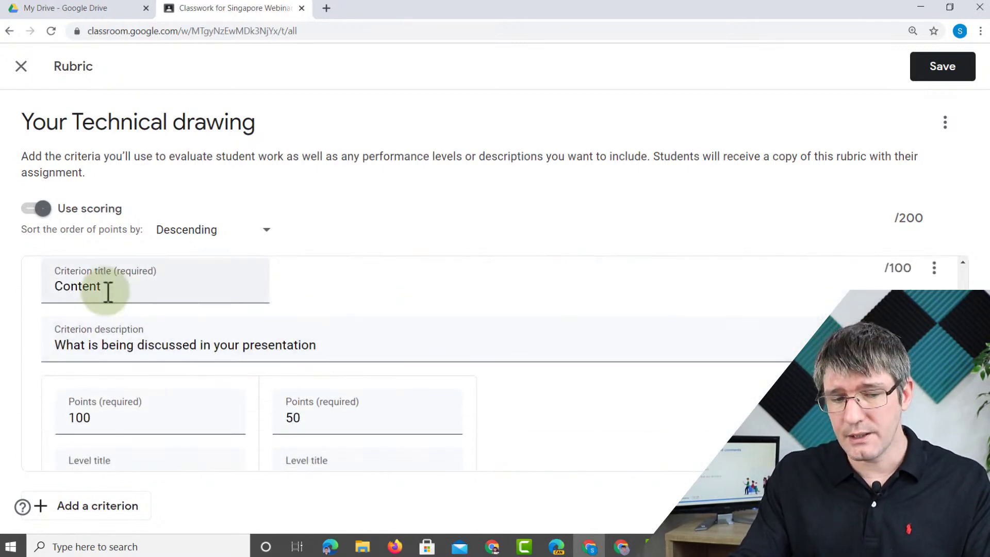
pyautogui.scroll(-3, 107, 292)
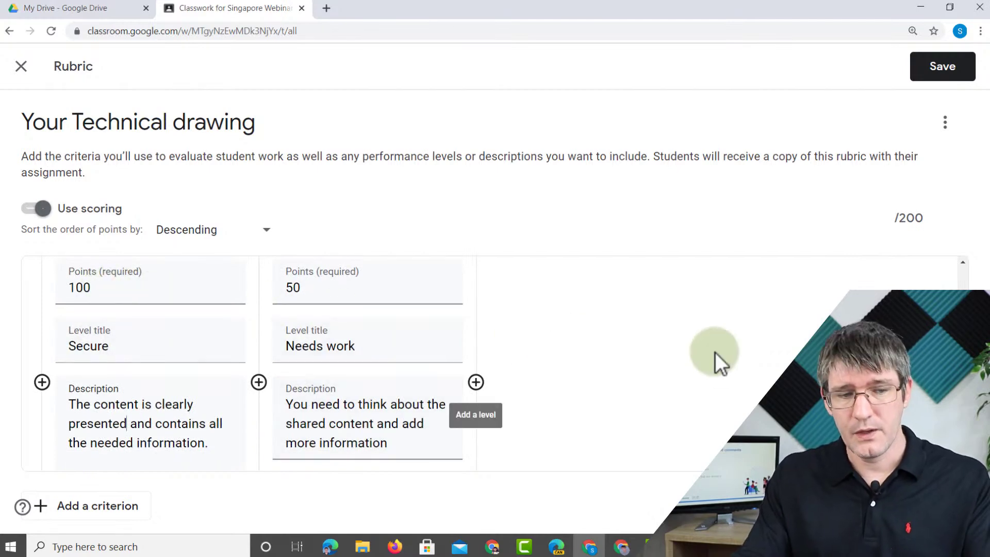
pyautogui.scroll(-2, 716, 351)
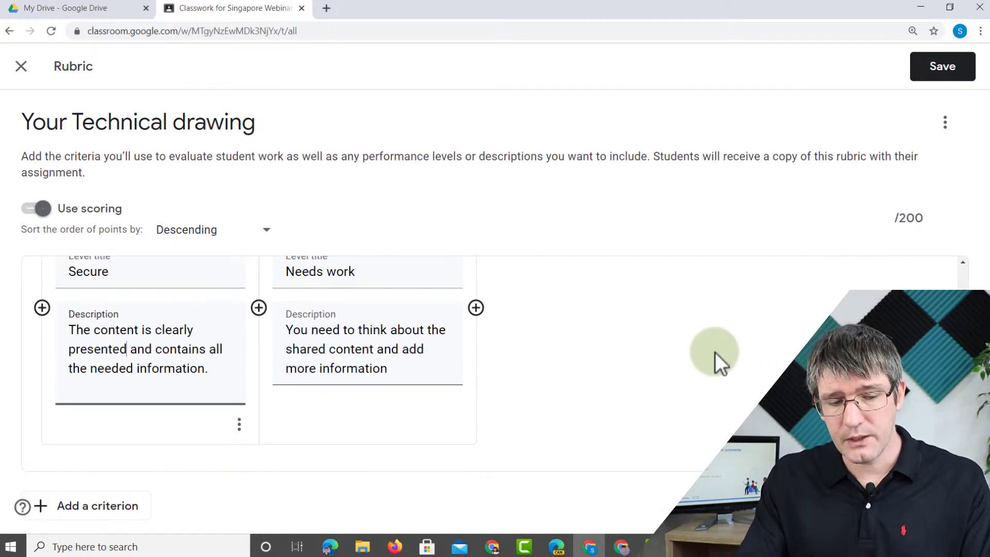
pyautogui.click(949, 74)
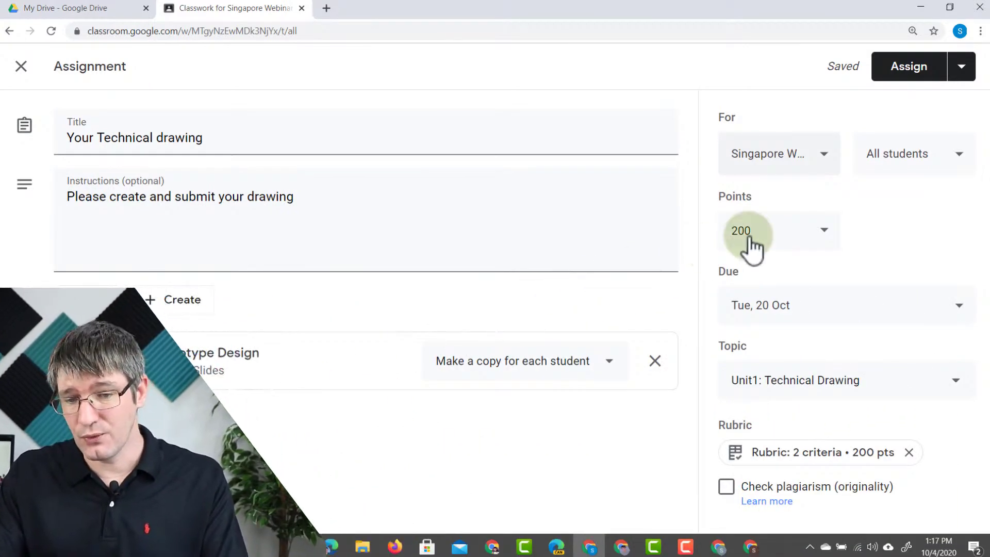
# - Confirm the 200 points and post Your Technical drawing to the class
pyautogui.click(747, 237)
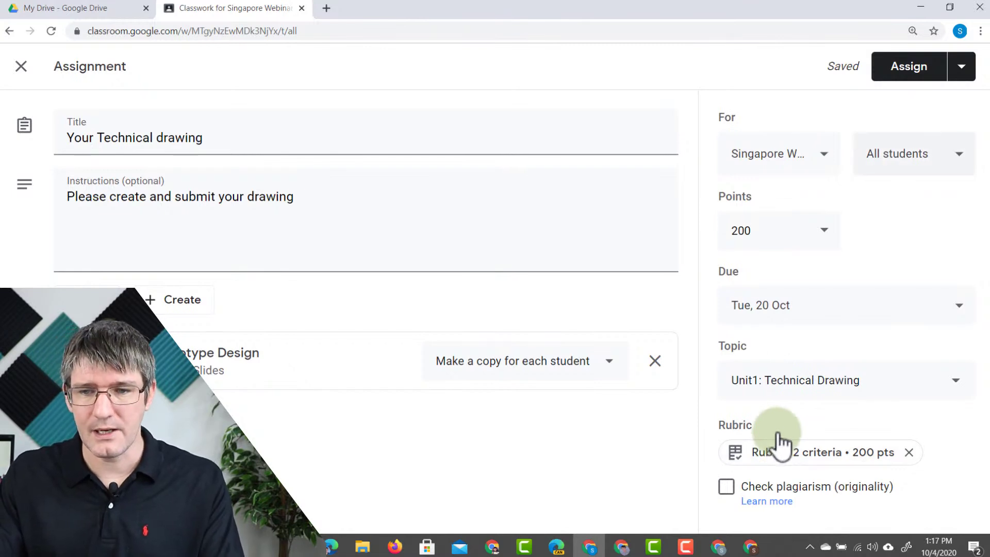
pyautogui.click(895, 69)
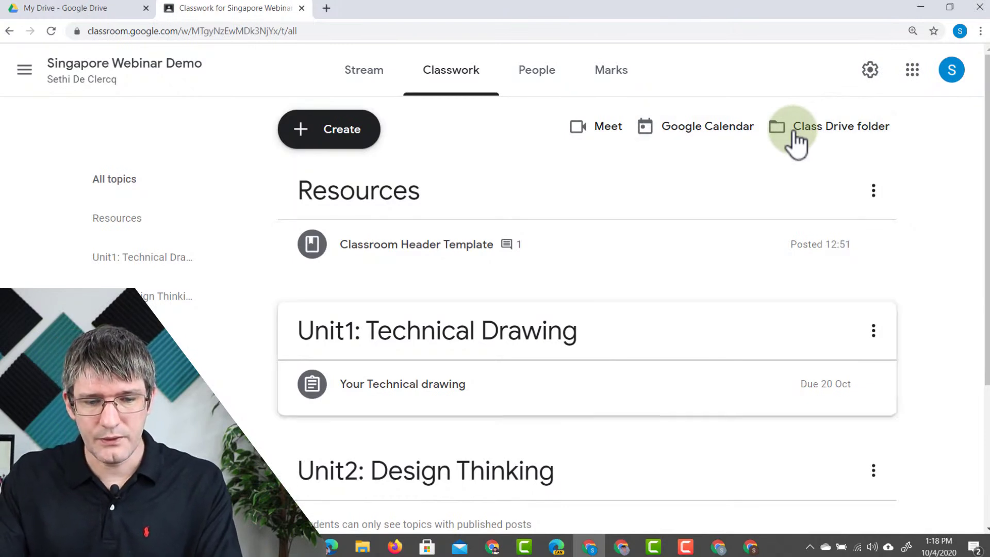
# - Expand Your Technical drawing on Classwork and open its Student work page
pyautogui.click(426, 401)
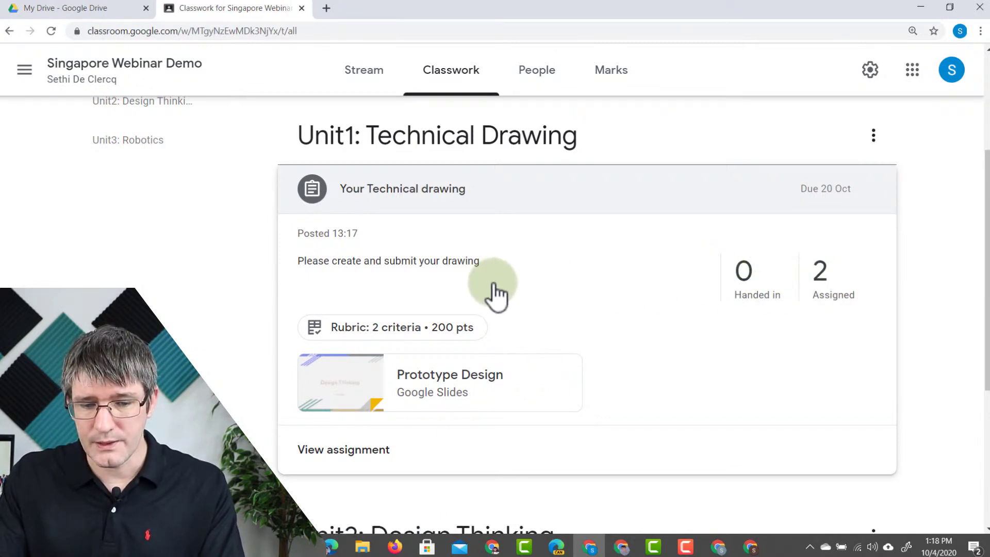
pyautogui.click(347, 453)
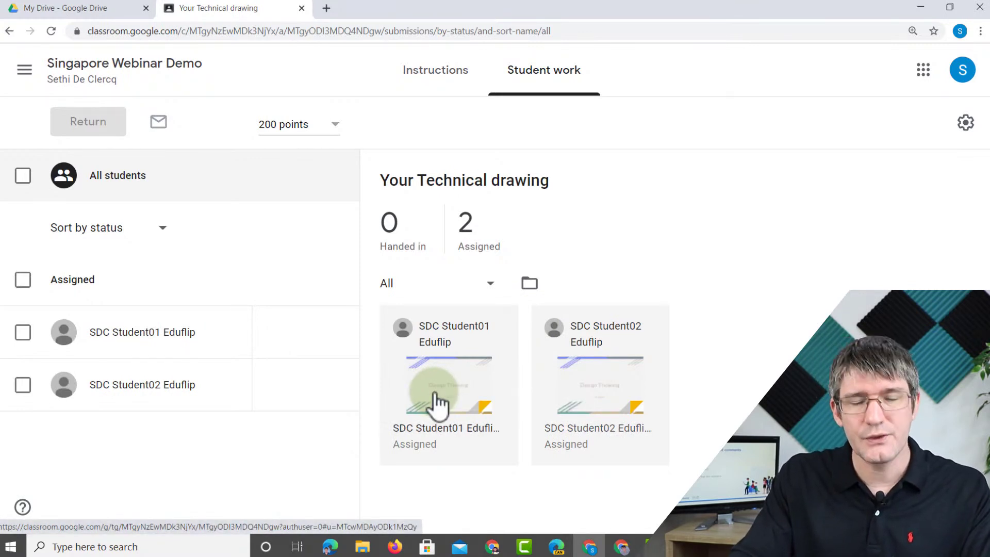
# - Open the first student's submission for grading and dismiss the new-window tip
pyautogui.click(463, 392)
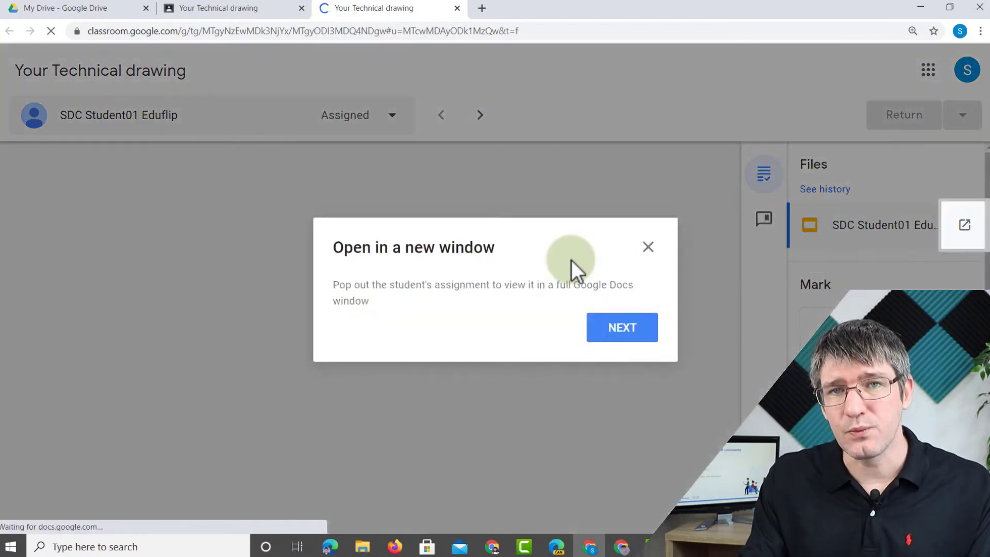
pyautogui.click(648, 249)
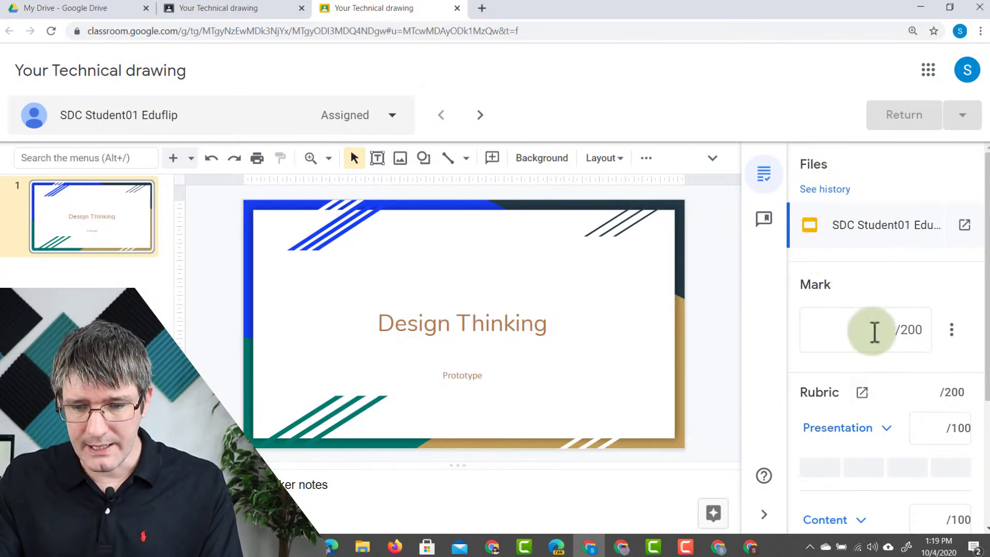
# - Comment 'Please change this title' on the first student's Design Thinking slide title
pyautogui.scroll(-3, 892, 287)
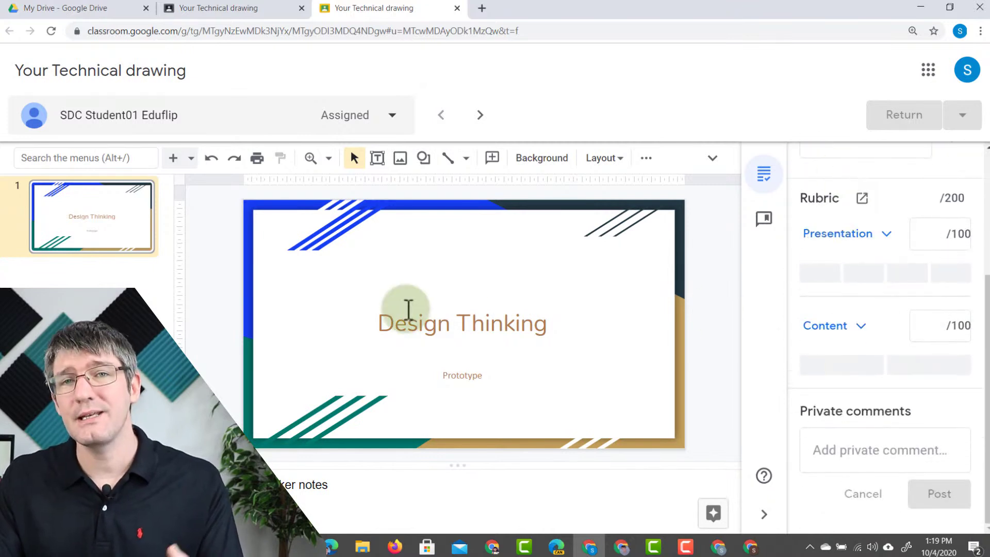
pyautogui.scroll(3, 817, 232)
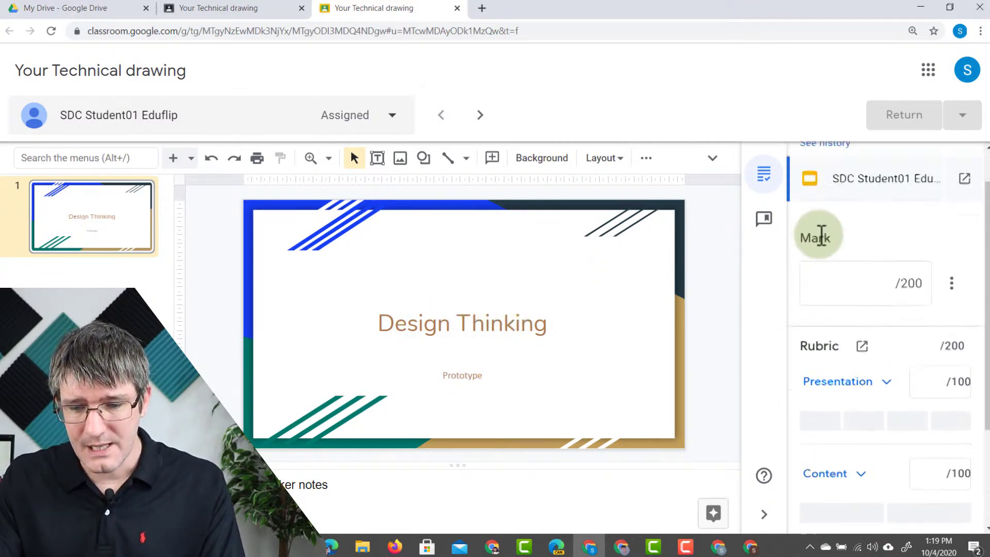
pyautogui.scroll(-3, 859, 273)
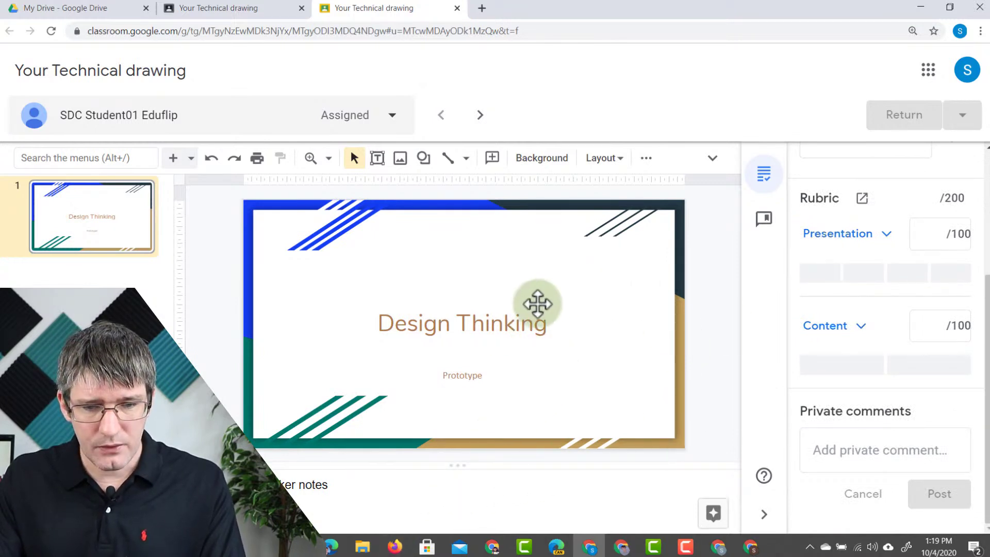
pyautogui.click(517, 324)
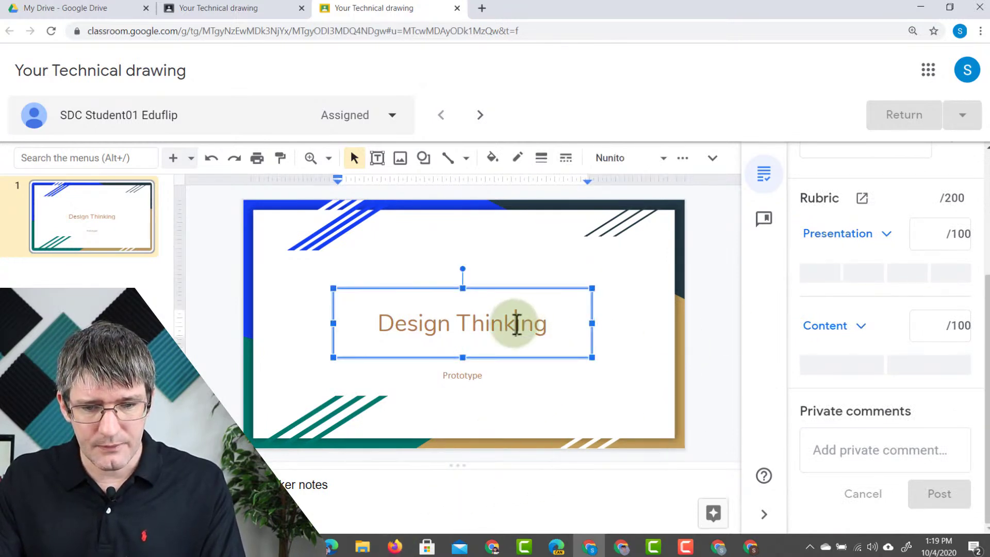
pyautogui.rightClick(483, 288)
pyautogui.scroll(-3, 552, 376)
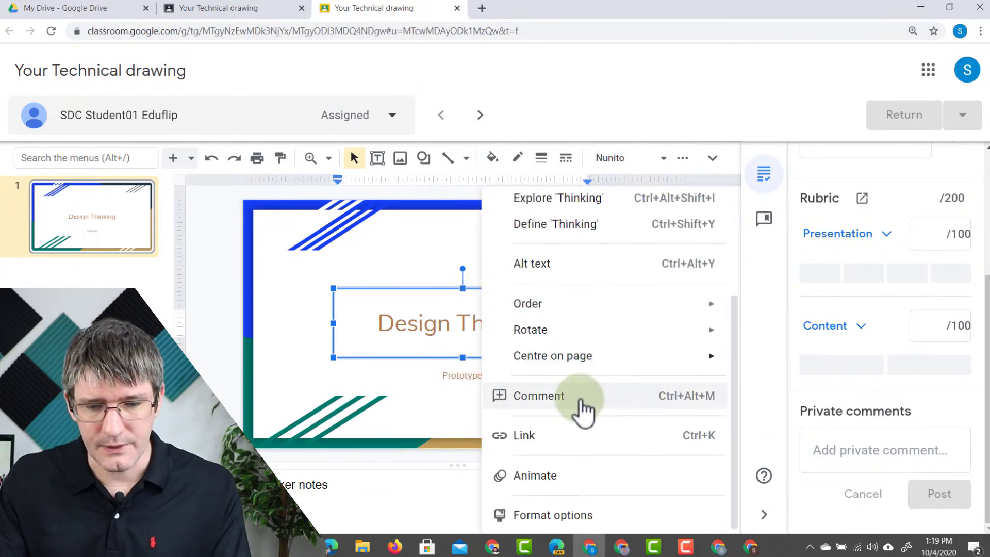
pyautogui.click(584, 411)
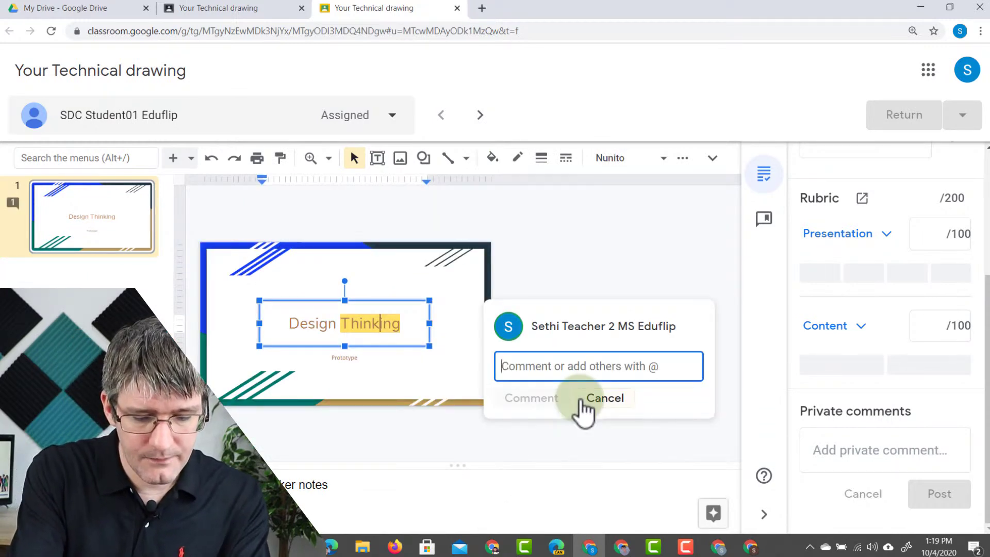
pyautogui.write('Please change th')
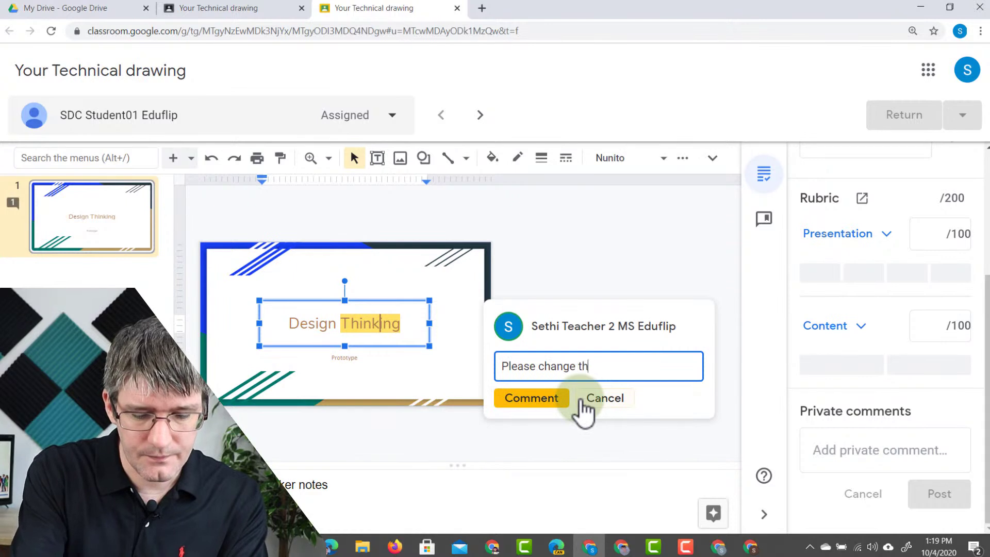
pyautogui.write('is title')
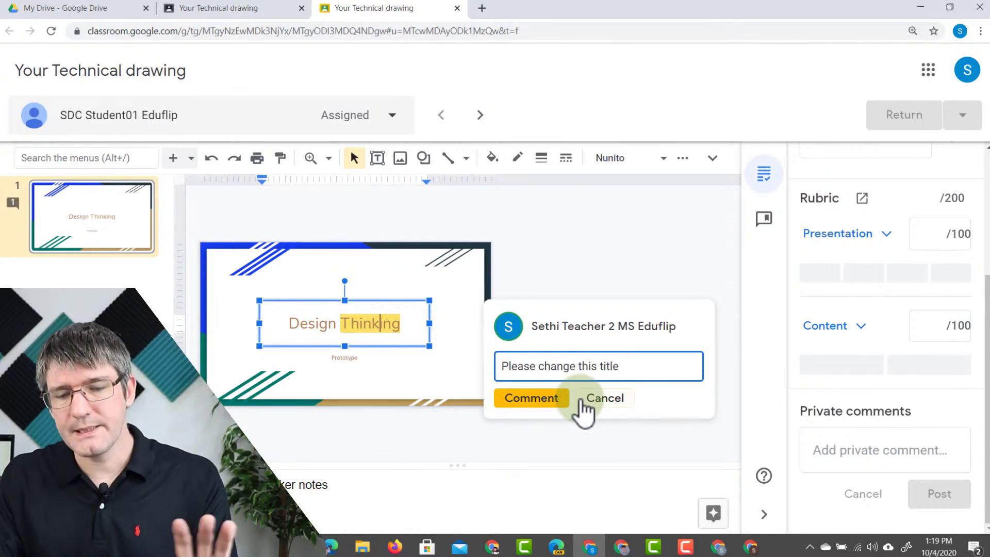
pyautogui.click(546, 400)
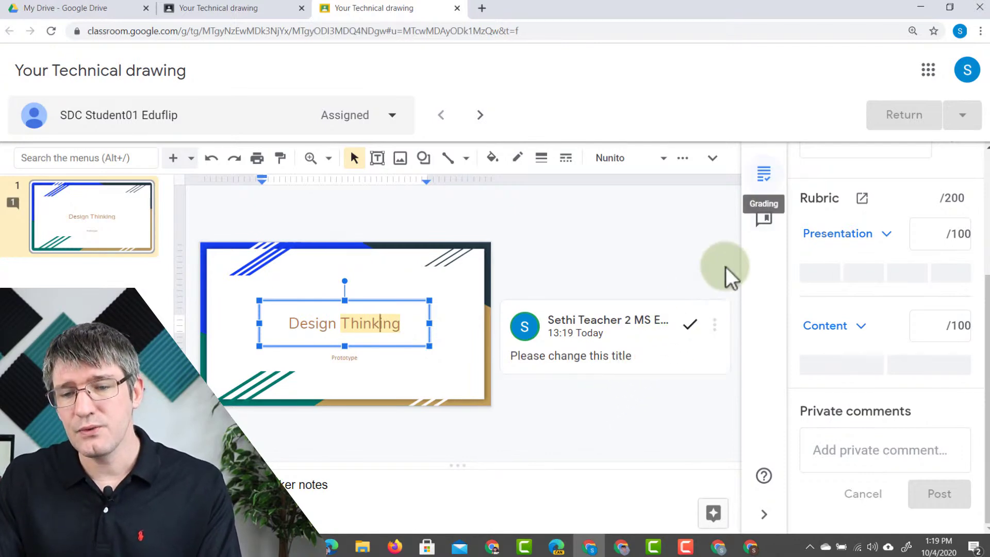
# - Bank the comment 'Please check your punctuation.' and move on to the second student's work
pyautogui.click(764, 220)
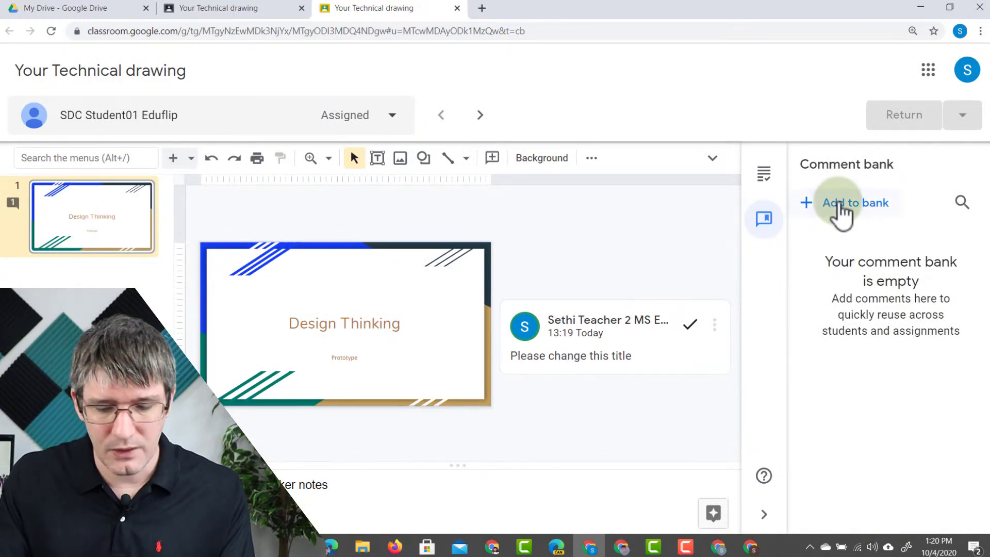
pyautogui.click(842, 204)
pyautogui.write('Pleas')
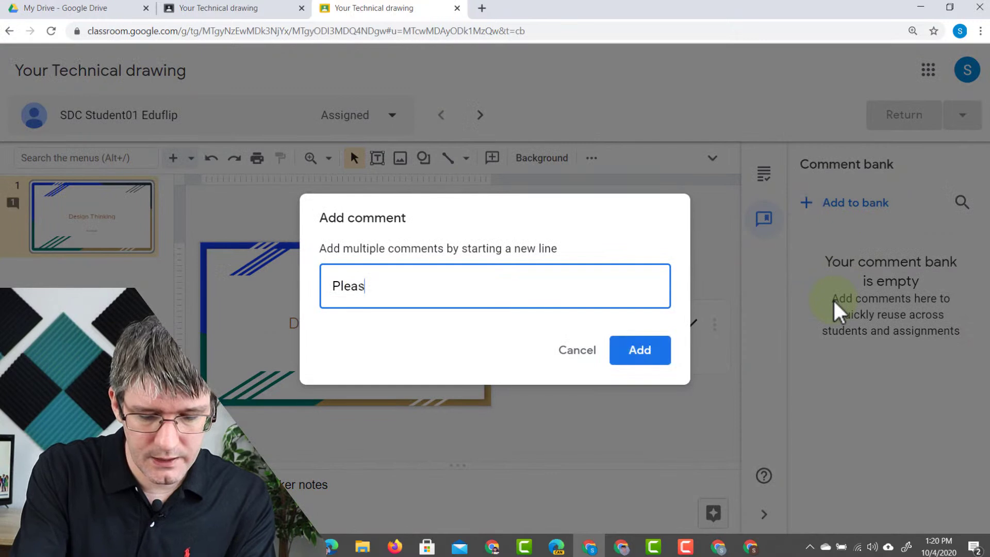
pyautogui.write('e check your pu')
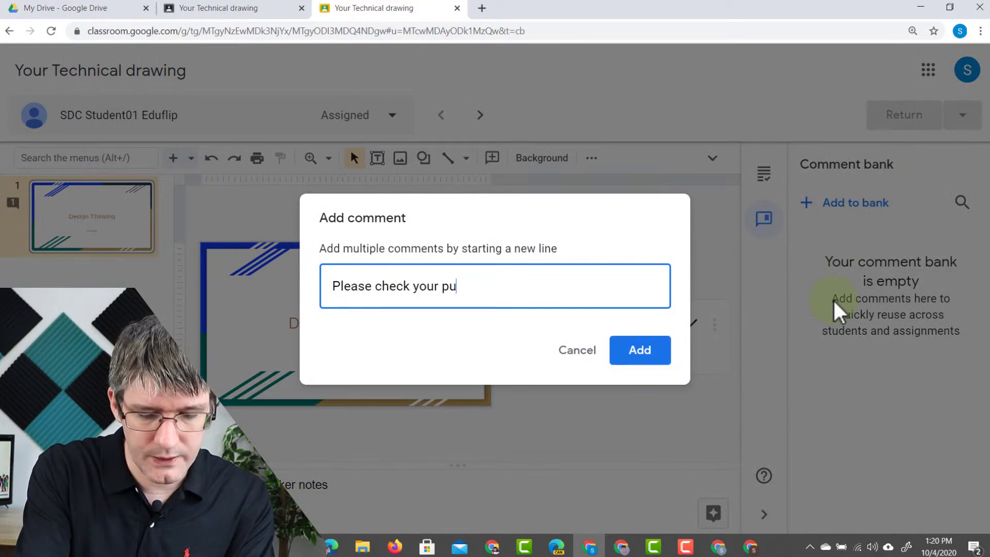
pyautogui.write('nctuation')
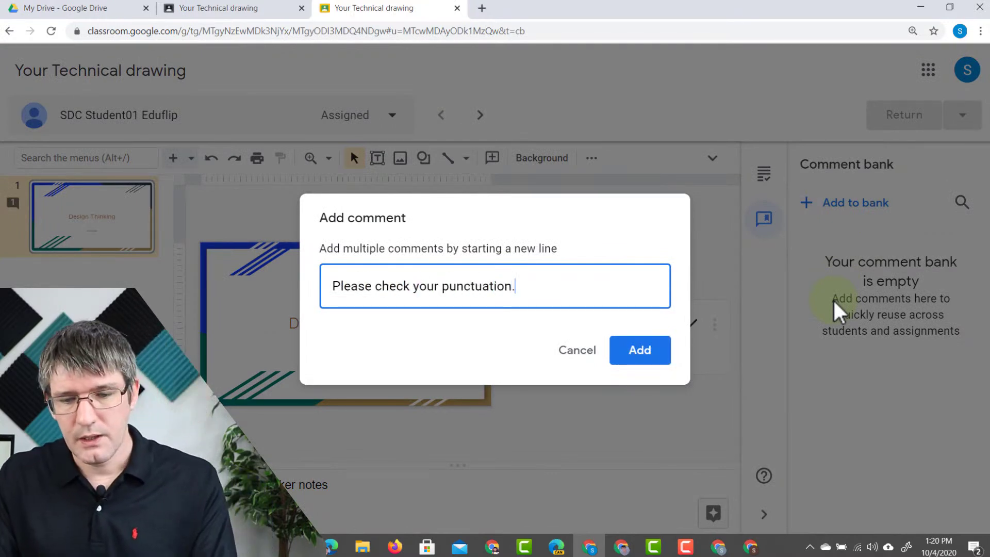
pyautogui.write('.')
pyautogui.click(660, 355)
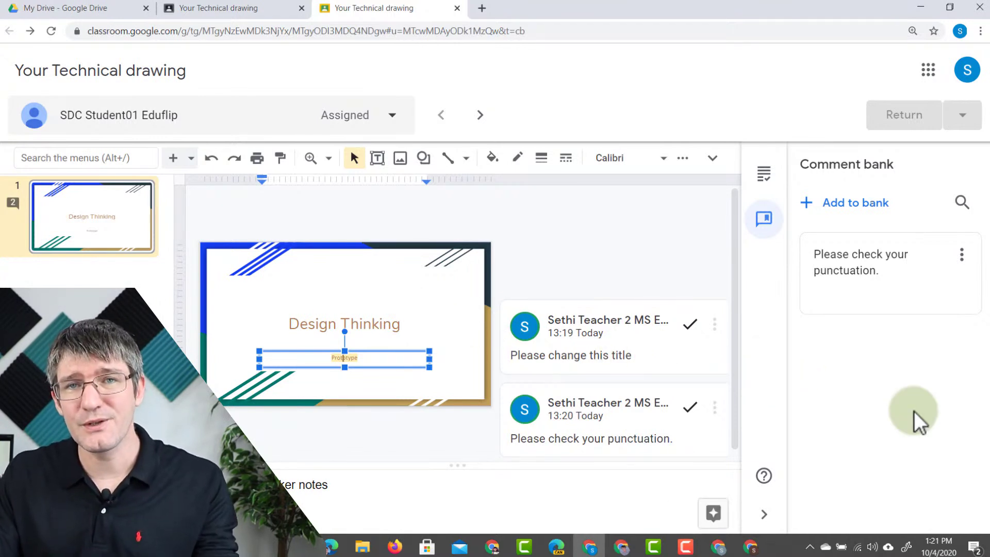
pyautogui.click(458, 9)
pyautogui.click(610, 374)
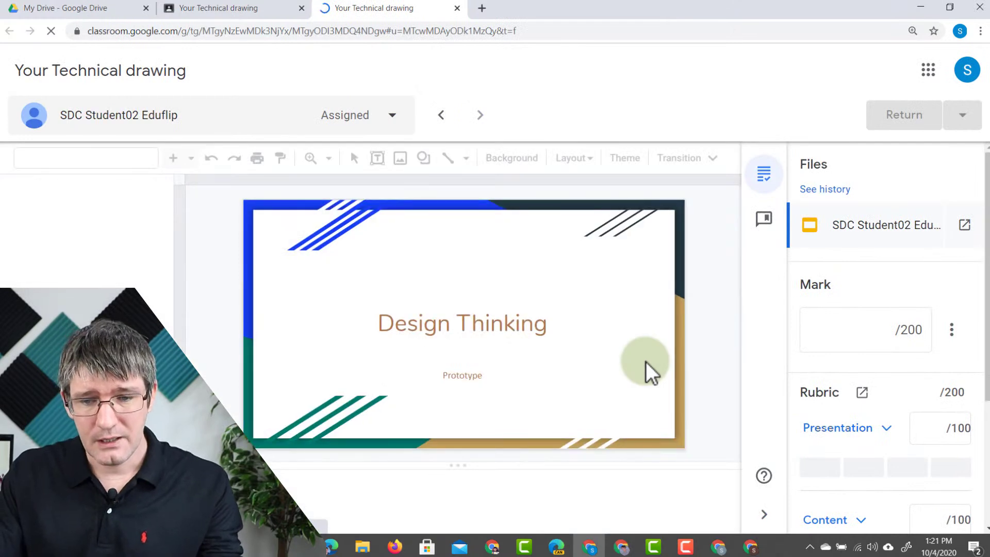
# - Put the banked 'Please check your punctuation.' comment on the second student's word Design
pyautogui.click(765, 218)
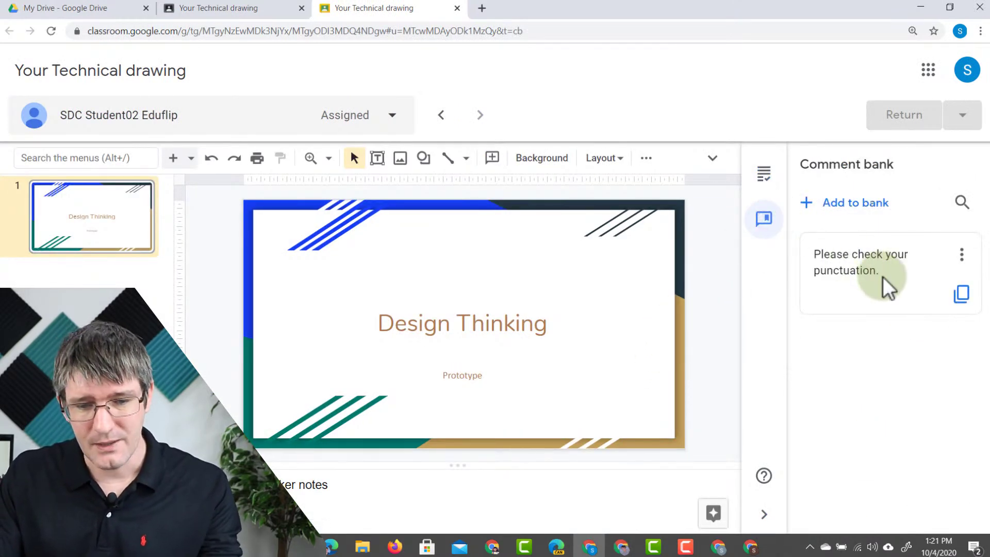
pyautogui.rightClick(435, 322)
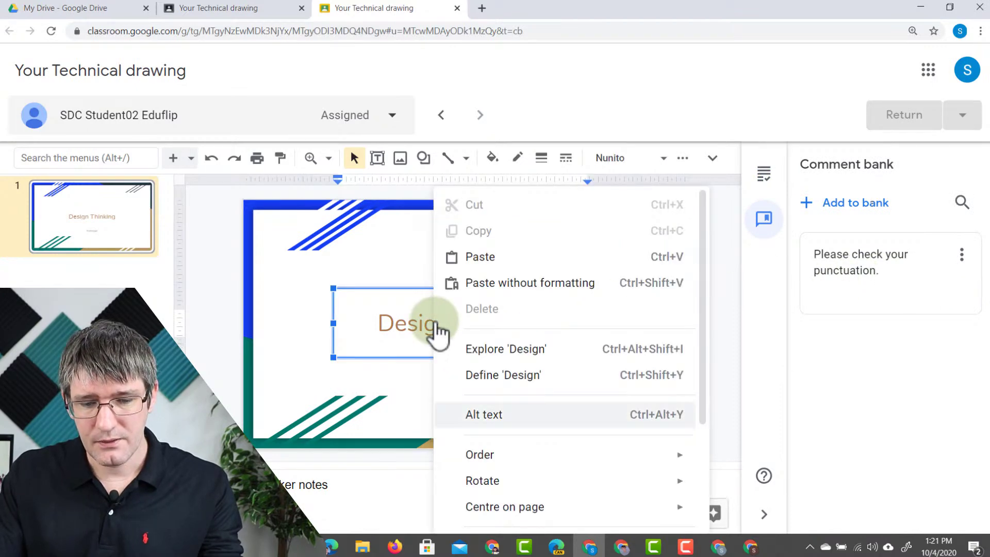
pyautogui.scroll(-3, 469, 356)
pyautogui.click(538, 410)
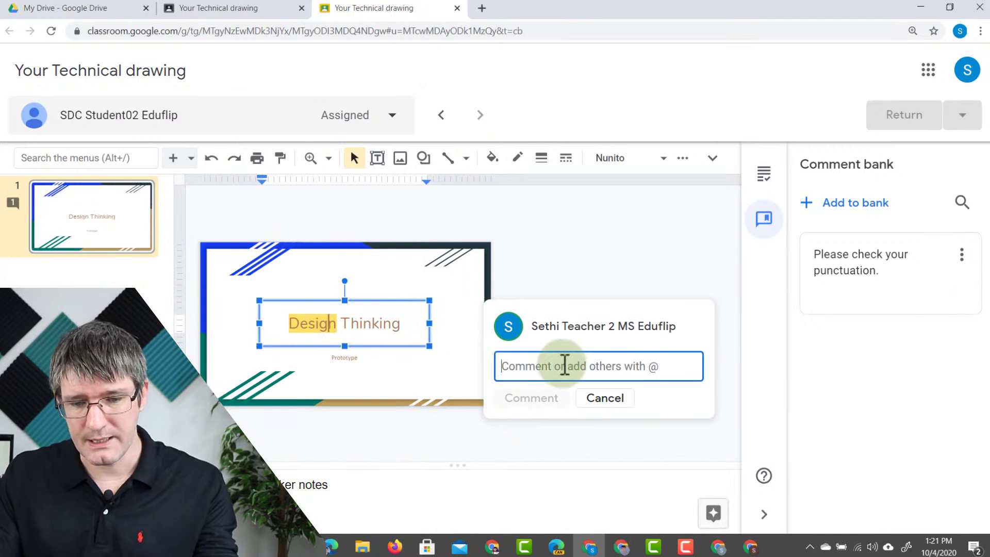
pyautogui.write('Please check your punctuation.')
pyautogui.click(548, 402)
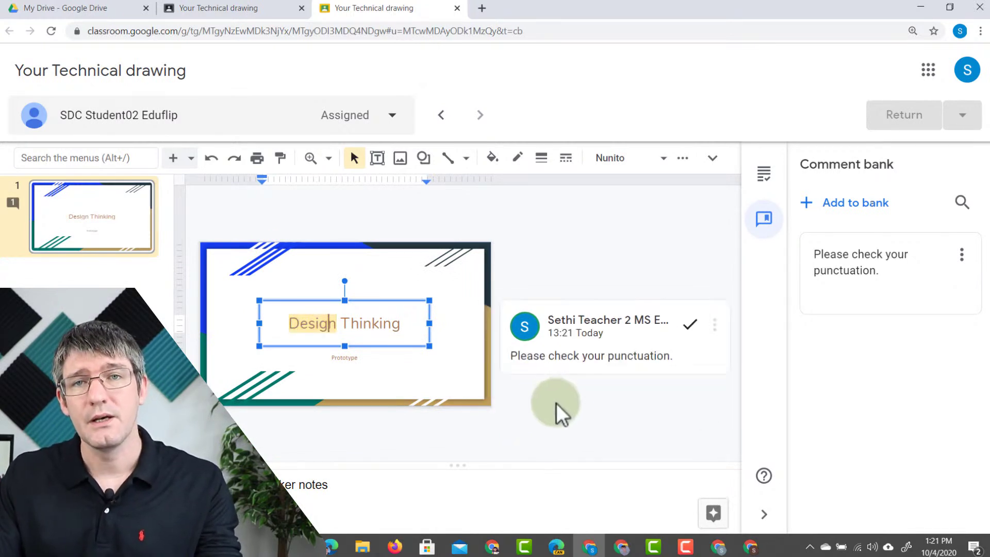
pyautogui.click(588, 419)
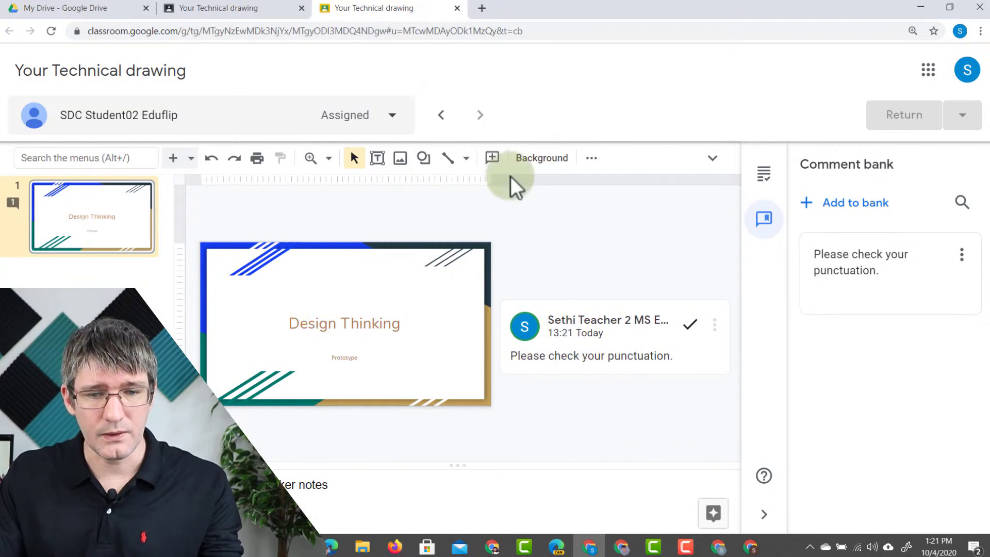
pyautogui.click(457, 8)
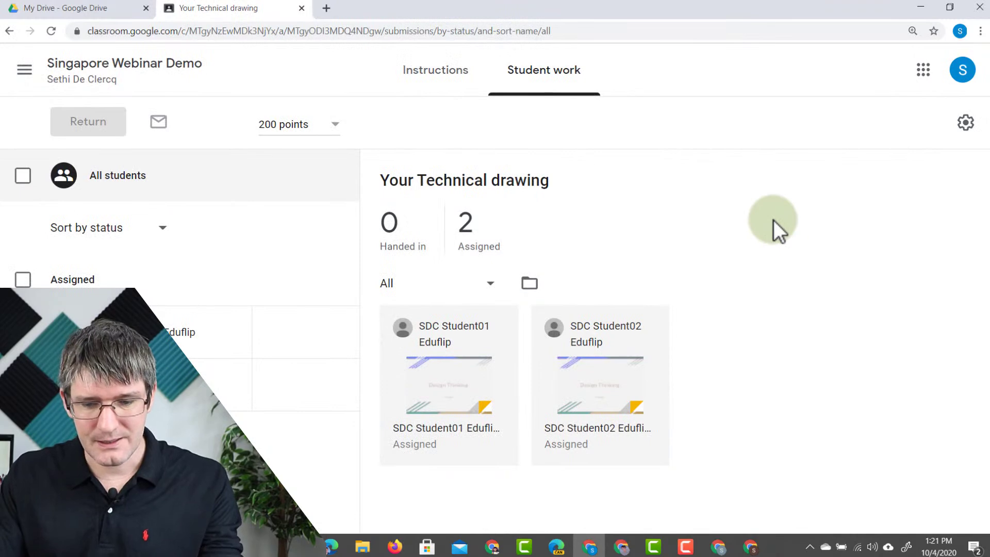
# - In the student's window, open the Technical drawing assignment from Classwork and dismiss the hand-in tip
pyautogui.click(720, 547)
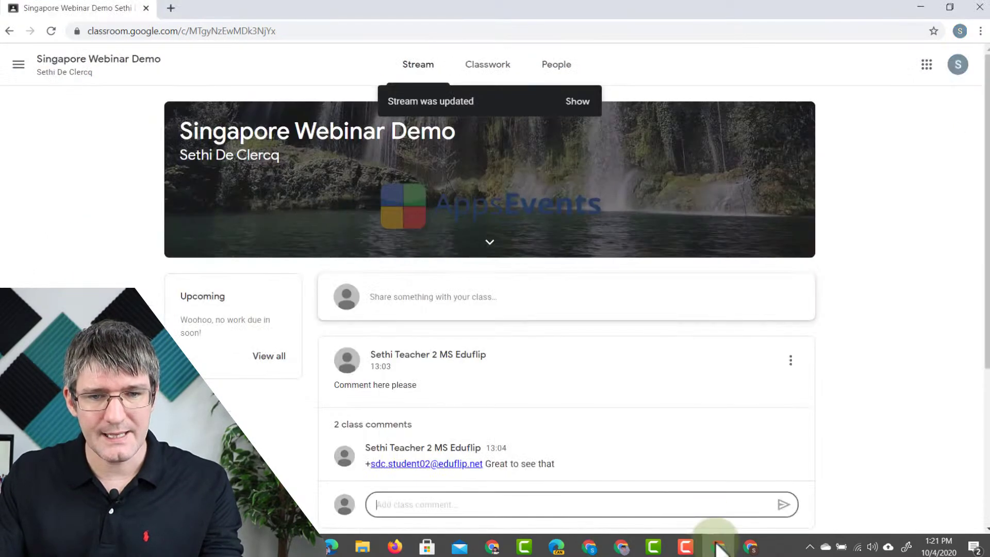
pyautogui.click(486, 66)
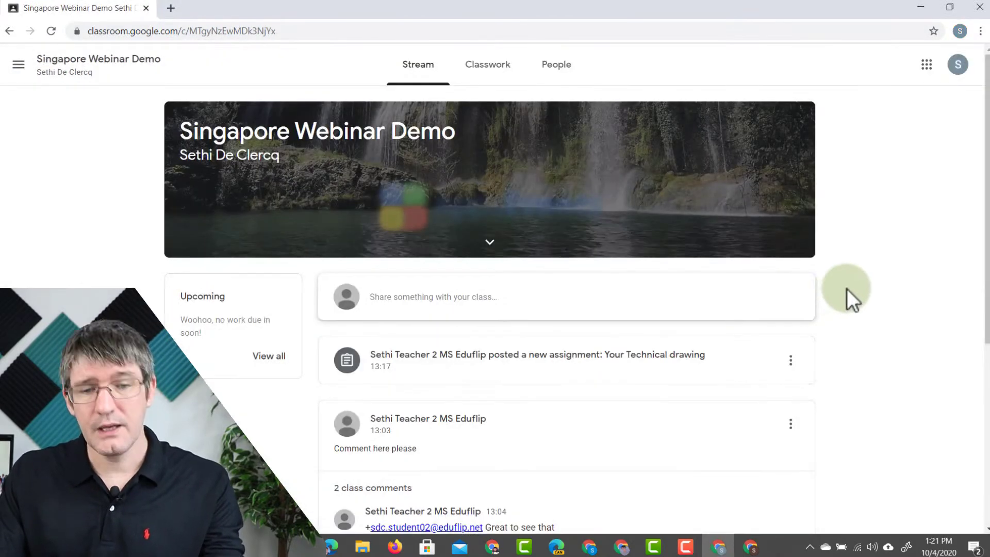
pyautogui.scroll(-2, 847, 288)
pyautogui.scroll(2, 847, 289)
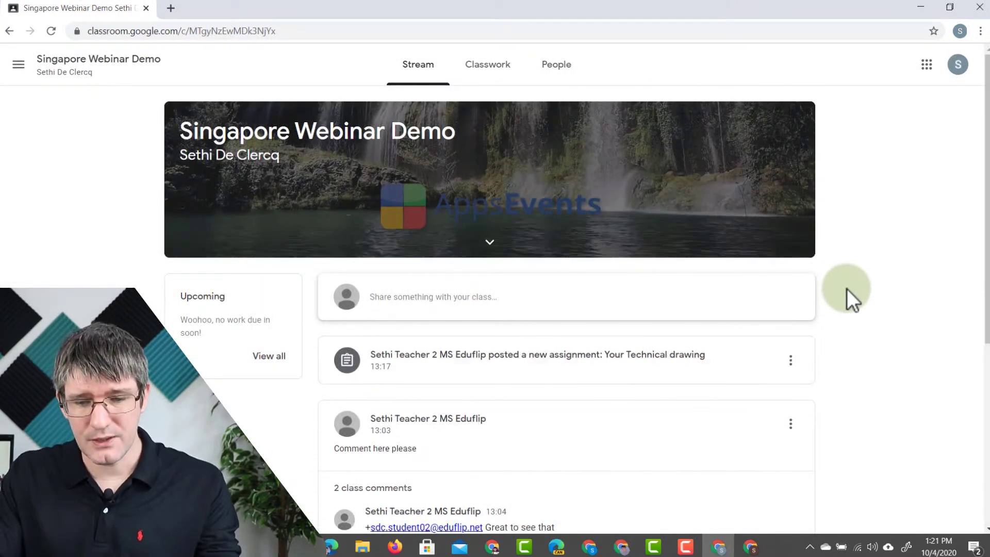
pyautogui.click(636, 356)
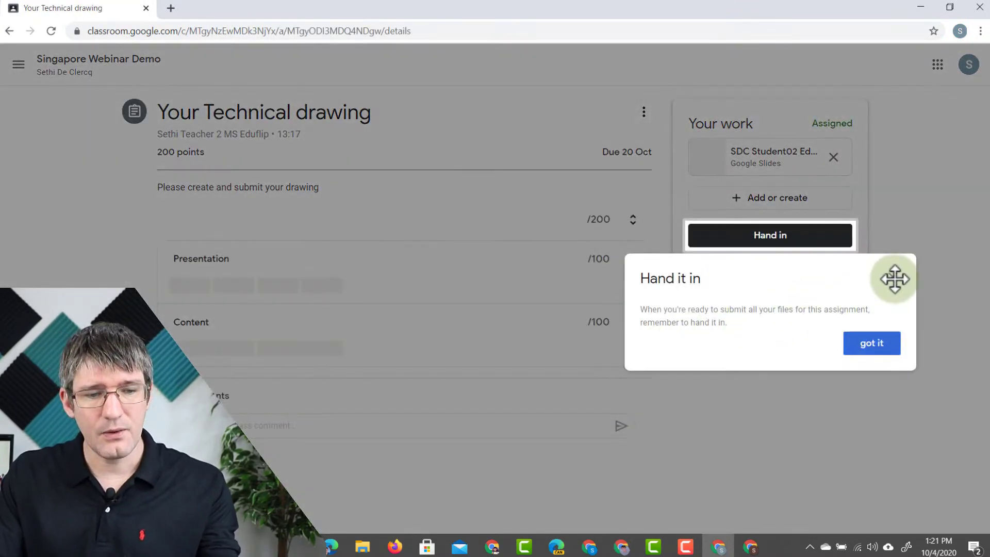
pyautogui.click(895, 279)
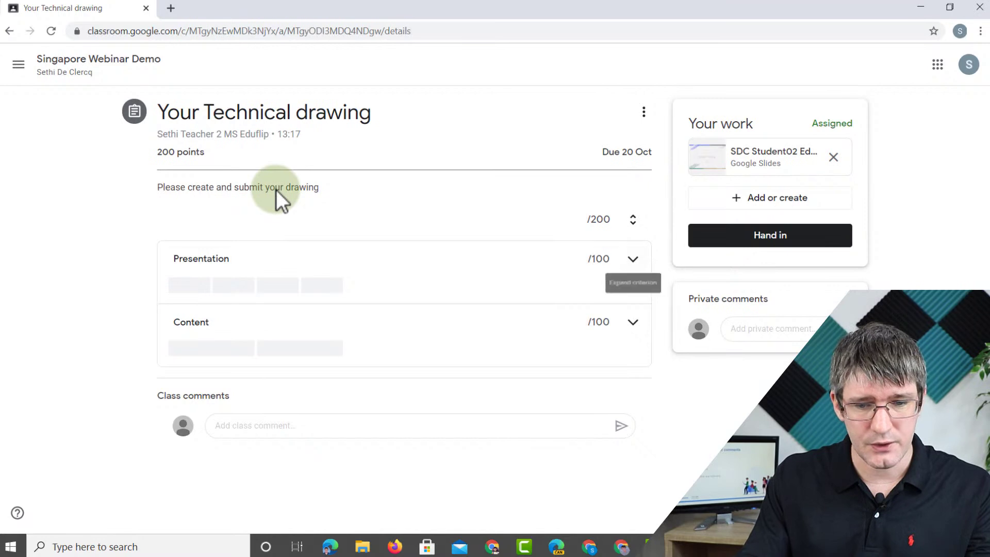
# - Expand the Presentation and Content rubric criteria, then open the attached Prototype Design slides
pyautogui.click(633, 259)
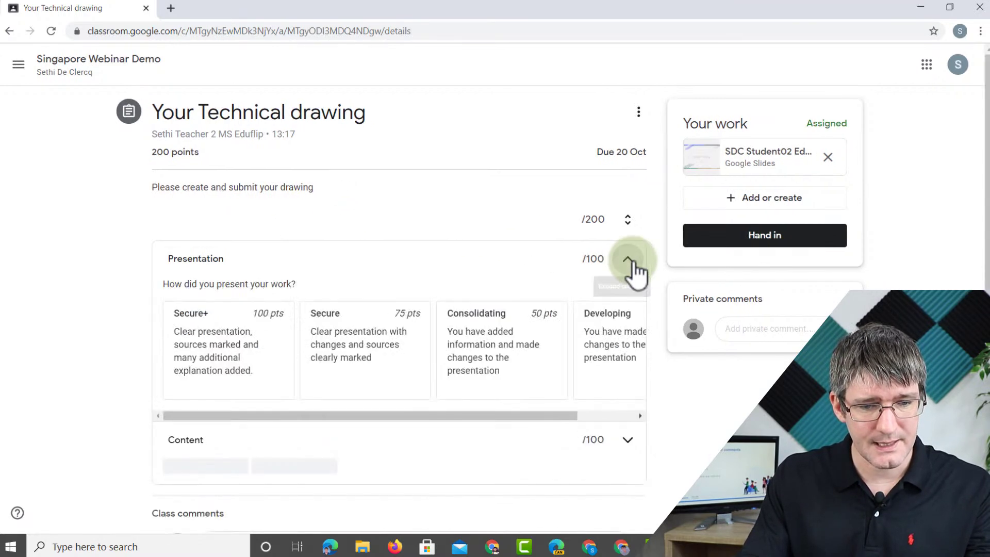
pyautogui.click(277, 416)
pyautogui.moveTo(277, 419); pyautogui.dragTo(234, 418)
pyautogui.click(629, 440)
pyautogui.scroll(-4, 471, 394)
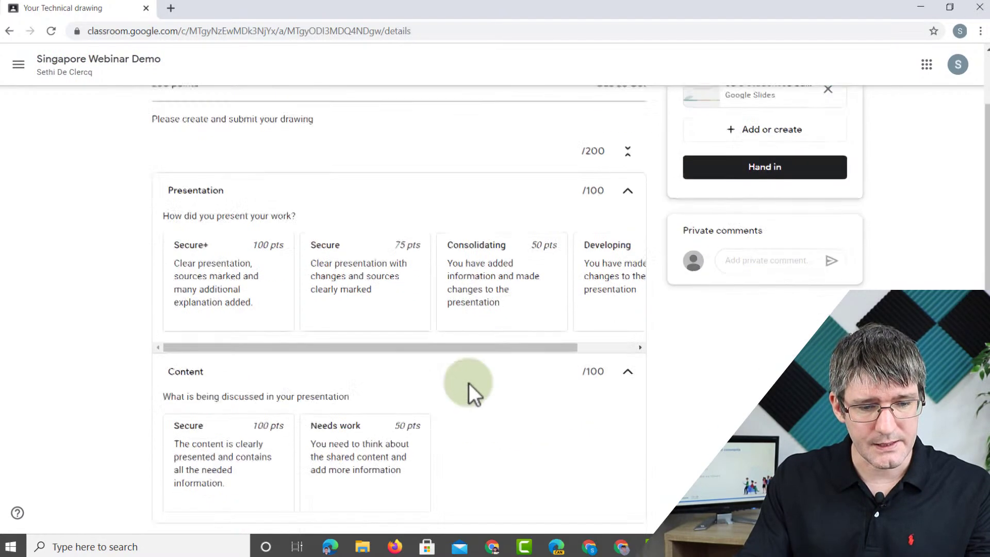
pyautogui.scroll(3, 464, 380)
pyautogui.scroll(1, 582, 379)
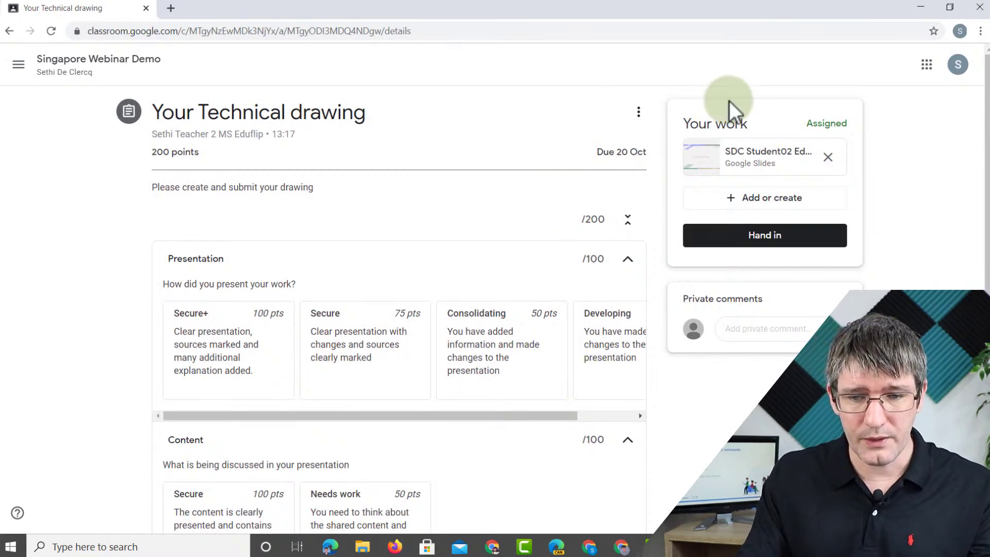
pyautogui.click(749, 168)
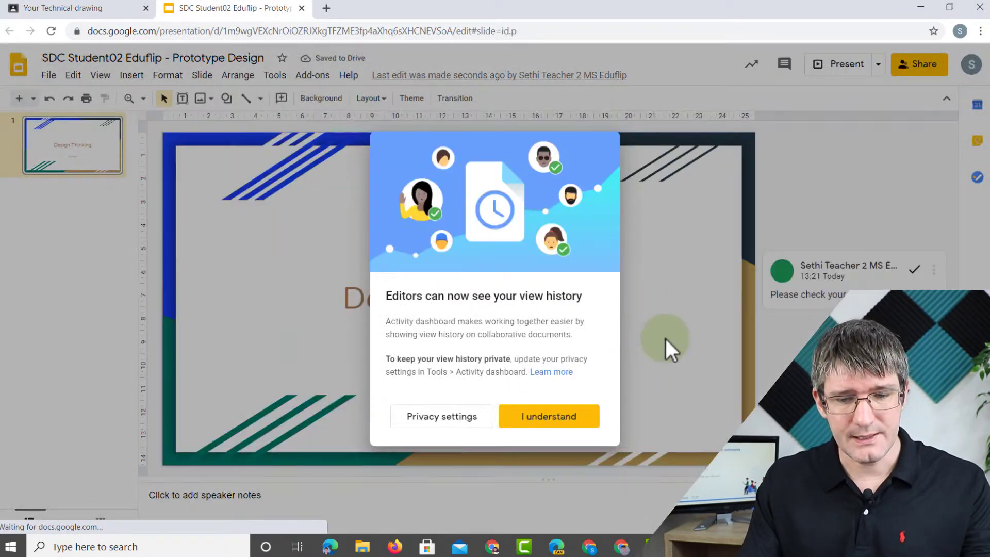
# - Dismiss the view-history notice, give the Prototype Design deck a dark theme, and close it
pyautogui.click(543, 416)
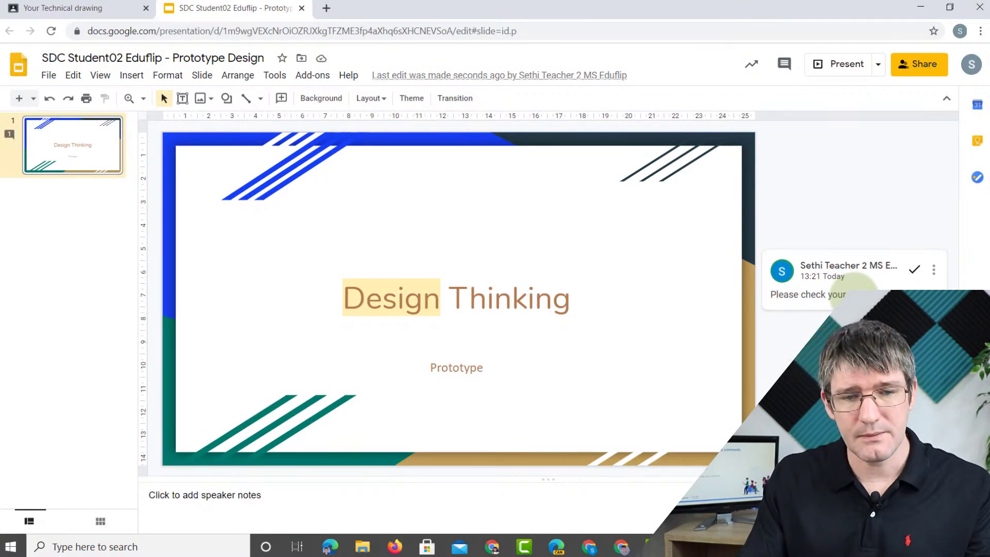
pyautogui.click(418, 102)
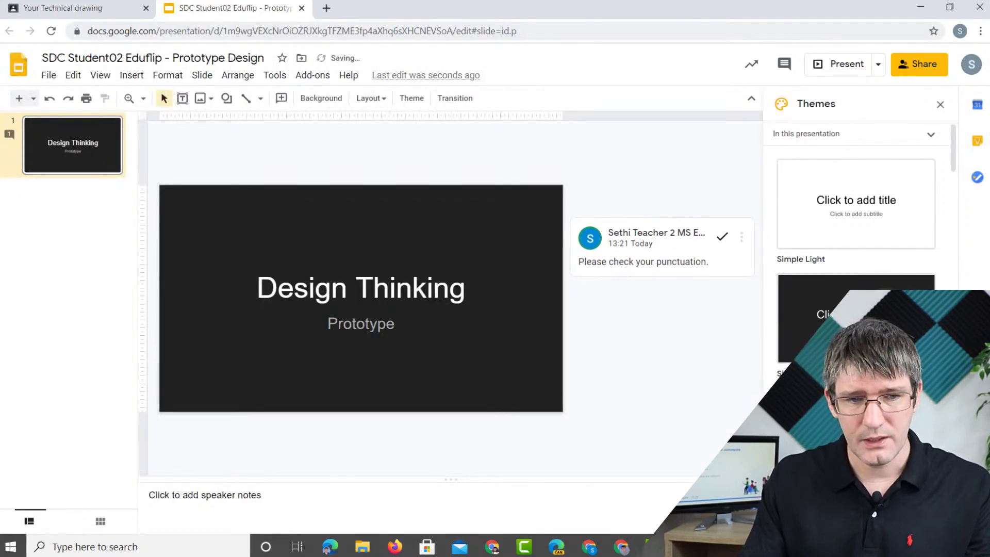
pyautogui.click(301, 8)
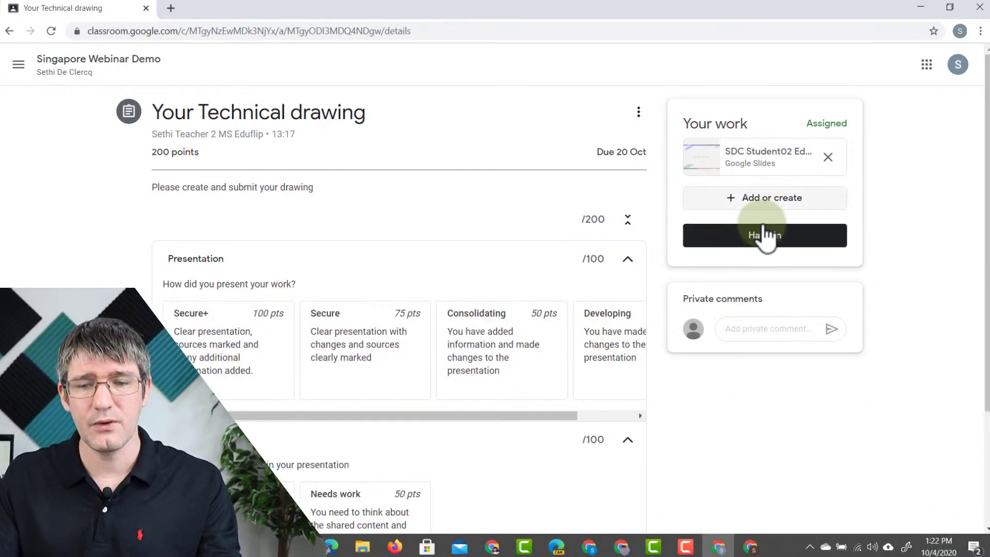
# - Hand in the Prototype Design slides for the Technical drawing assignment
pyautogui.click(774, 207)
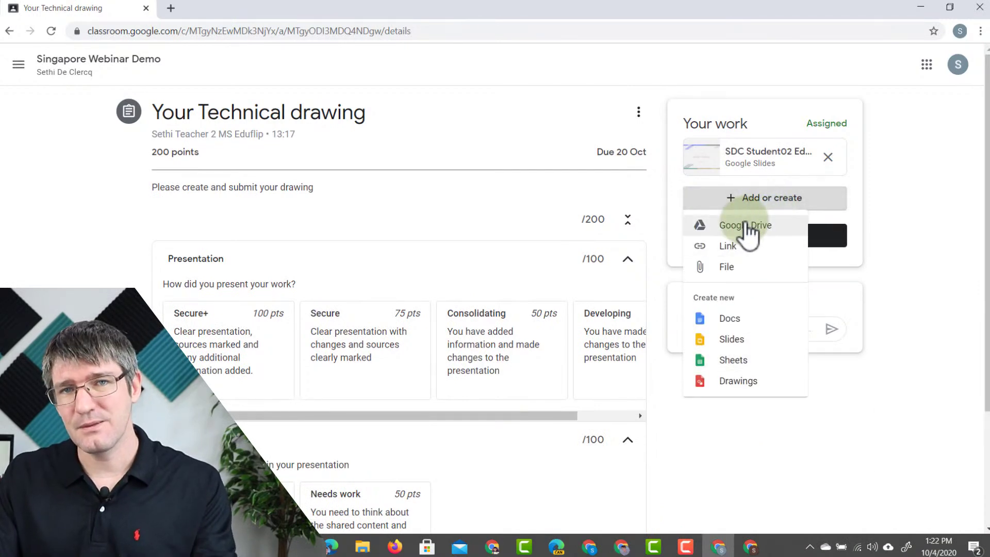
pyautogui.click(890, 221)
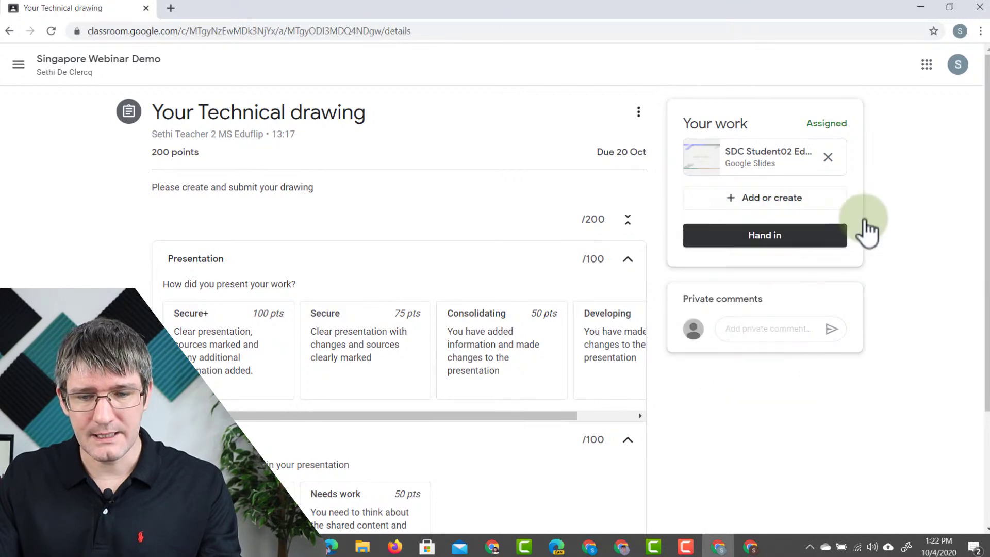
pyautogui.click(753, 238)
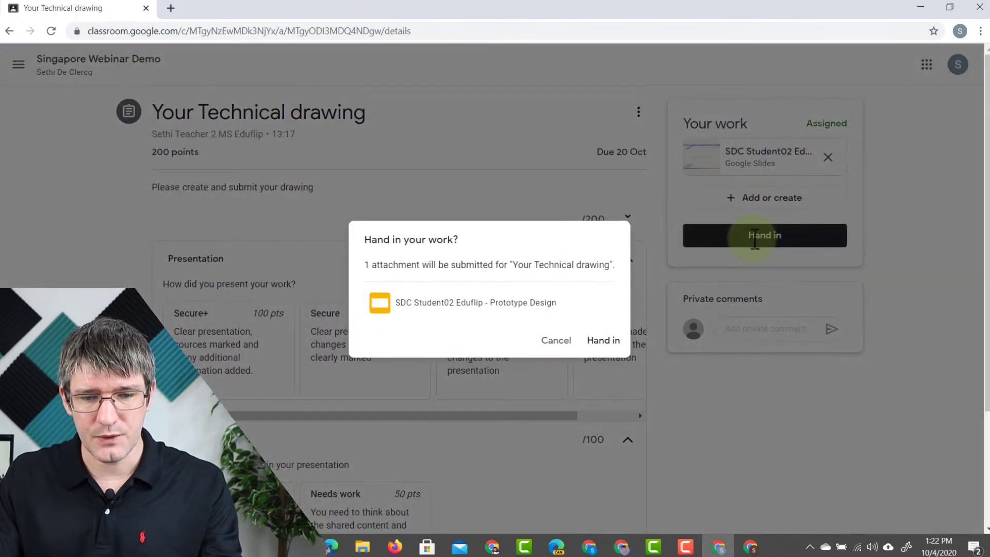
pyautogui.click(603, 341)
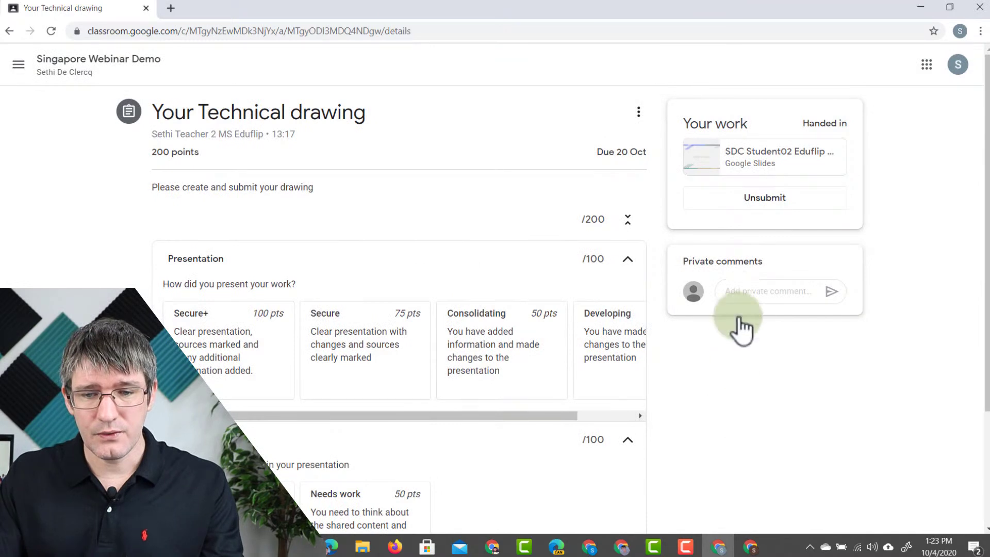
# - Check that the handed-in deck is view only, then go to the teacher's Student work page
pyautogui.click(749, 163)
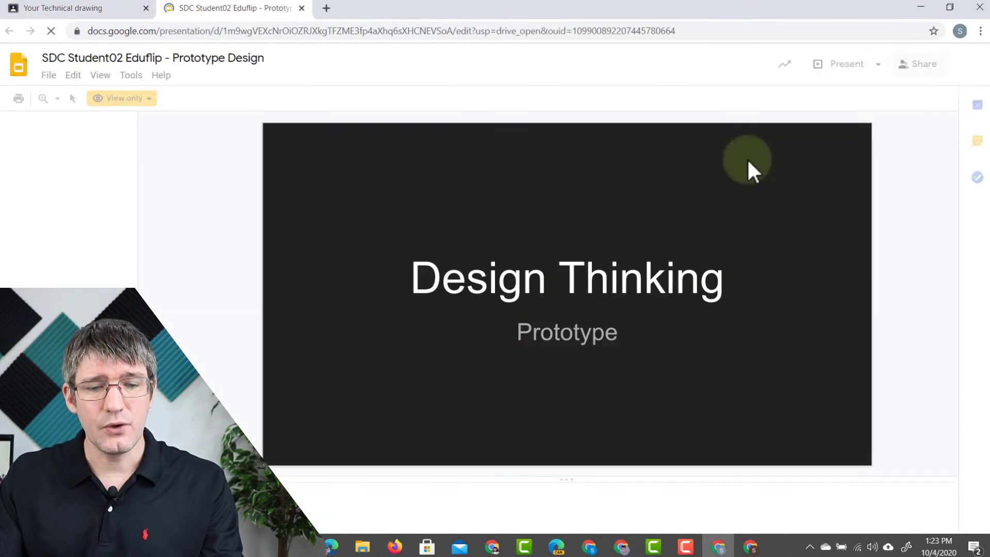
pyautogui.click(391, 276)
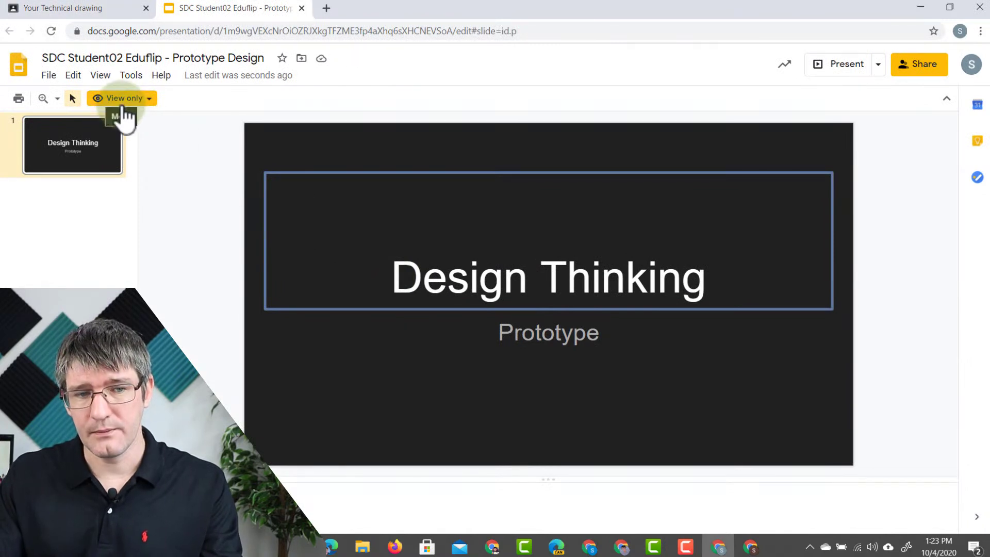
pyautogui.click(302, 8)
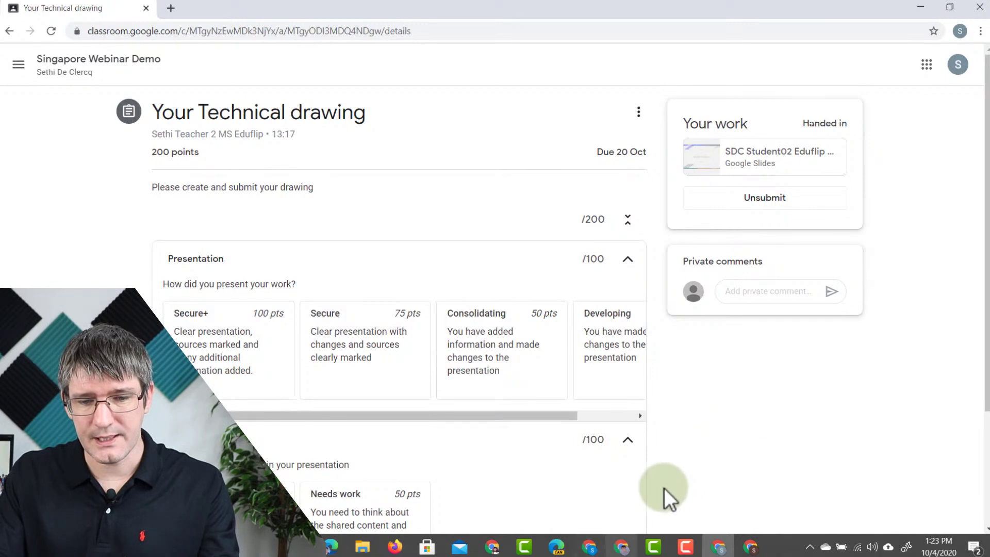
pyautogui.click(589, 547)
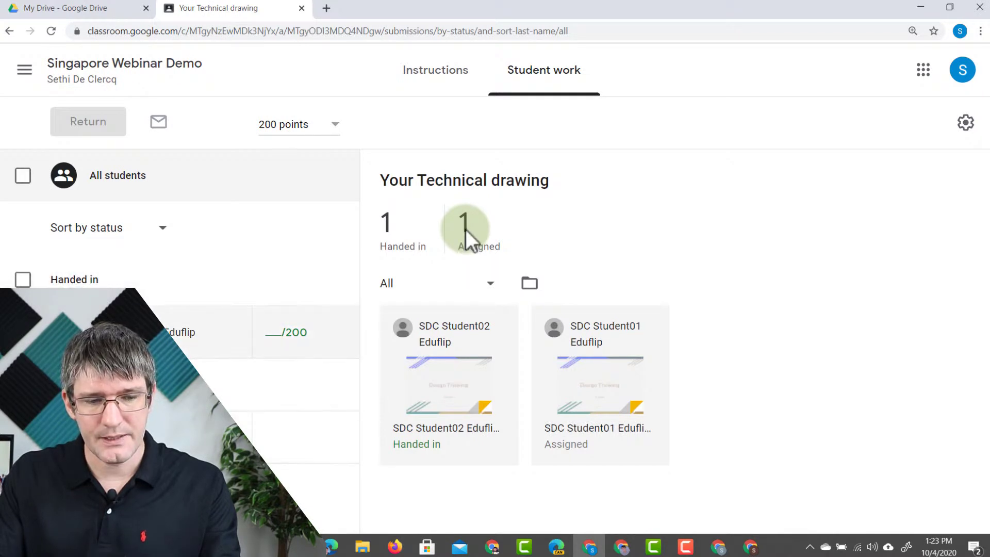
# - Open the handed-in submission and grade Presentation Consolidating (50) and Content Secure (100)
pyautogui.click(285, 335)
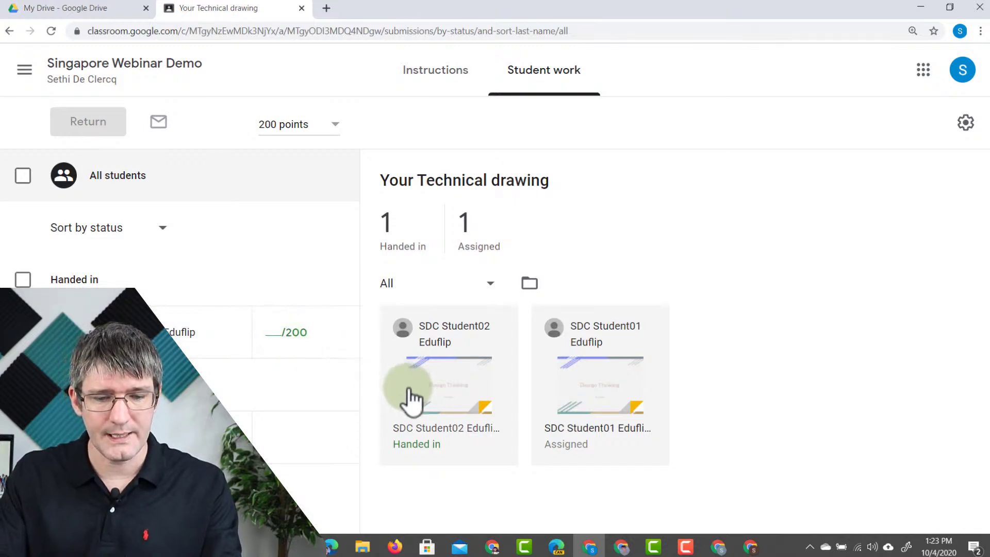
pyautogui.click(445, 405)
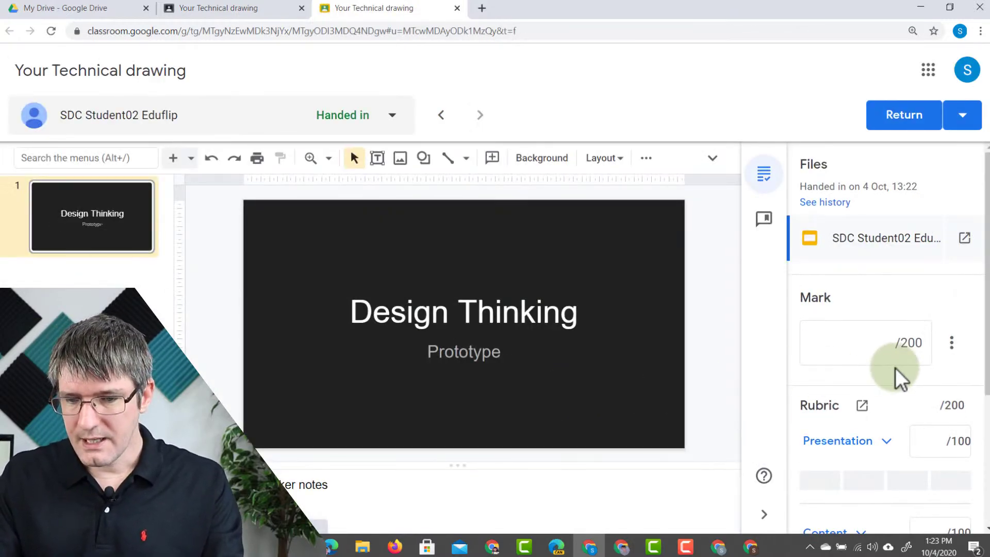
pyautogui.scroll(-2, 896, 367)
pyautogui.scroll(-2, 895, 367)
pyautogui.click(889, 255)
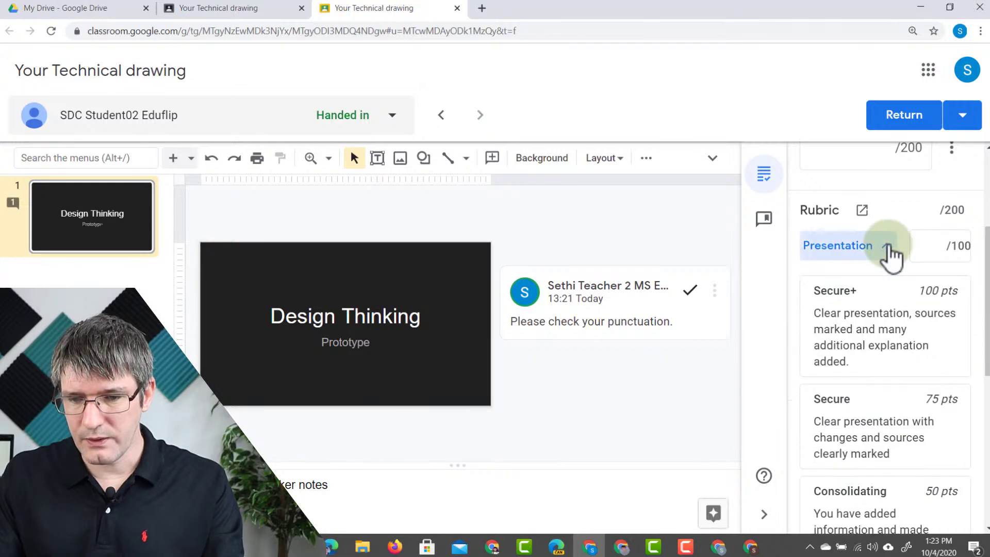
pyautogui.scroll(-1, 890, 260)
pyautogui.scroll(-2, 889, 268)
pyautogui.click(882, 380)
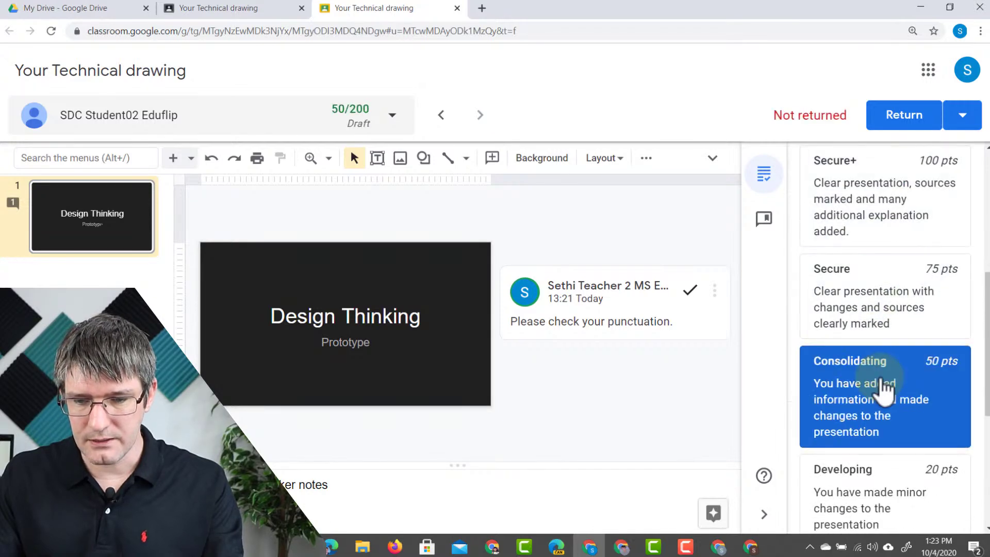
pyautogui.scroll(-5, 876, 361)
pyautogui.click(855, 336)
pyautogui.scroll(-3, 876, 299)
pyautogui.click(887, 257)
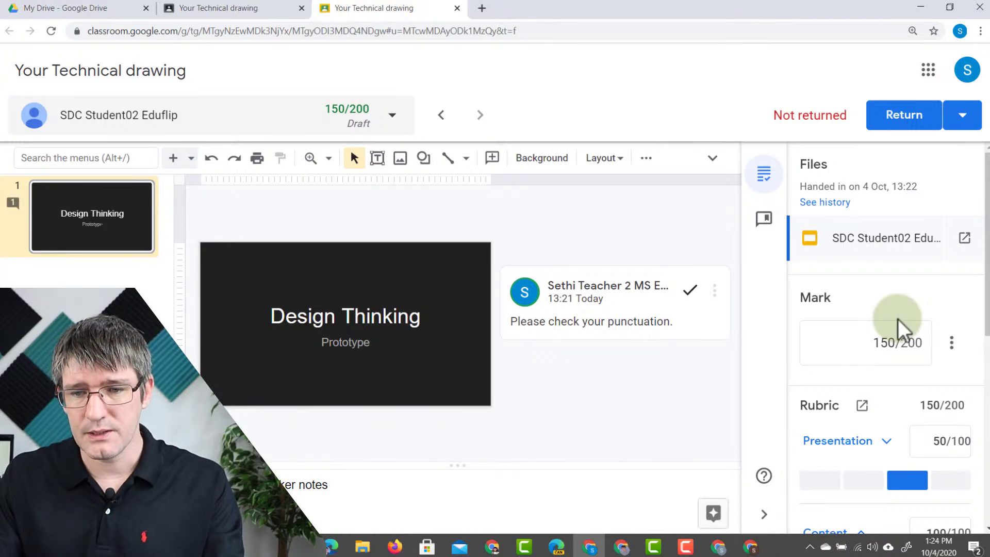
# - Return the submission marked 150/200 to the student
pyautogui.click(967, 123)
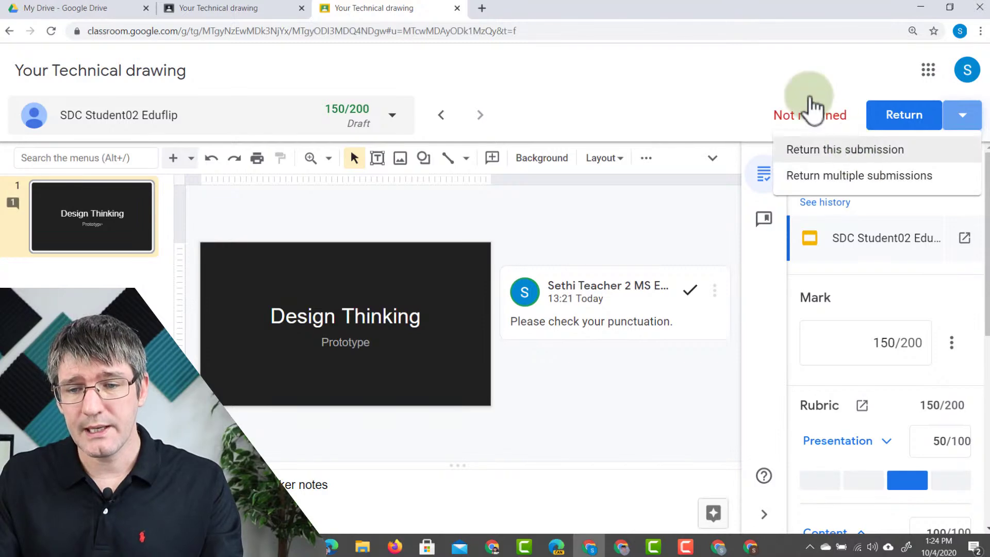
pyautogui.click(862, 111)
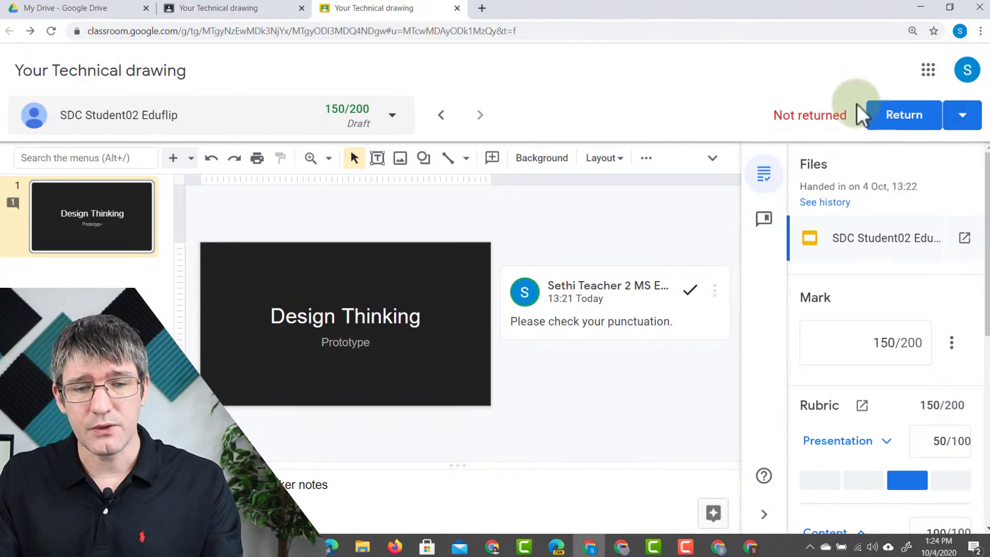
pyautogui.click(891, 123)
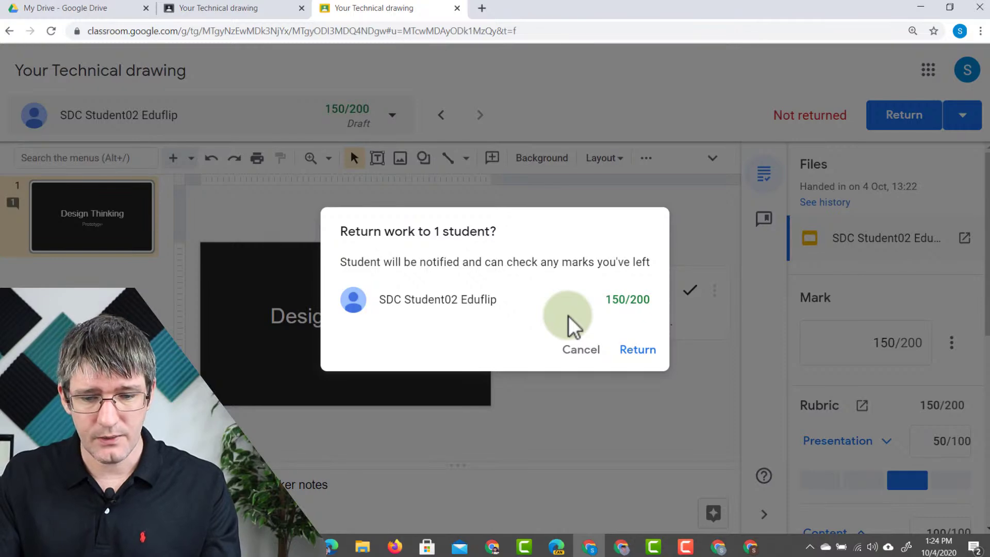
pyautogui.click(632, 351)
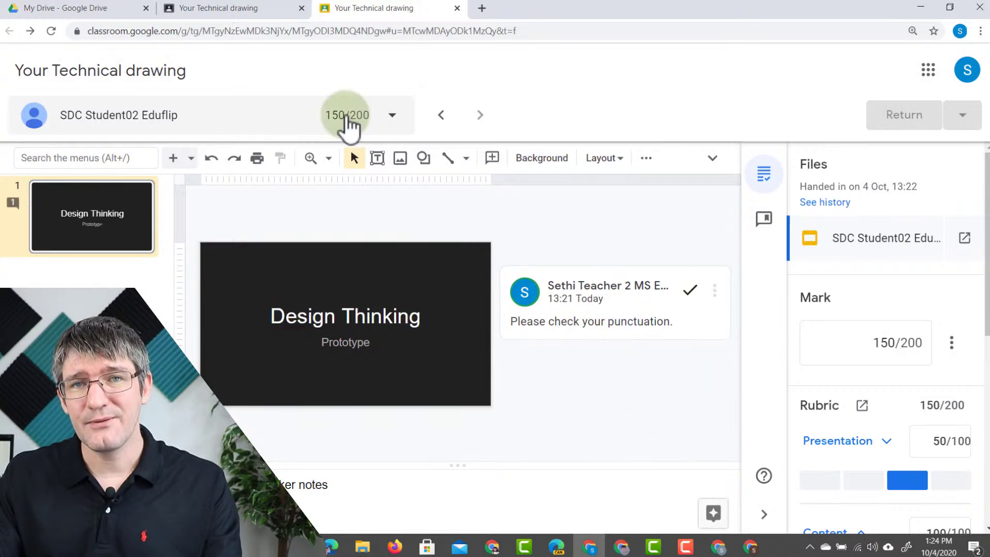
# - In the student's window, dismiss the tip and review the 150/200 rubric levels
pyautogui.click(718, 546)
pyautogui.click(856, 447)
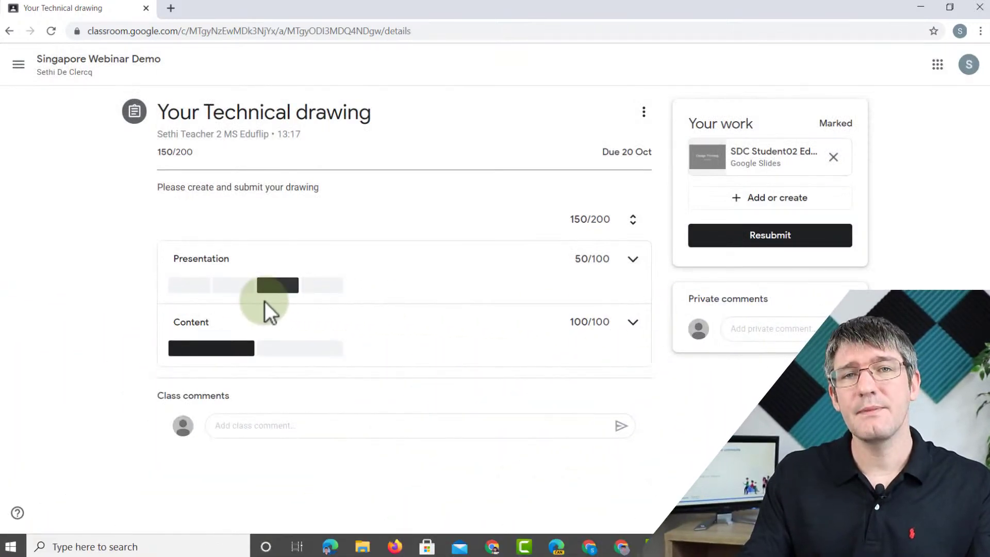
pyautogui.moveTo(264, 302)
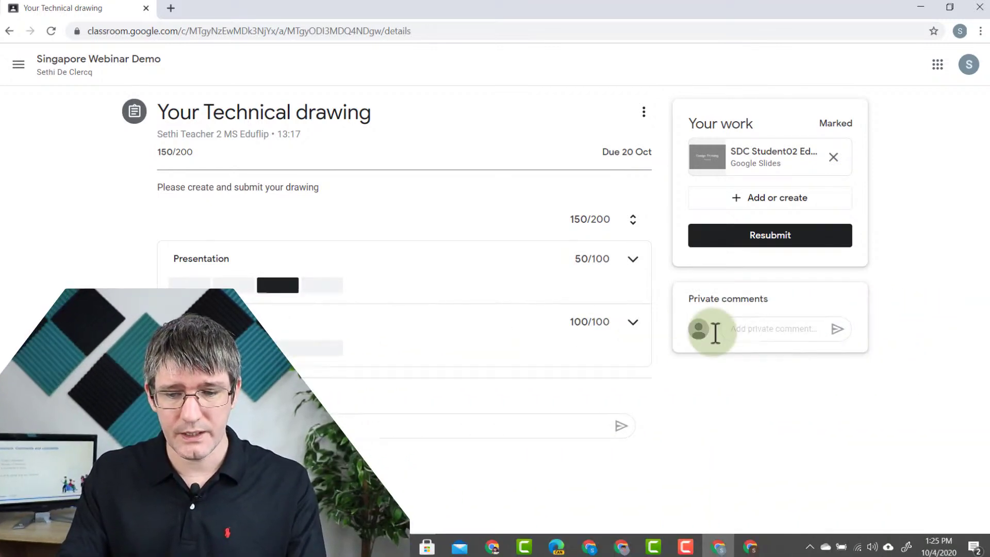
# - Click into the private comment field to the teacher, then go to the class Stream
pyautogui.click(769, 330)
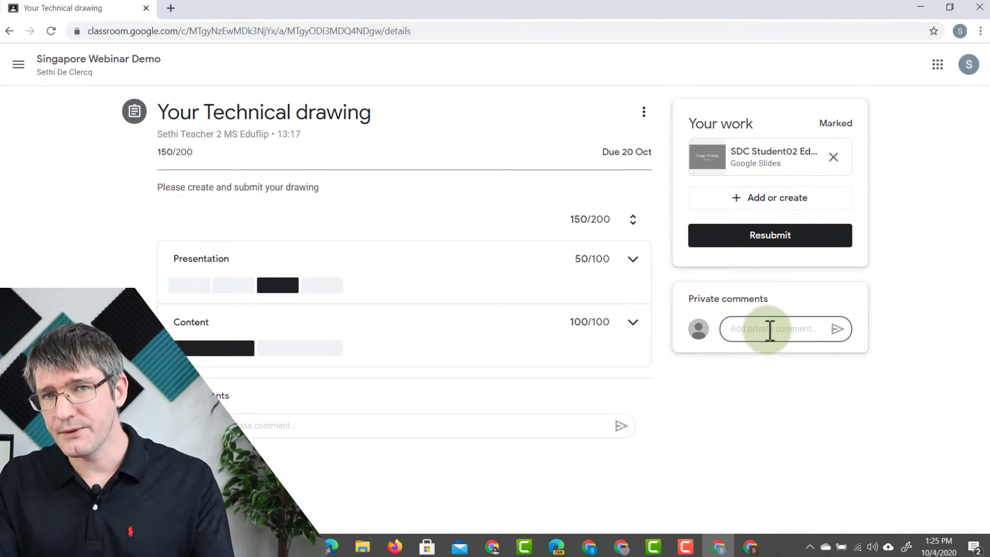
pyautogui.click(769, 330)
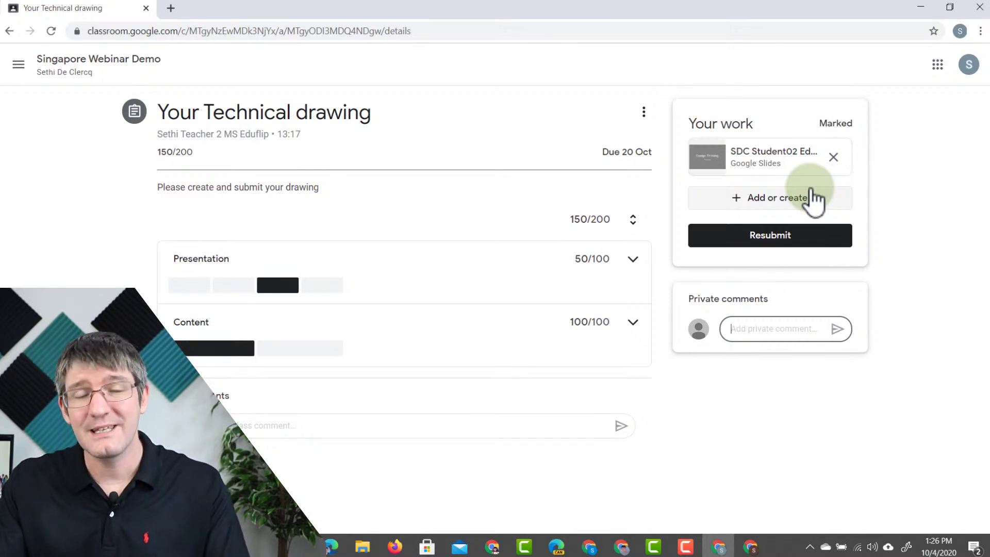
pyautogui.click(371, 72)
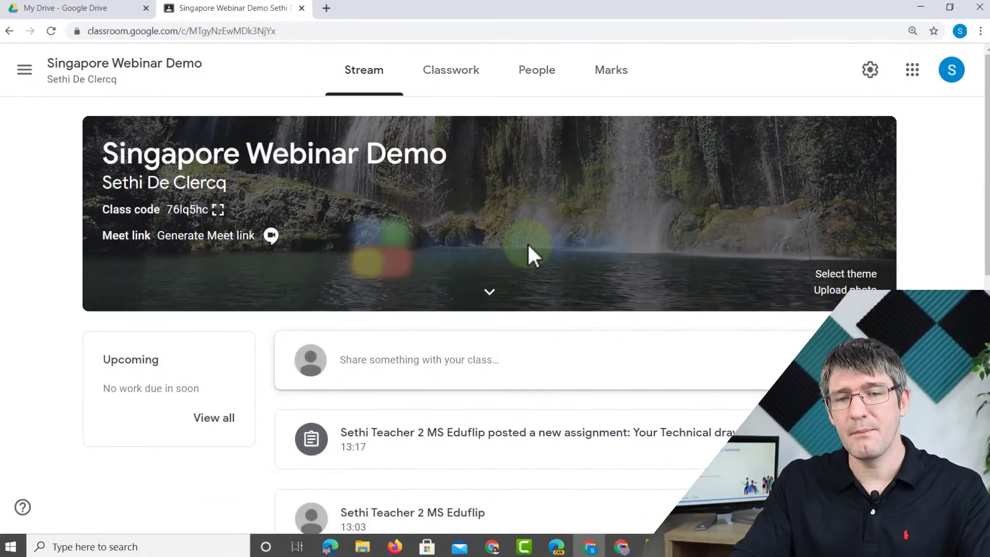
# - View the Marks gradebook showing 150 out of 200 and a class average of 150
pyautogui.click(614, 72)
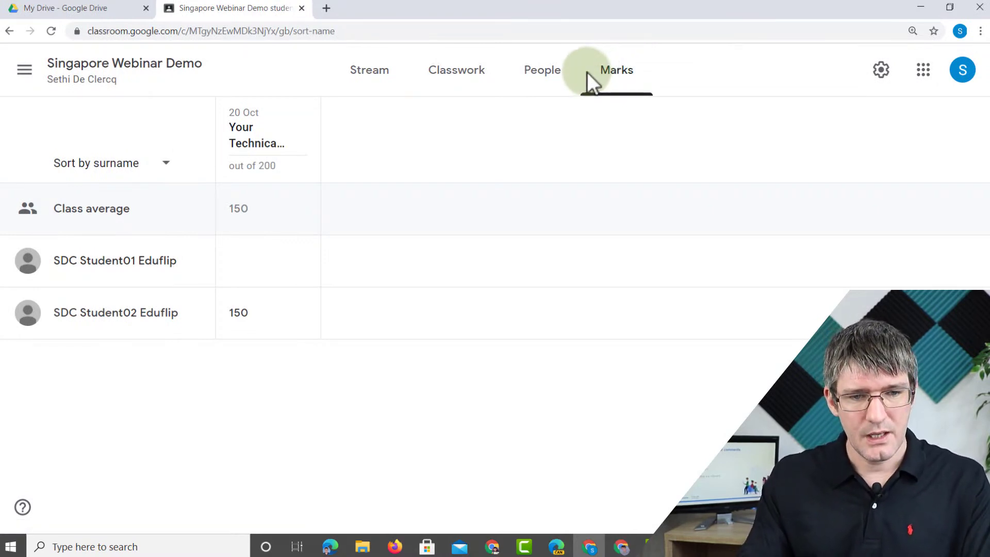
pyautogui.moveTo(254, 121)
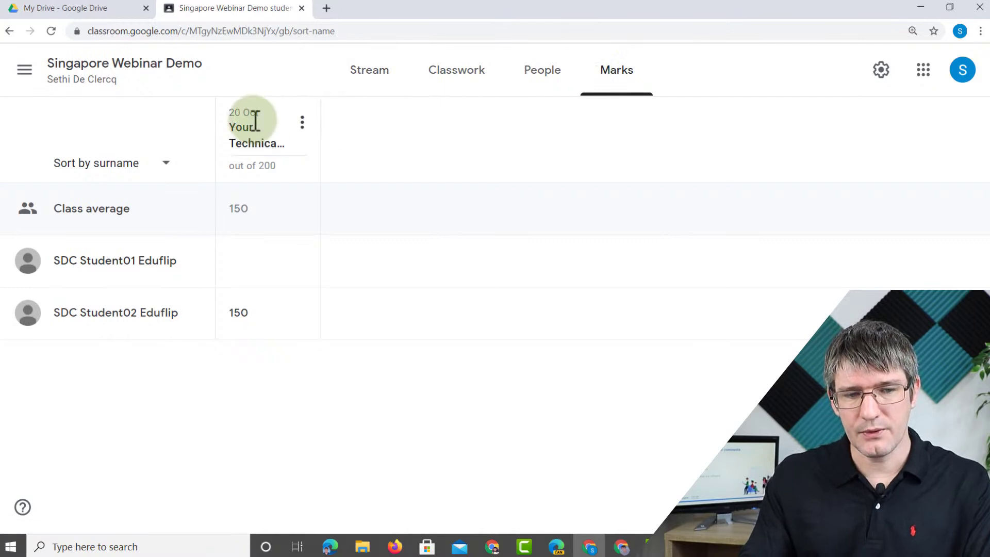
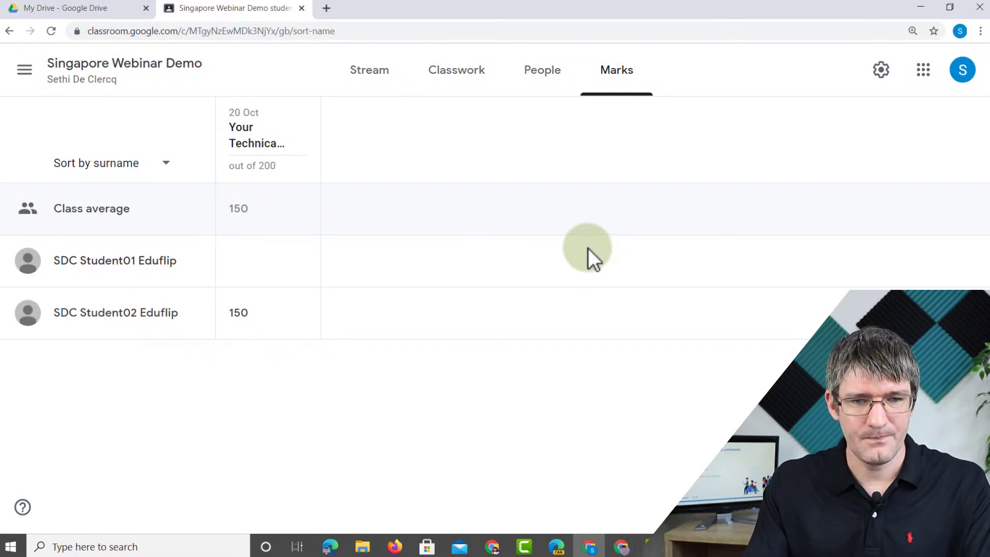
# - Go to the Classwork page listing Resources, Unit1: Technical Drawing and Unit2: Design Thinking
pyautogui.click(467, 83)
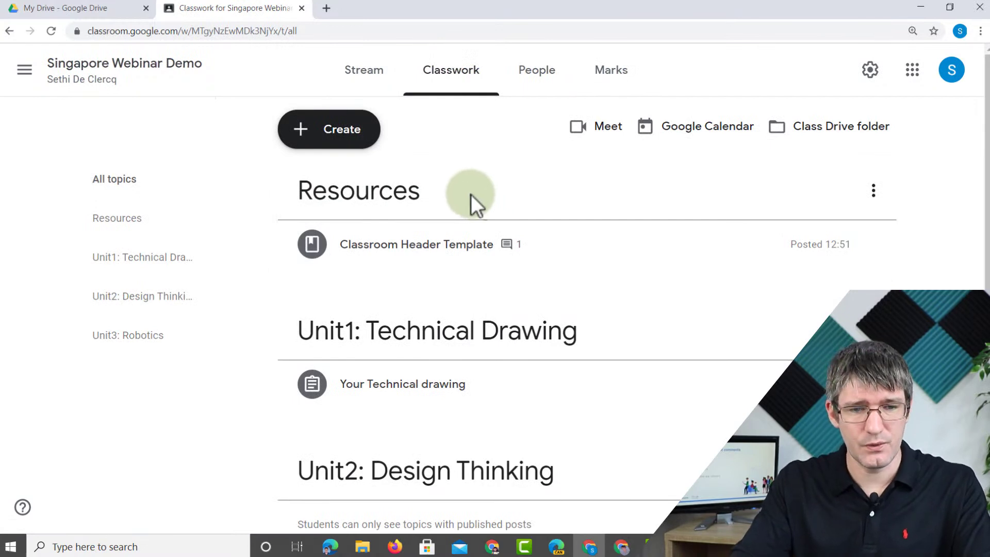
# - Create a quiz assignment titled 'Fun Quiz' with the instructions 'Let's have fun with a quiz'
pyautogui.click(318, 130)
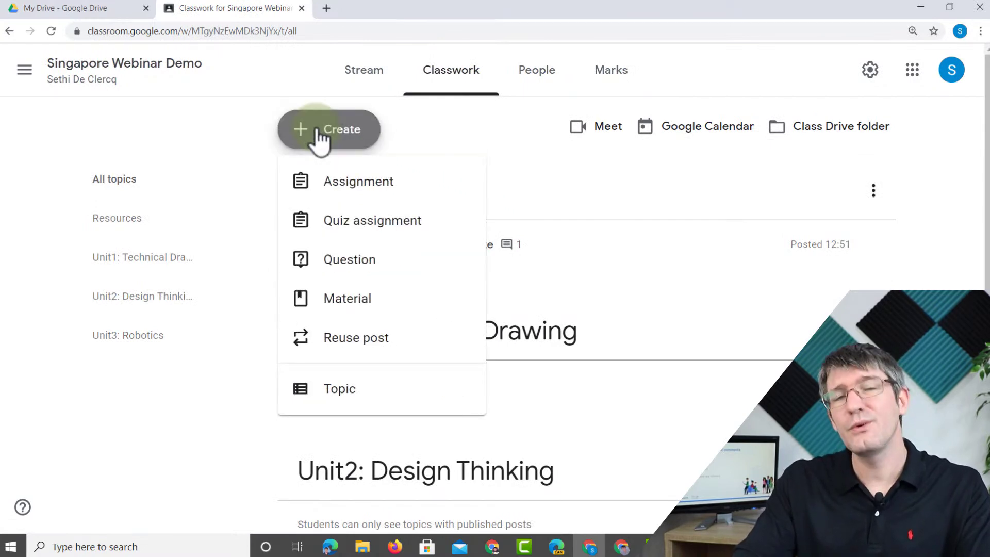
pyautogui.click(376, 234)
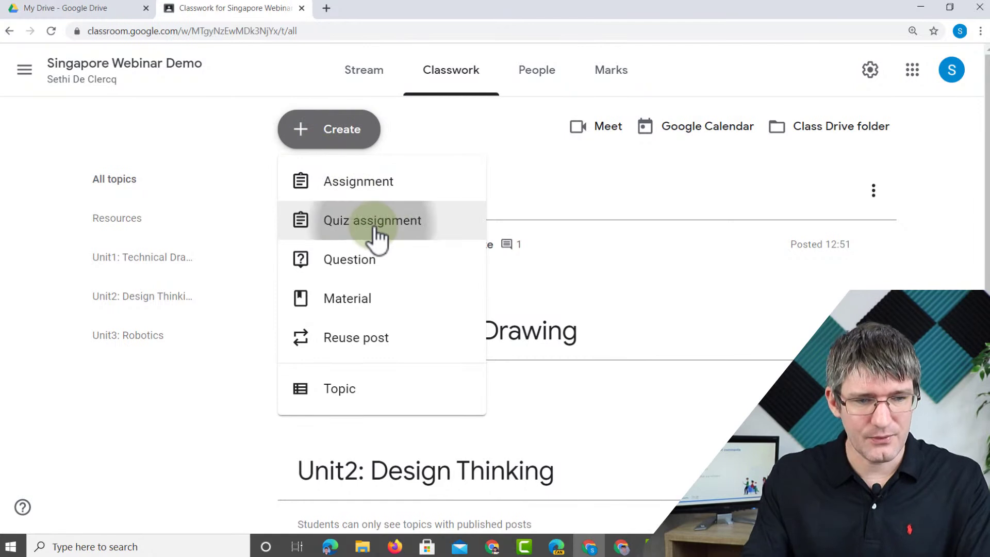
pyautogui.write('Fun Q')
pyautogui.click(138, 148)
pyautogui.write('uiz')
pyautogui.click(227, 238)
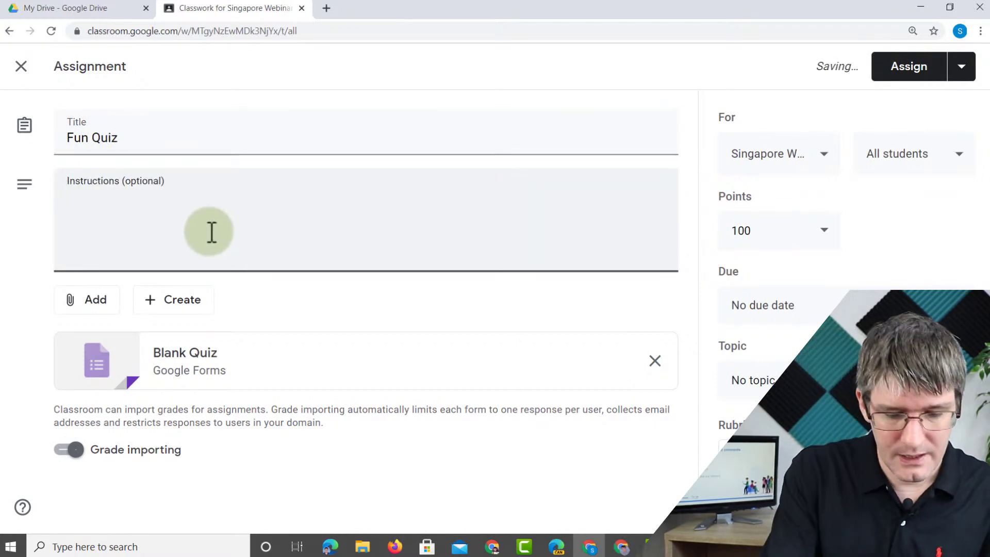
pyautogui.write("Let's")
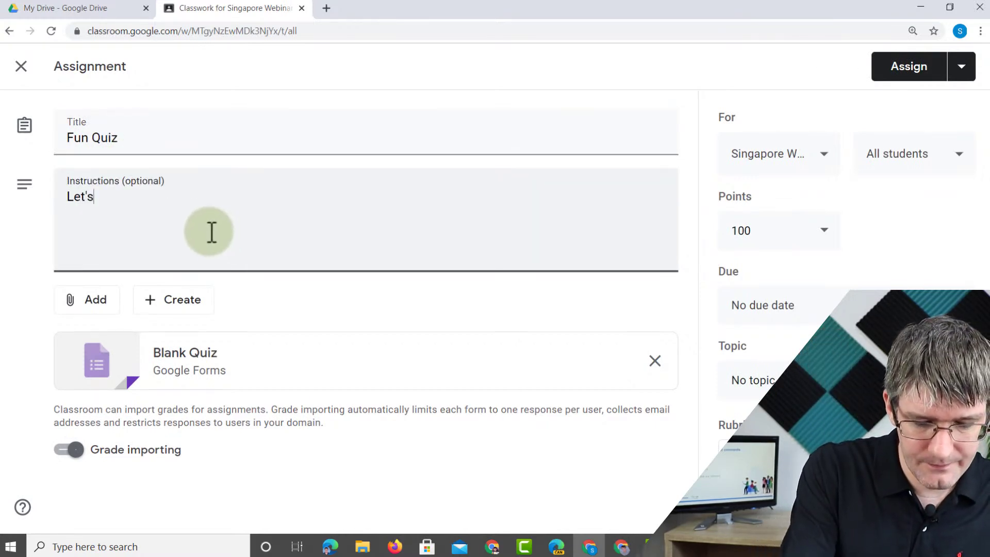
pyautogui.write(' have fun with')
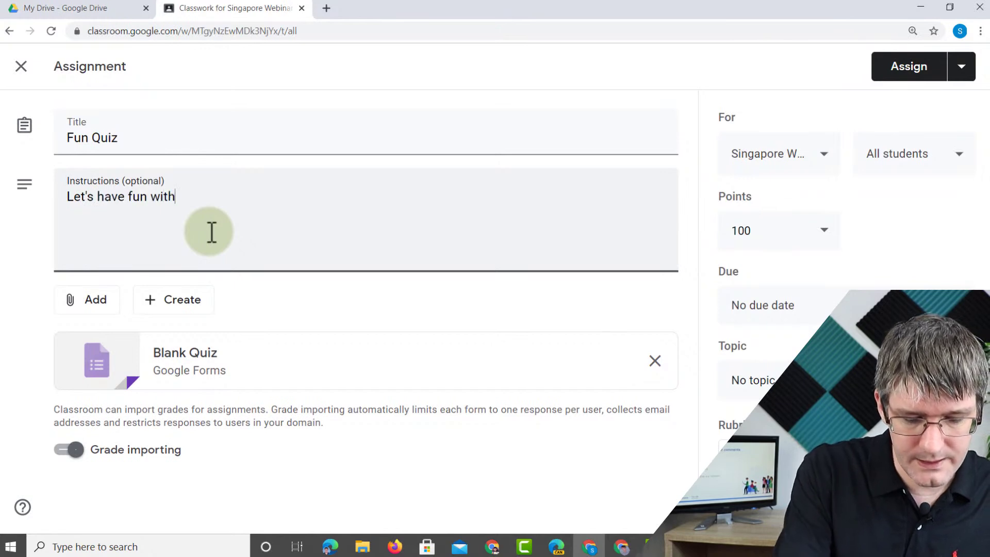
pyautogui.write(' a quiz')
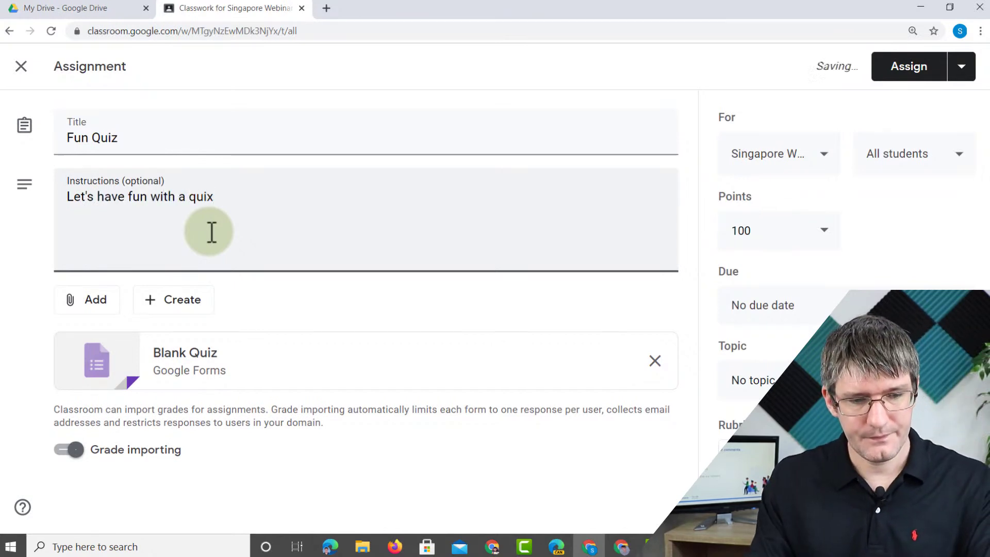
# - Open the attached Blank Quiz form, skip the tour, and rename it 'Fun Quiz'
pyautogui.click(208, 370)
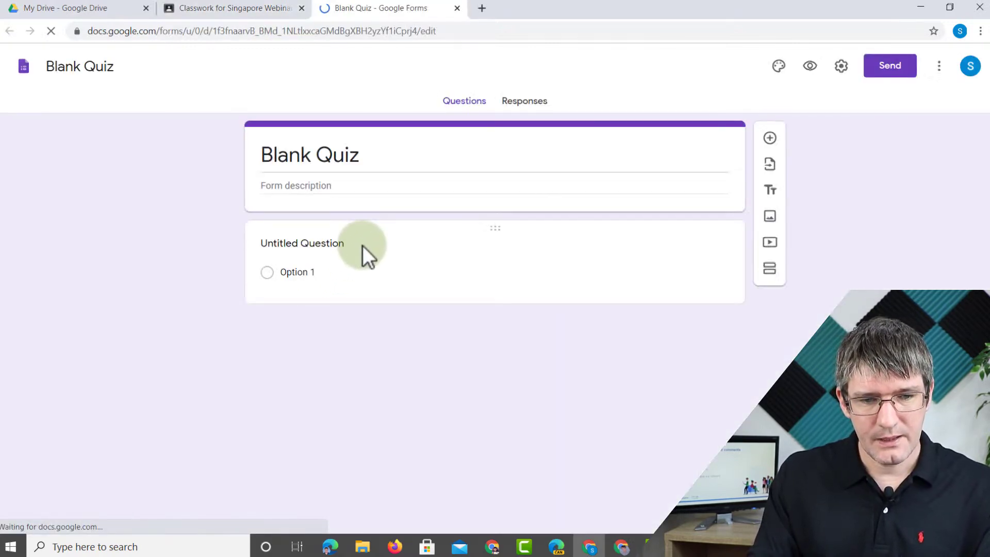
pyautogui.click(355, 155)
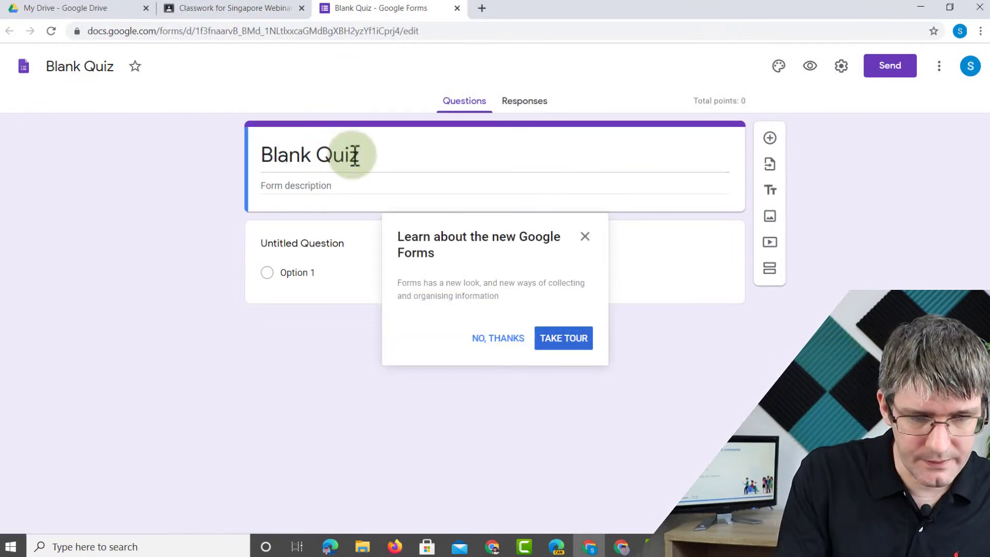
pyautogui.click(499, 337)
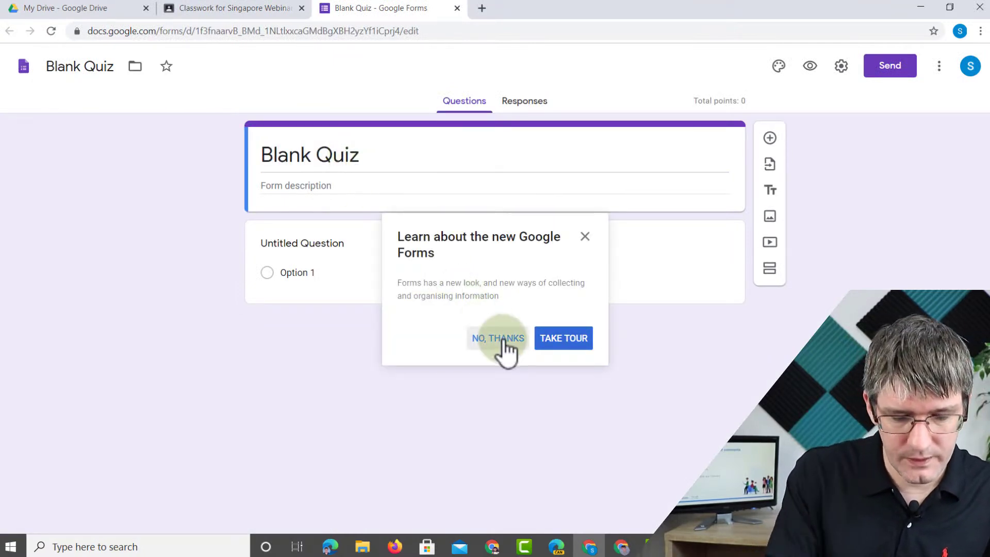
pyautogui.click(382, 168)
pyautogui.write('Fun')
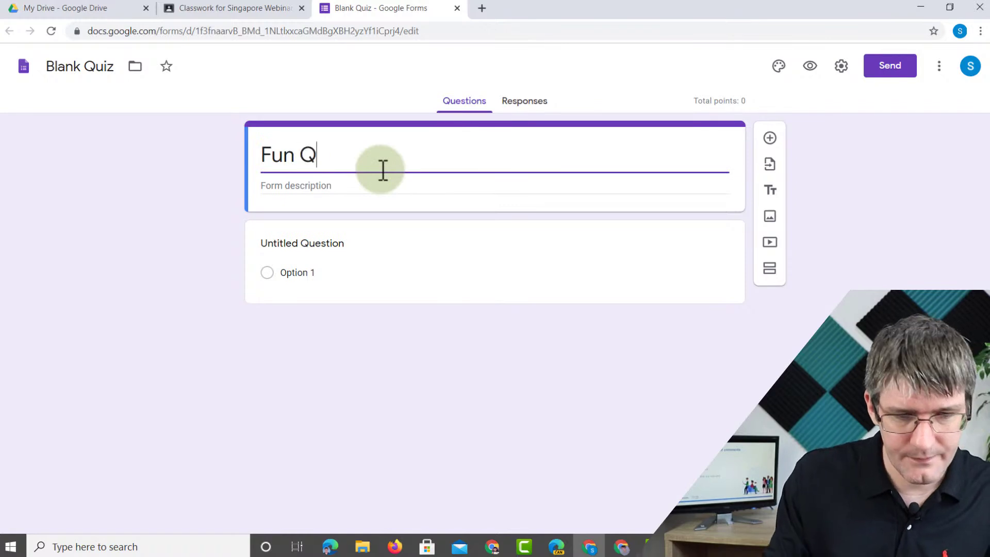
# - Write the first question 'Favourite Colour' with options Green and Blue
pyautogui.click(327, 241)
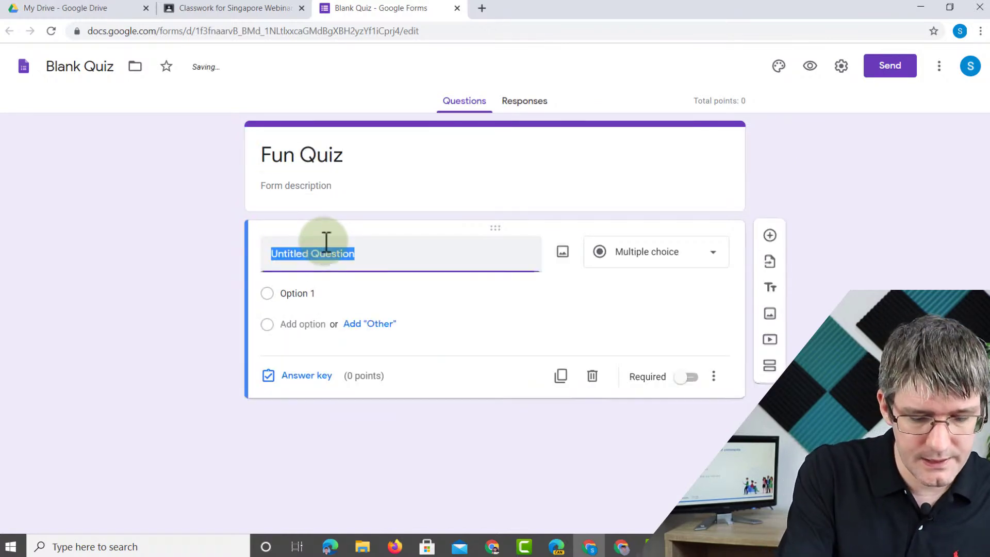
pyautogui.write('Favourite colour')
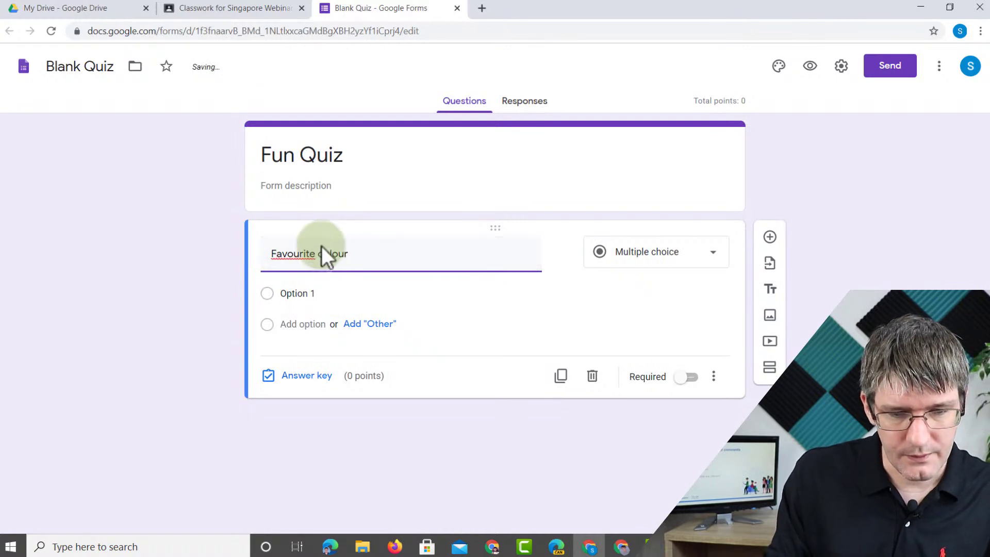
pyautogui.click(294, 293)
pyautogui.write('Green')
pyautogui.click(305, 325)
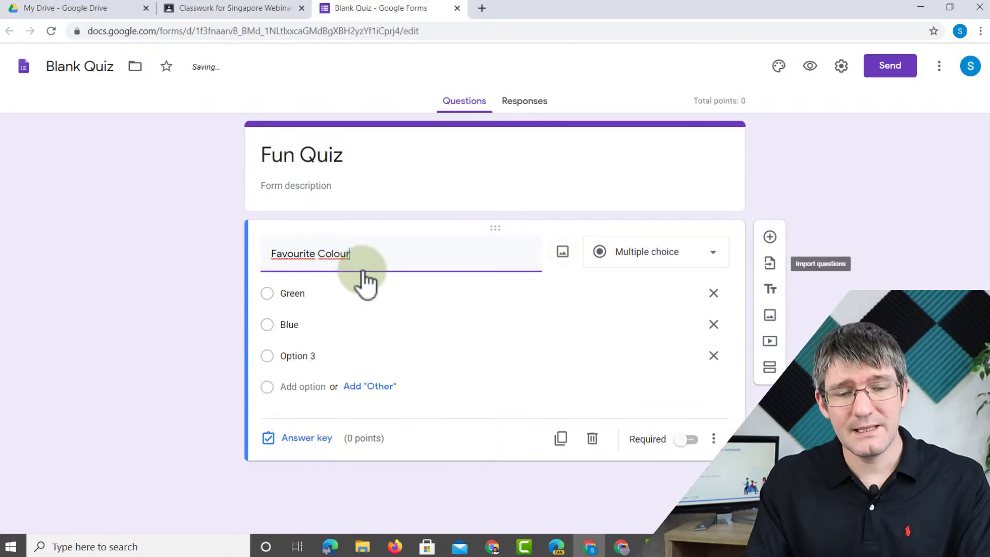
pyautogui.click(191, 299)
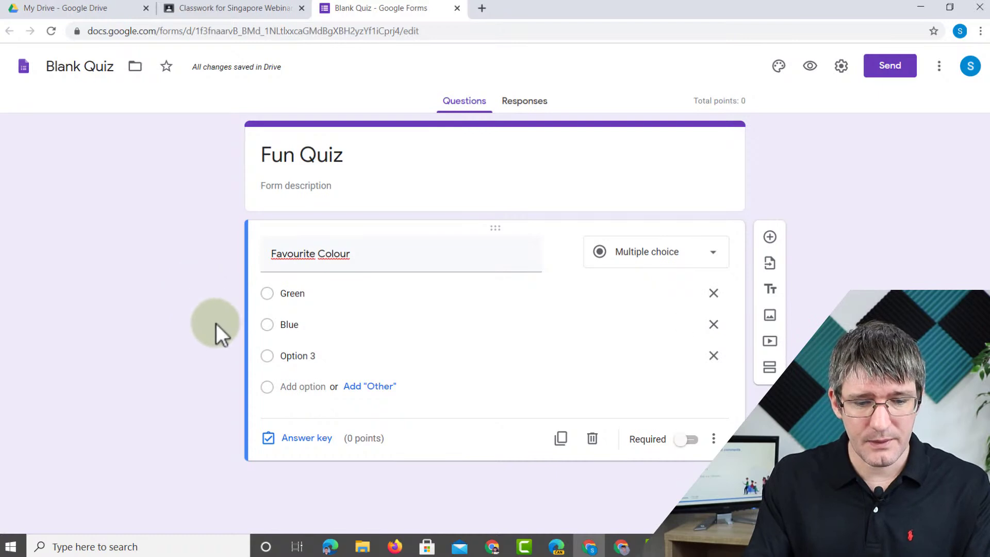
# - Mark Green as the correct answer for Favourite Colour
pyautogui.click(299, 441)
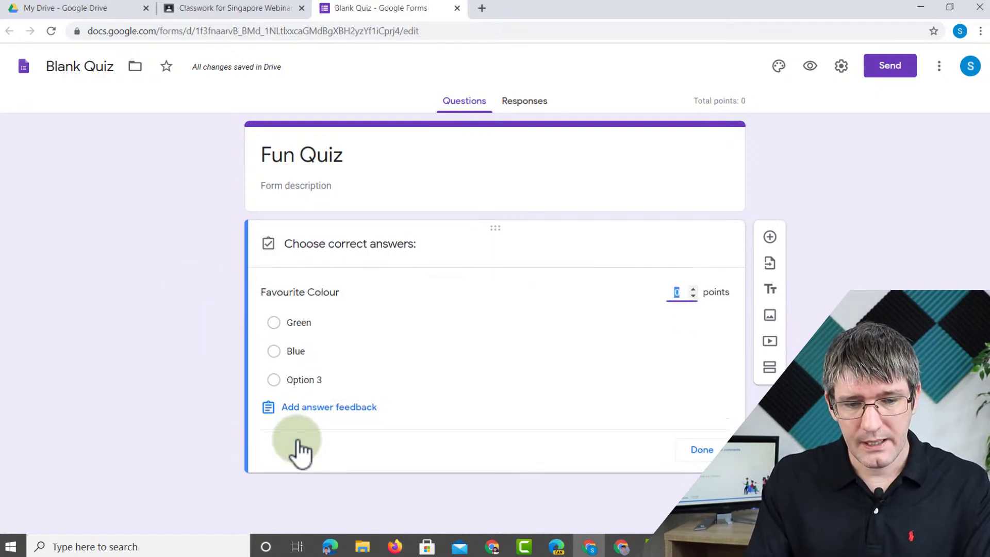
pyautogui.click(277, 329)
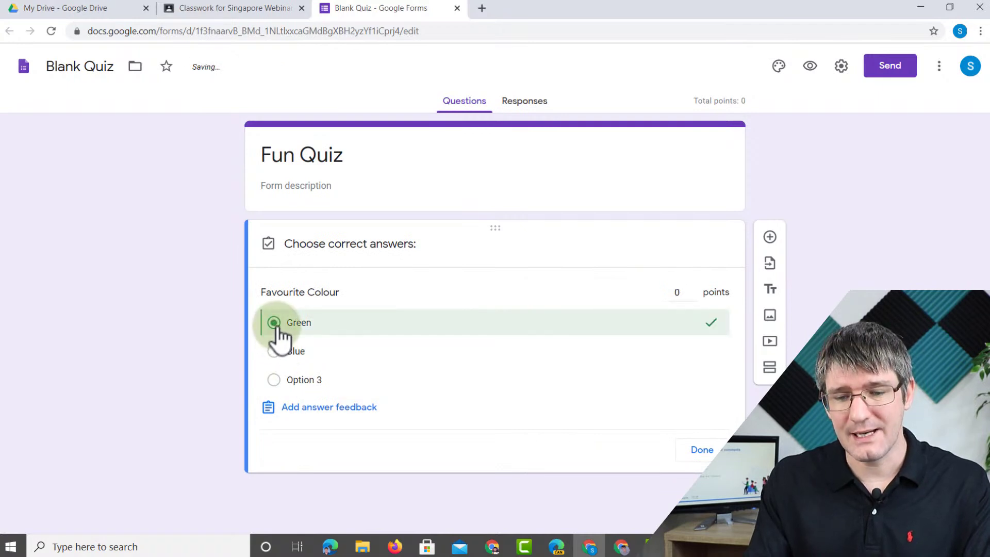
pyautogui.click(701, 452)
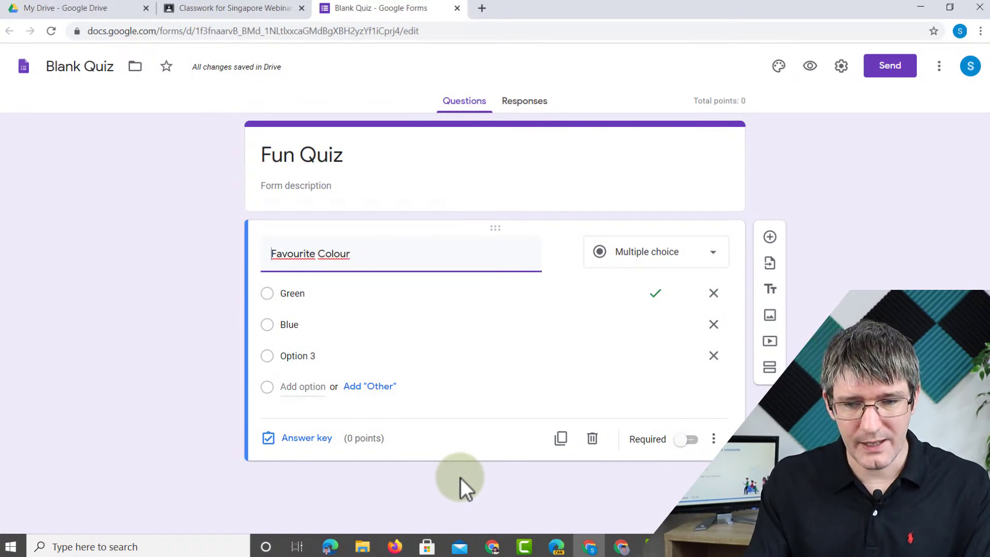
# - Add the question 'What is 1 + 1' with answer options 2 and 3
pyautogui.click(763, 250)
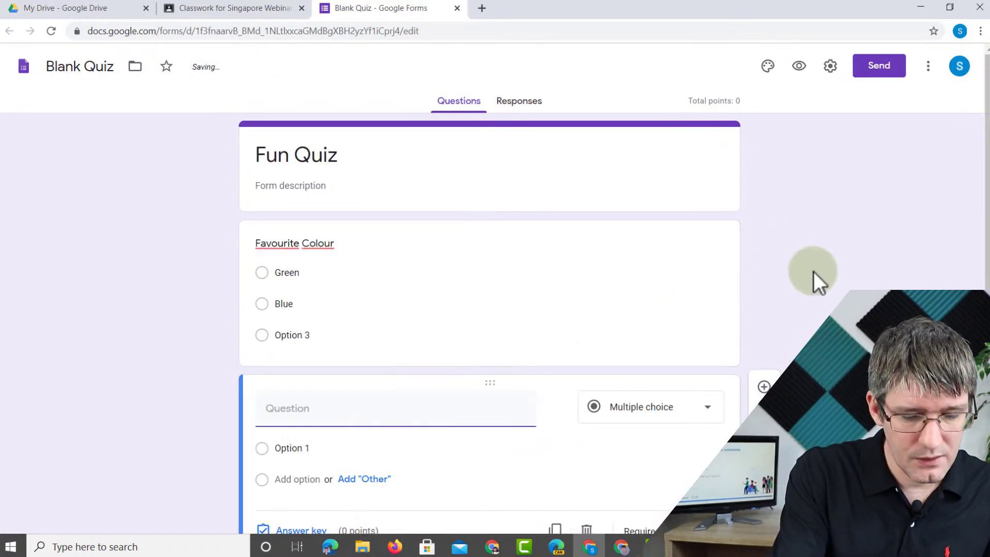
pyautogui.write('What is ')
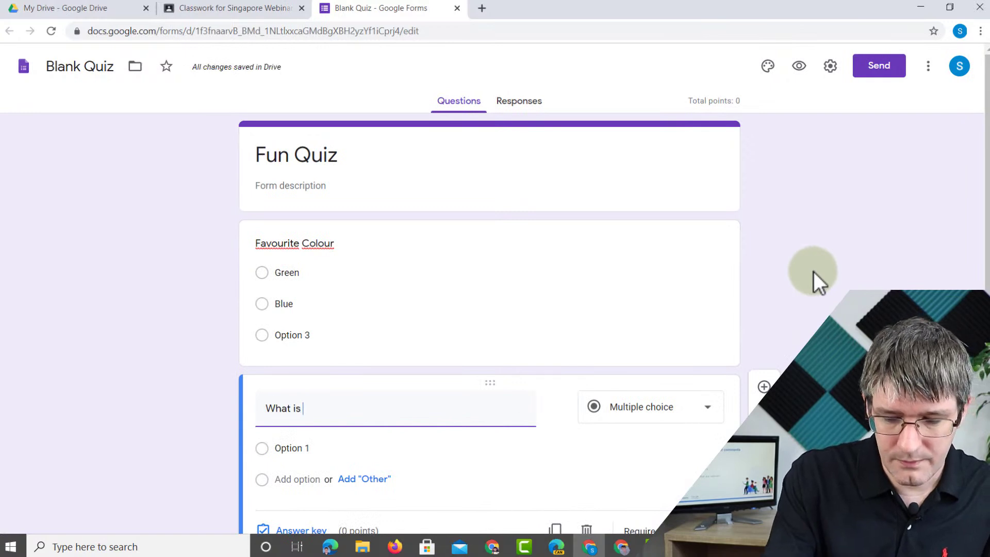
pyautogui.write('1 + 1')
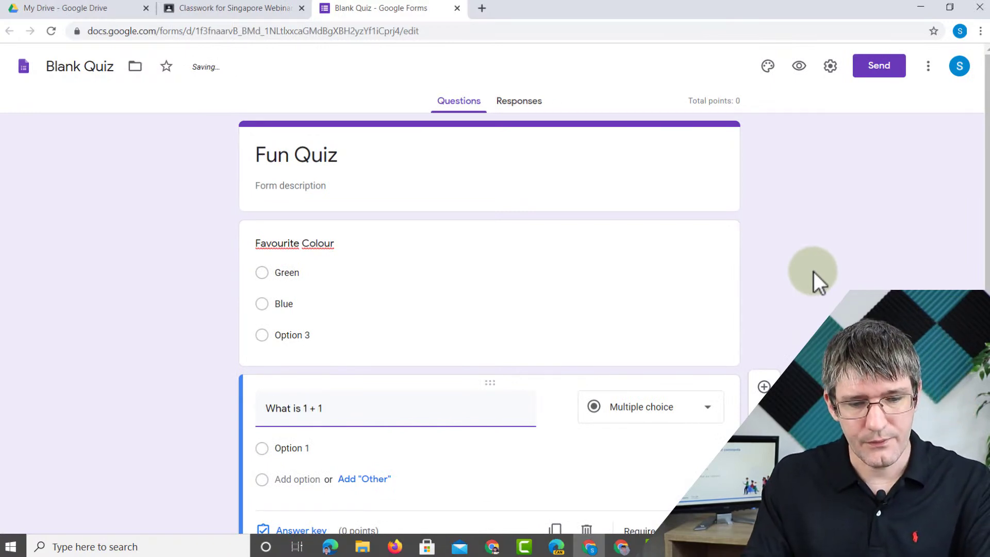
pyautogui.scroll(-1, 372, 376)
pyautogui.click(301, 394)
pyautogui.write('2')
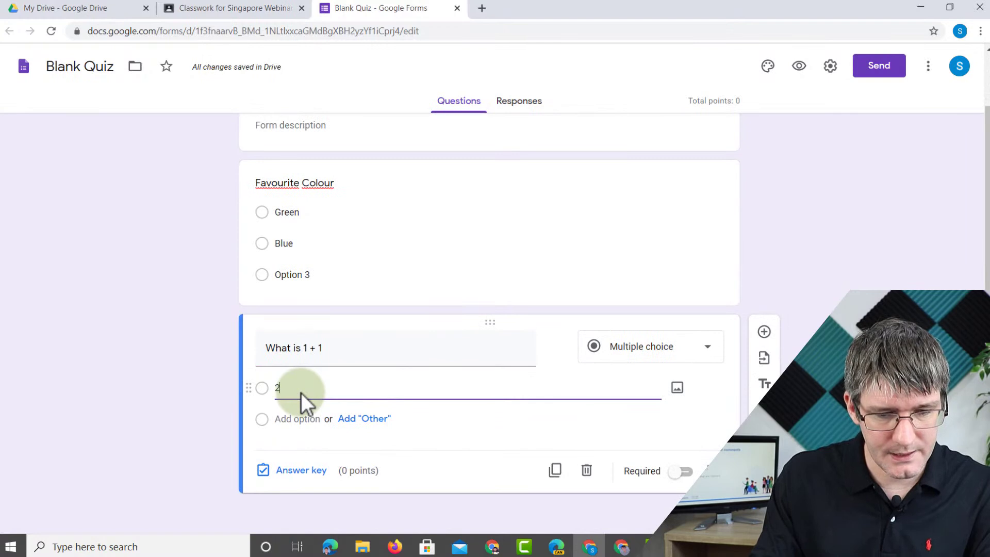
pyautogui.click(302, 419)
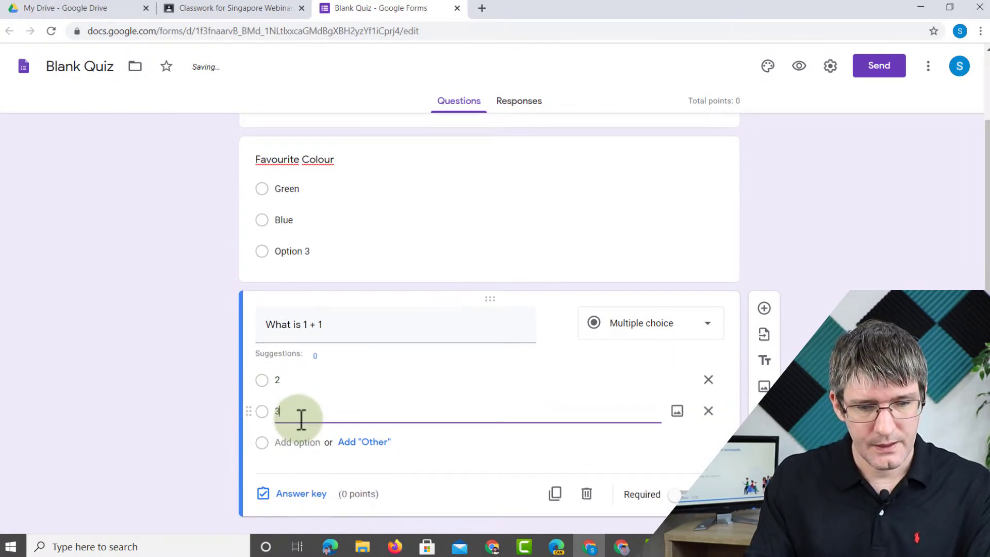
pyautogui.write('3')
pyautogui.click(198, 388)
pyautogui.scroll(-1, 203, 392)
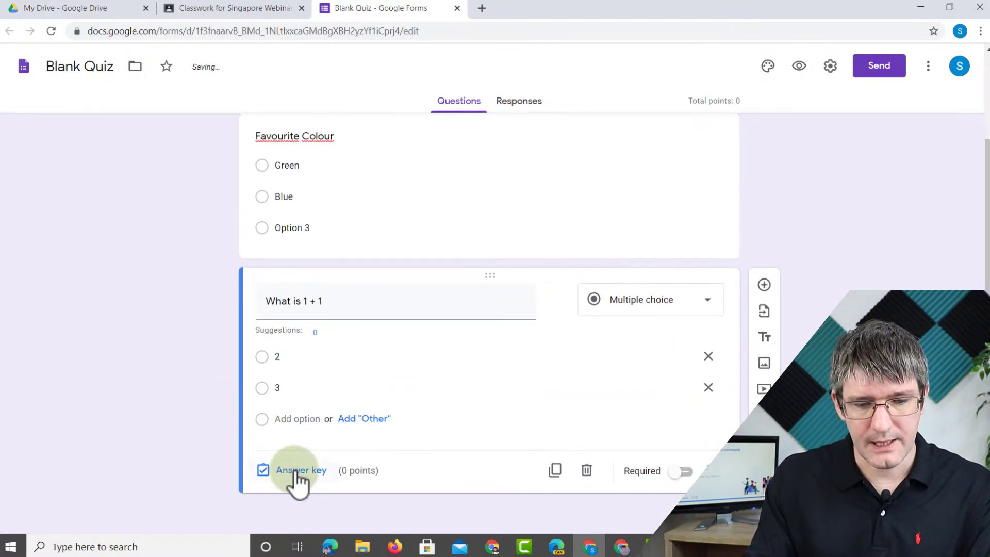
# - Set 2 as the correct answer in the 'What is 1 + 1' answer key
pyautogui.click(297, 472)
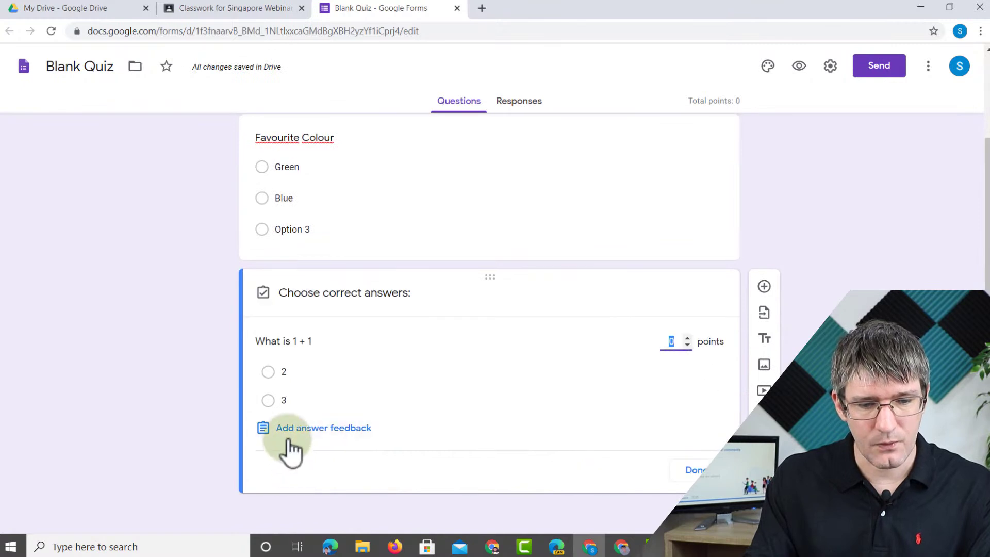
pyautogui.click(272, 372)
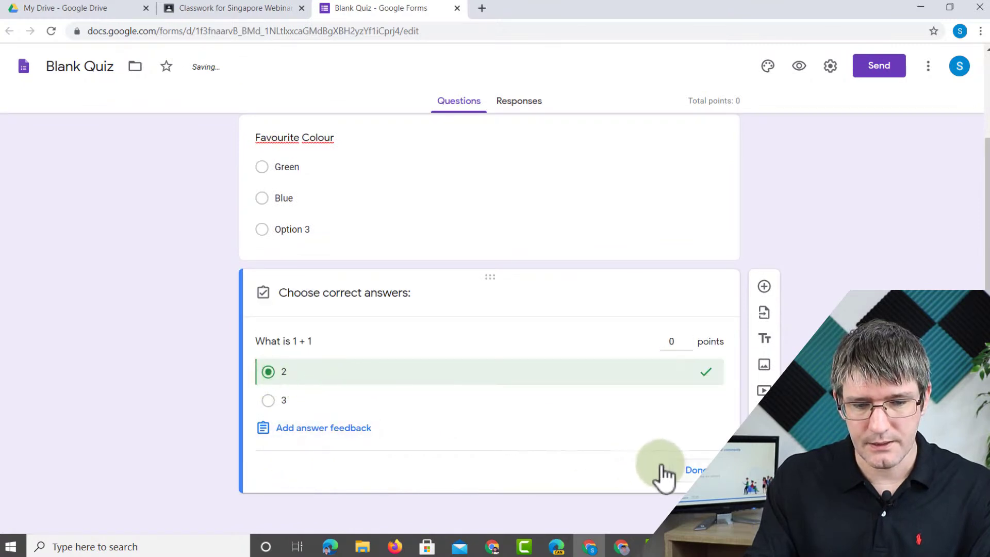
pyautogui.click(692, 470)
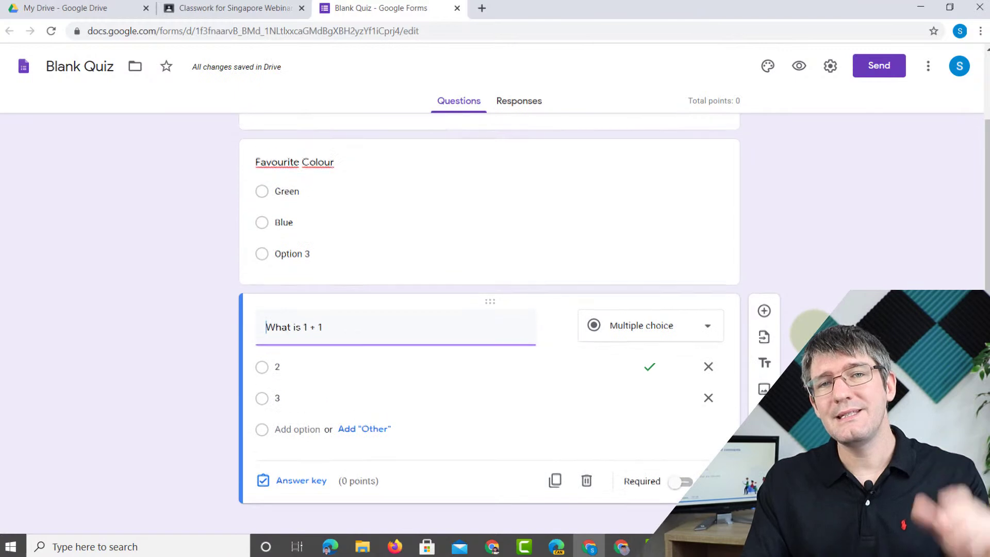
pyautogui.scroll(2, 813, 332)
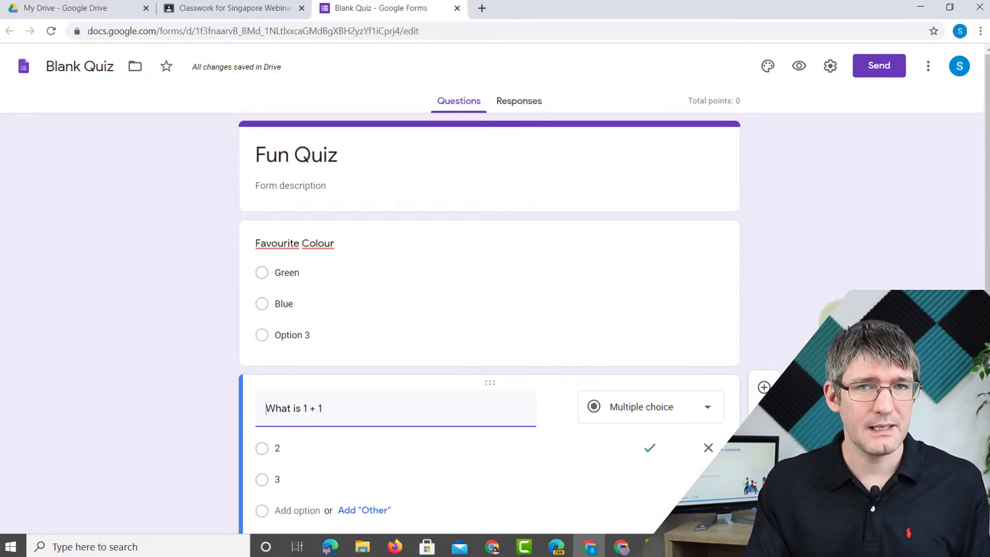
pyautogui.scroll(-2, 812, 333)
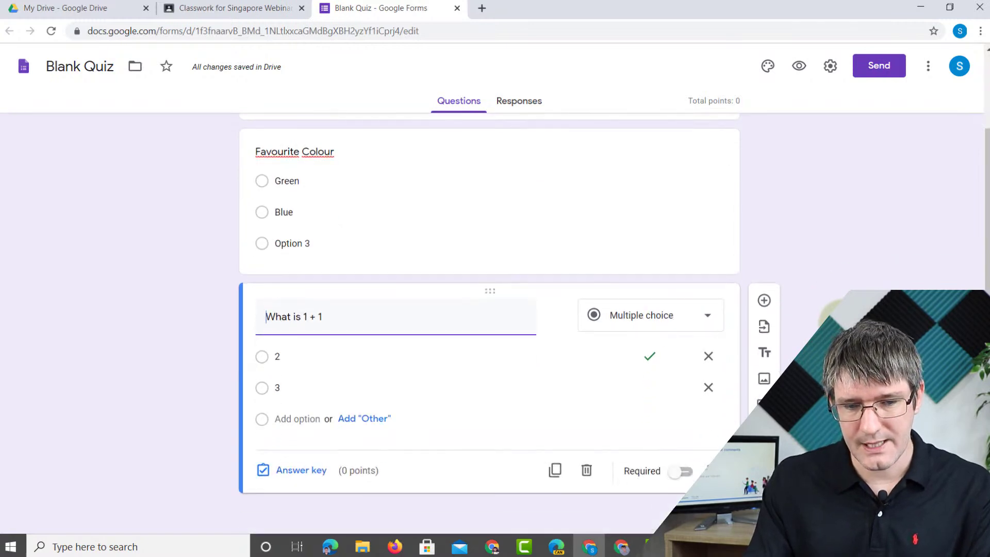
# - Add 'What size is needed for a Classroom header' with options 400*1600 and 500*600, 400*1600 correct
pyautogui.click(765, 301)
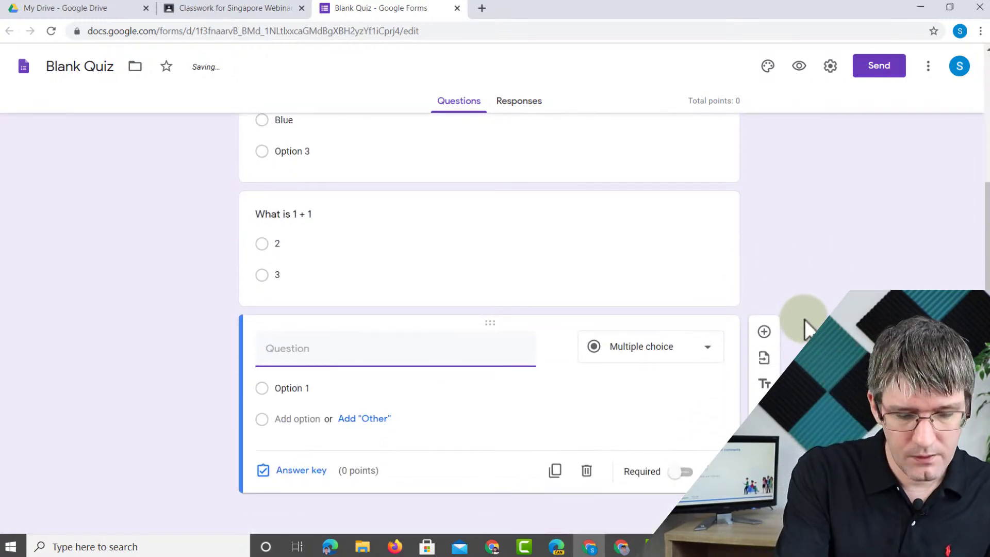
pyautogui.write('What size is needed for a')
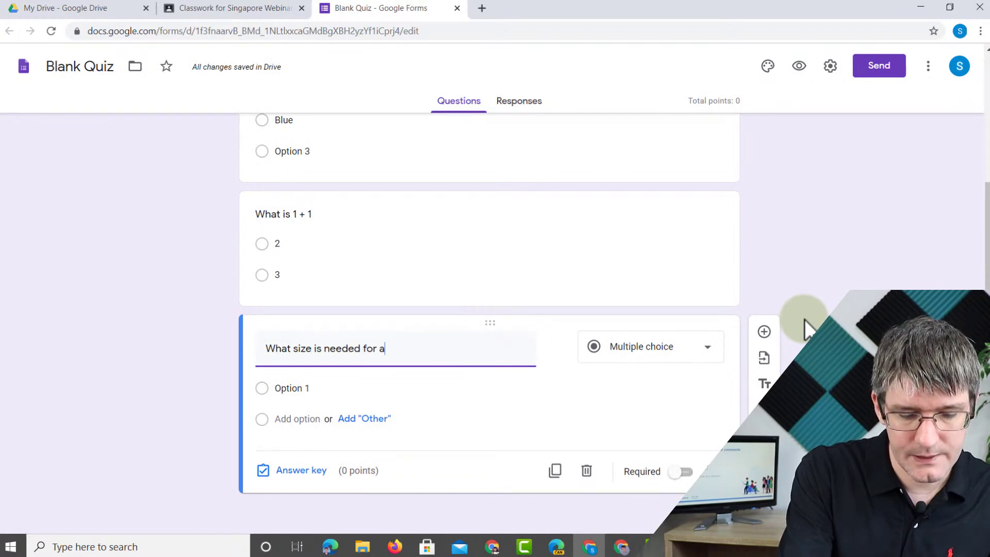
pyautogui.write(' Classroom header')
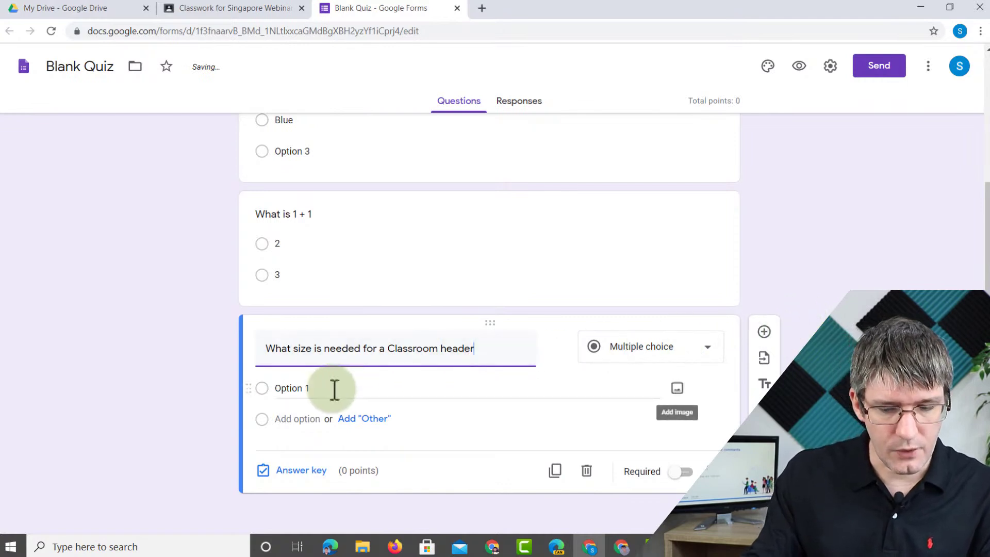
pyautogui.click(312, 390)
pyautogui.write('400*1600')
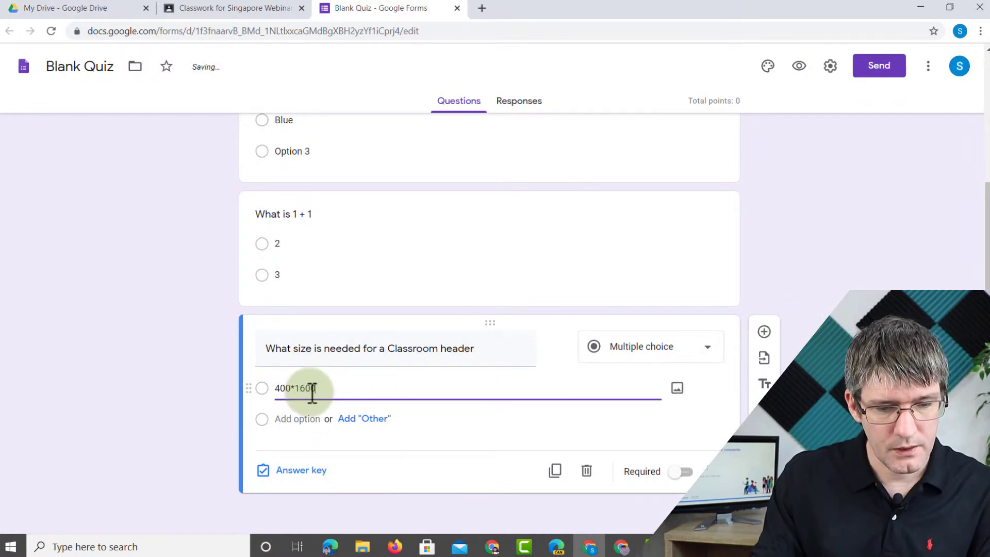
pyautogui.click(294, 415)
pyautogui.write('500*600')
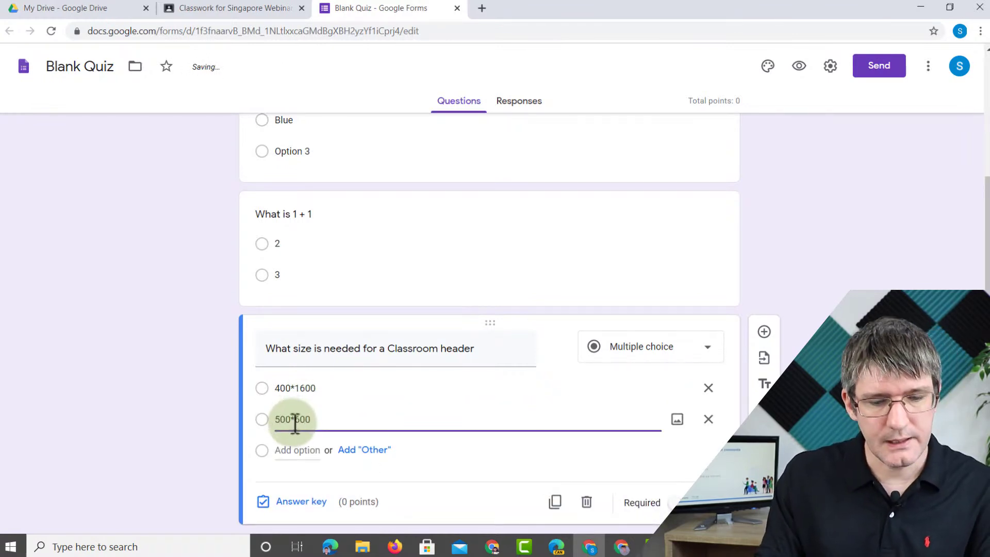
pyautogui.click(304, 510)
pyautogui.click(269, 417)
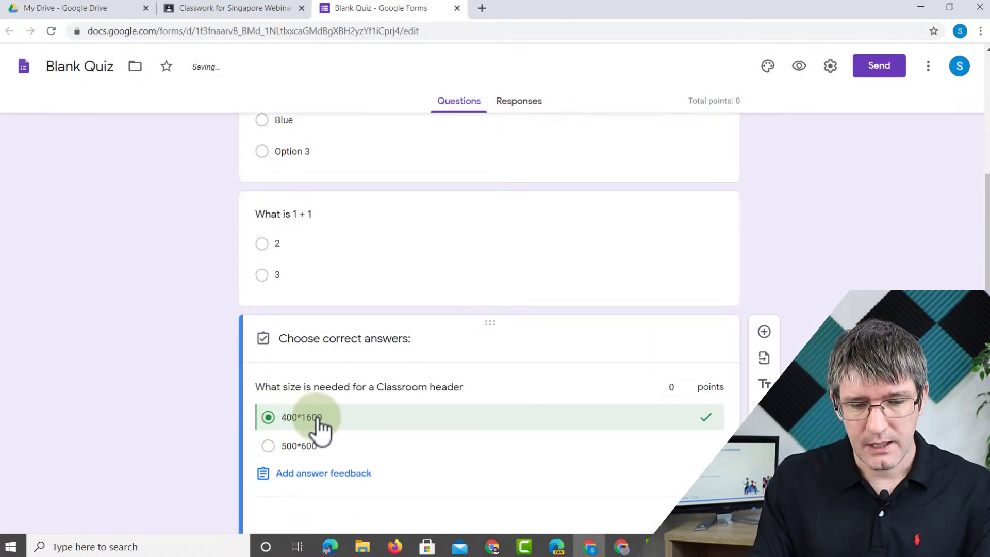
# - Add incorrect-answer feedback 'Please check the resources shared on Google Classroom', fixing the typo
pyautogui.click(325, 473)
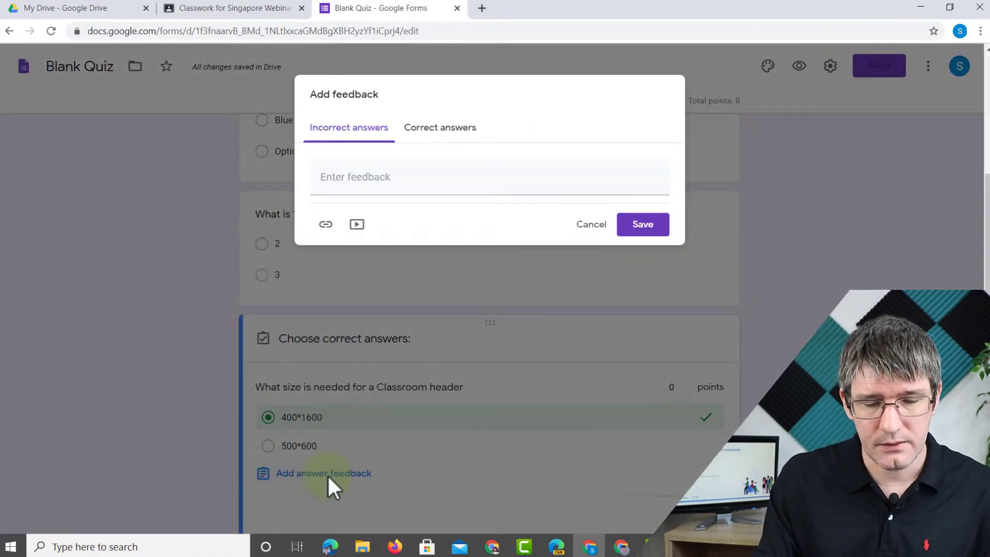
pyautogui.click(350, 188)
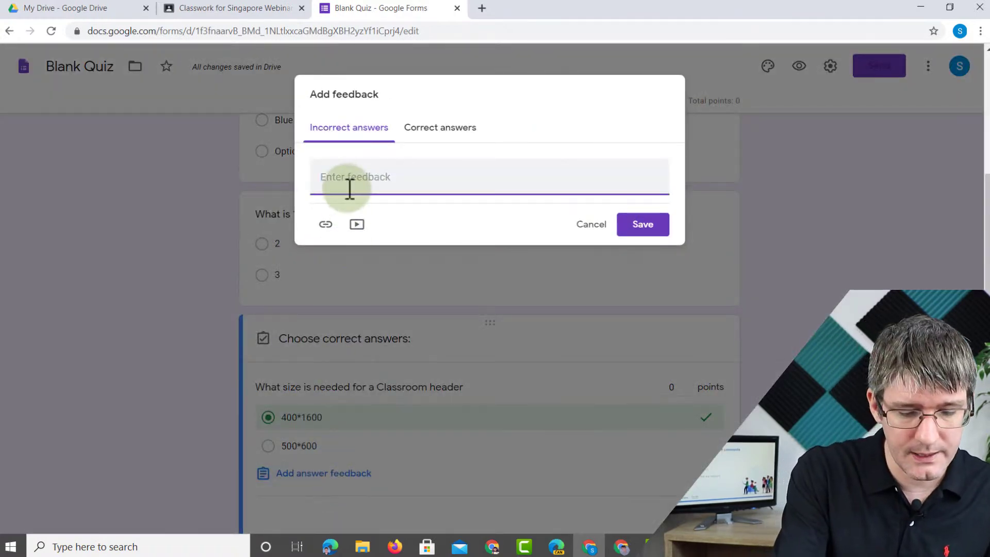
pyautogui.write('Please che')
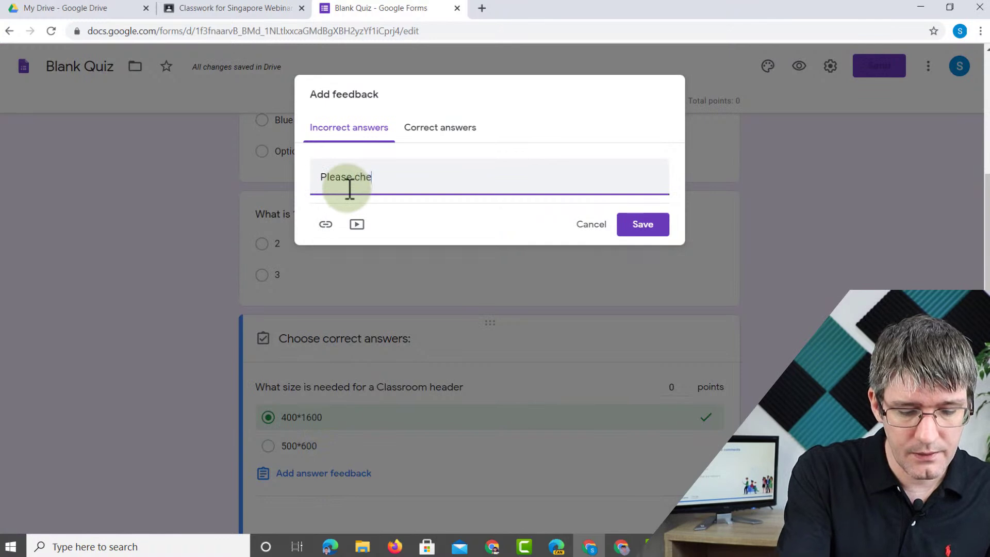
pyautogui.write('ch the resources shared on')
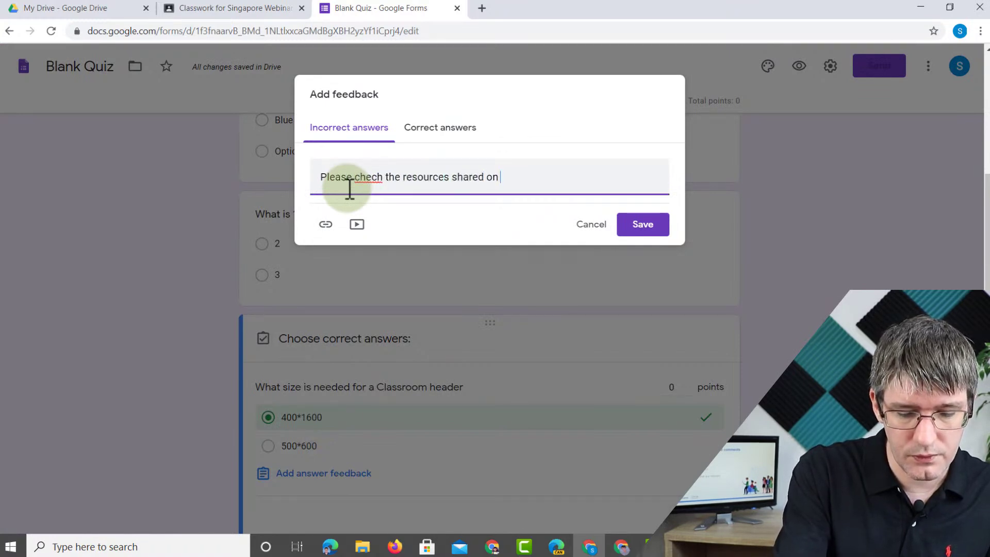
pyautogui.write(' Google Classroom')
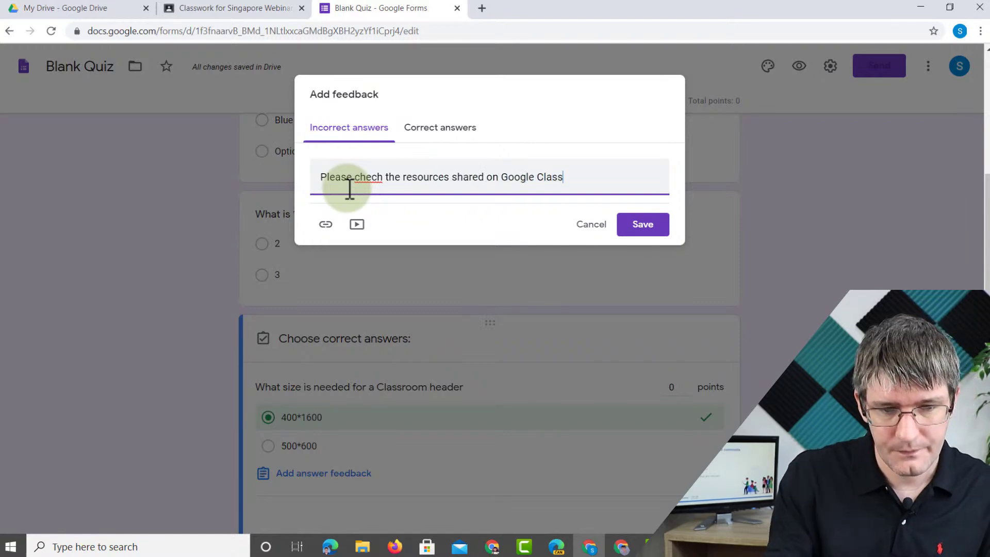
pyautogui.rightClick(380, 181)
pyautogui.click(405, 191)
pyautogui.press('BackSpace')
pyautogui.press('BackSpace')
pyautogui.press('BackSpace')
pyautogui.press('BackSpace')
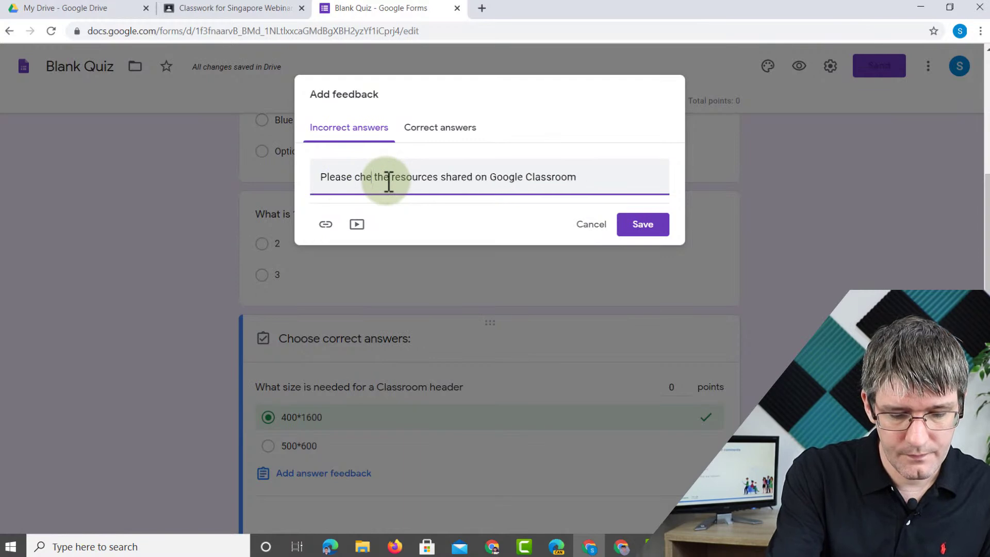
pyautogui.write('eck')
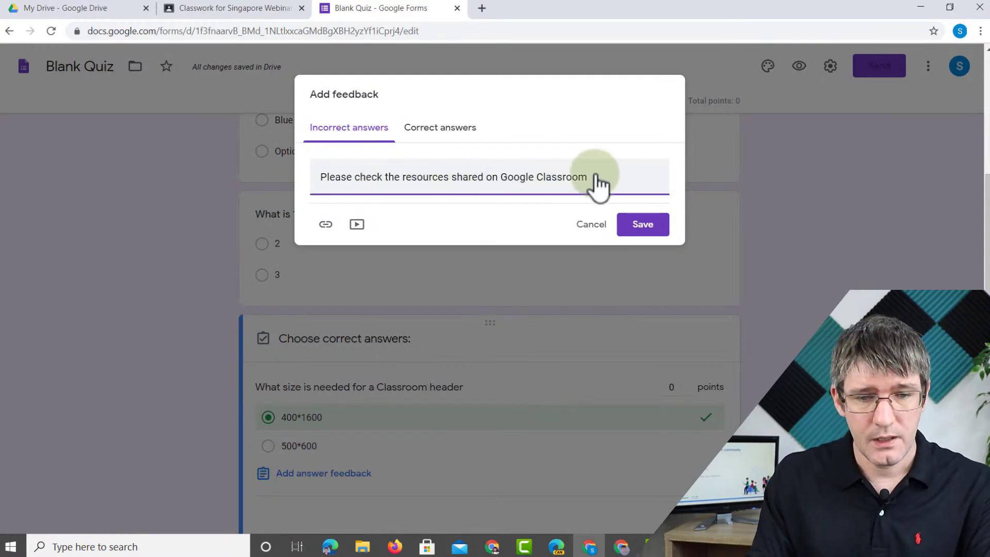
# - Add 'Great work' as correct-answer feedback and save, closing the Send dialog
pyautogui.click(441, 137)
pyautogui.click(435, 172)
pyautogui.write('Great work')
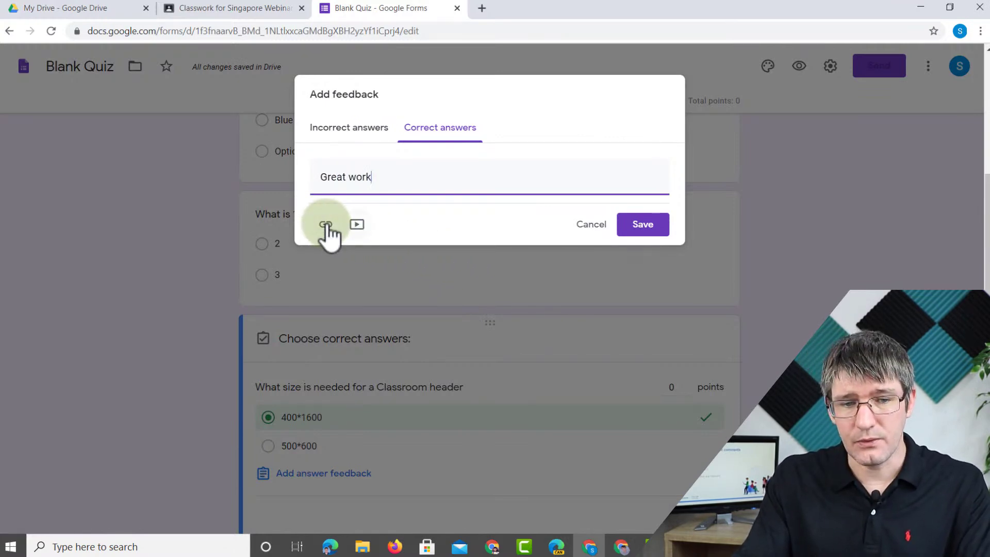
pyautogui.click(373, 131)
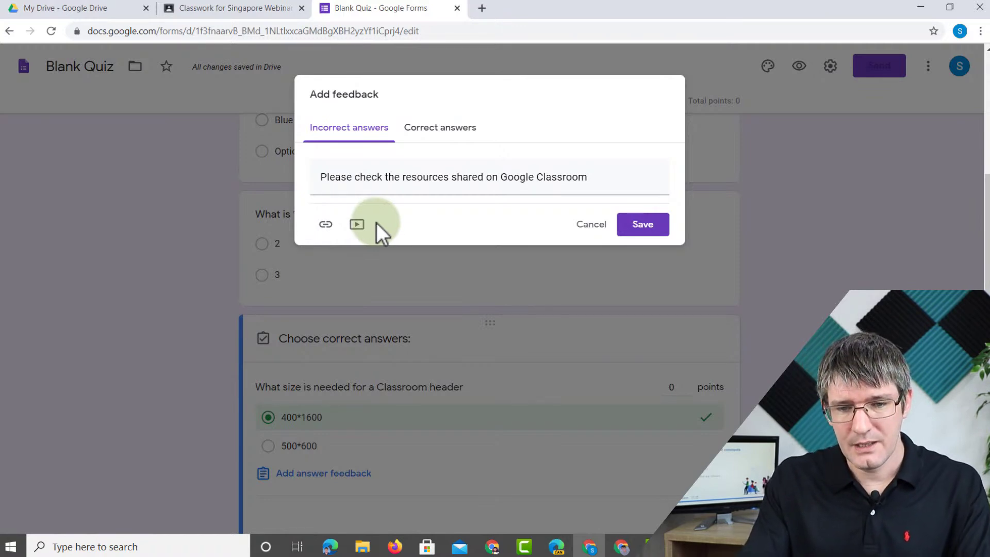
pyautogui.click(638, 229)
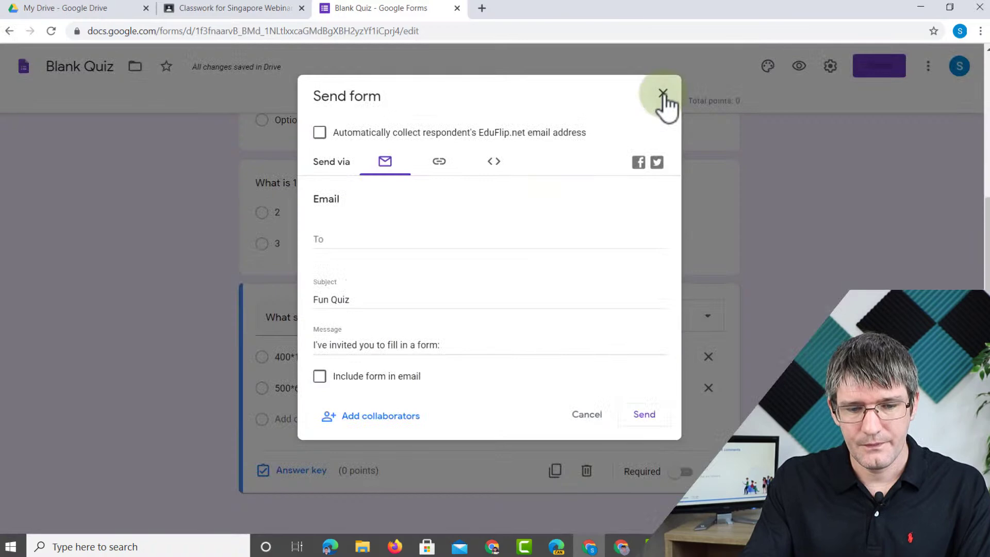
pyautogui.click(662, 97)
pyautogui.scroll(4, 664, 93)
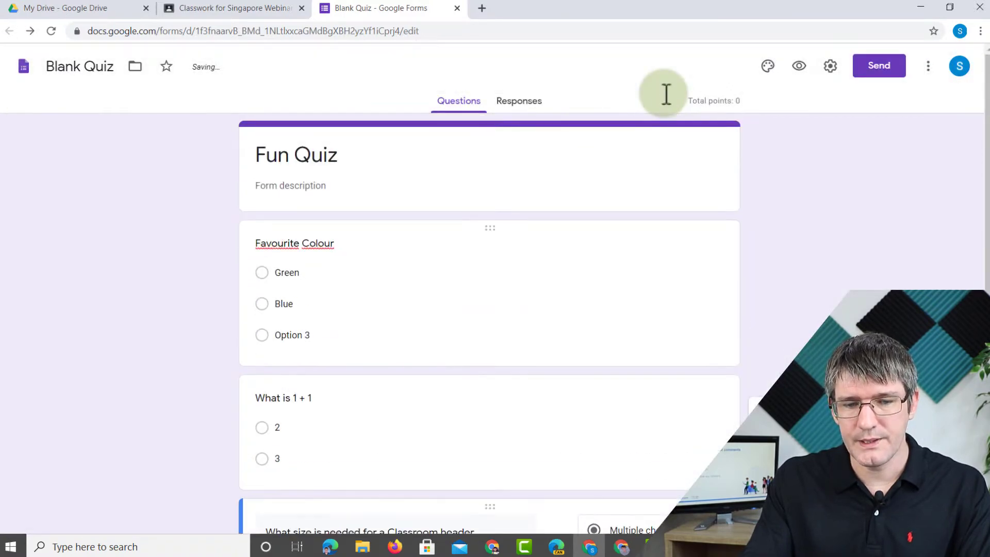
pyautogui.scroll(-3, 664, 94)
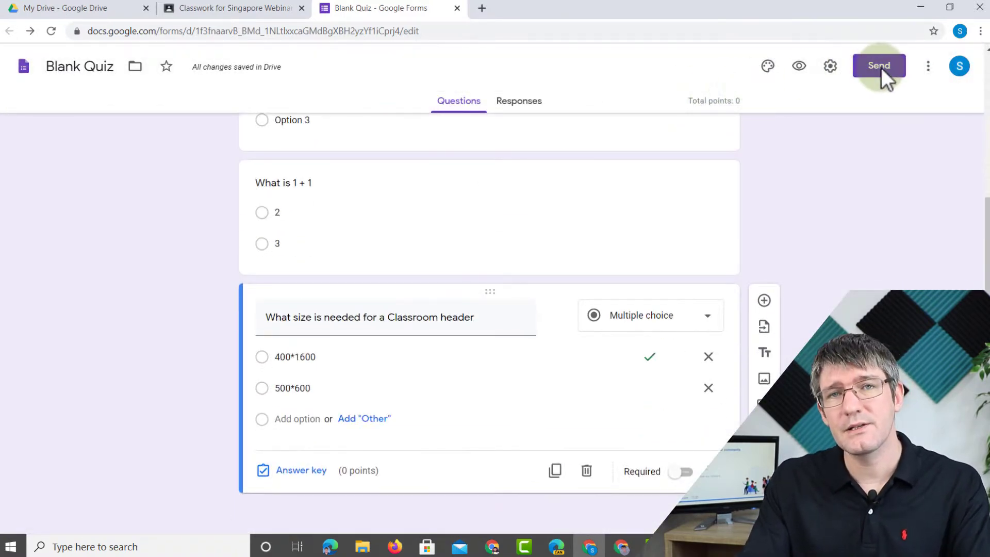
# - Back in Classroom, keep grade importing on and set the quiz to 10 points
pyautogui.click(458, 8)
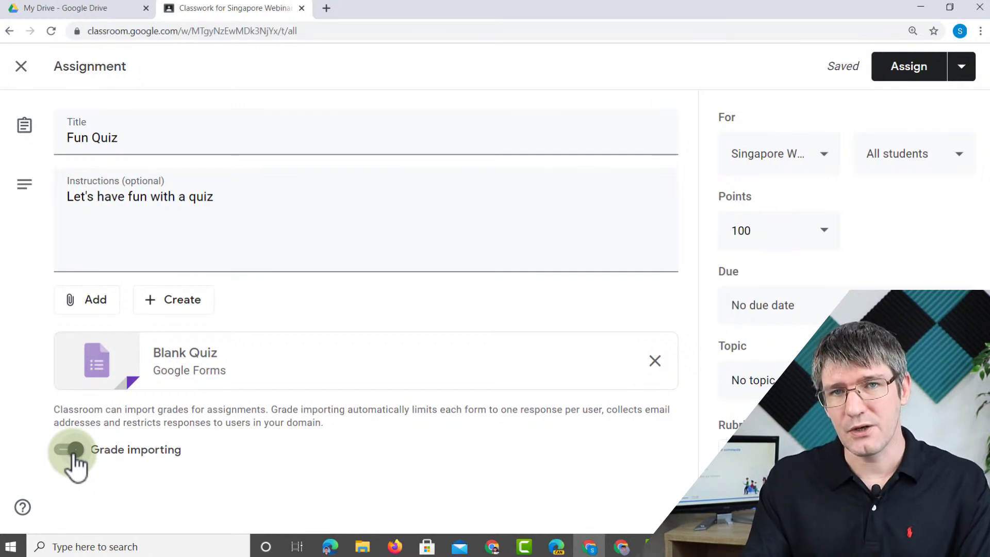
pyautogui.click(74, 451)
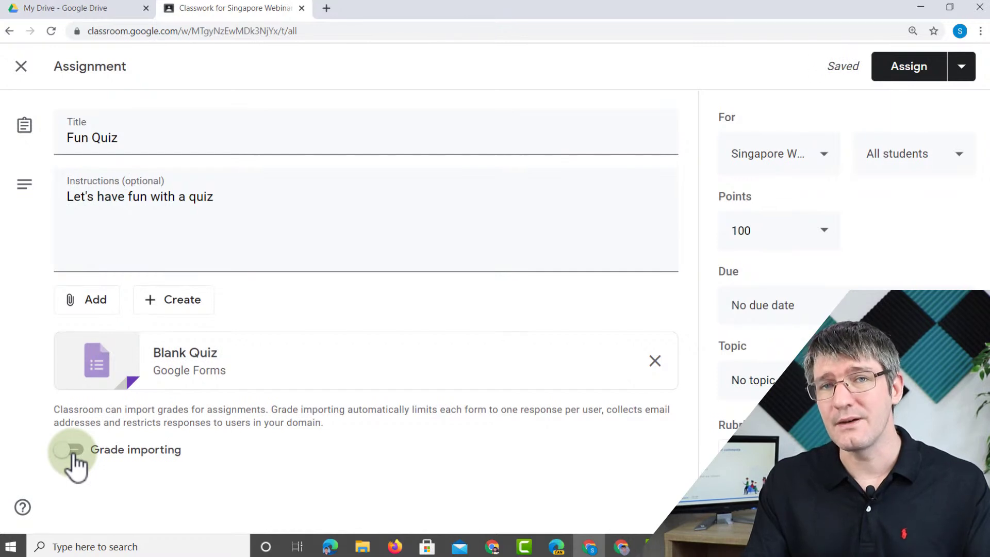
pyautogui.click(75, 452)
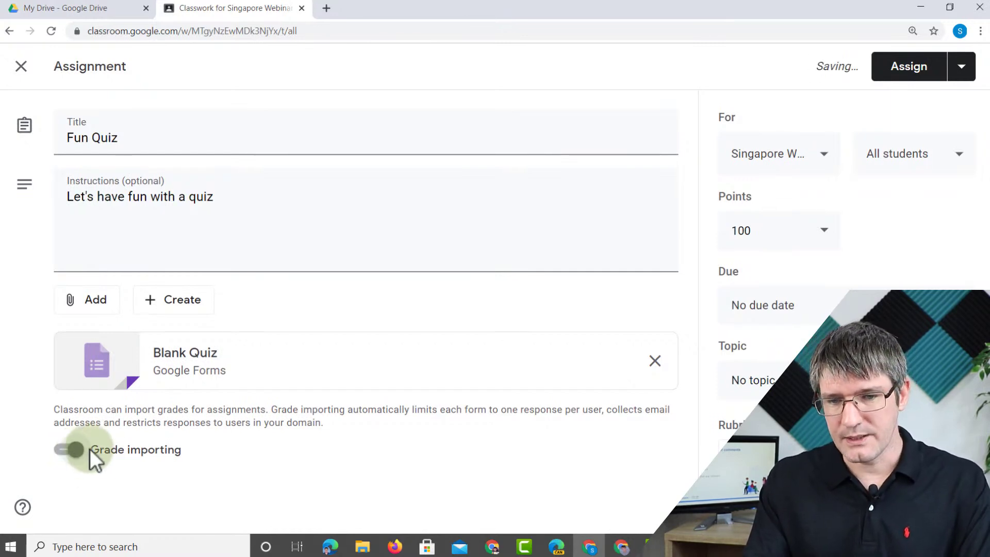
pyautogui.click(812, 232)
pyautogui.click(784, 229)
pyautogui.moveTo(785, 229); pyautogui.dragTo(711, 229)
pyautogui.write('10')
pyautogui.click(895, 241)
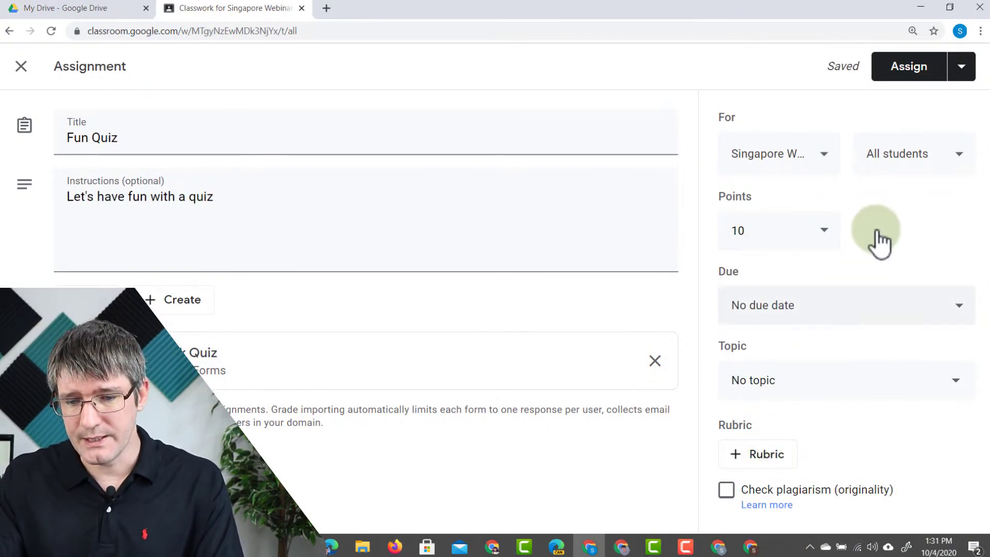
# - File the quiz under Unit1: Technical Drawing and assign it
pyautogui.click(799, 394)
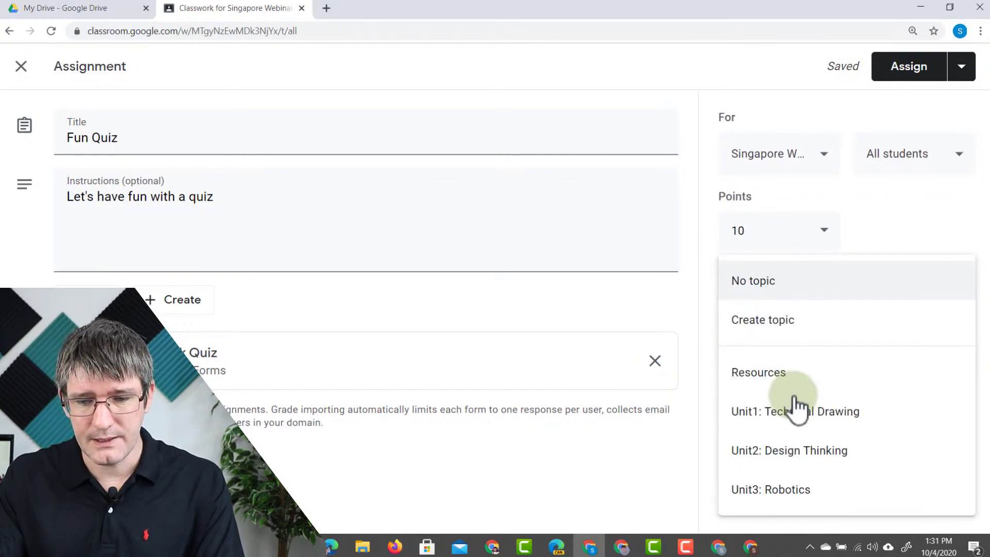
pyautogui.click(792, 415)
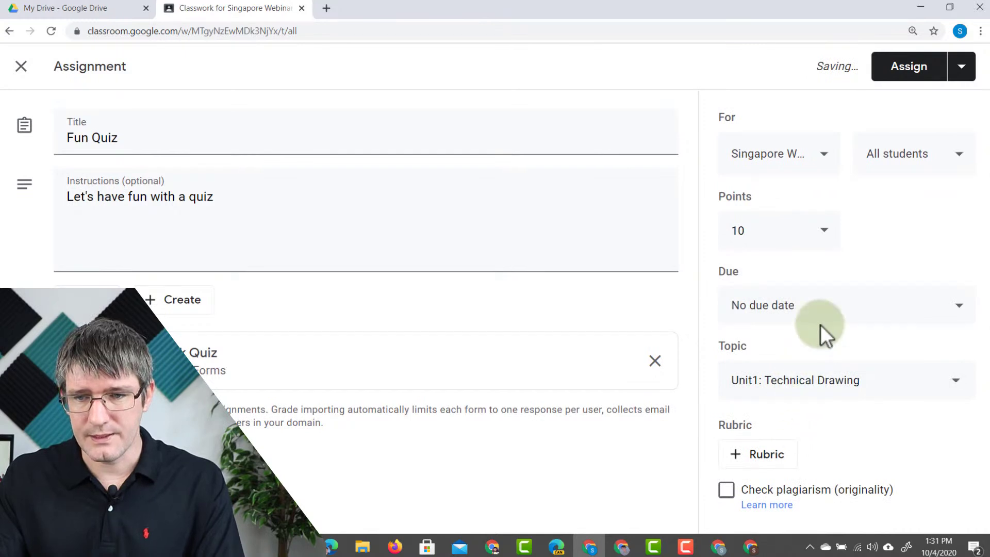
pyautogui.click(909, 67)
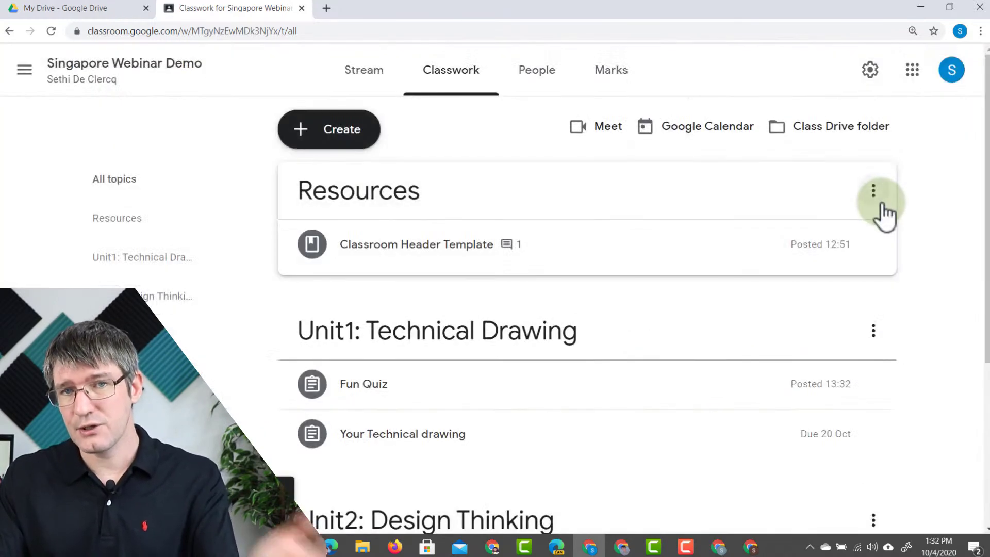
# - In the student's window, open the Fun Quiz post and its attached quiz form
pyautogui.hotkey('alt', 'Tab')
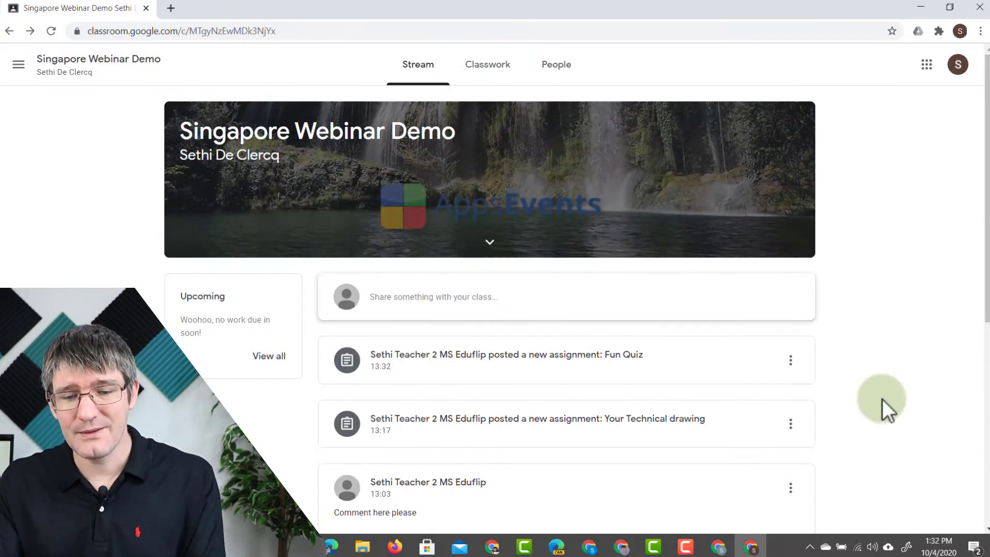
pyautogui.click(616, 367)
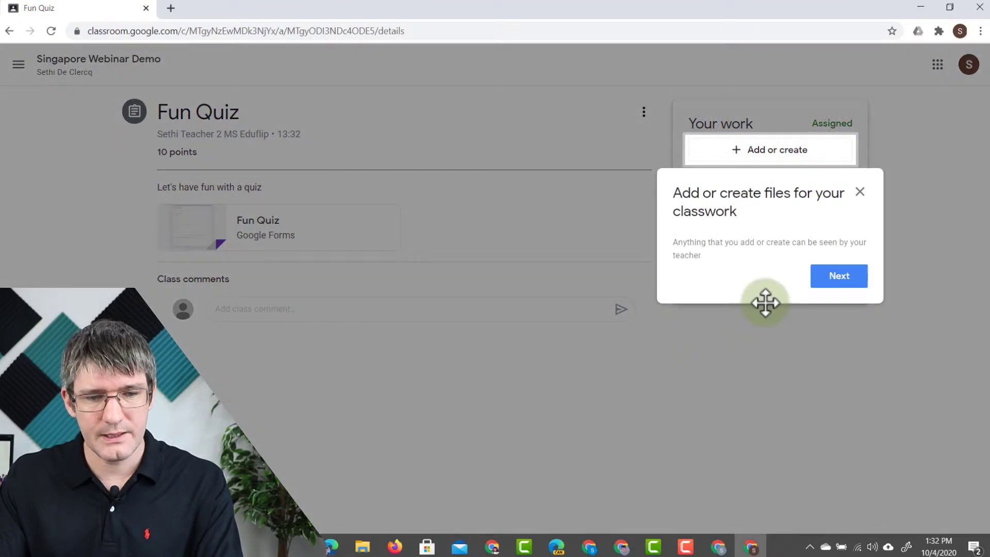
pyautogui.click(839, 282)
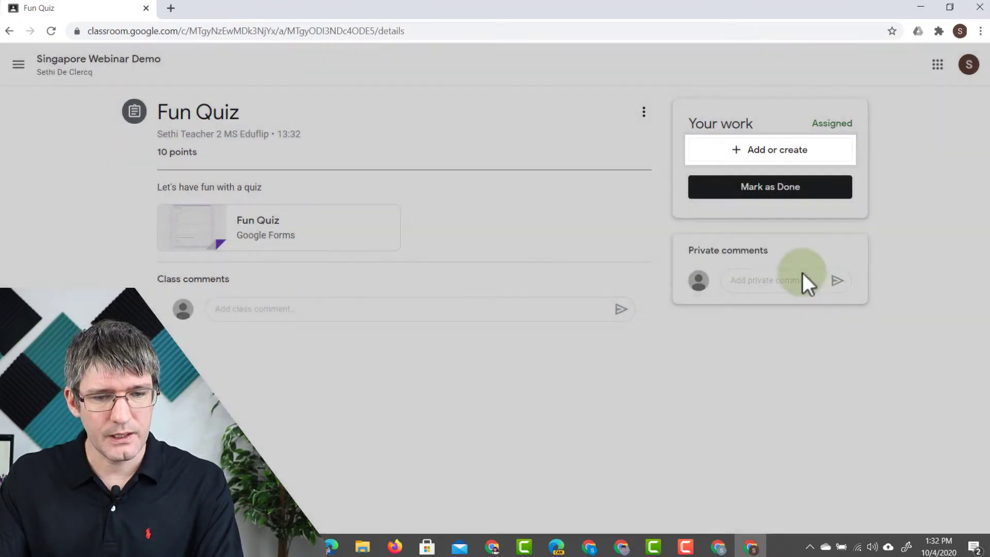
pyautogui.click(281, 244)
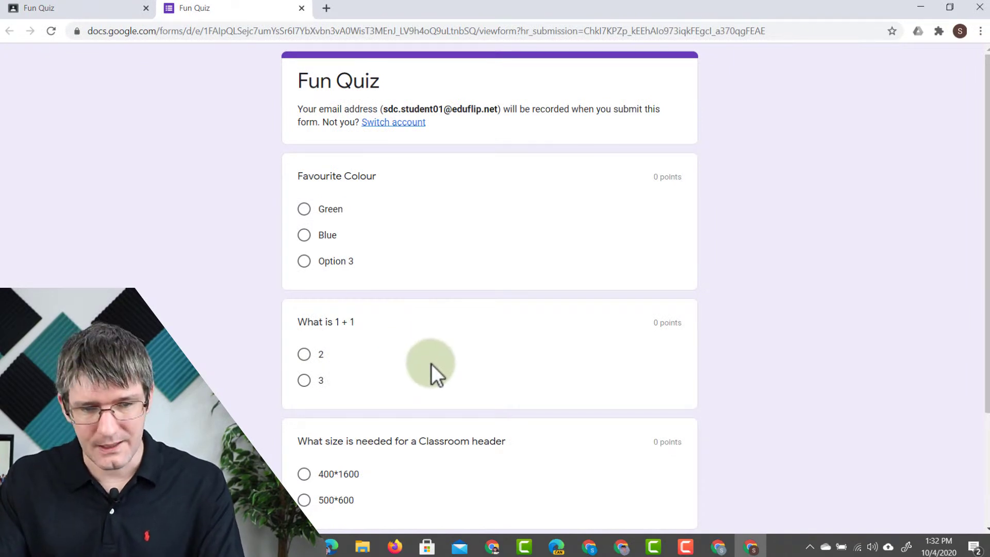
# - Answer Blue, 2 and 500*600, then submit the quiz
pyautogui.click(305, 239)
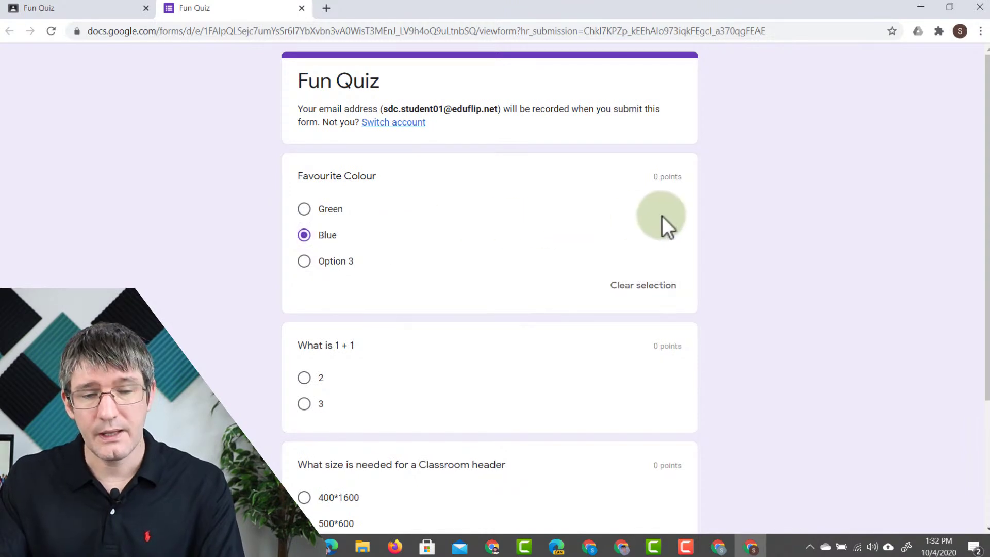
pyautogui.scroll(-3, 662, 215)
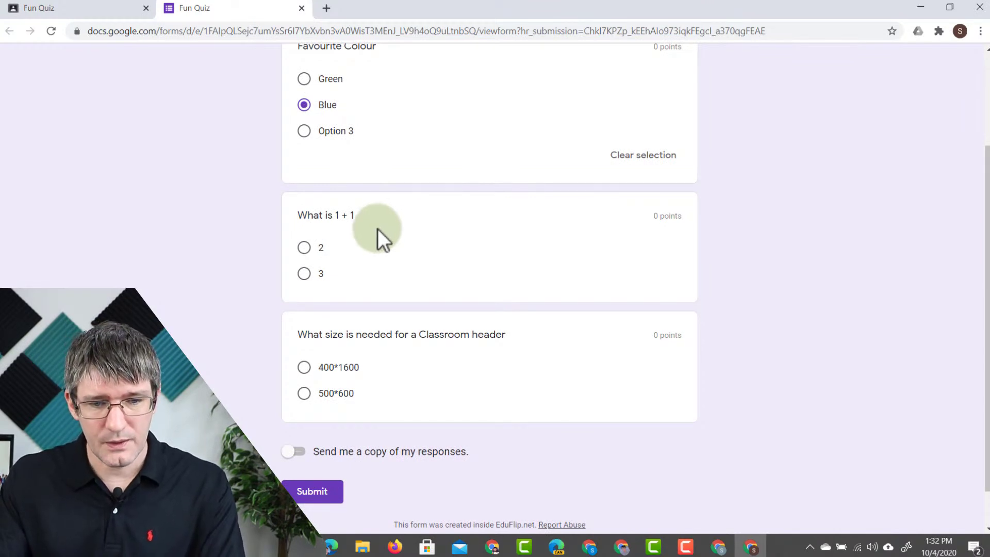
pyautogui.scroll(1, 378, 228)
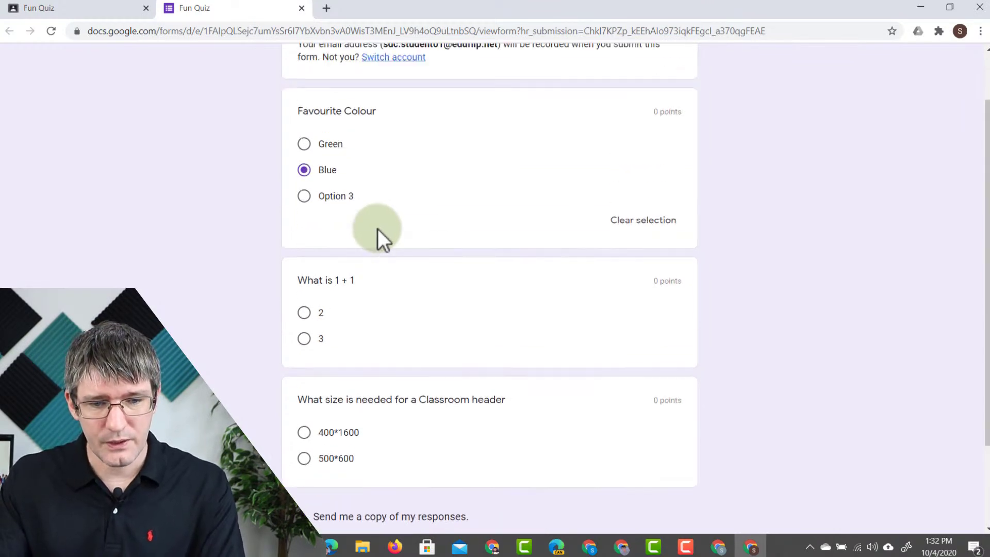
pyautogui.click(304, 313)
pyautogui.scroll(-2, 304, 311)
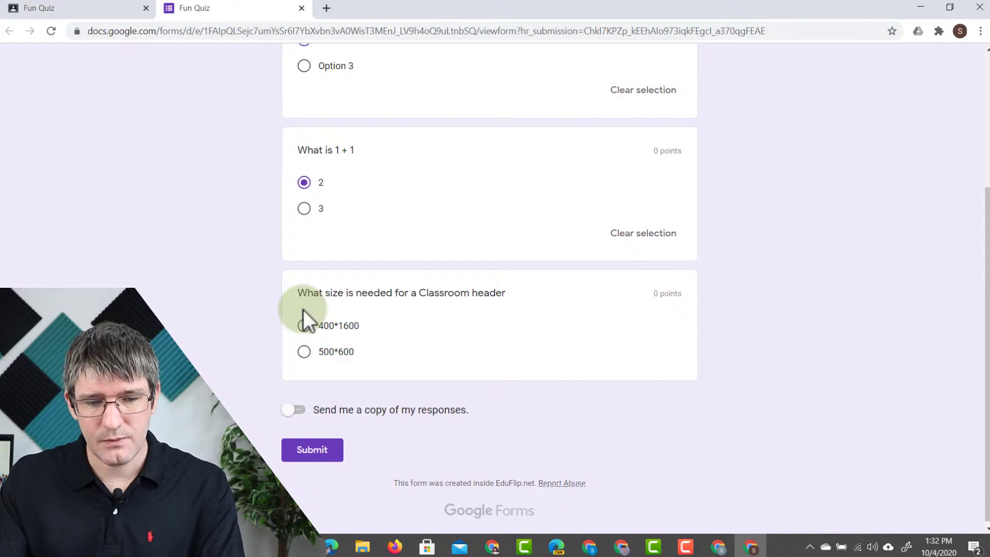
pyautogui.click(305, 351)
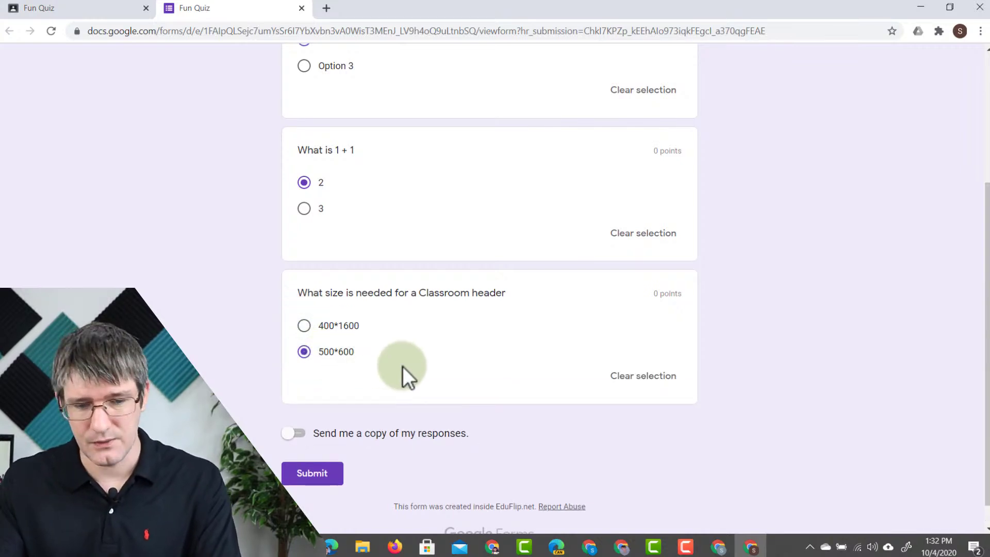
pyautogui.scroll(-1, 403, 366)
pyautogui.click(312, 446)
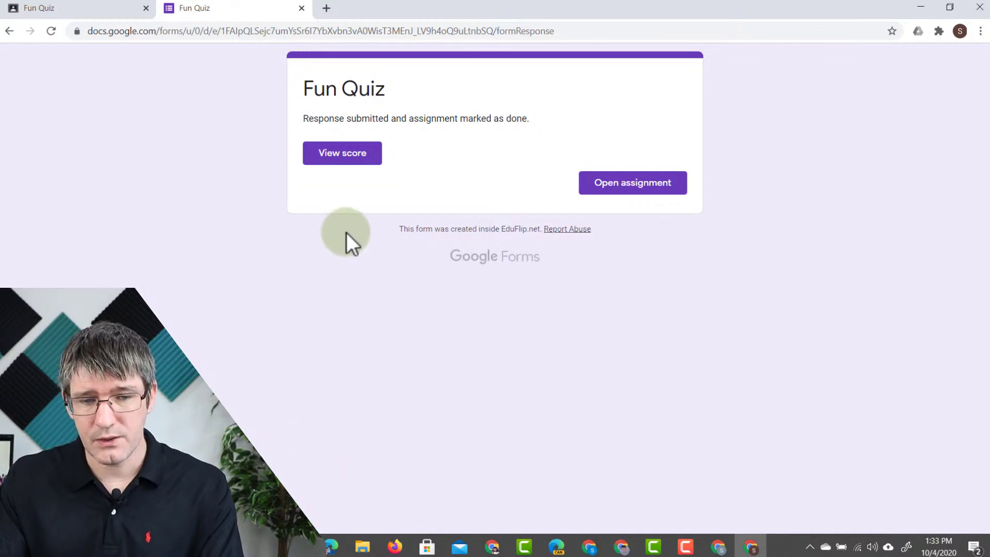
pyautogui.click(350, 157)
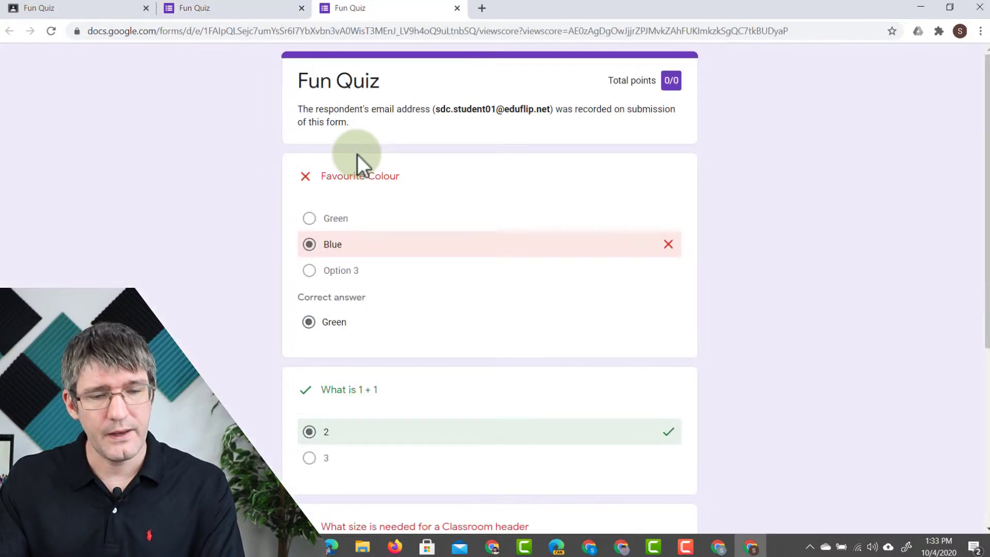
pyautogui.rightClick(355, 246)
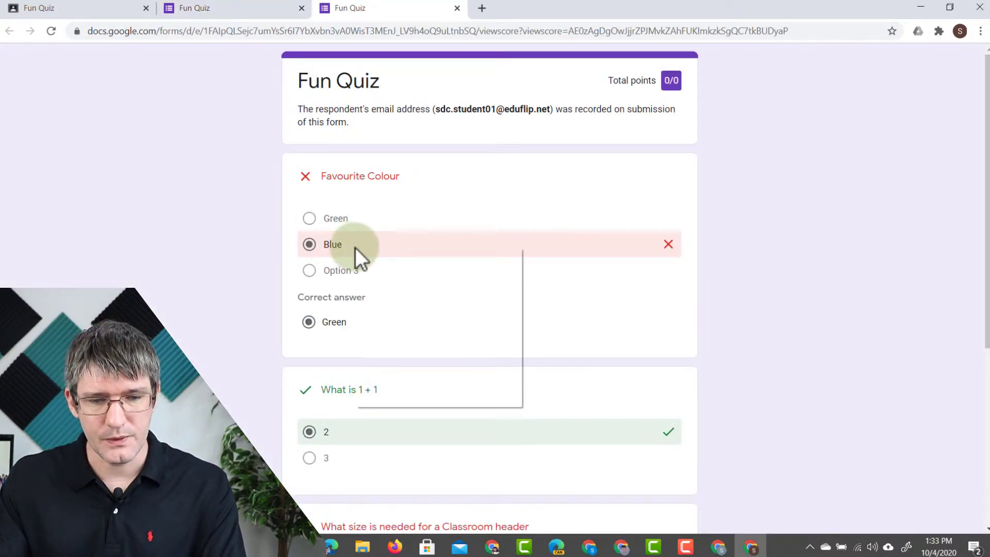
pyautogui.click(252, 238)
pyautogui.scroll(-2, 252, 238)
pyautogui.scroll(-2, 252, 238)
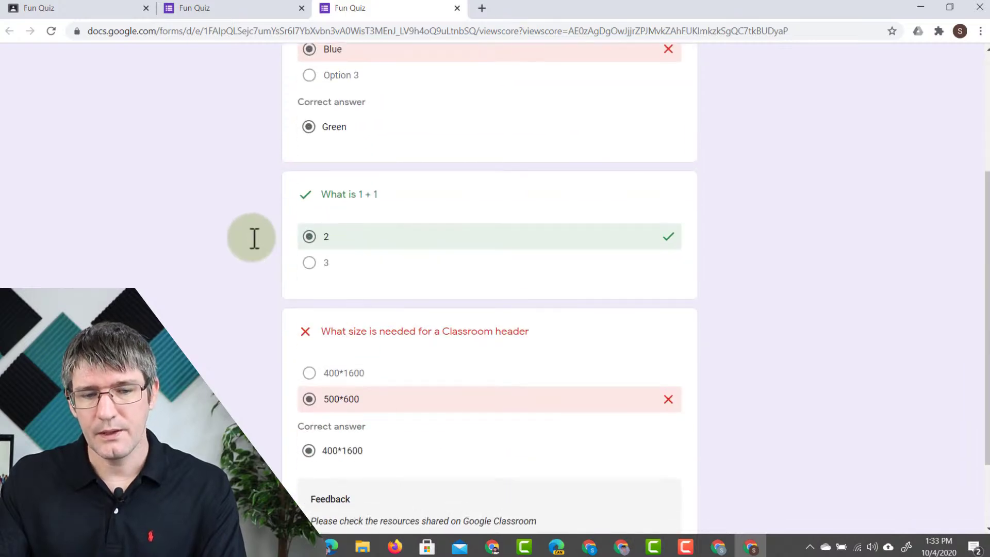
pyautogui.scroll(-2, 252, 238)
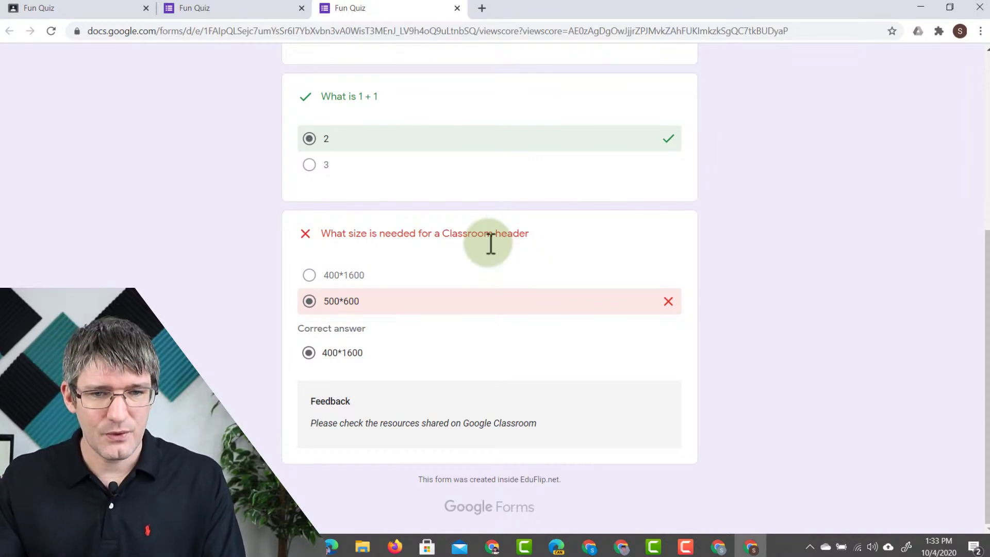
pyautogui.click(457, 8)
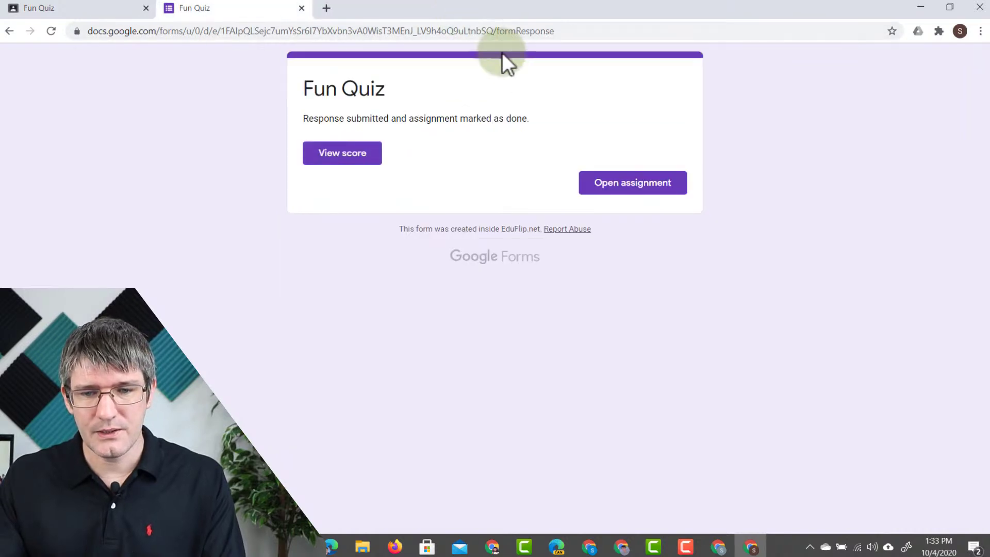
# - Confirm the Fun Quiz is handed in, close the form tab, and return to the teacher's Classwork
pyautogui.click(633, 187)
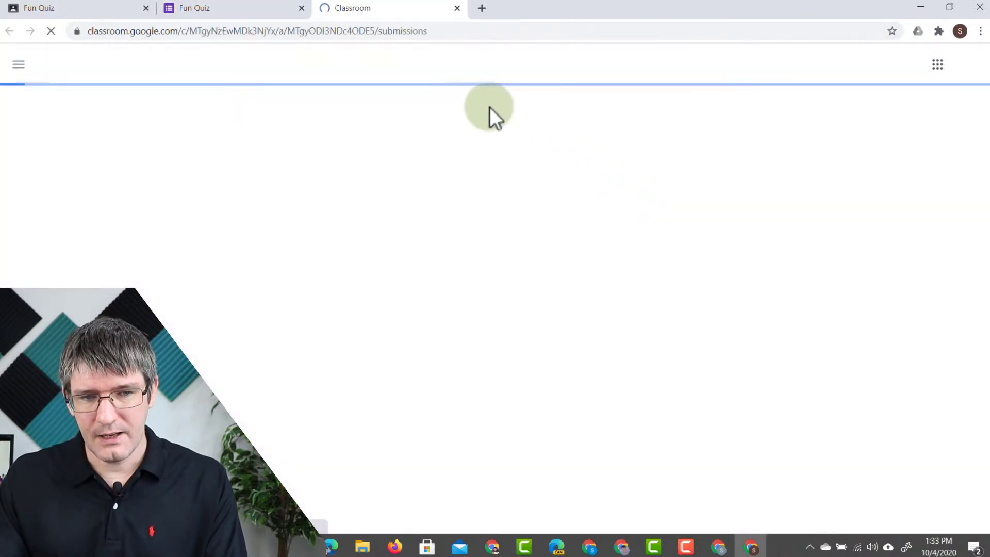
pyautogui.click(302, 9)
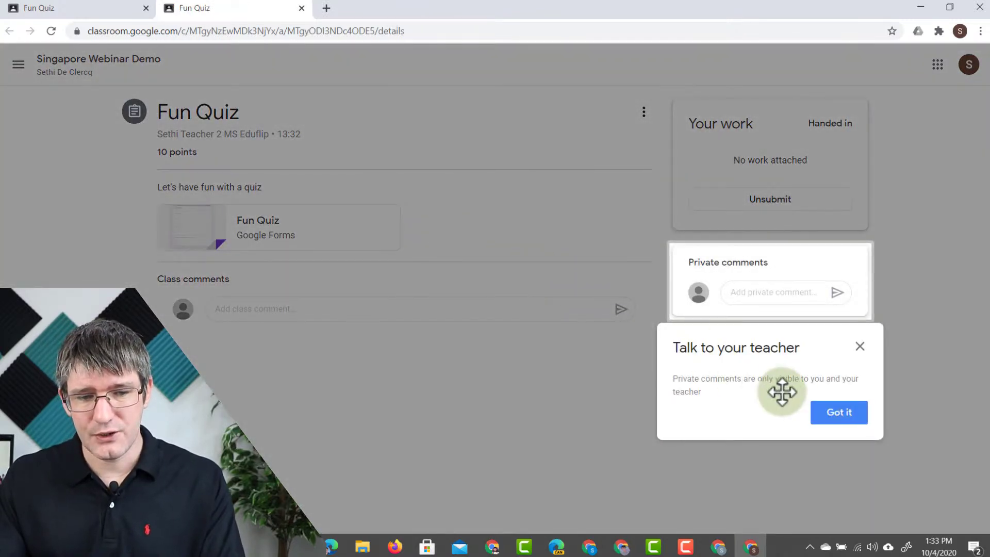
pyautogui.click(831, 419)
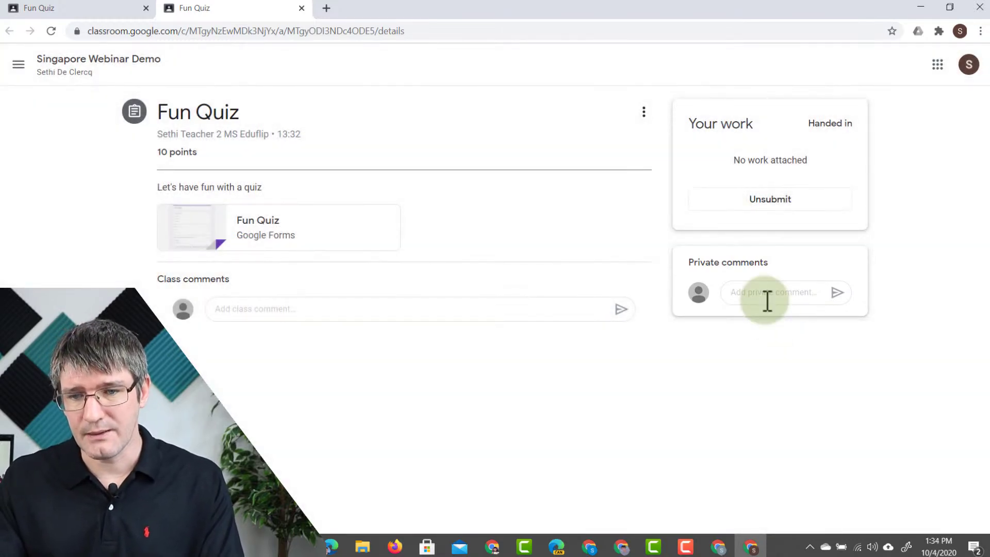
pyautogui.click(590, 547)
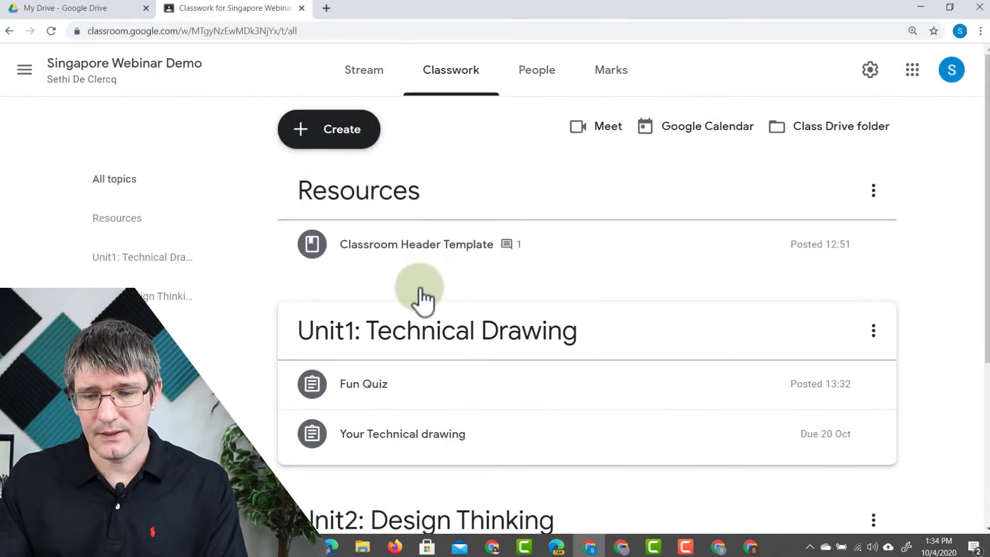
# - Expand Fun Quiz and view the student's handed-in submission
pyautogui.click(391, 394)
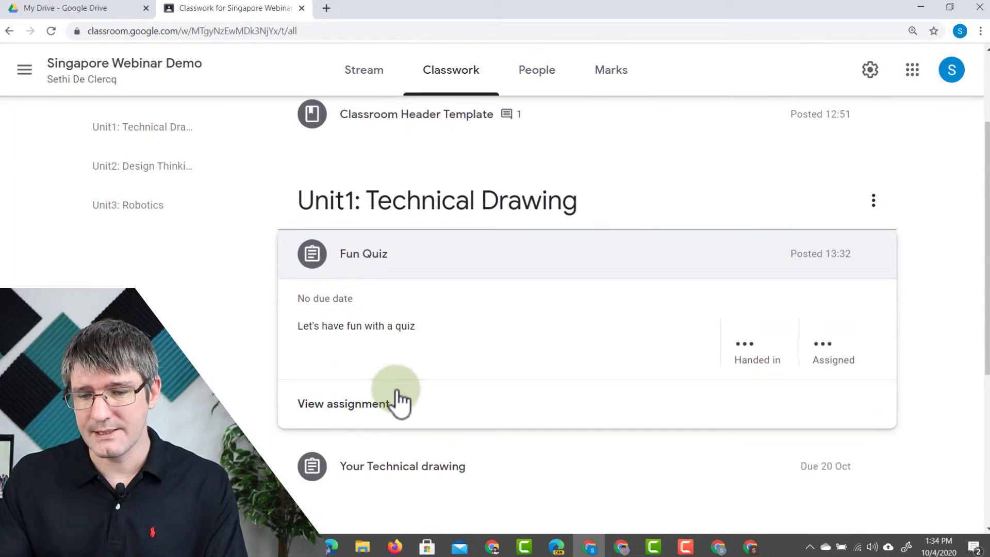
pyautogui.click(751, 357)
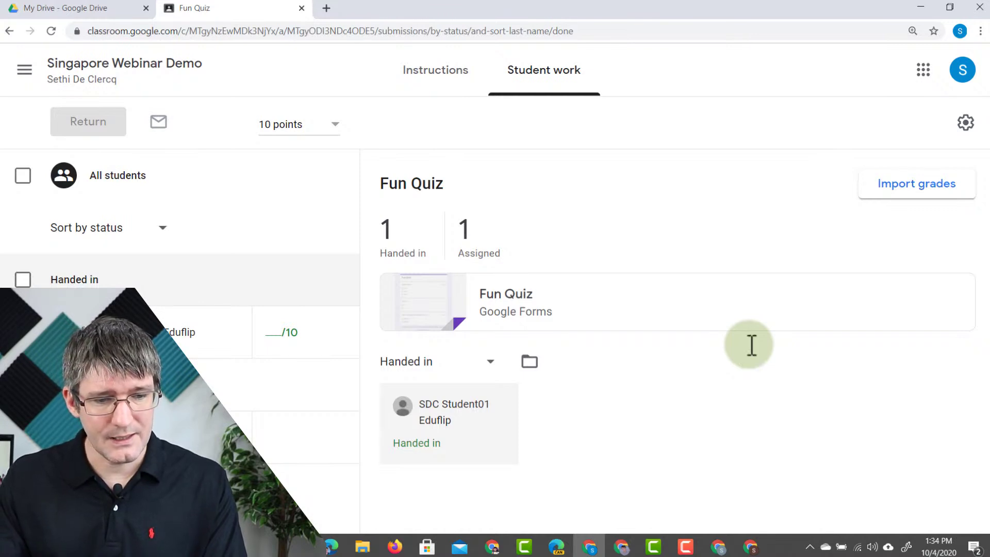
pyautogui.click(159, 326)
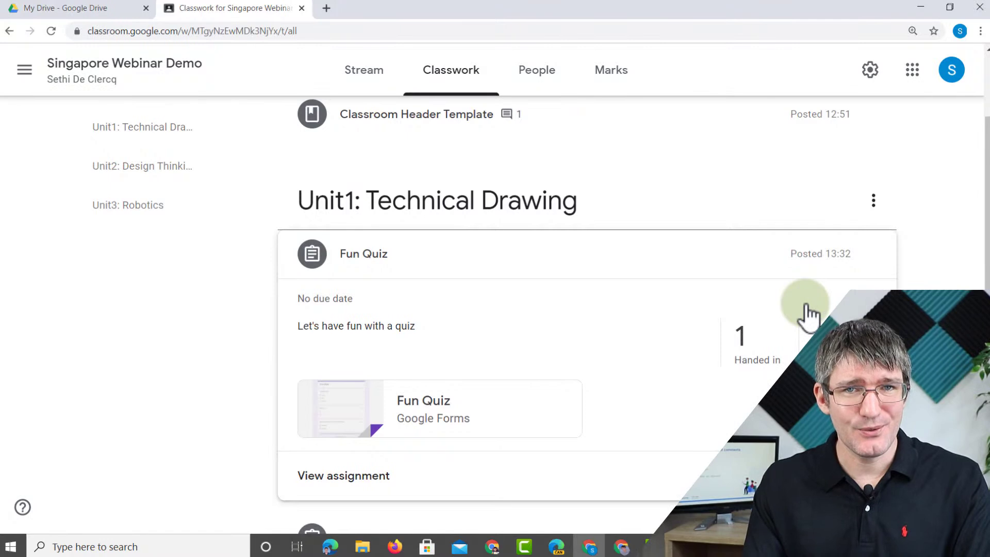
# - In the Marks gradebook, give the first student a Fun Quiz mark of 10, then return to Classwork
pyautogui.click(598, 63)
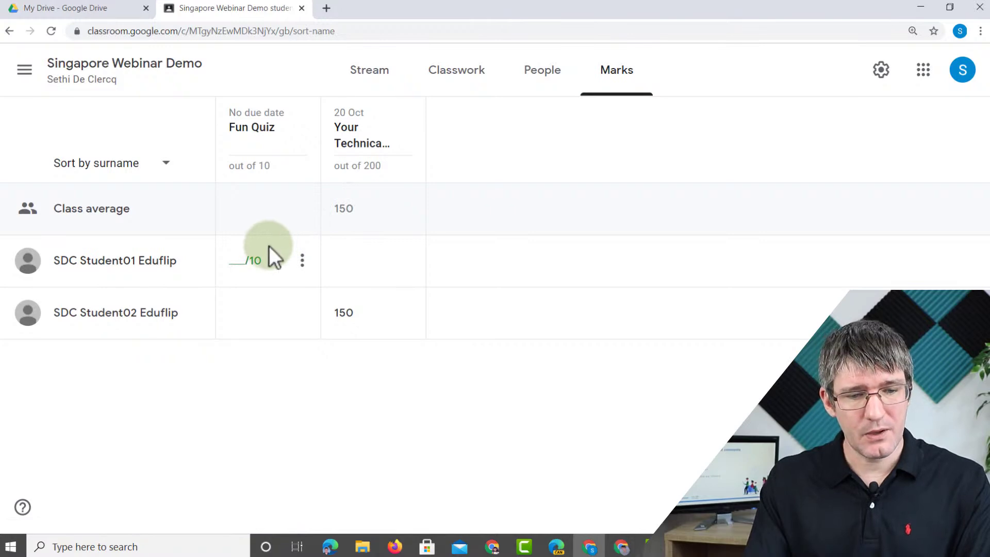
pyautogui.click(240, 261)
pyautogui.write('10')
pyautogui.press('Return')
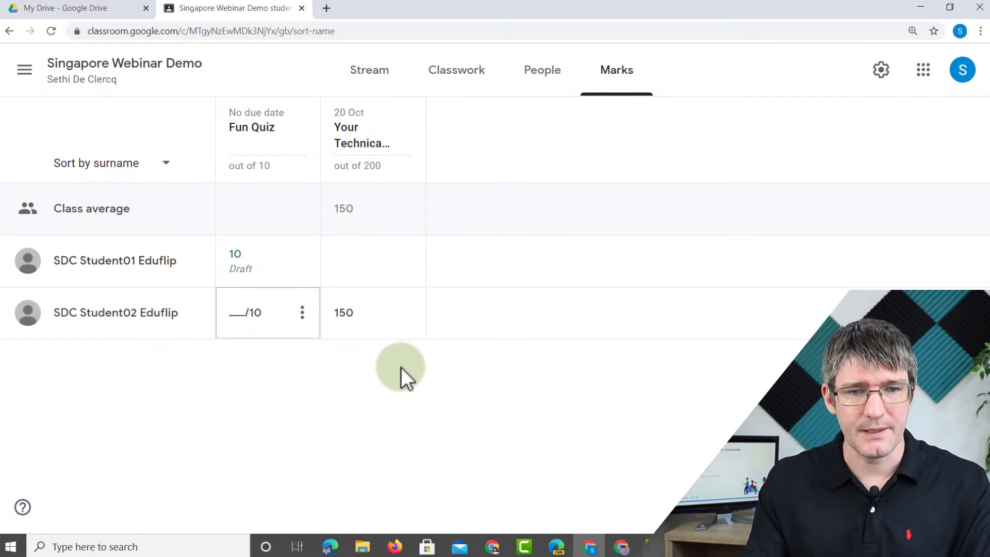
pyautogui.click(456, 70)
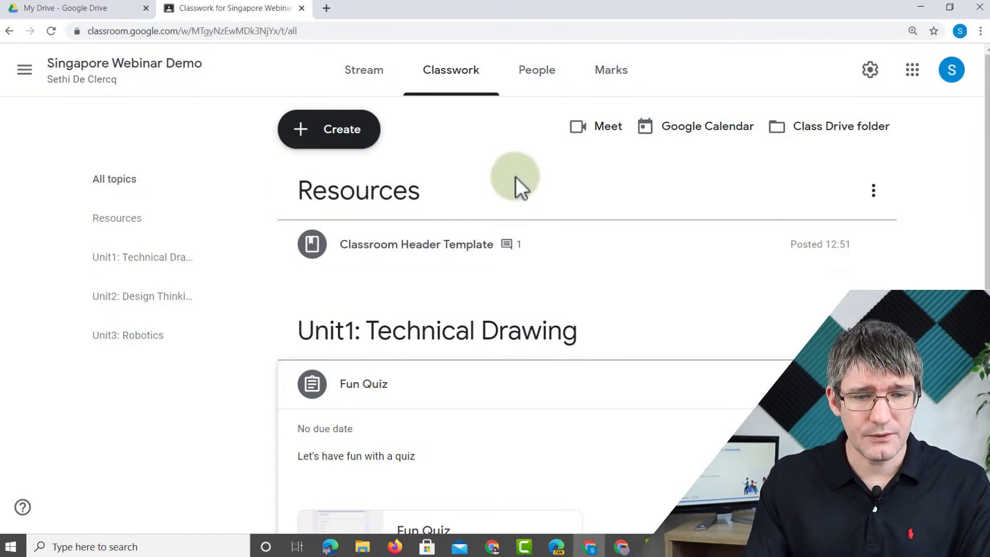
# - Reuse the Create a Slides presentation post from Design Thinking 101 with new copies, saved as a draft
pyautogui.click(336, 138)
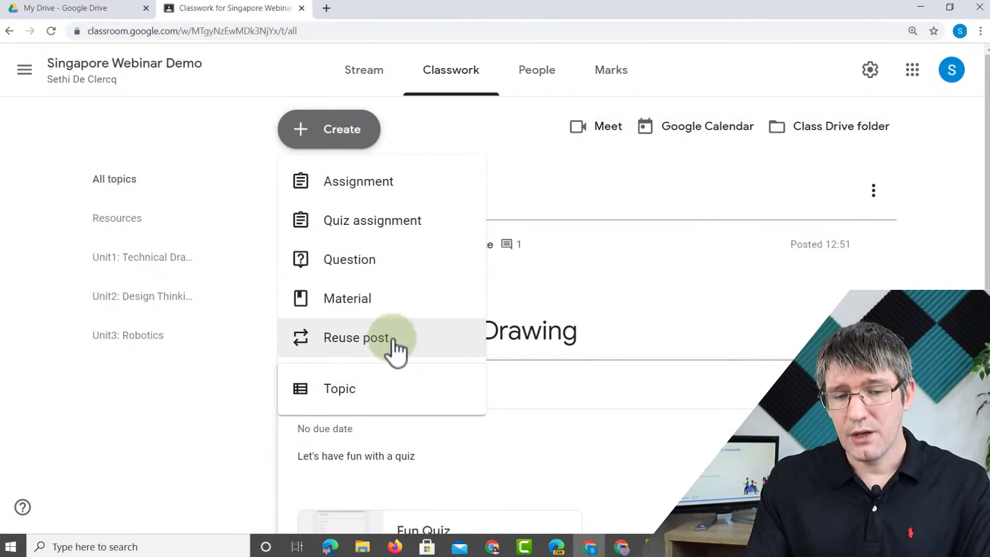
pyautogui.click(394, 340)
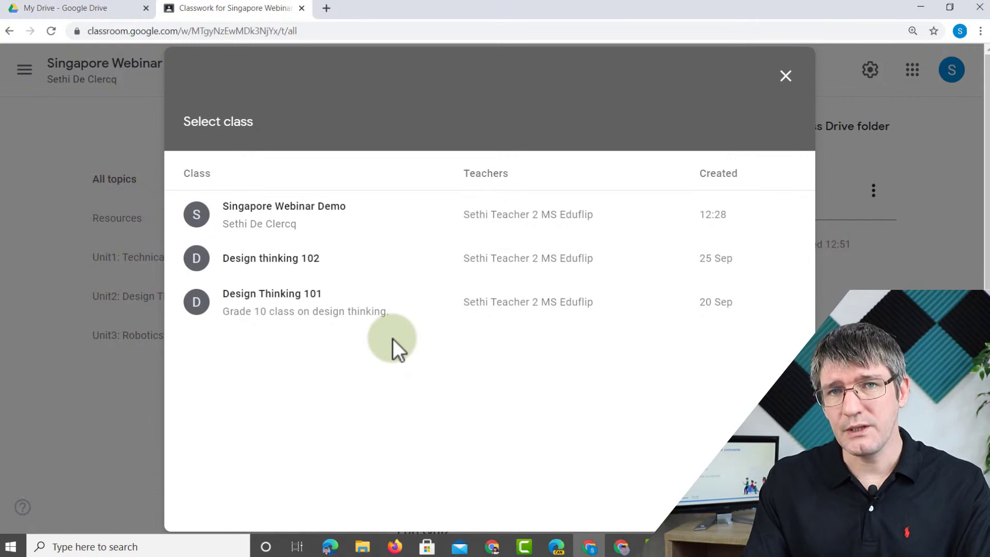
pyautogui.click(272, 303)
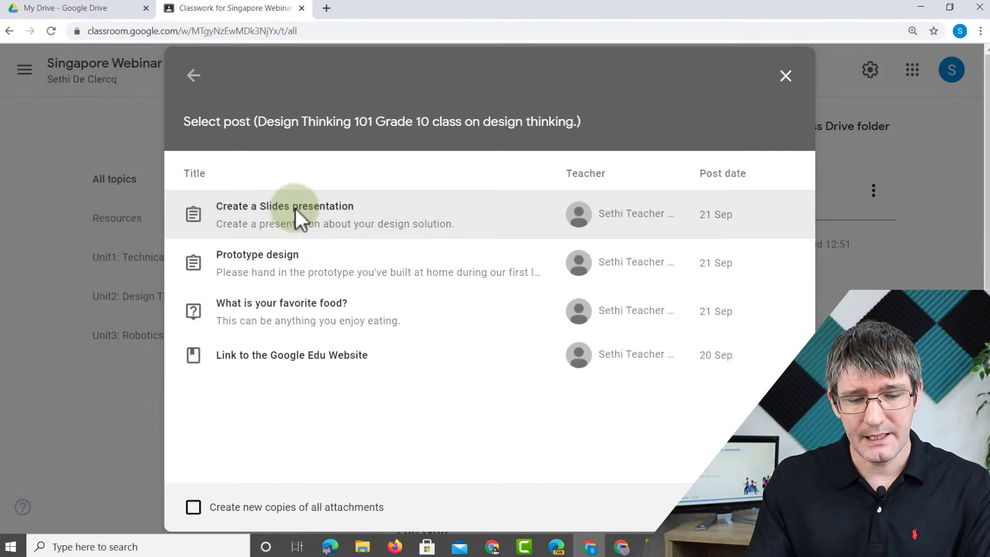
pyautogui.click(195, 508)
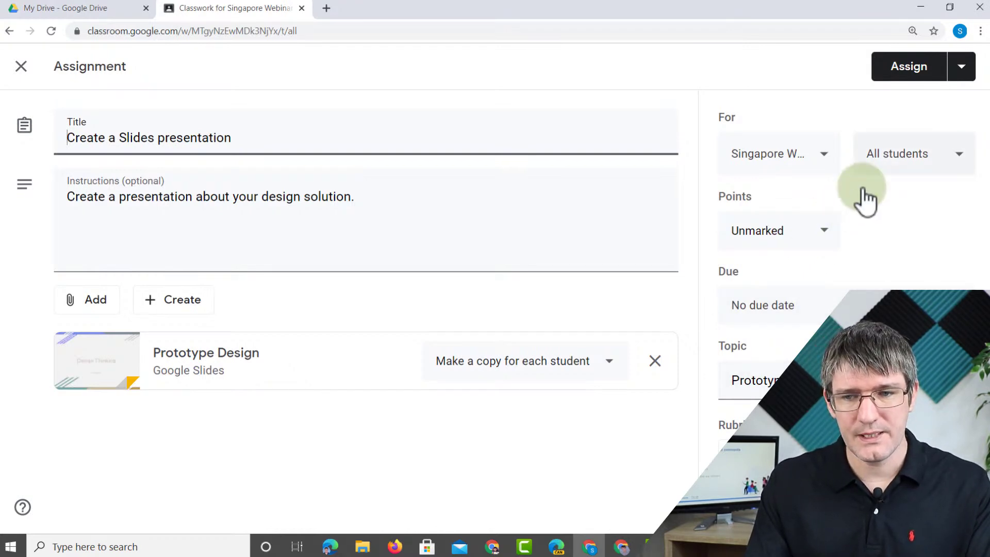
pyautogui.click(963, 71)
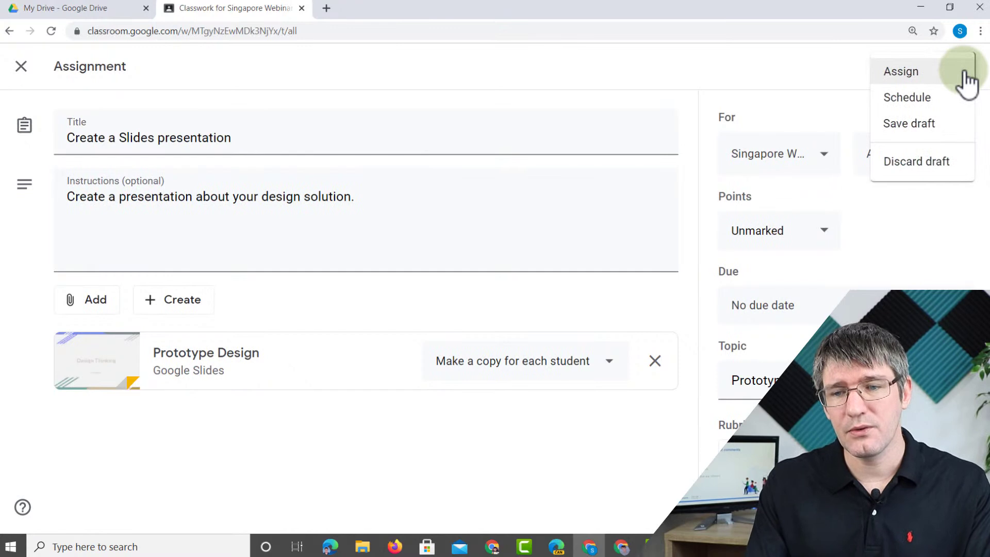
pyautogui.click(900, 126)
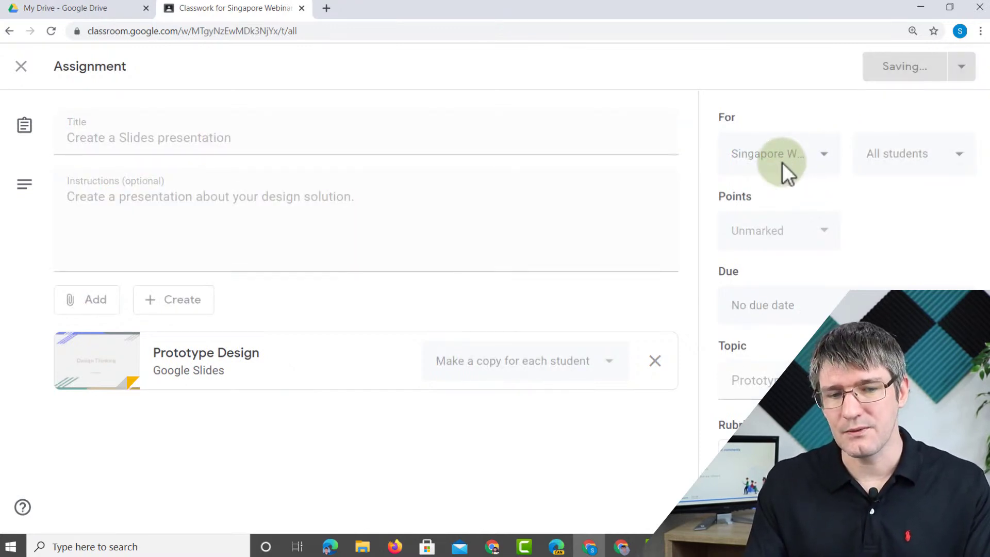
pyautogui.click(616, 329)
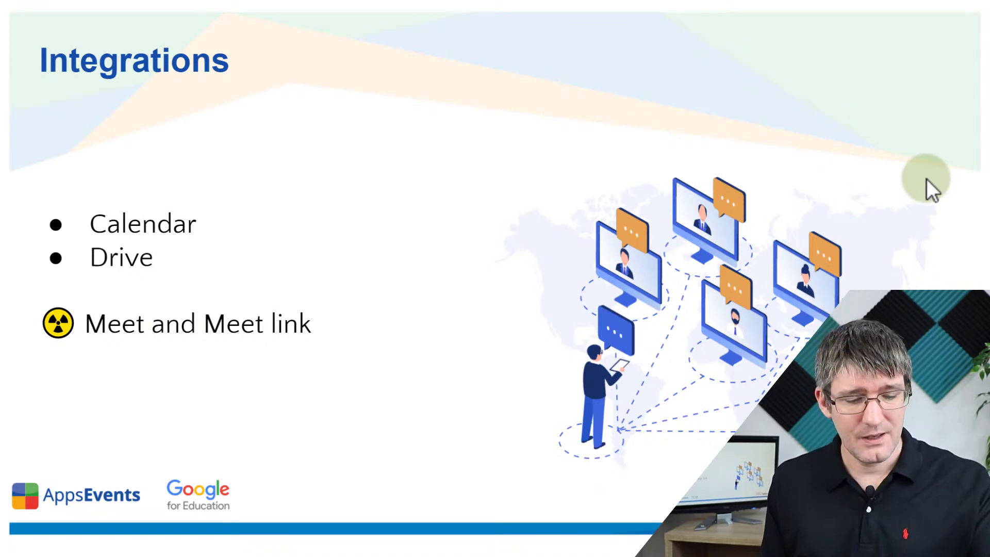
pyautogui.hotkey('alt', 'Tab')
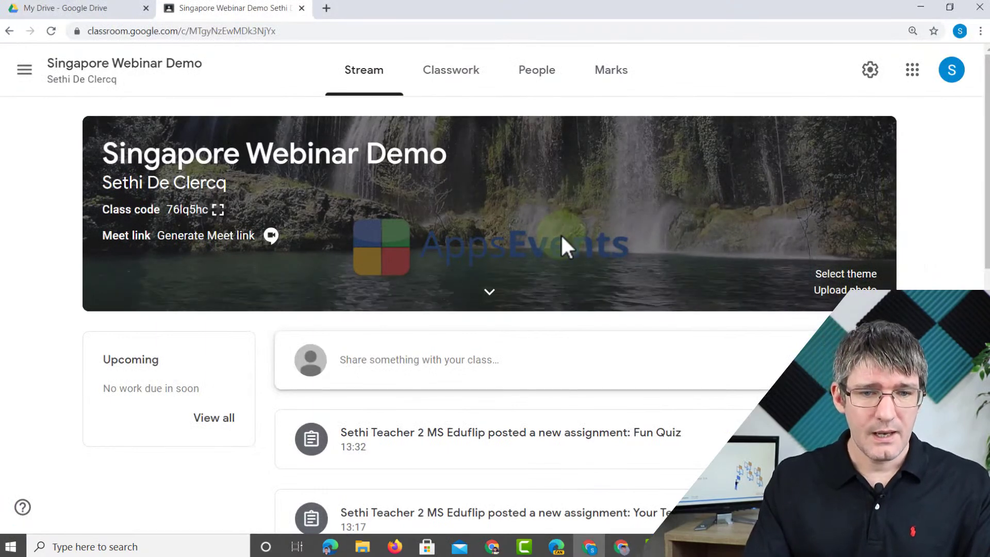
pyautogui.click(453, 75)
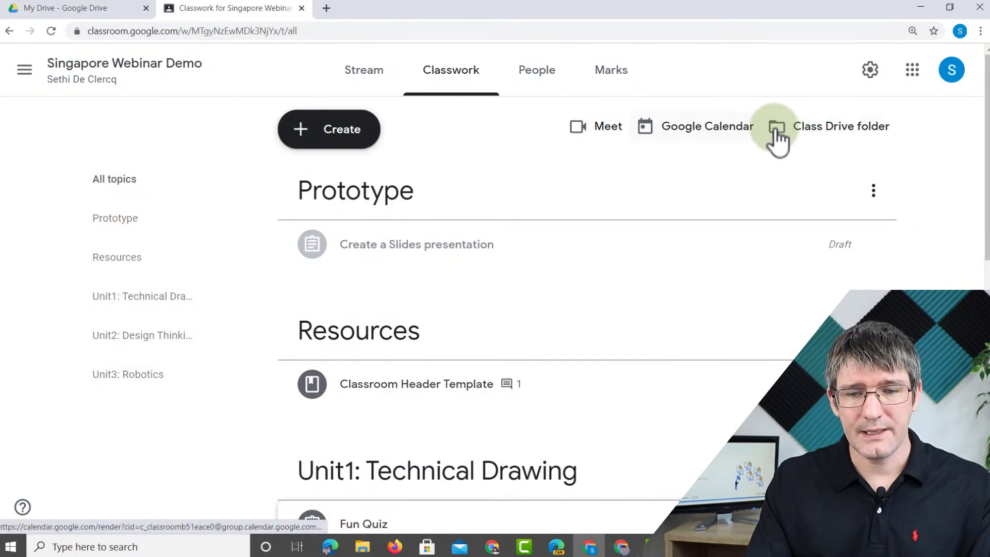
pyautogui.click(716, 138)
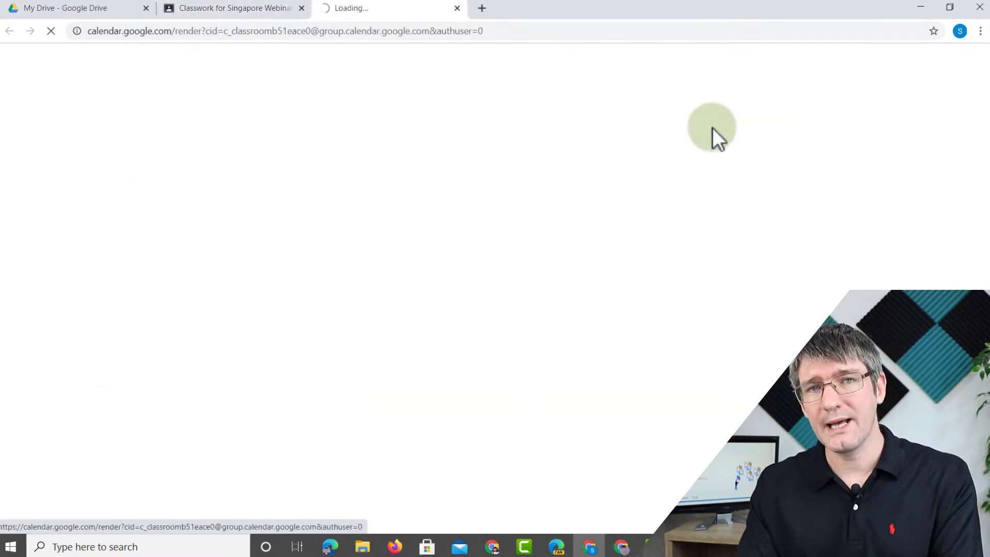
pyautogui.scroll(-3, 543, 276)
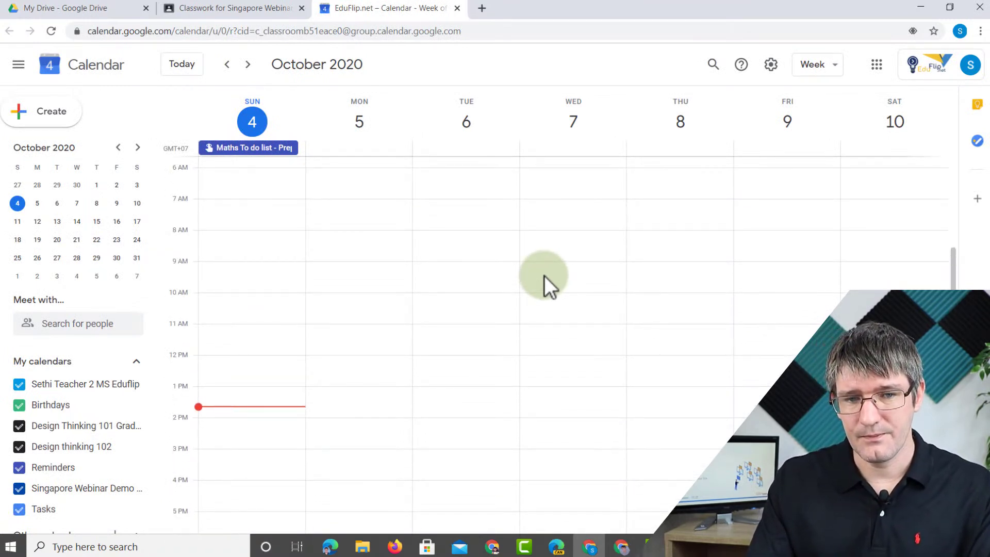
pyautogui.click(457, 8)
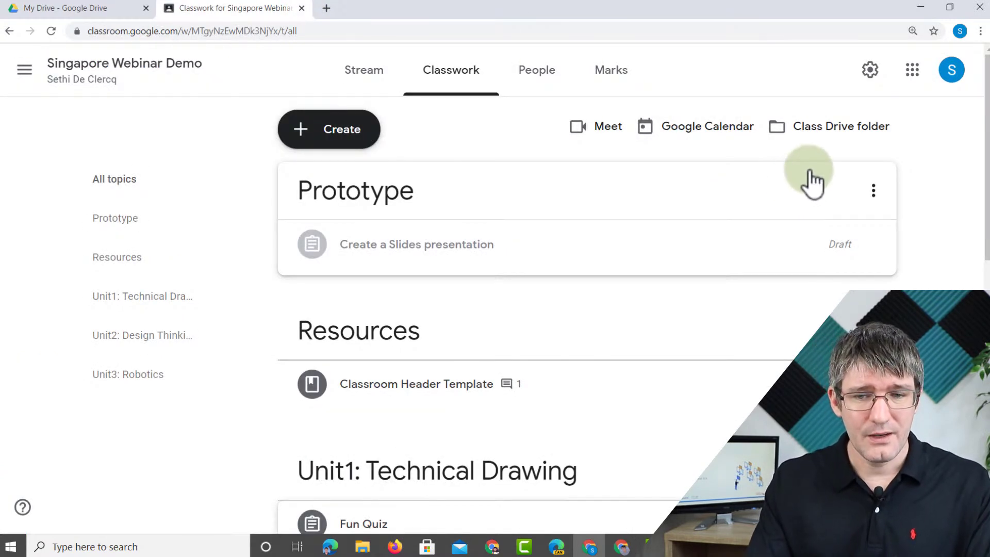
pyautogui.click(825, 138)
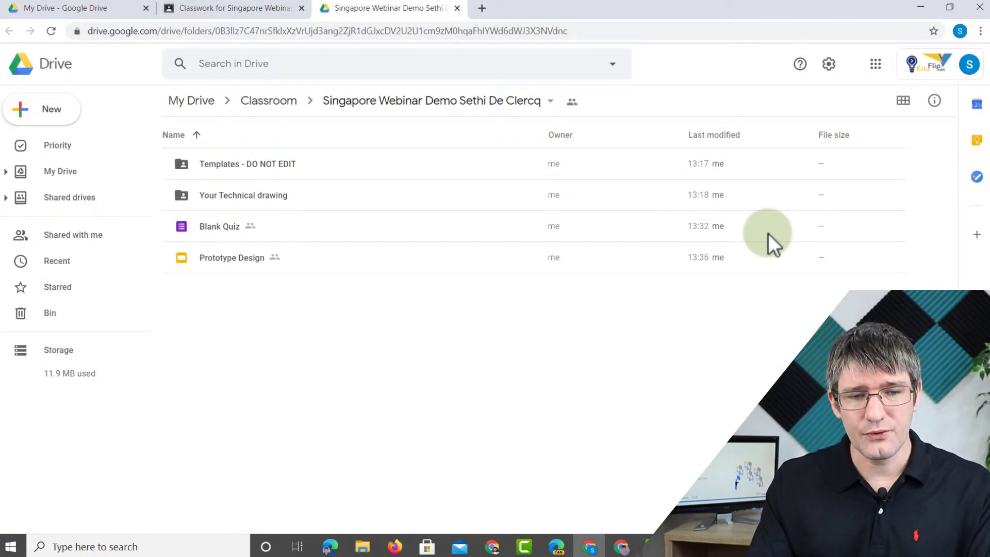
pyautogui.click(236, 167)
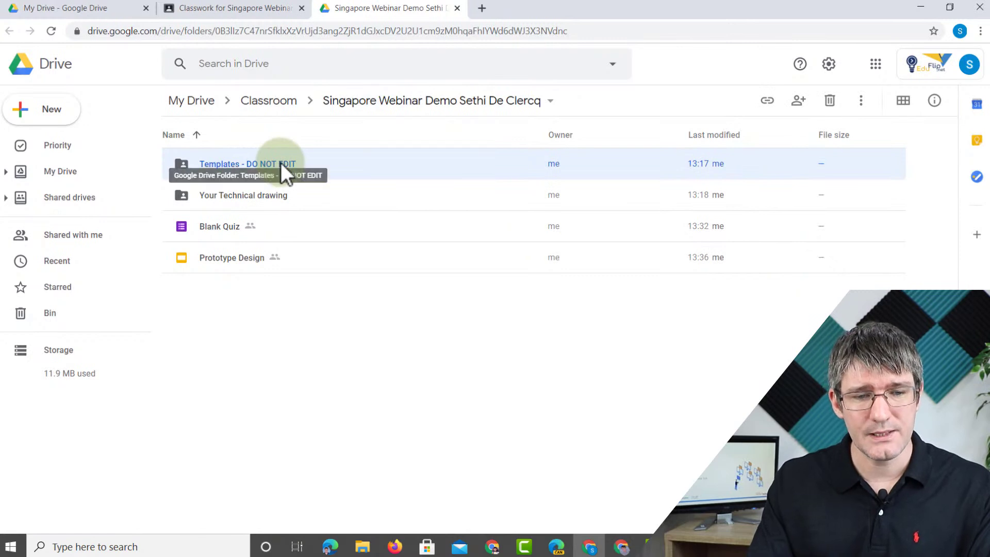
pyautogui.click(225, 196)
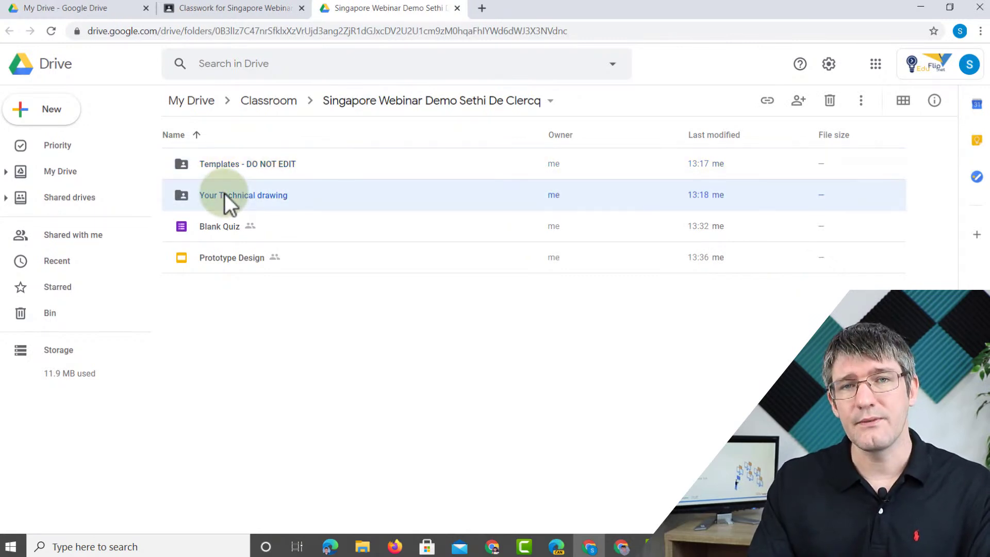
pyautogui.doubleClick(274, 196)
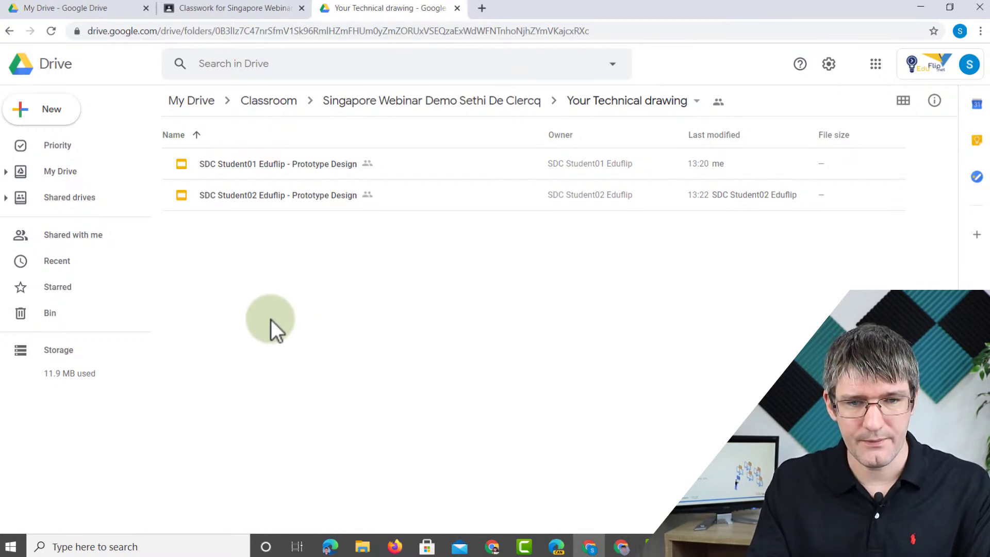
pyautogui.click(457, 8)
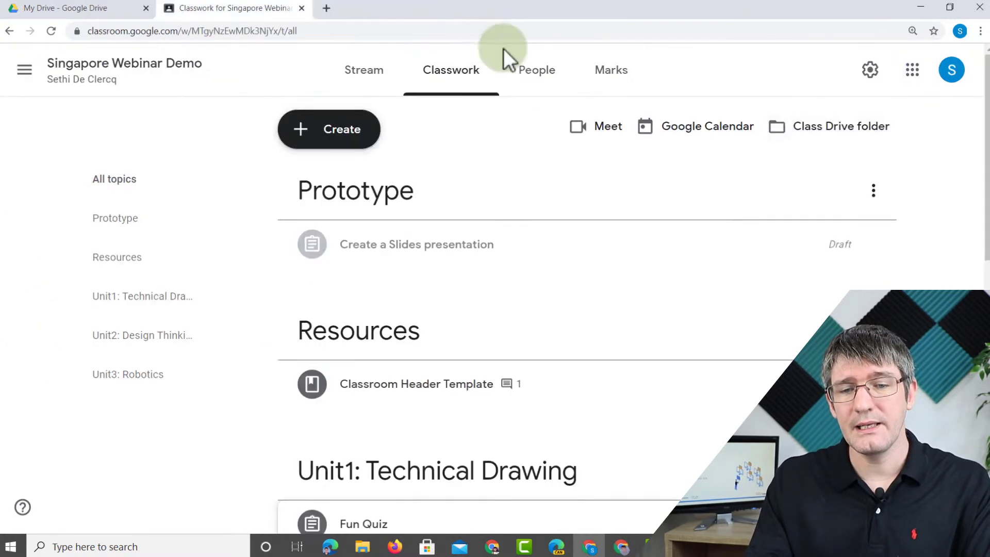
# - Generate a class Meet link, copy it, and save it as visible to students
pyautogui.click(602, 133)
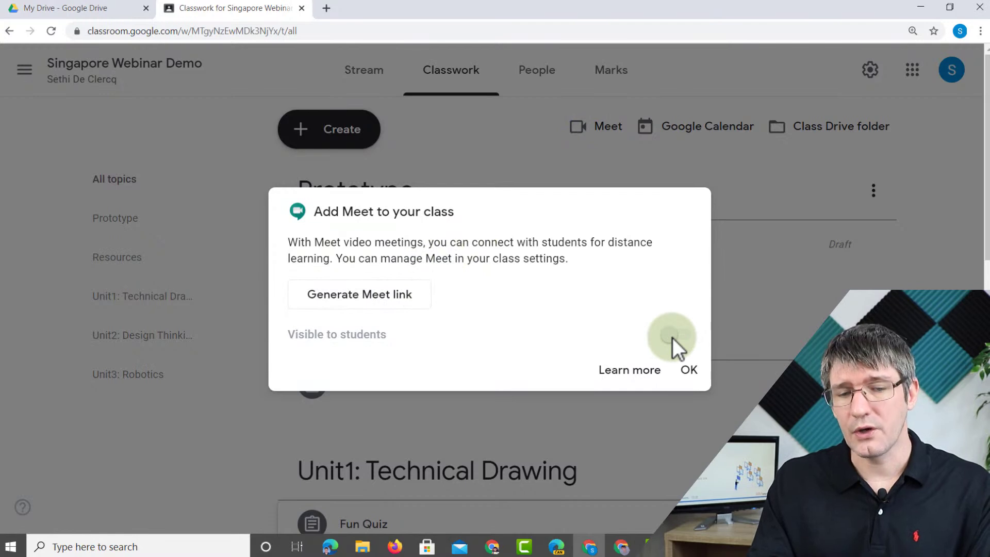
pyautogui.click(370, 298)
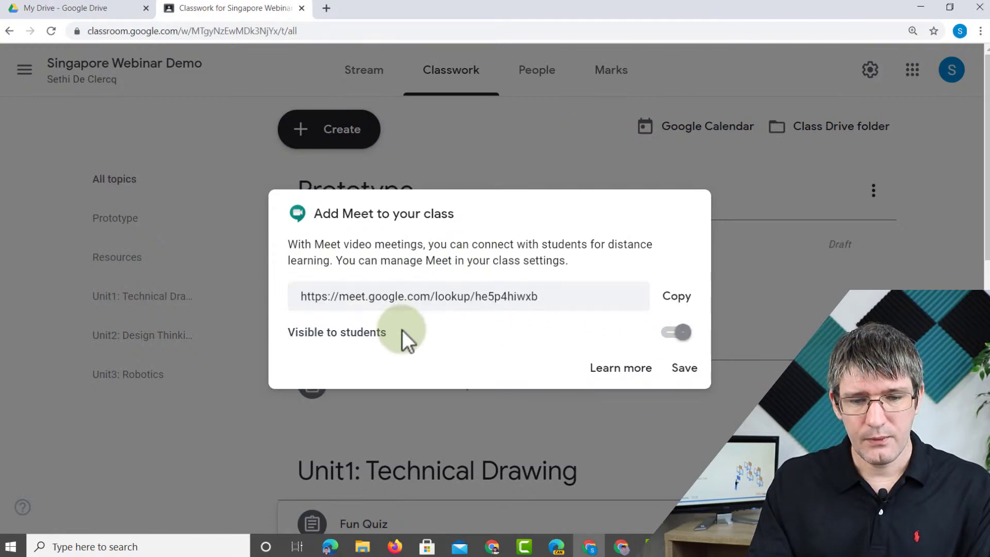
pyautogui.click(677, 304)
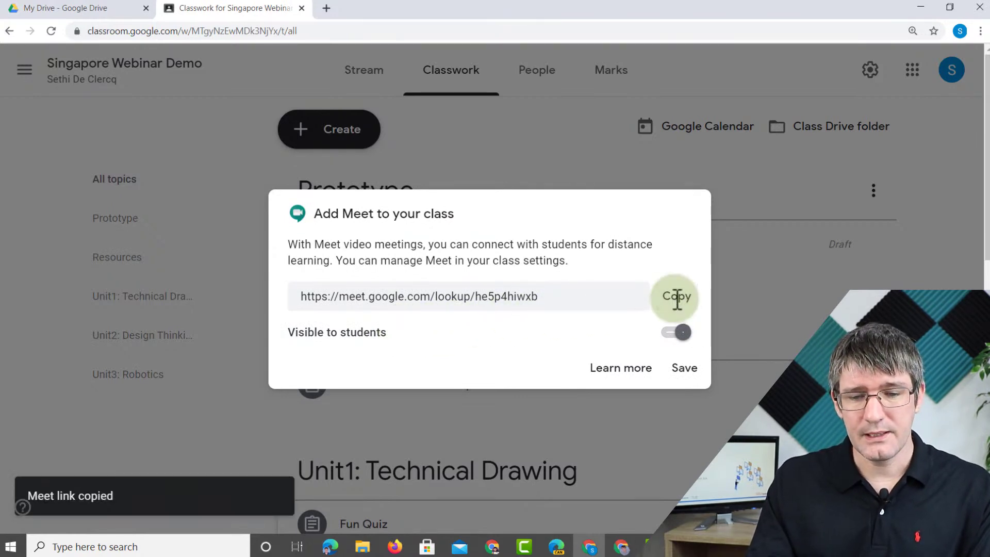
pyautogui.click(684, 369)
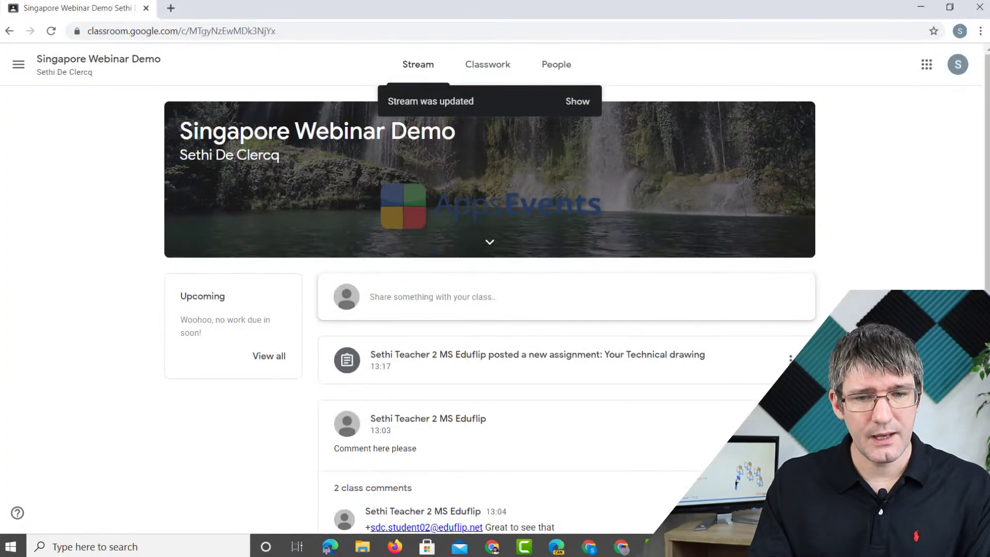
# - Reload the student Stream, test the banner's Meet link, then return to the teacher's Stream
pyautogui.click(575, 102)
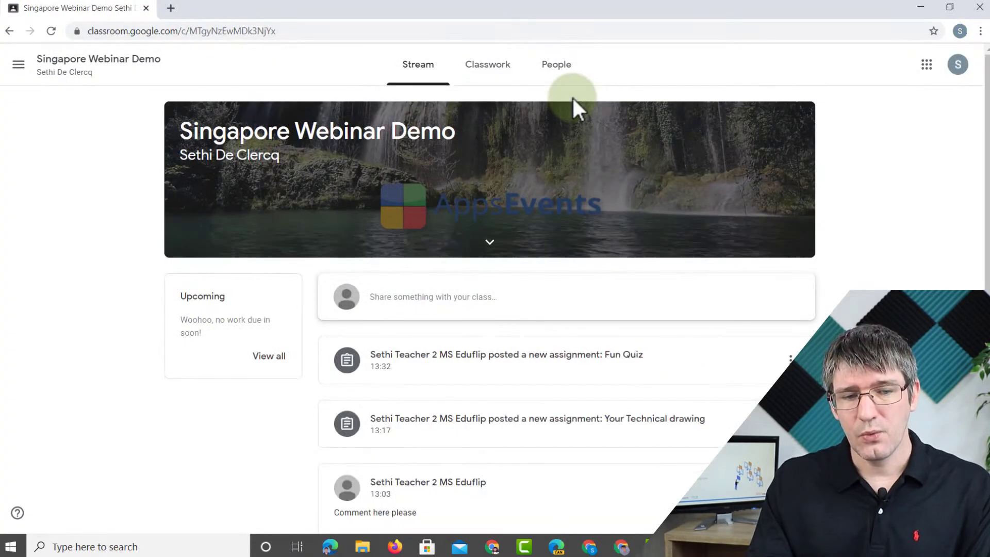
pyautogui.press('F5')
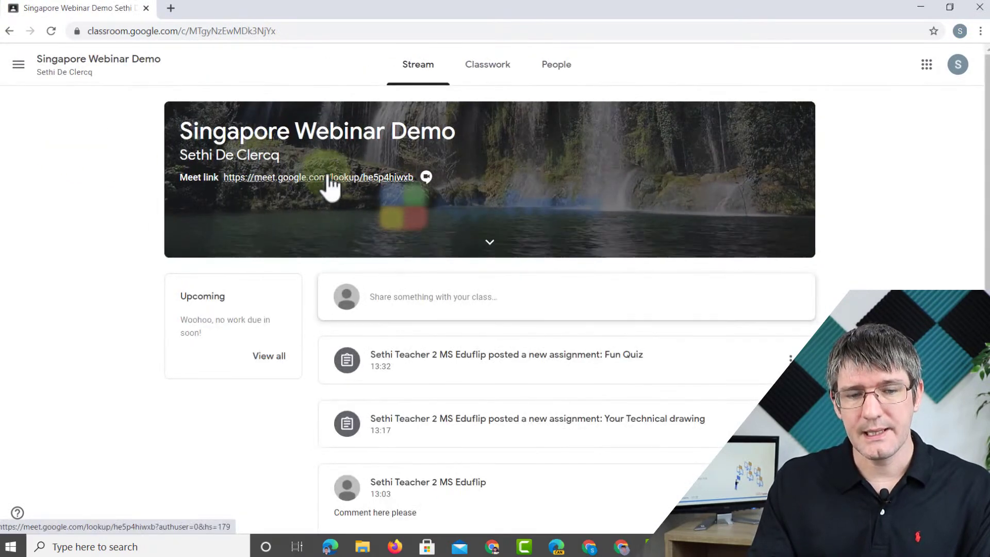
pyautogui.click(388, 178)
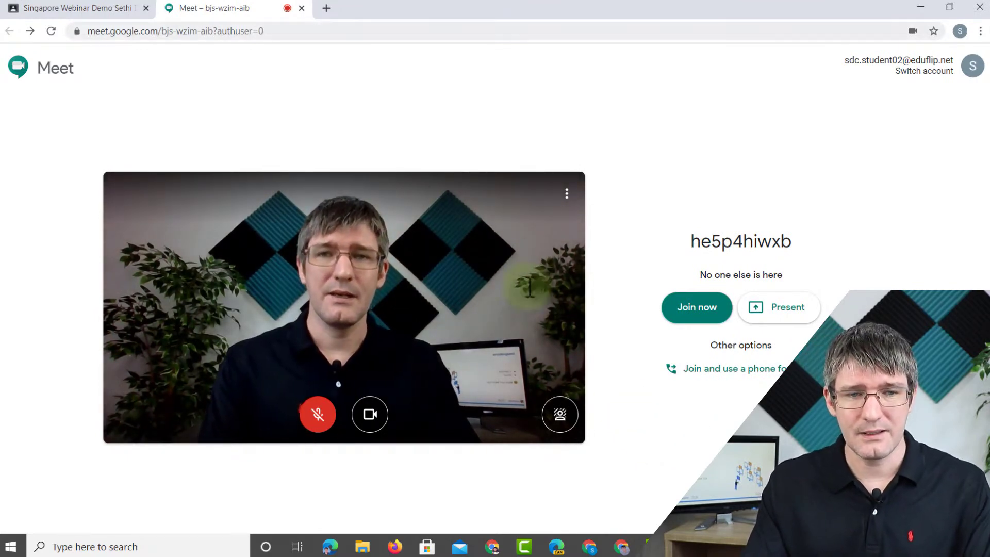
pyautogui.click(302, 8)
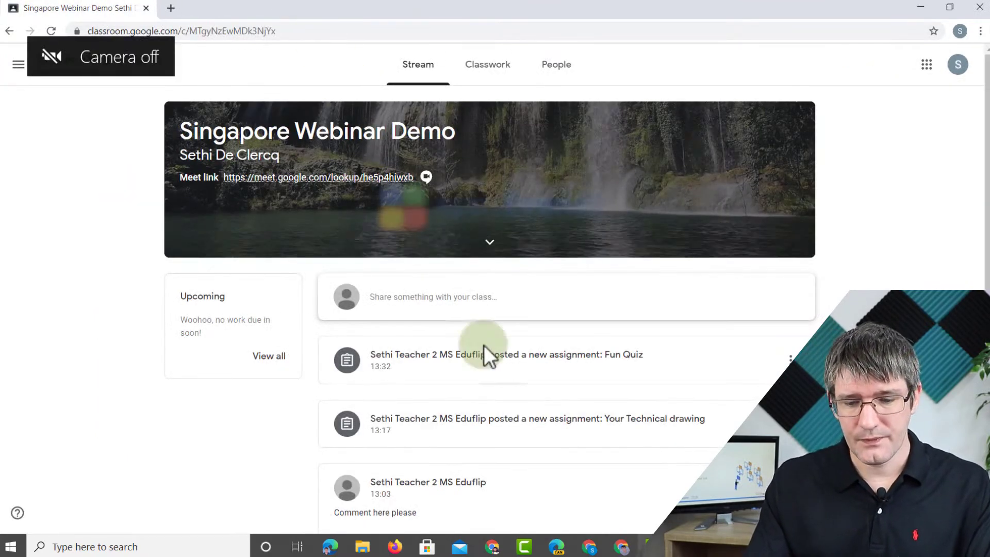
pyautogui.click(589, 547)
pyautogui.click(365, 70)
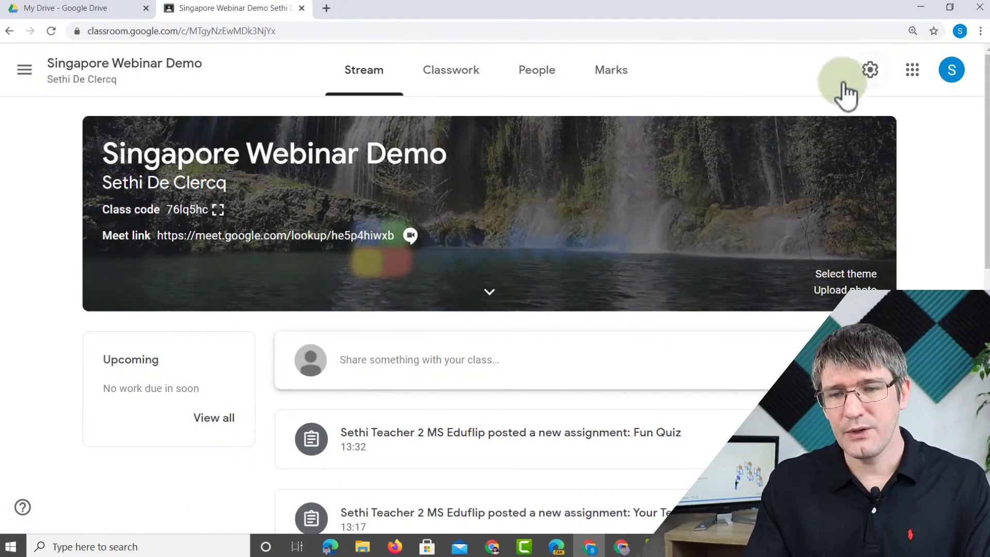
# - In Class settings, reset the class Meet link to a new address
pyautogui.click(871, 70)
pyautogui.scroll(-6, 825, 180)
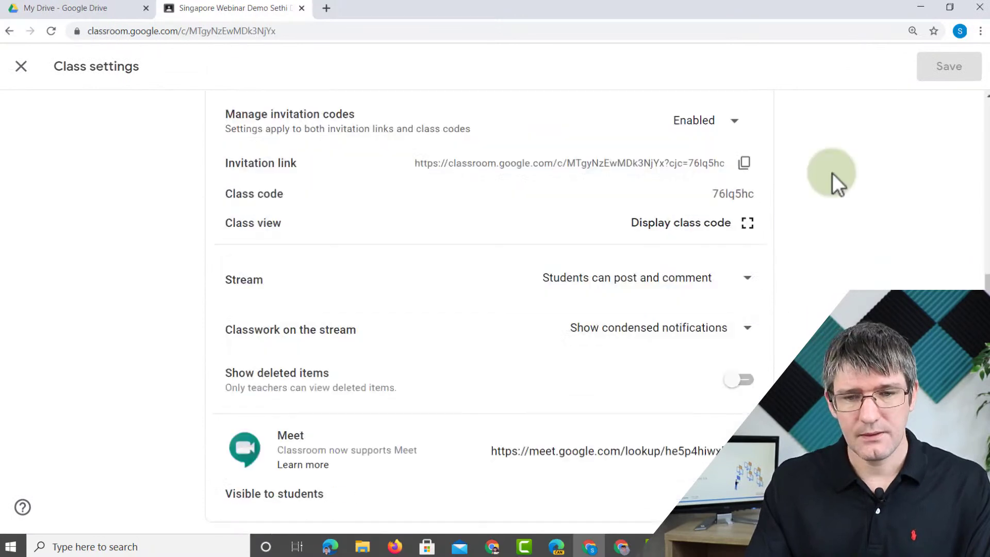
pyautogui.scroll(-4, 832, 174)
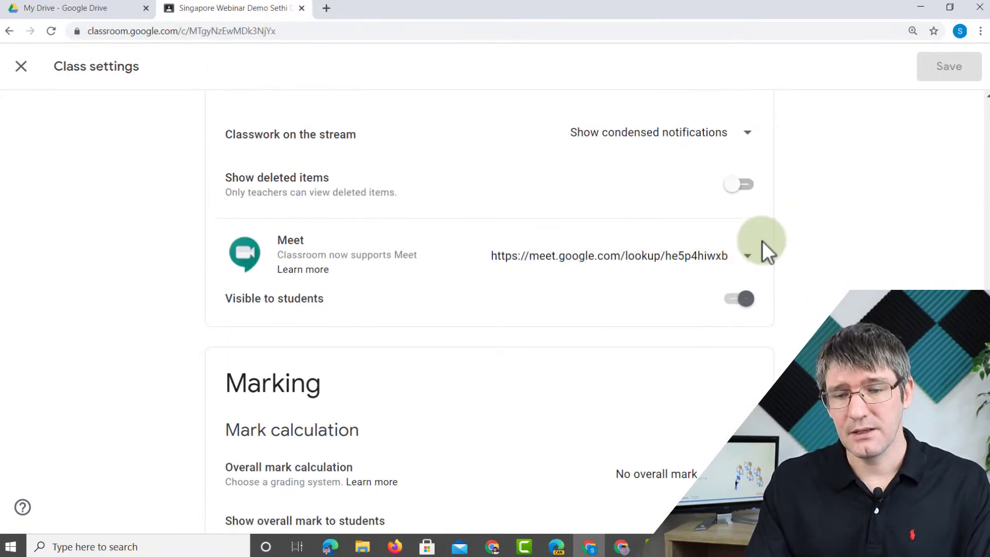
pyautogui.click(747, 257)
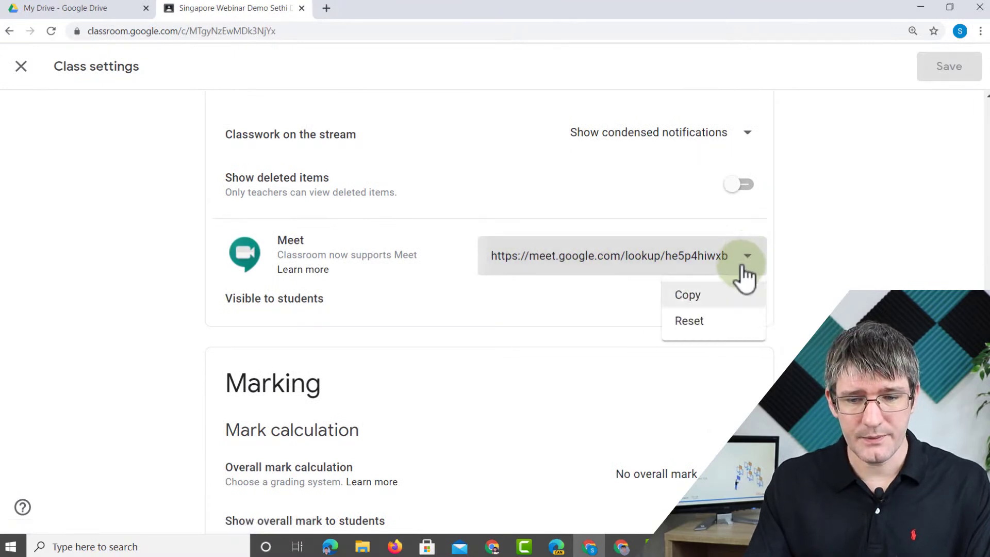
pyautogui.click(710, 321)
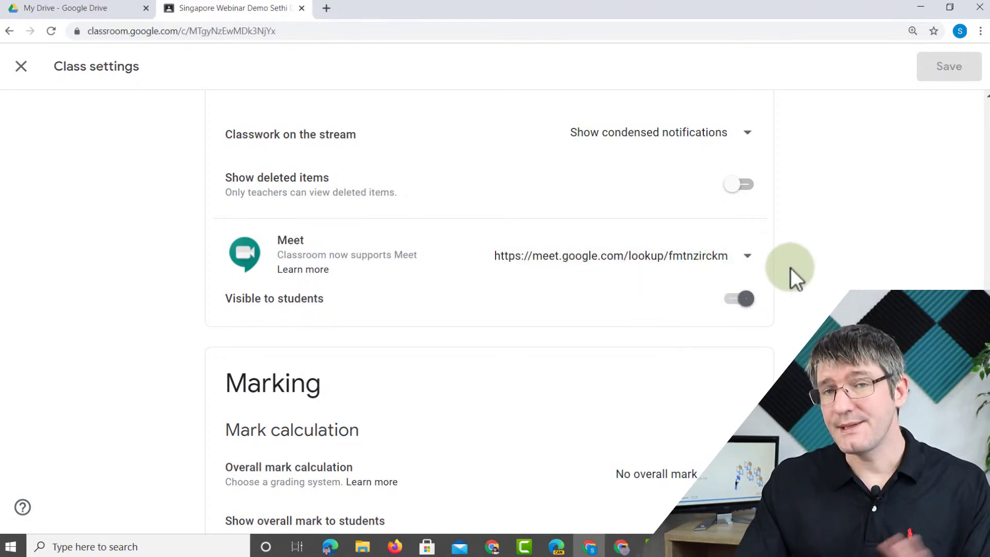
# - Check the invitation code options and leave them enabled and unchanged
pyautogui.scroll(5, 819, 269)
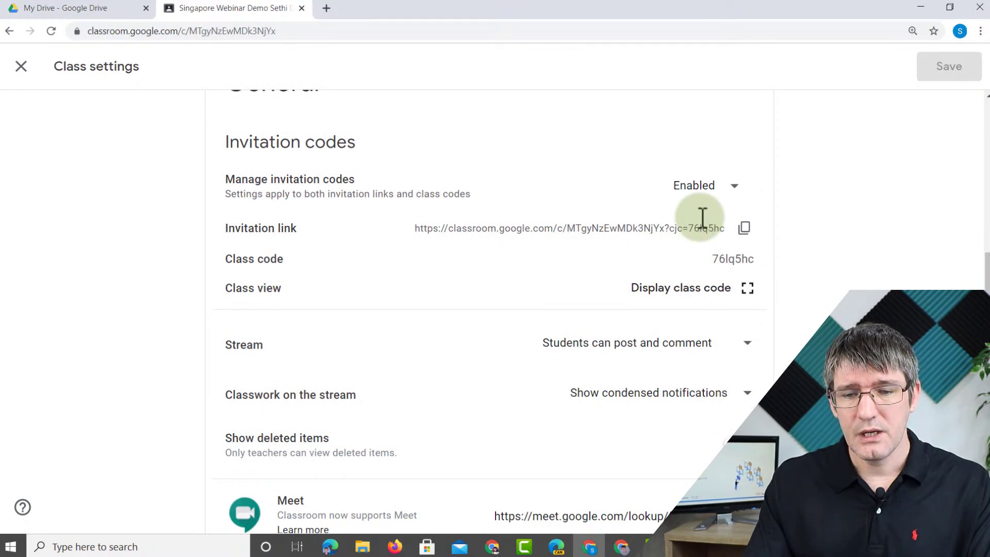
pyautogui.click(741, 199)
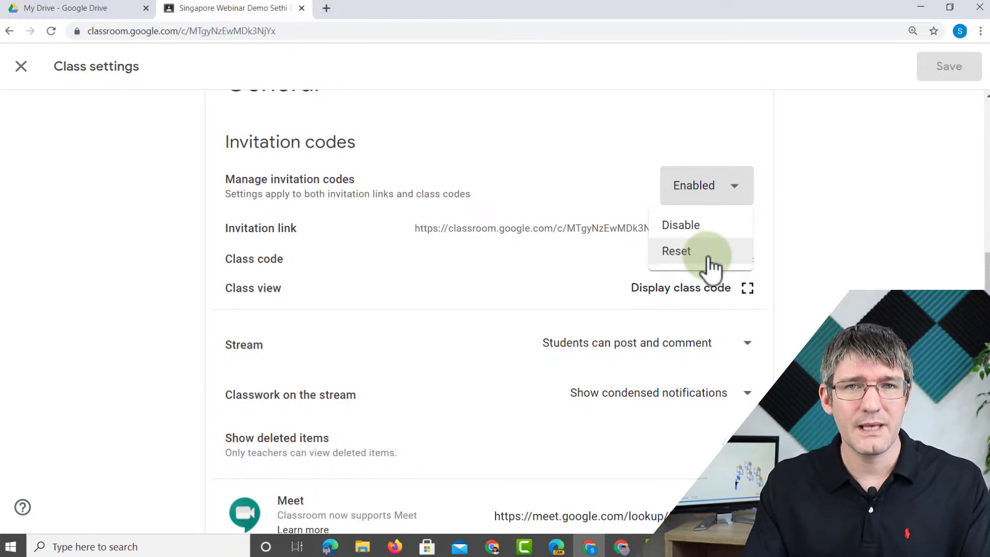
pyautogui.click(883, 239)
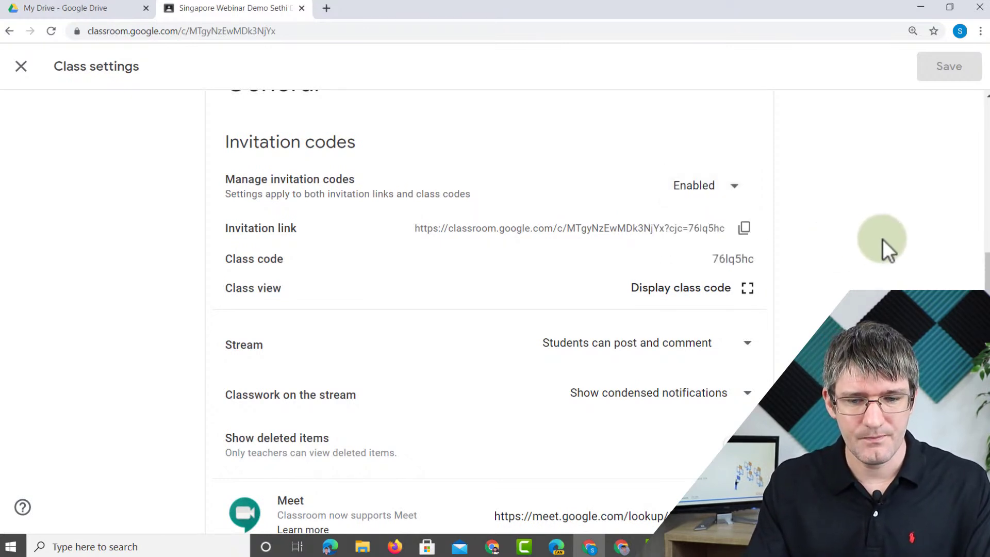
pyautogui.scroll(-6, 858, 240)
pyautogui.scroll(-1, 856, 239)
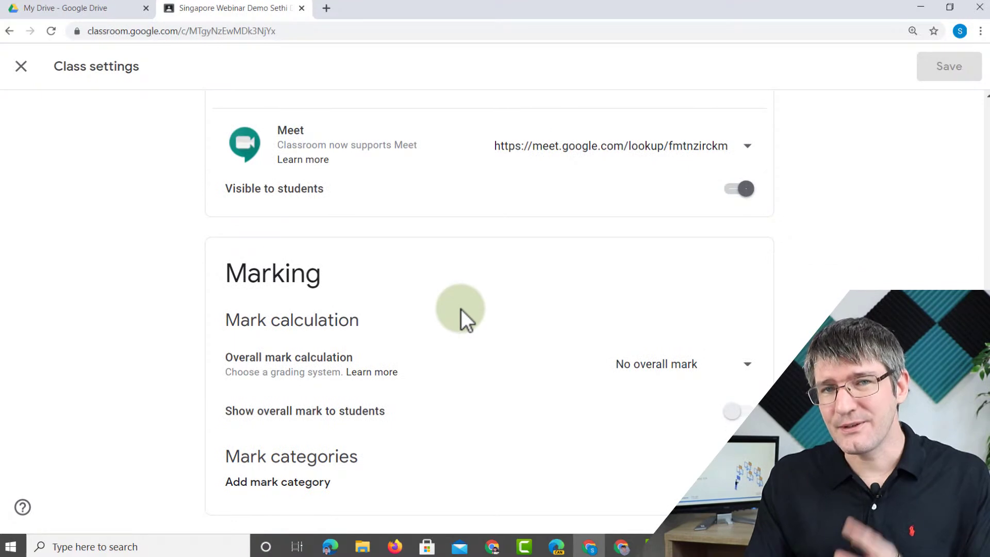
# - Keep no overall mark and add an Online work mark category worth 100 points
pyautogui.click(672, 366)
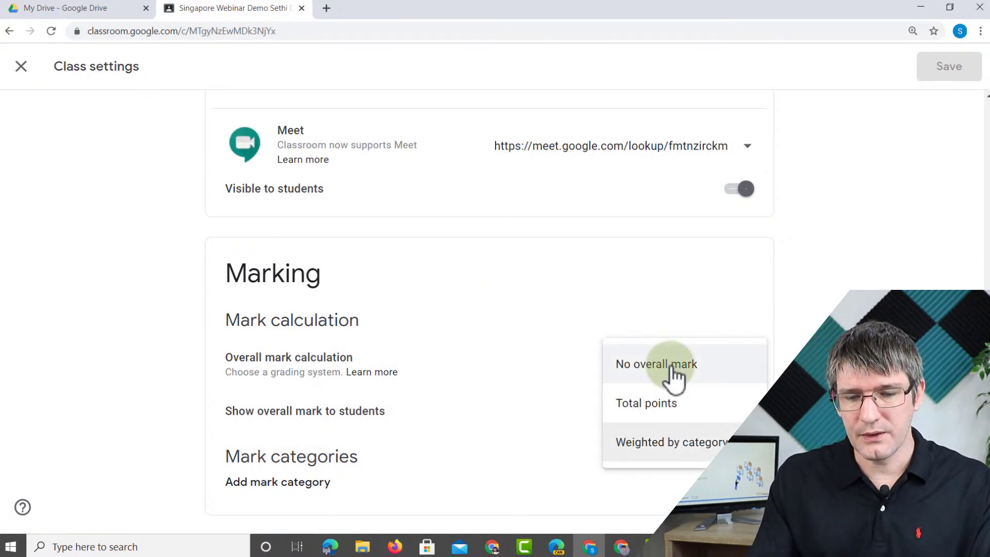
pyautogui.click(536, 354)
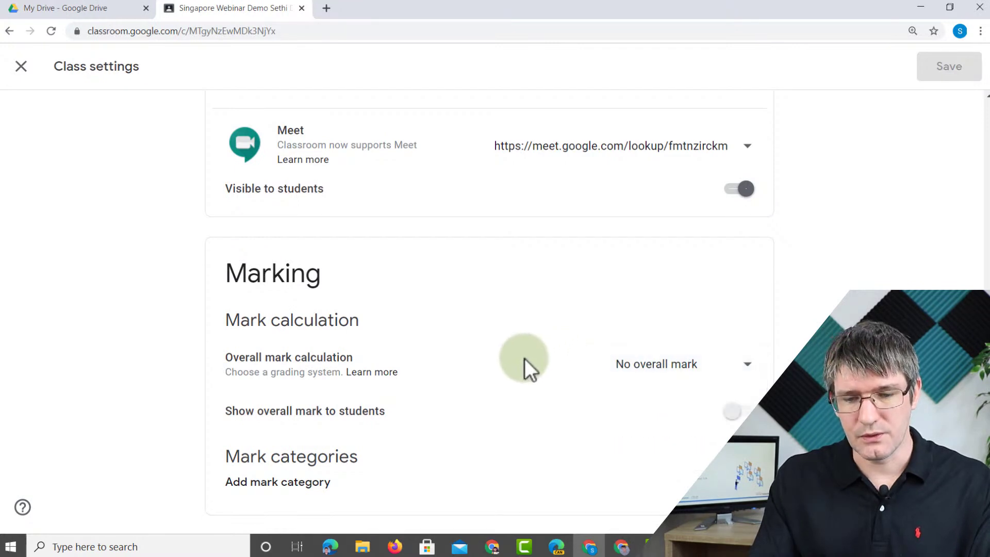
pyautogui.click(279, 496)
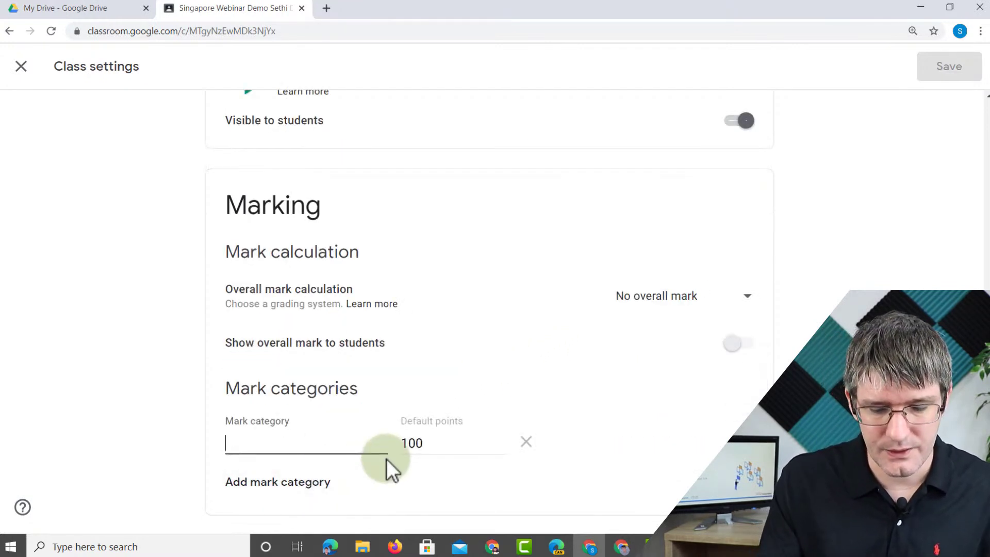
pyautogui.write('Online work')
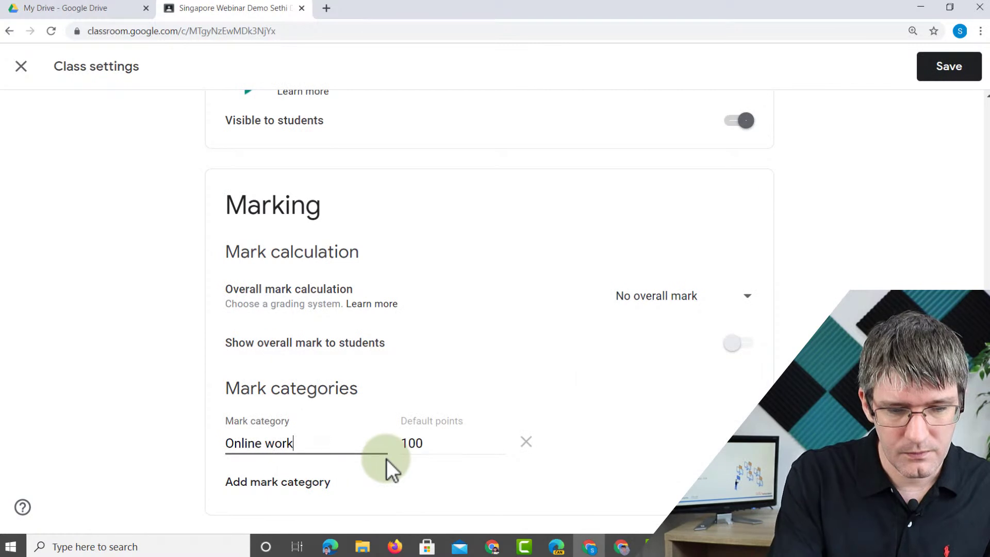
pyautogui.press('Tab')
pyautogui.write('100')
# - Add In class Work (200) and Extra Credit (20) categories, then save the class settings
pyautogui.click(298, 484)
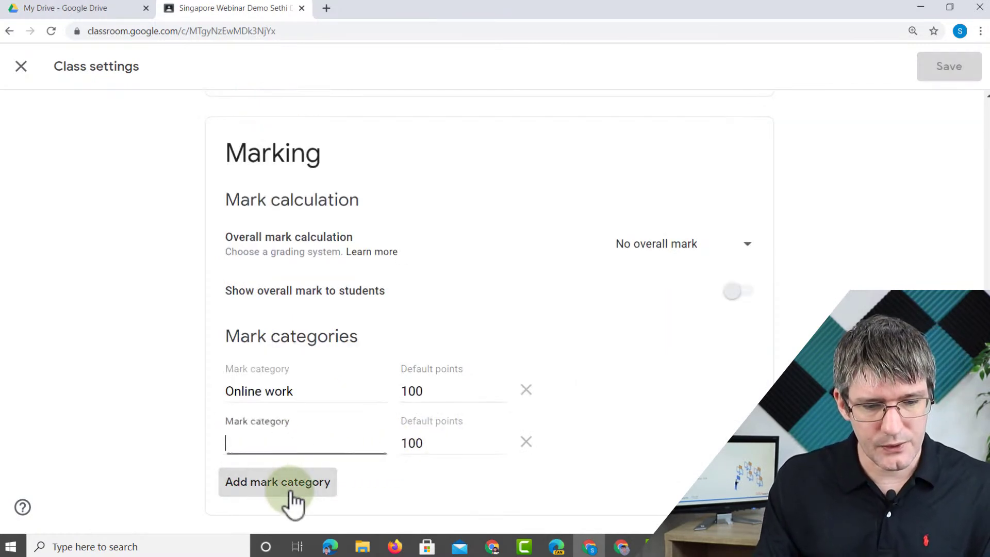
pyautogui.write('In class Work')
pyautogui.moveTo(432, 446); pyautogui.dragTo(390, 447)
pyautogui.write('200')
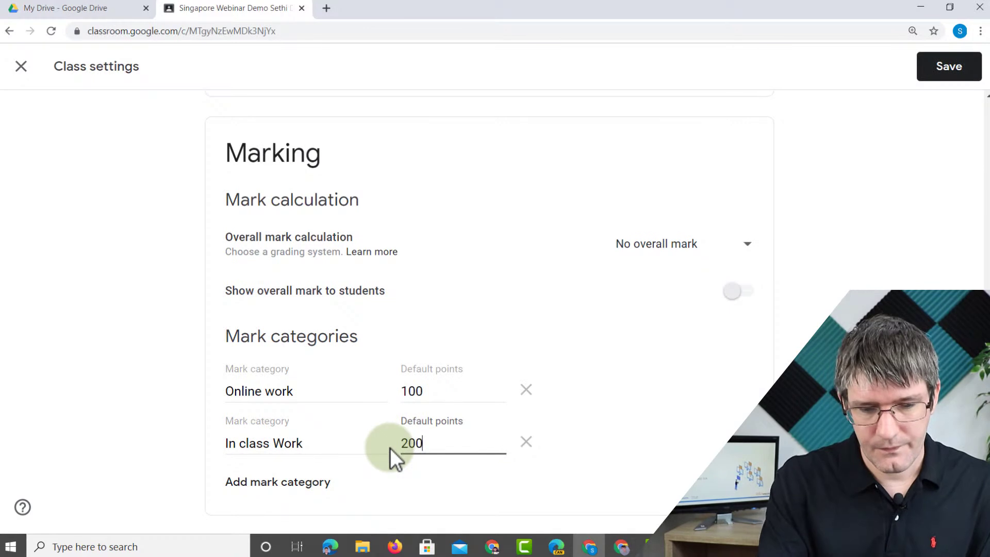
pyautogui.click(232, 482)
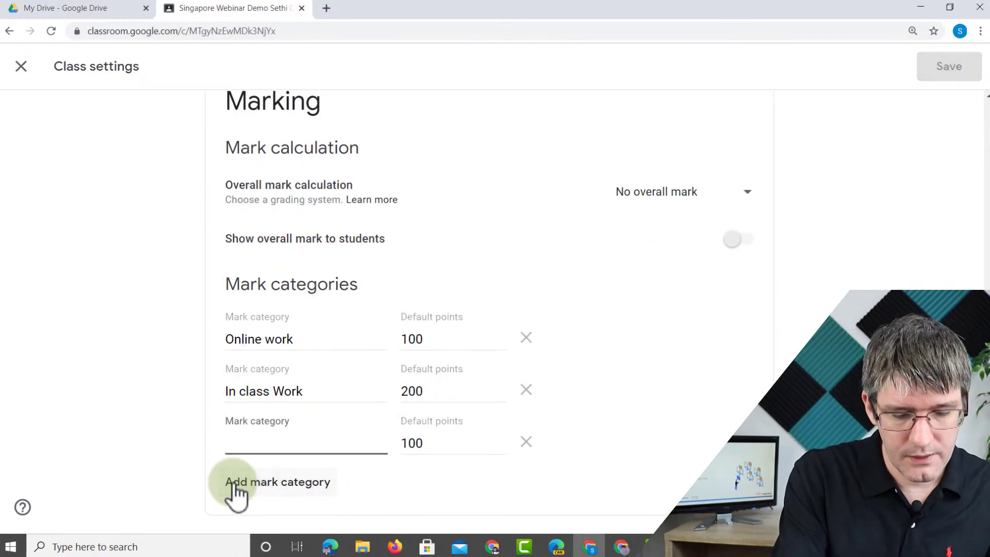
pyautogui.write('Extra Credit')
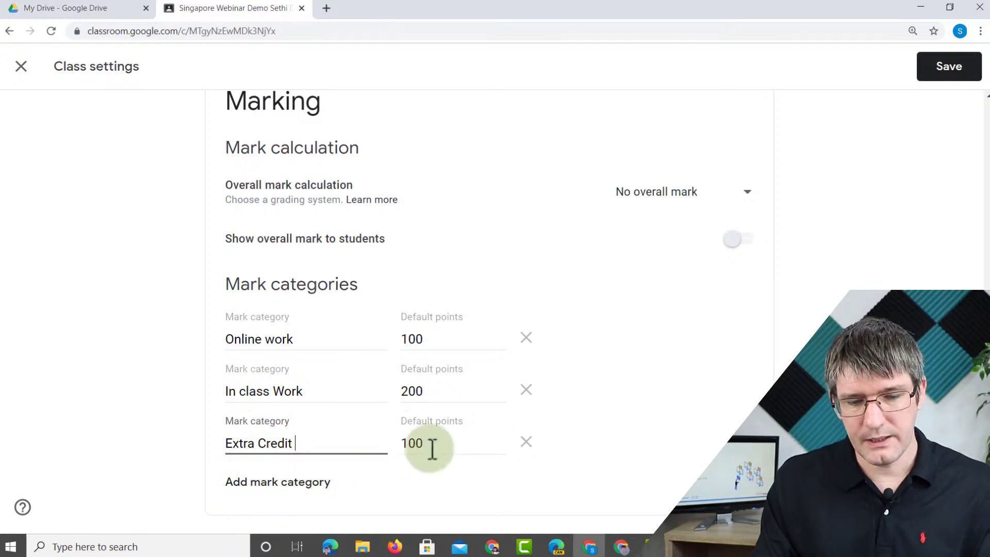
pyautogui.moveTo(431, 449); pyautogui.dragTo(366, 454)
pyautogui.write('20')
pyautogui.click(715, 451)
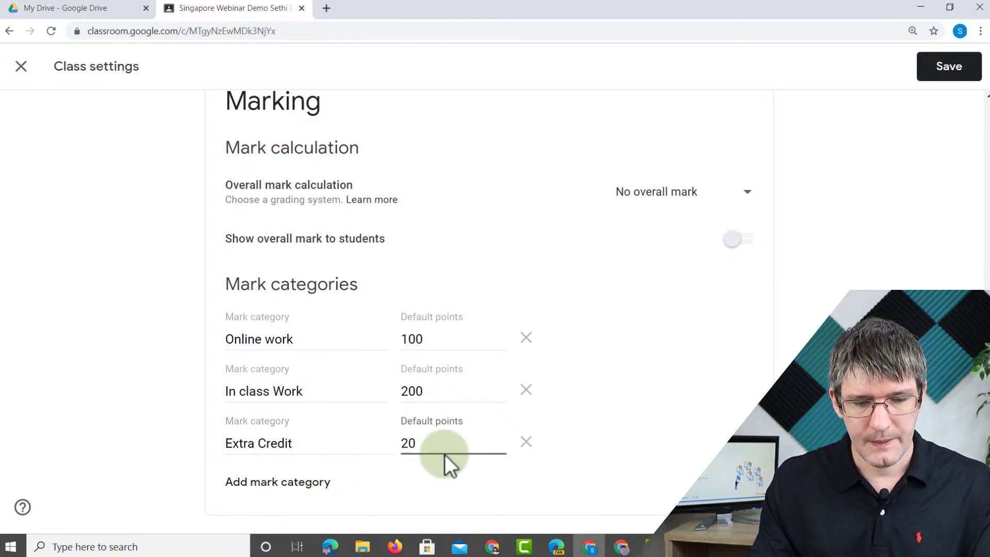
pyautogui.click(947, 70)
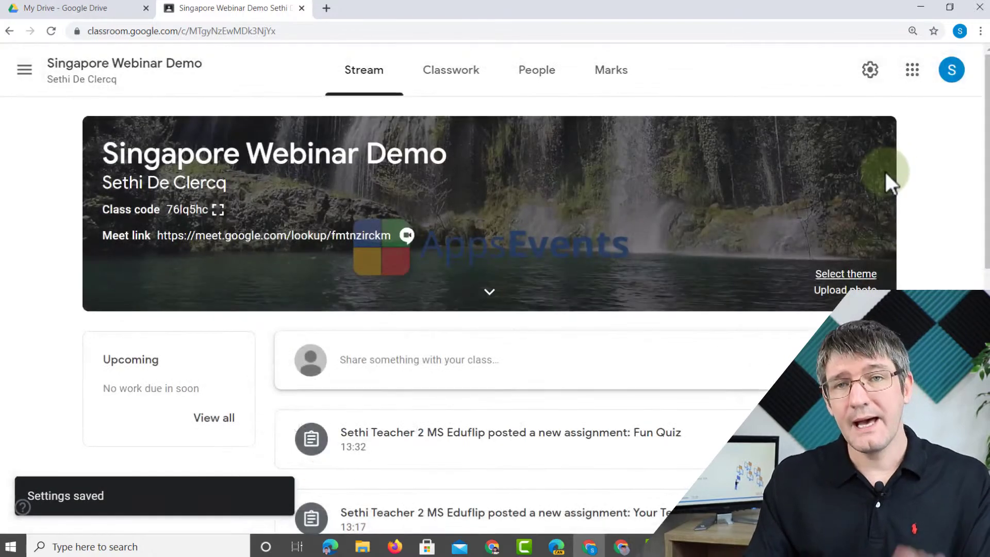
# - Assign a new assignment 'Demo of Mark Category' in the Online work category to all students
pyautogui.click(459, 82)
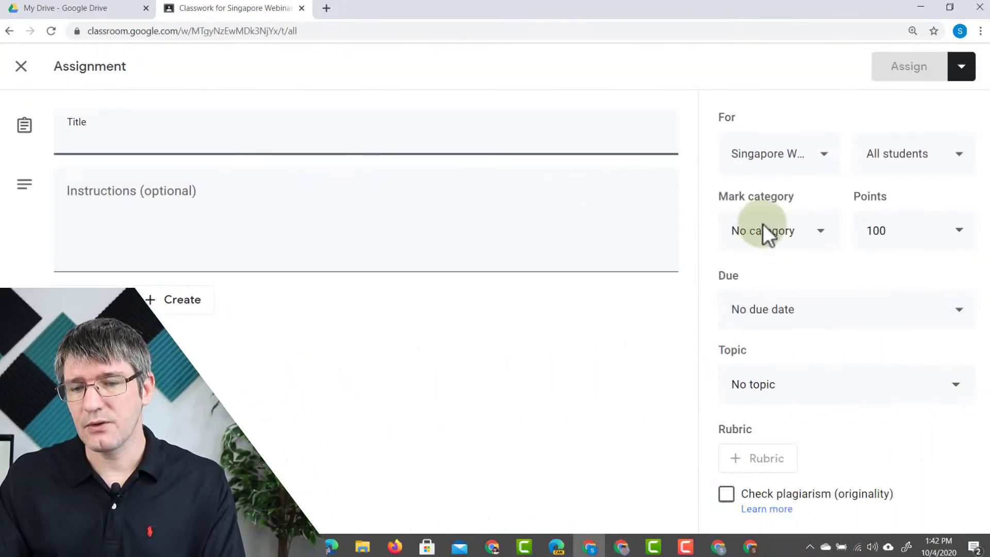
pyautogui.click(812, 232)
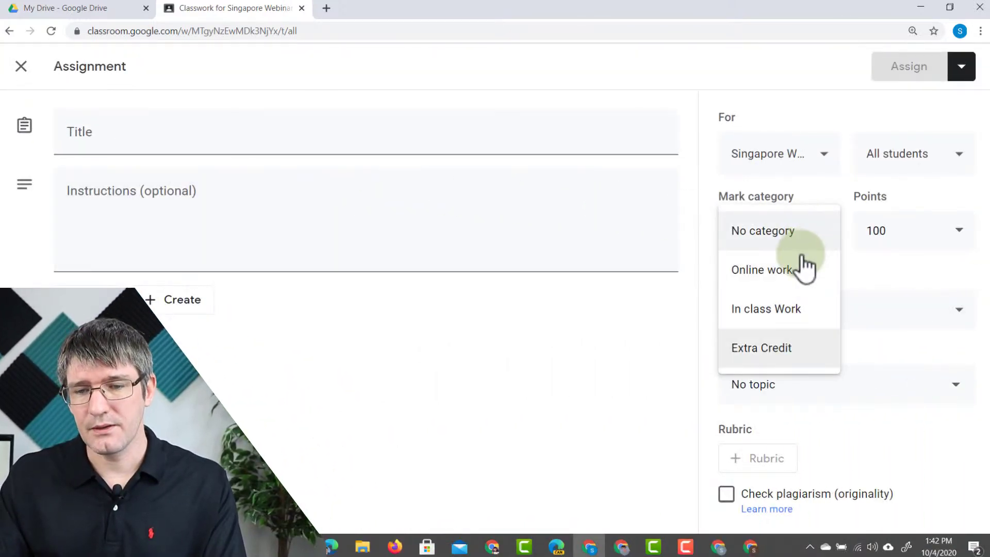
pyautogui.click(794, 279)
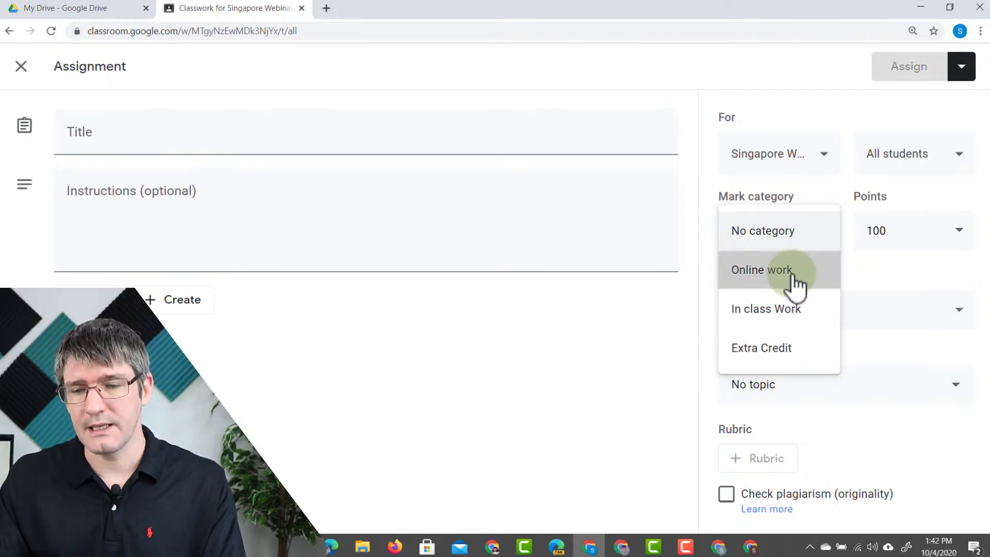
pyautogui.click(297, 132)
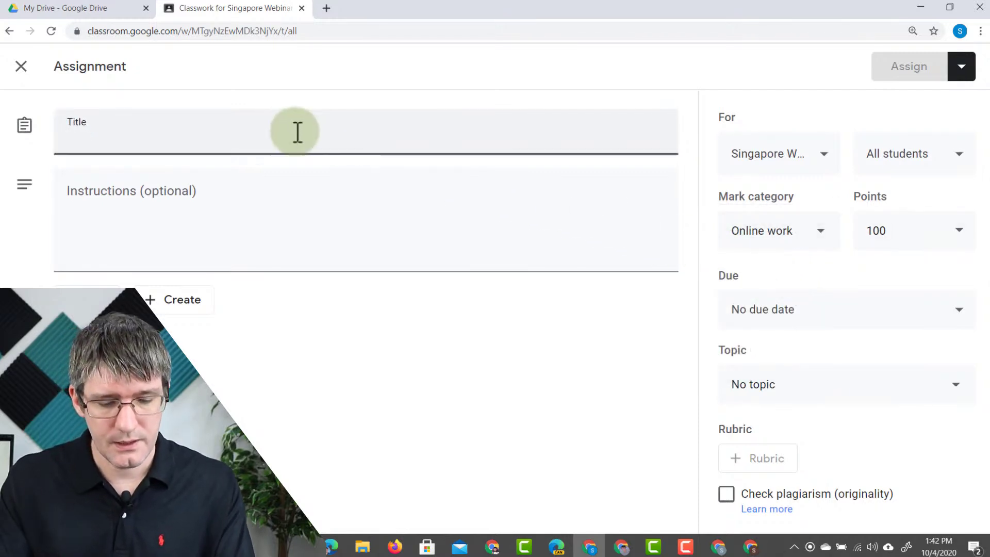
pyautogui.write('Demo of ')
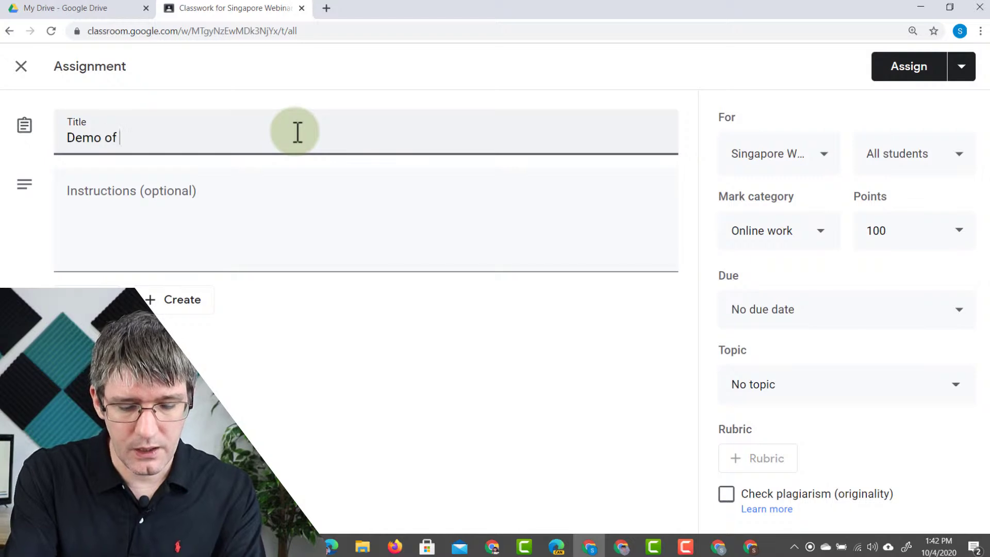
pyautogui.write('Mark Cate')
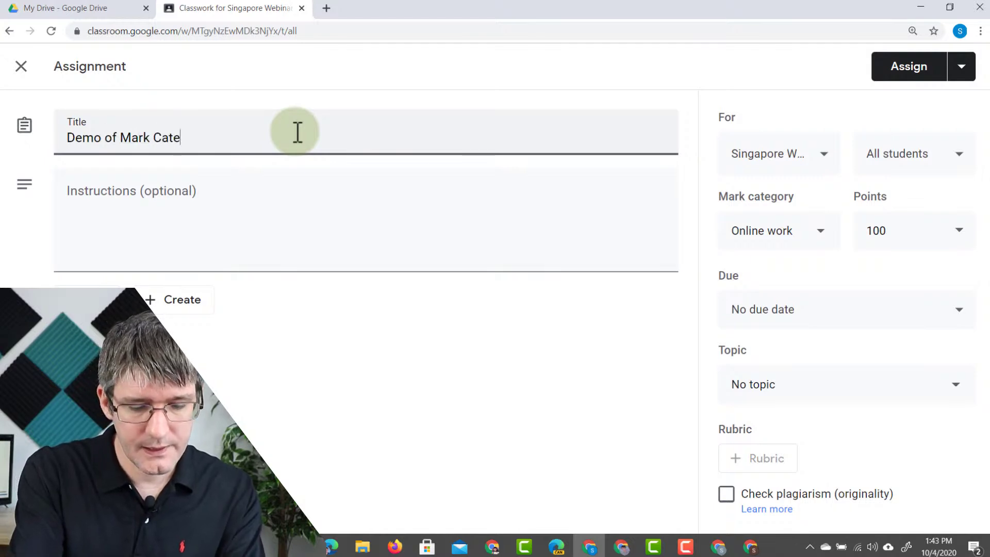
pyautogui.write('gory')
pyautogui.click(906, 70)
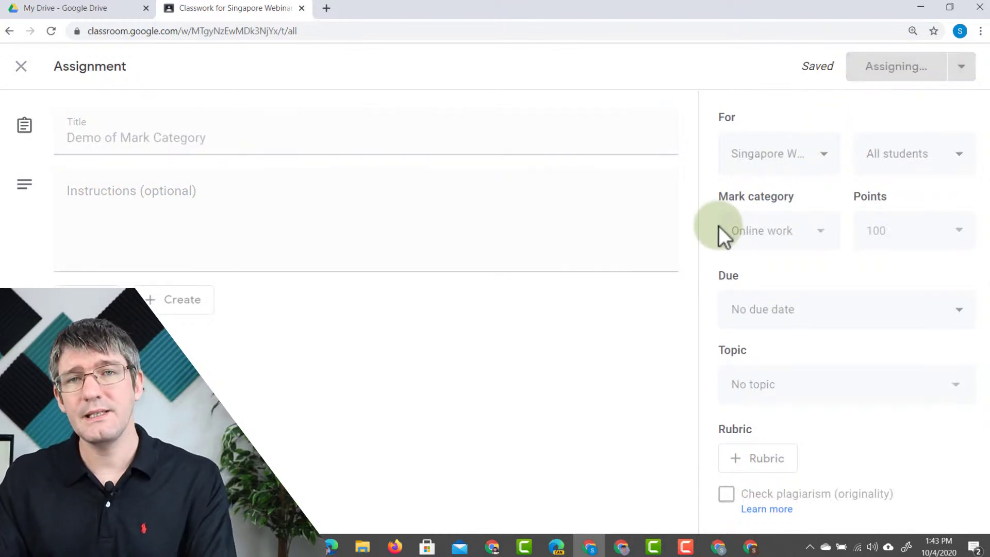